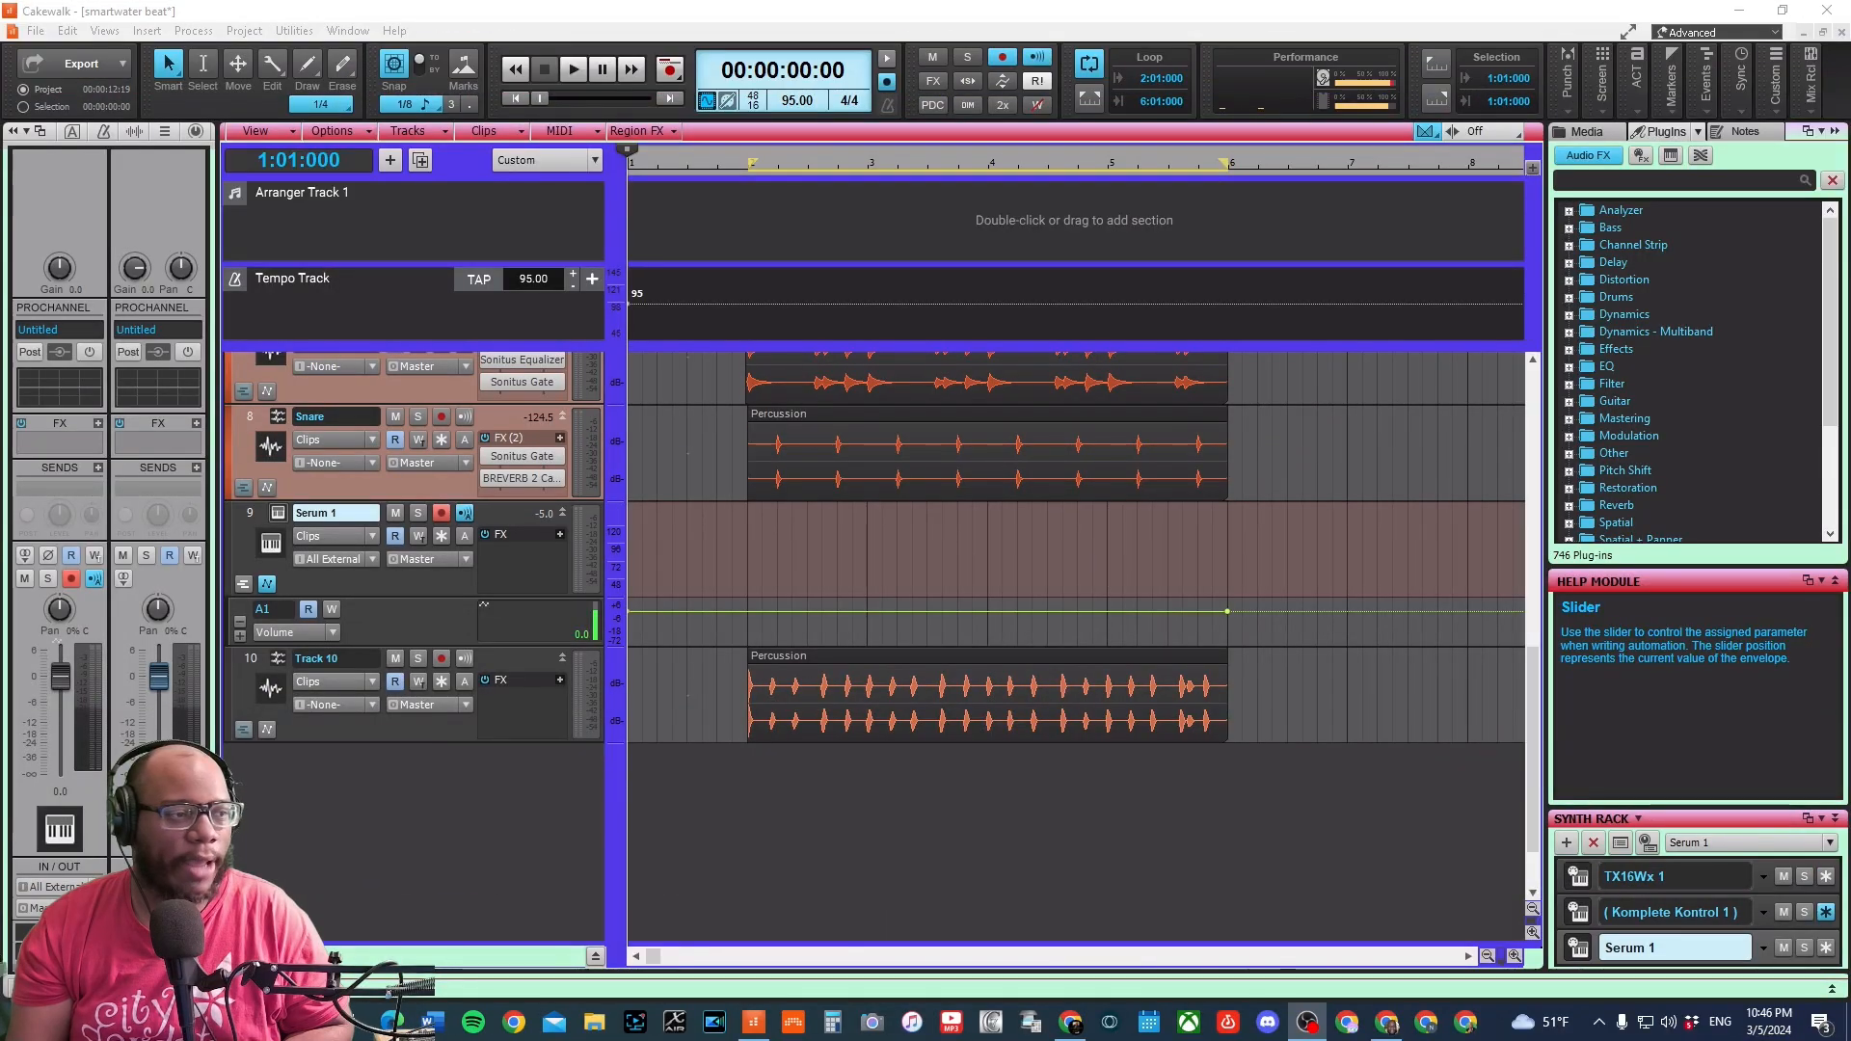
- Open the Serum 1 synth's plug-in window and choose to try the demo version
click(278, 512)
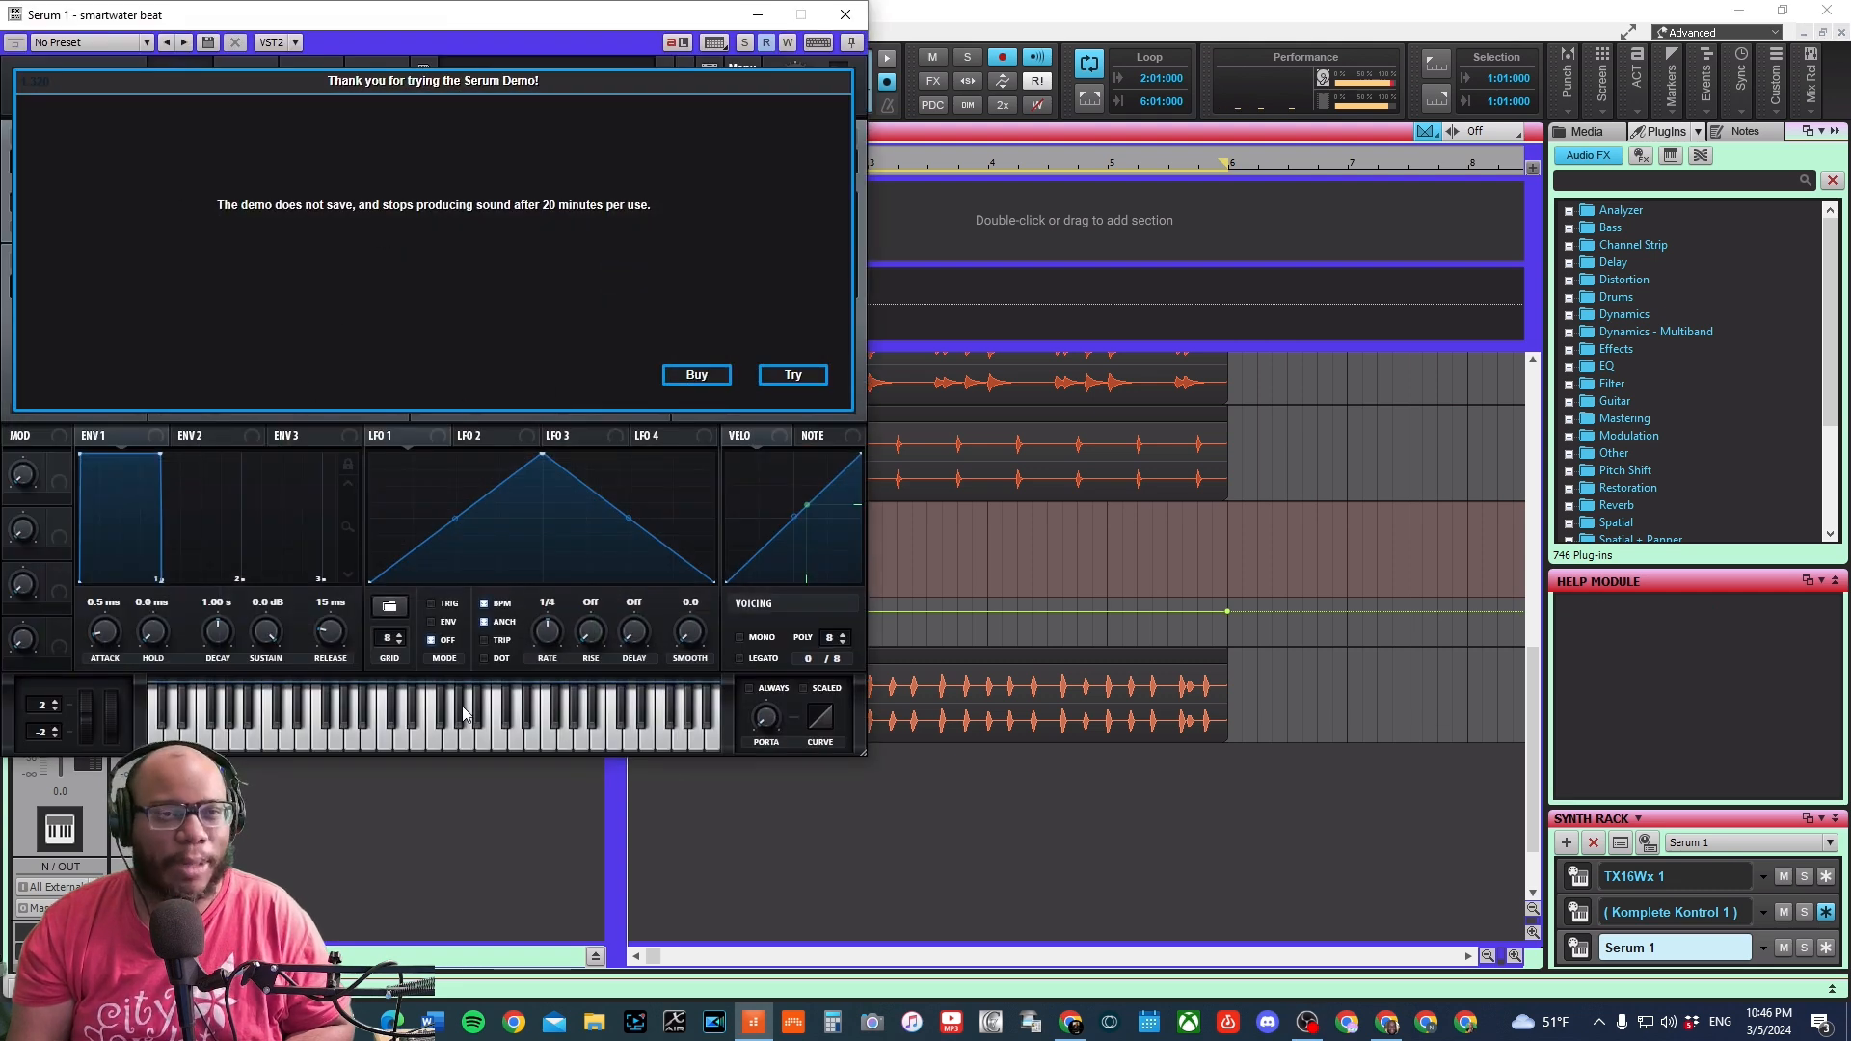
click(790, 374)
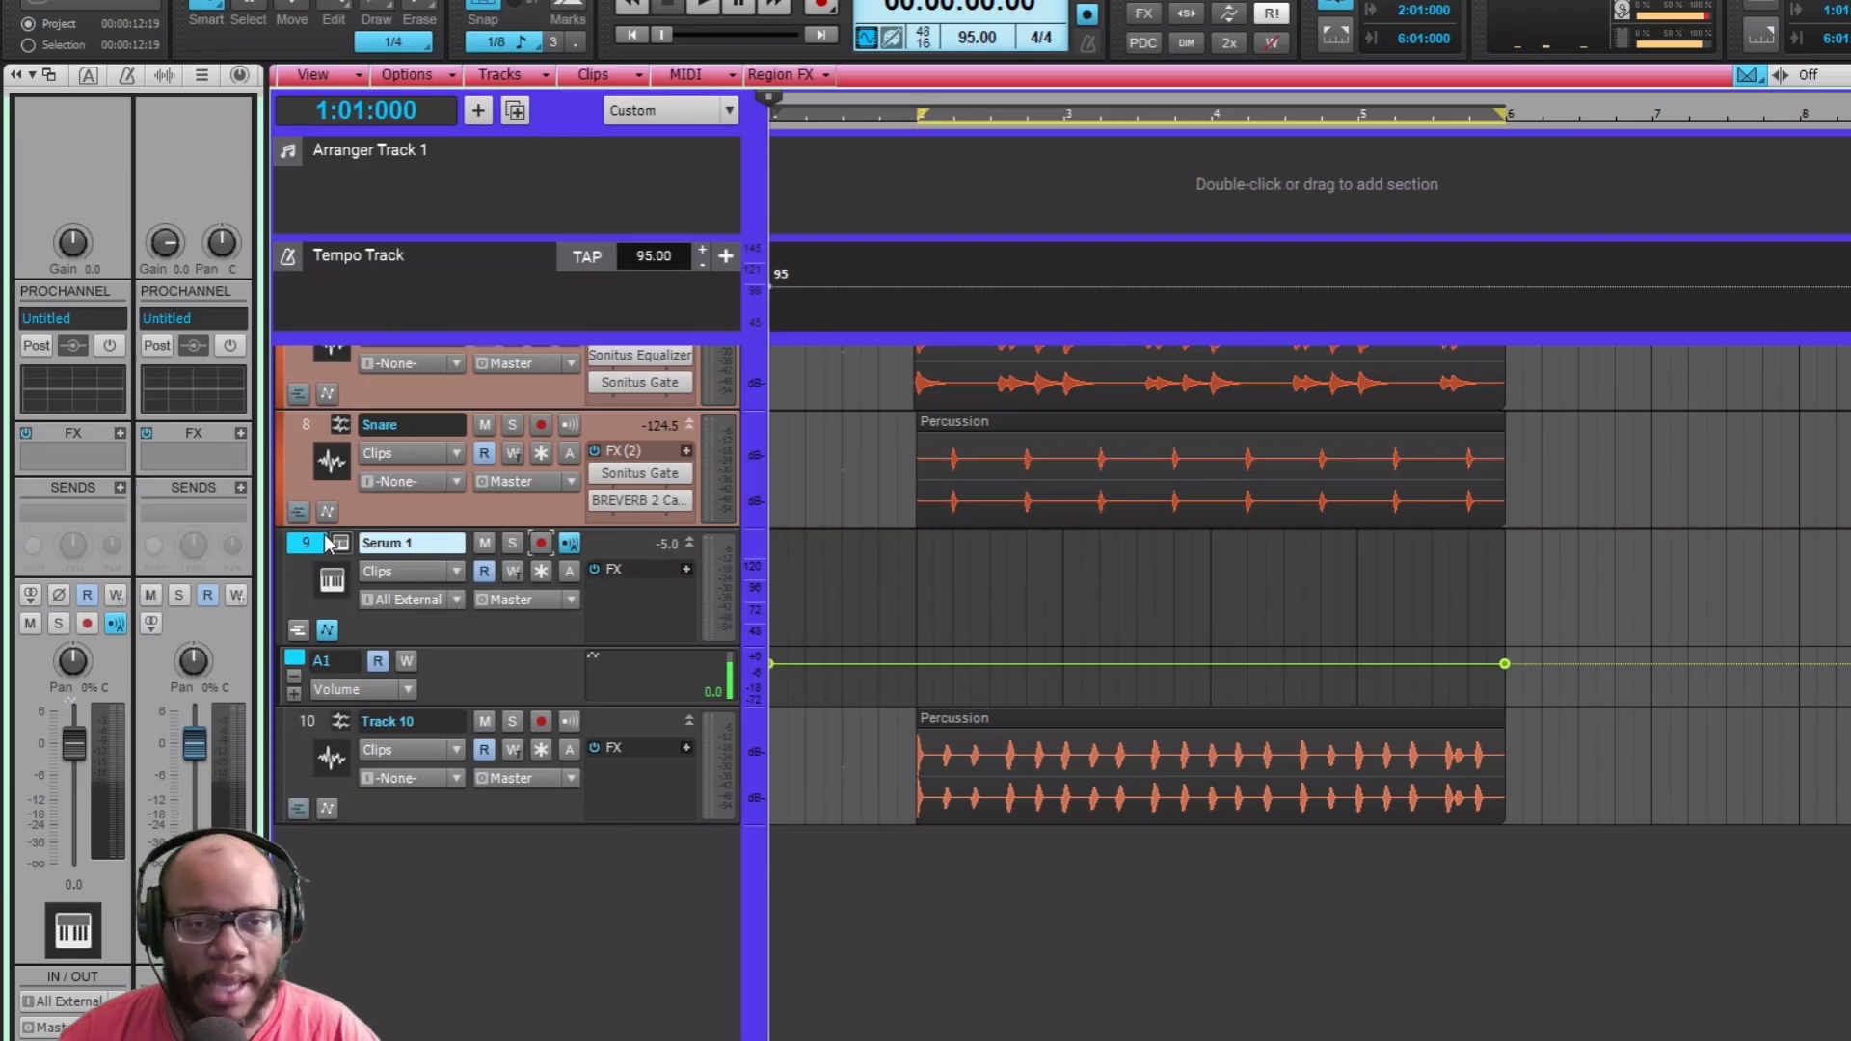
right_click(373, 896)
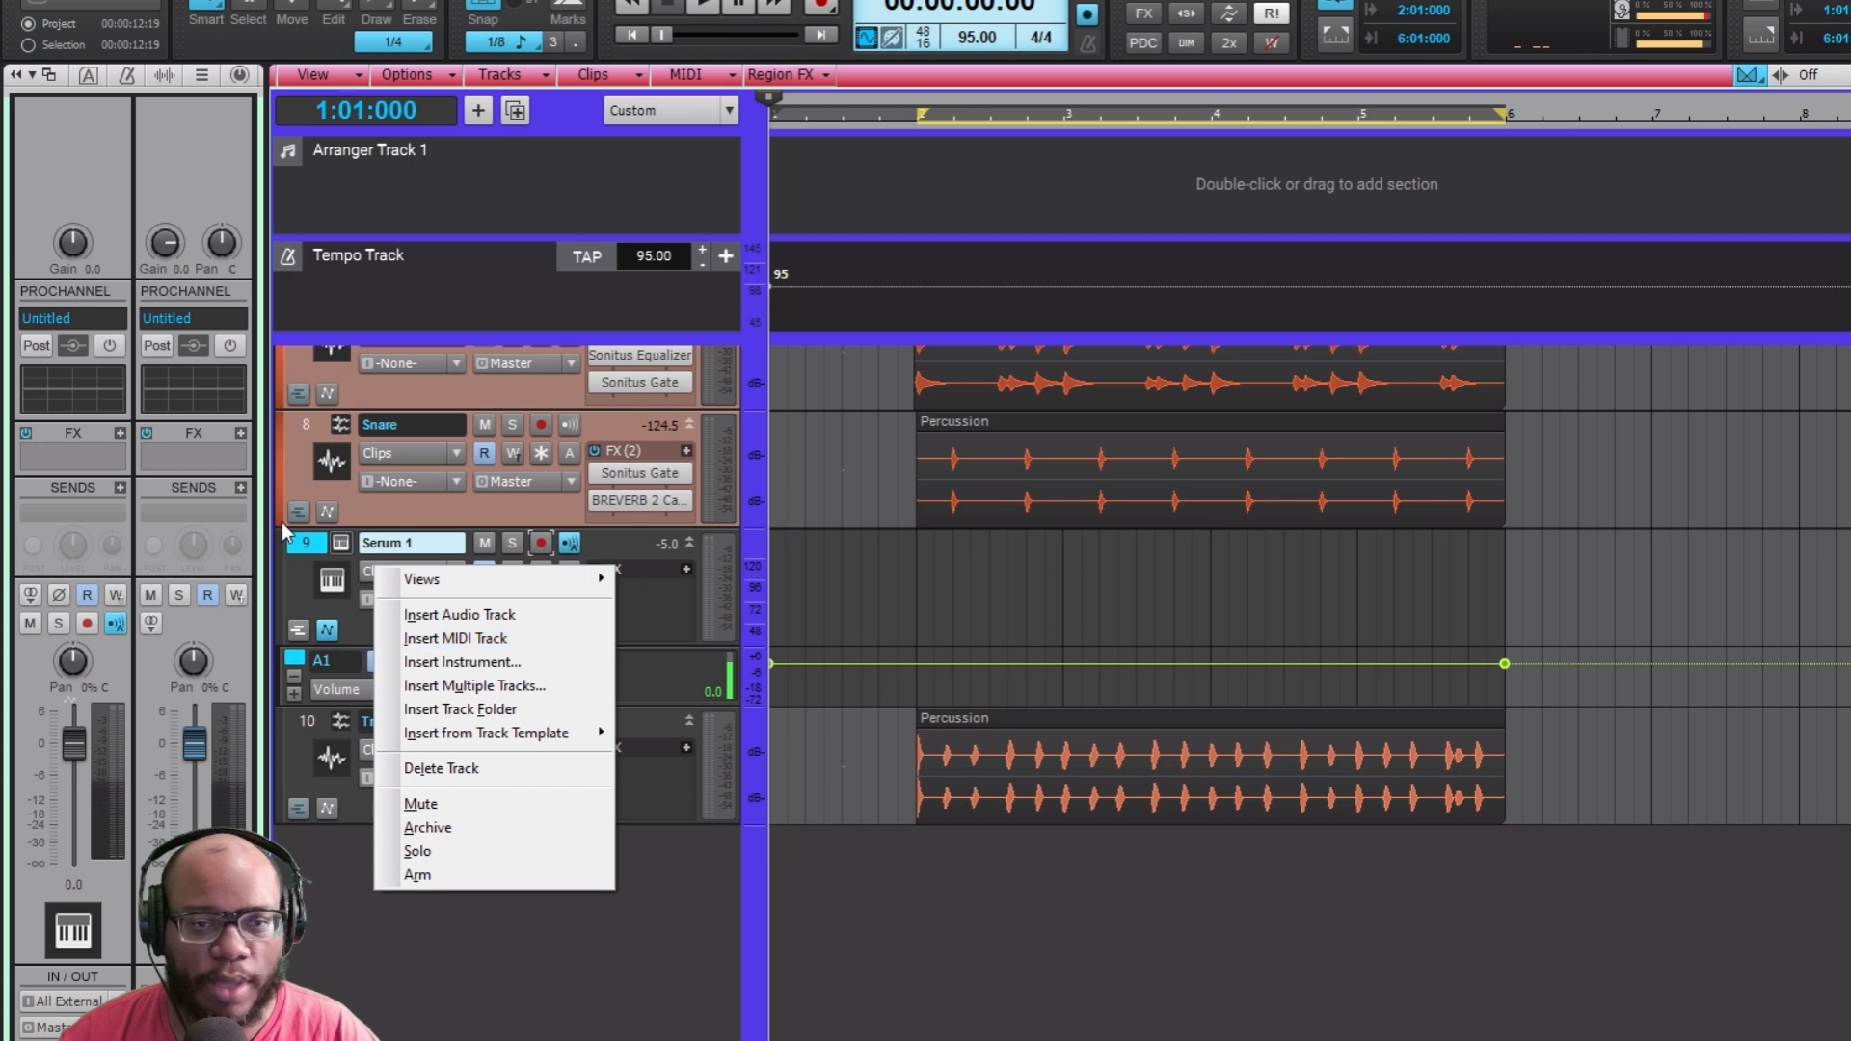
click(487, 663)
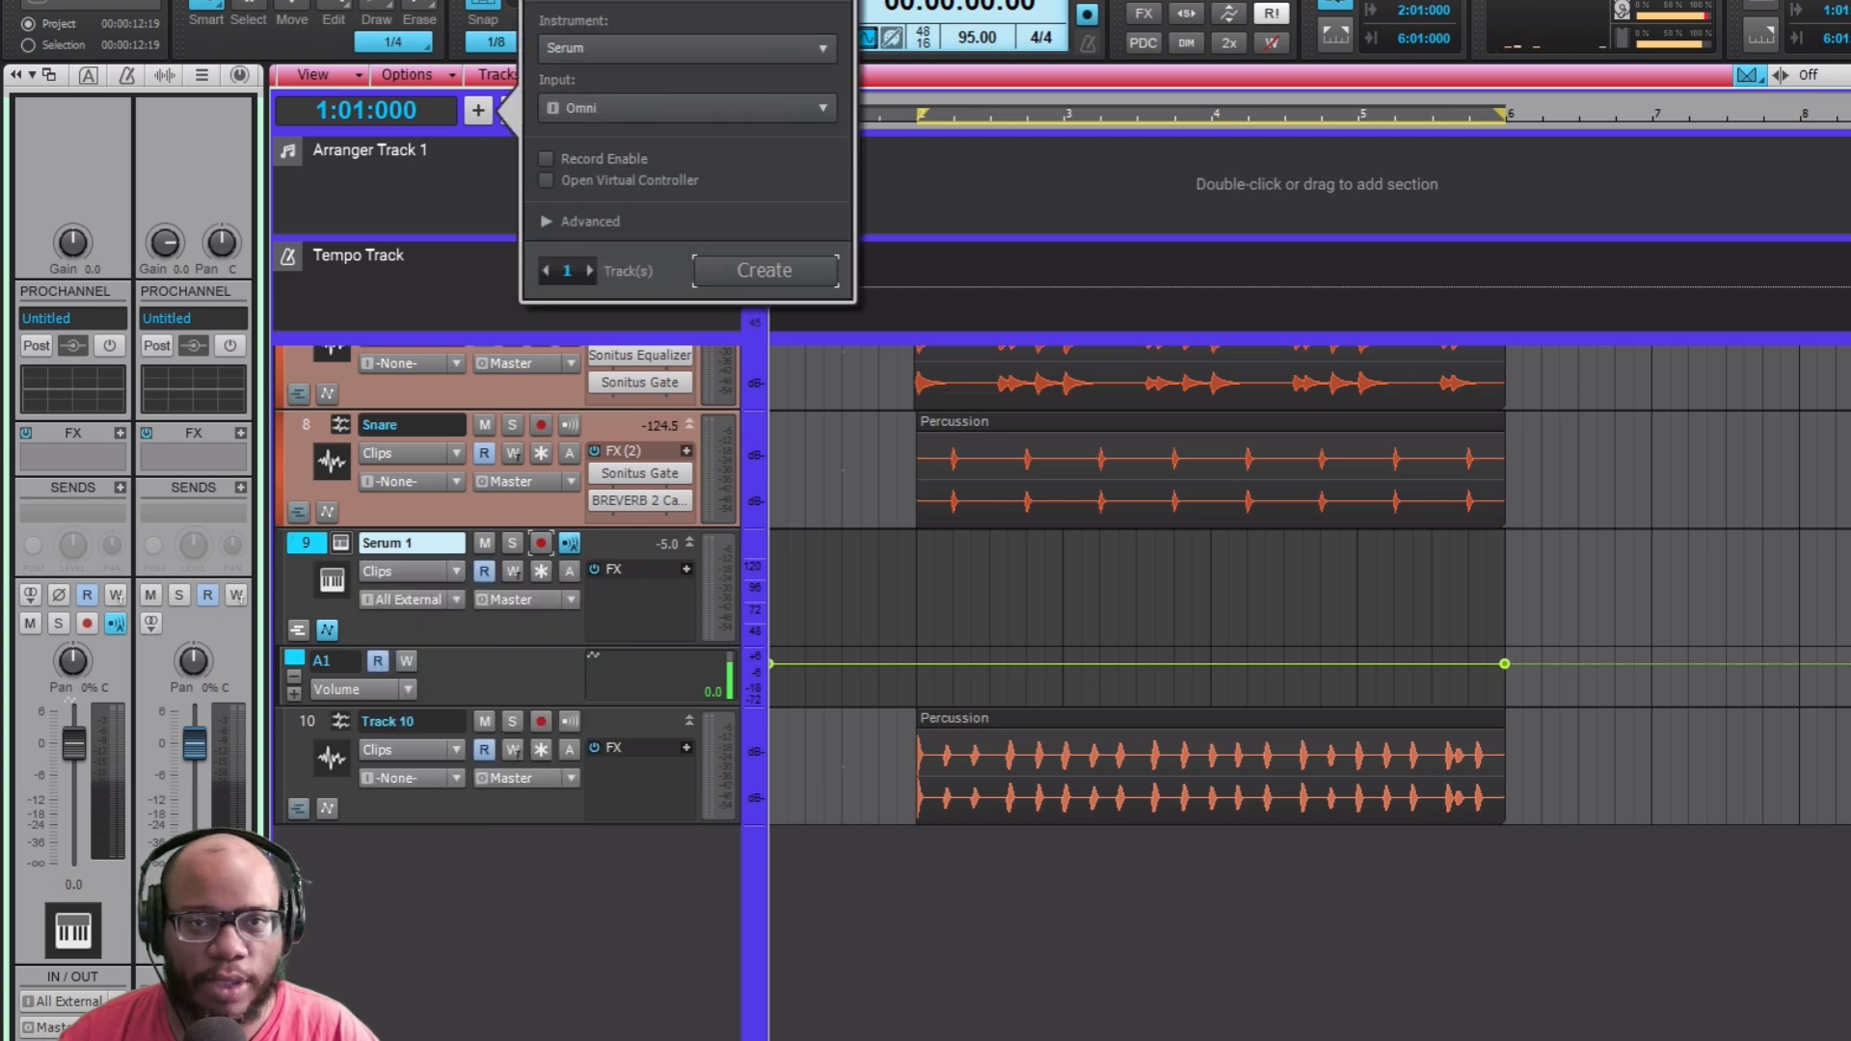
click(374, 573)
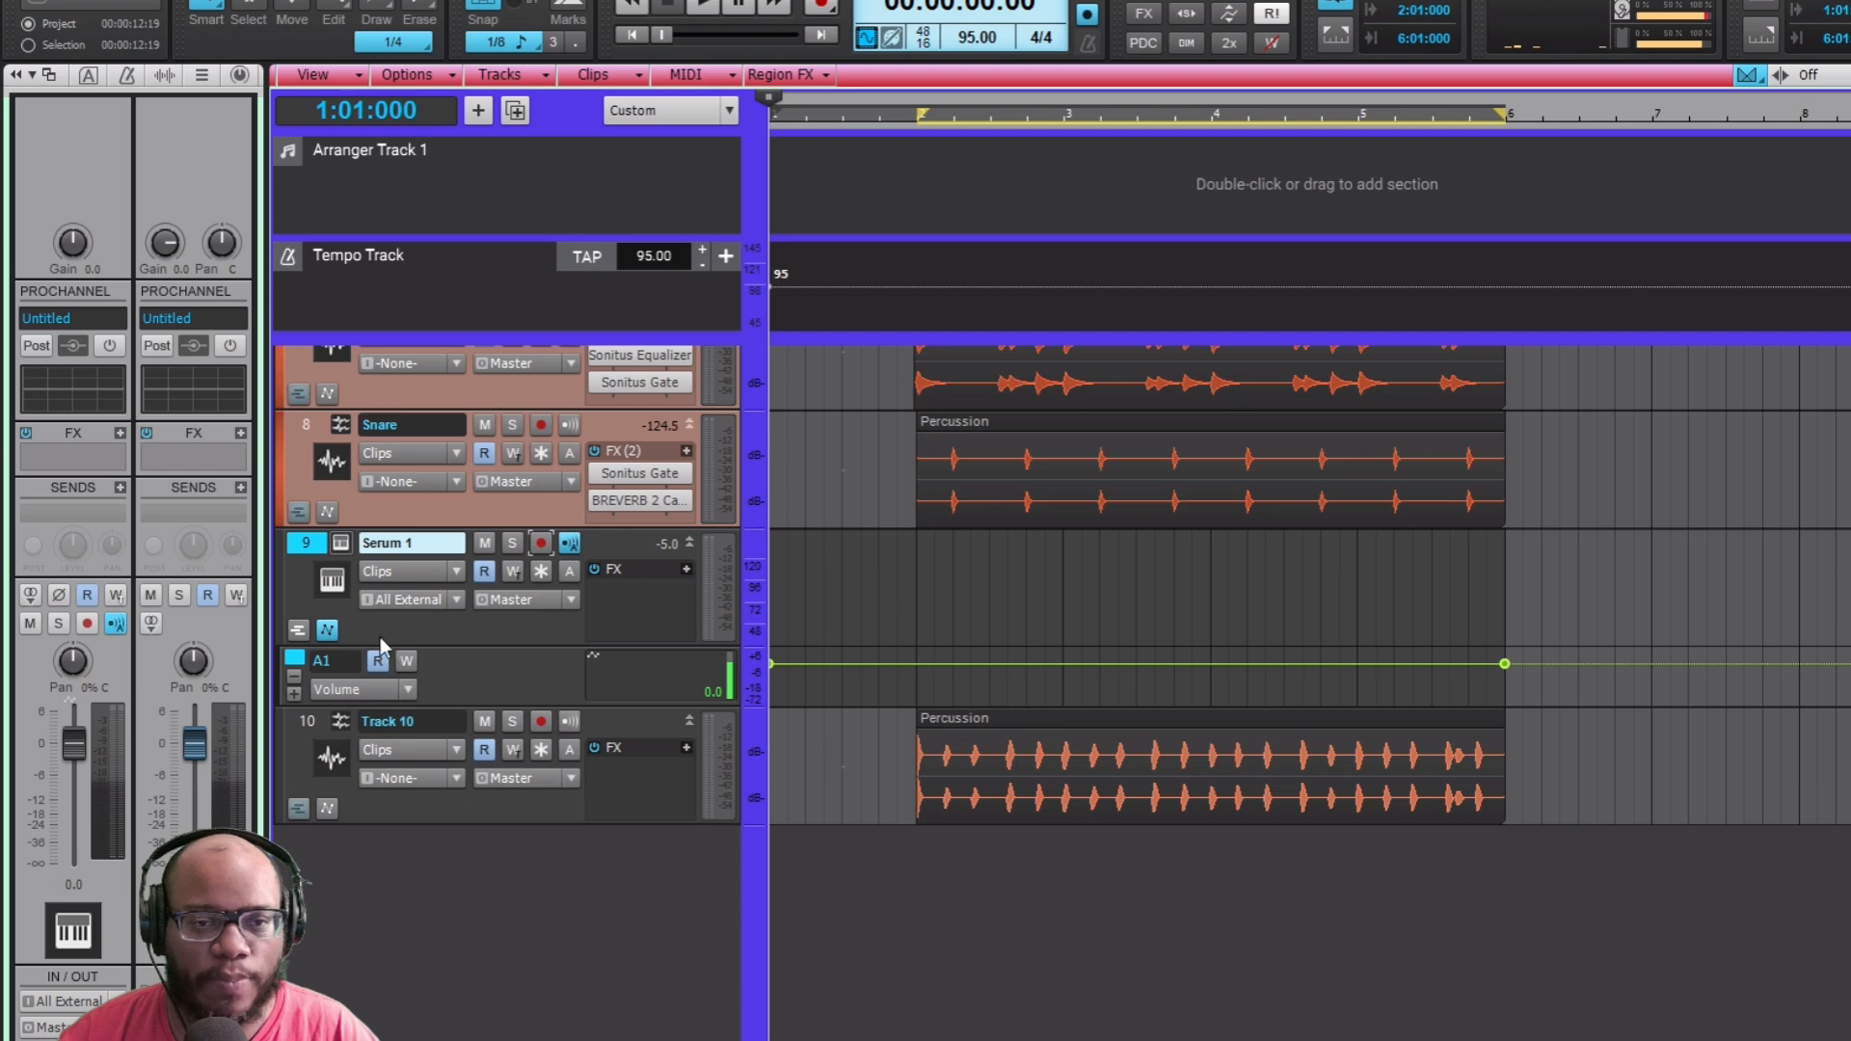
- Show the Serum 1 track's automation lane and assign Serum's A Semi parameter to lane A1
click(328, 632)
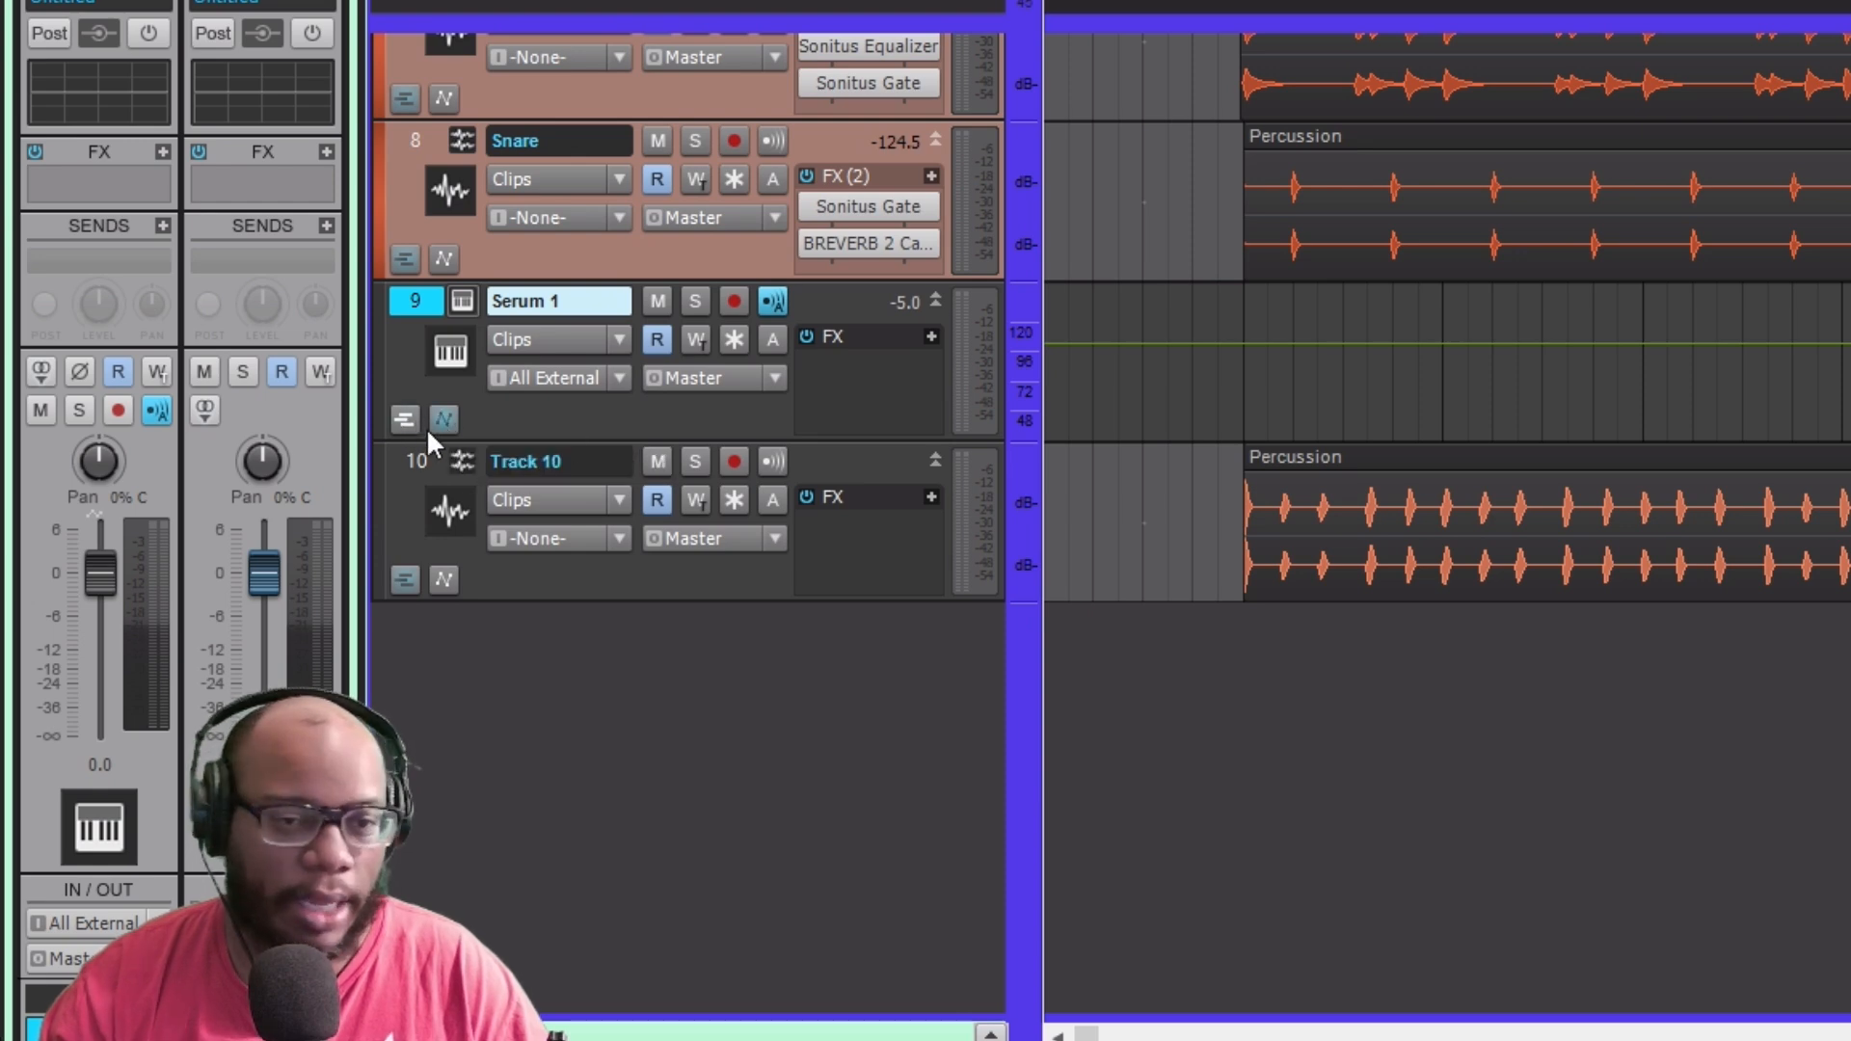
click(443, 419)
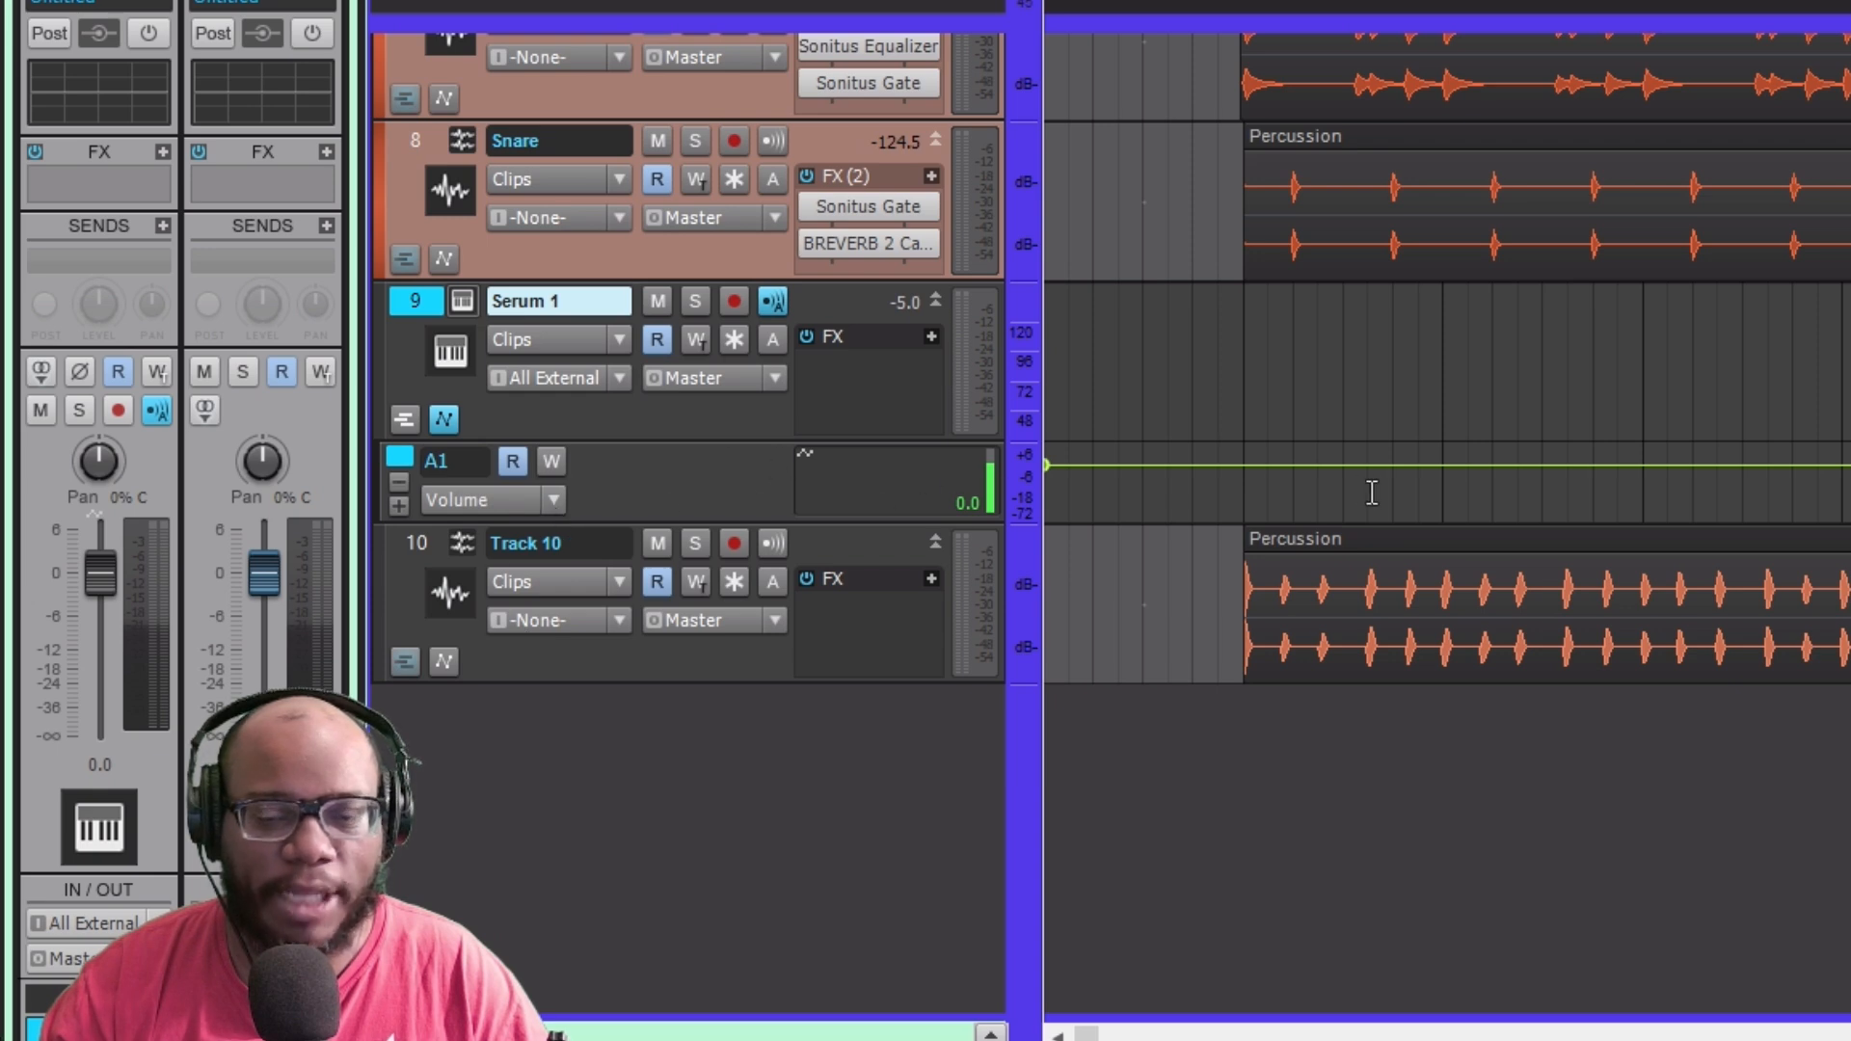
click(530, 502)
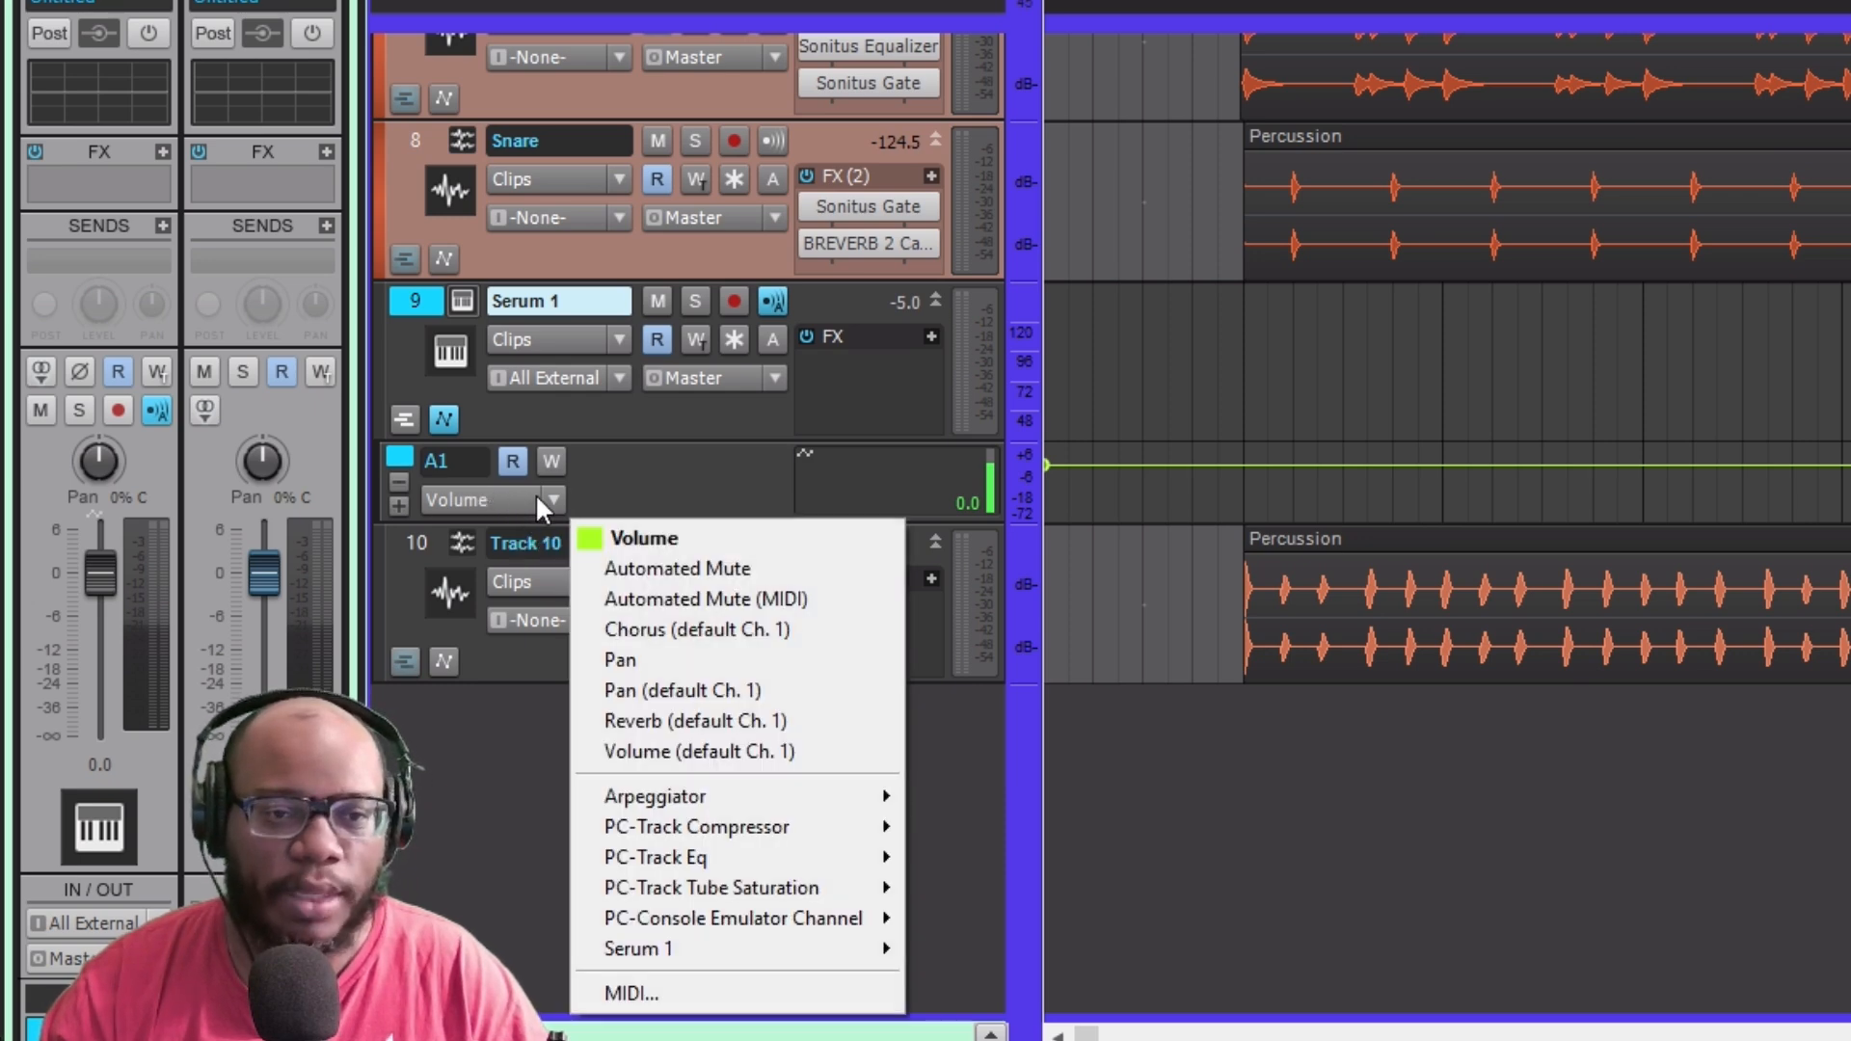
click(515, 496)
click(513, 500)
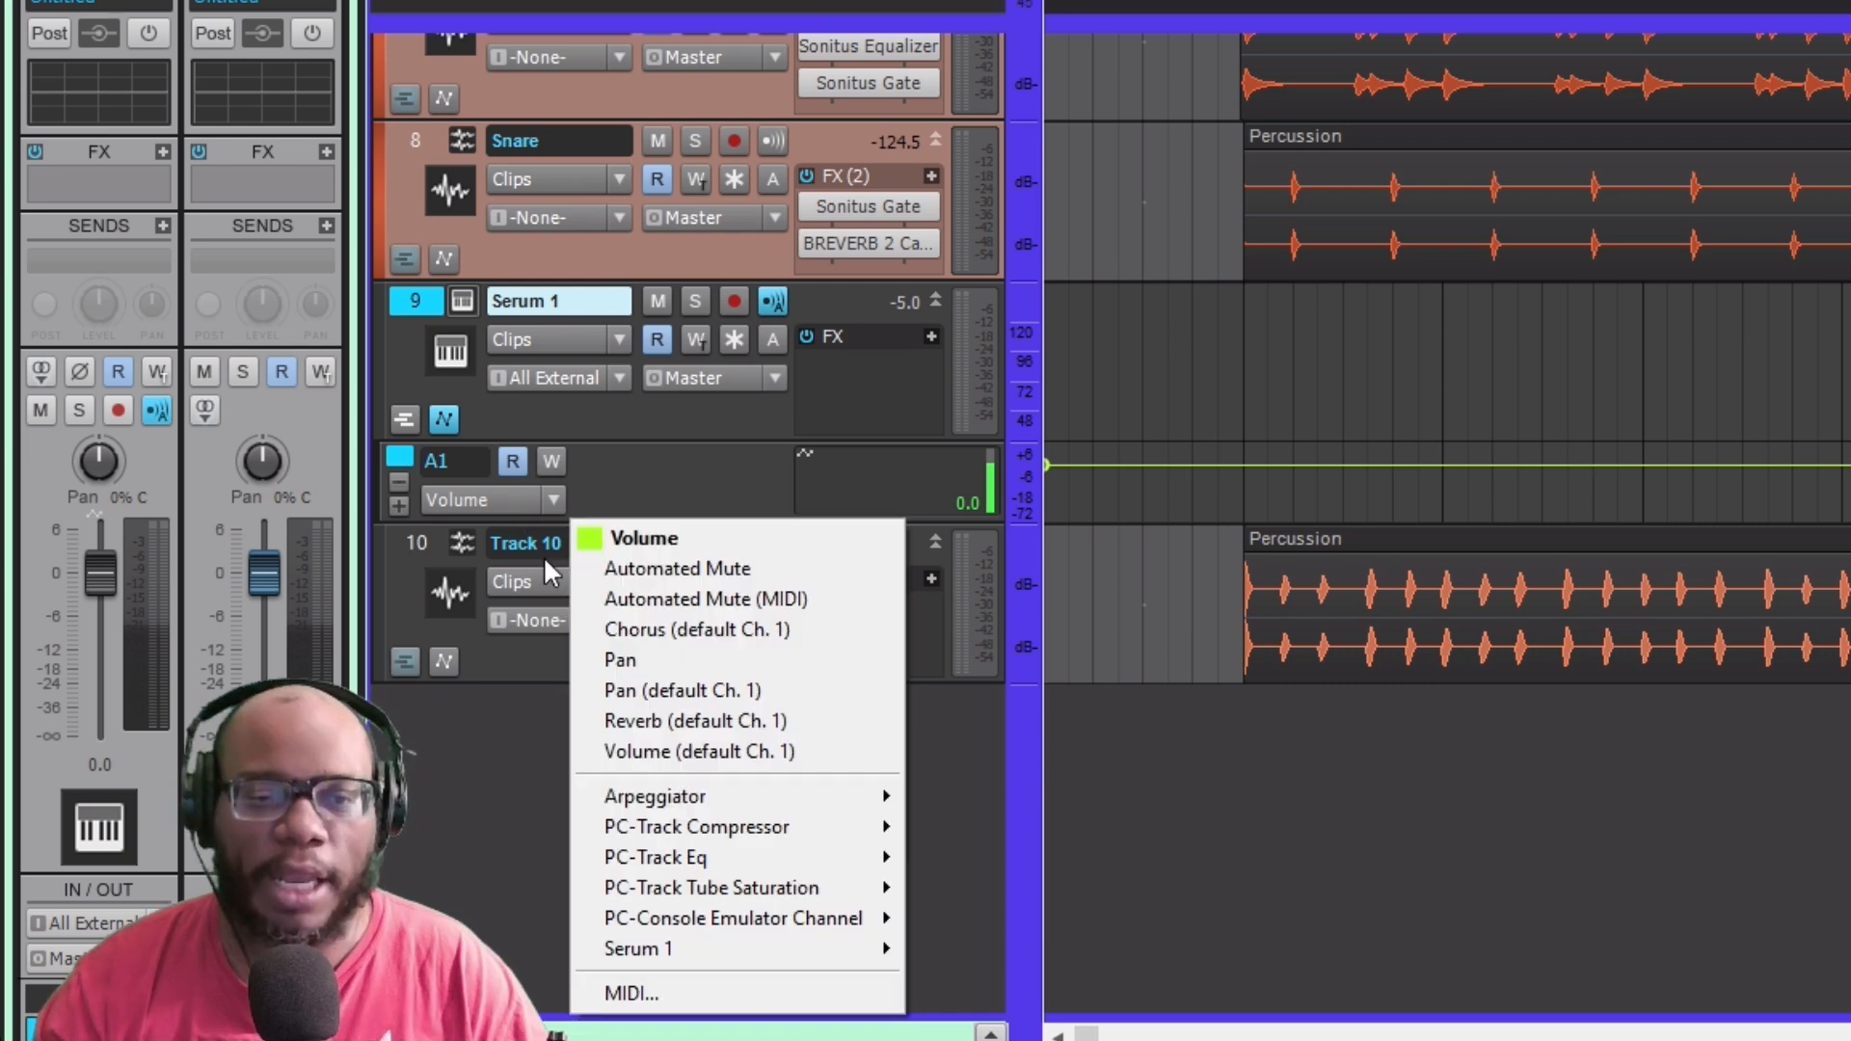
mouse_move(714, 950)
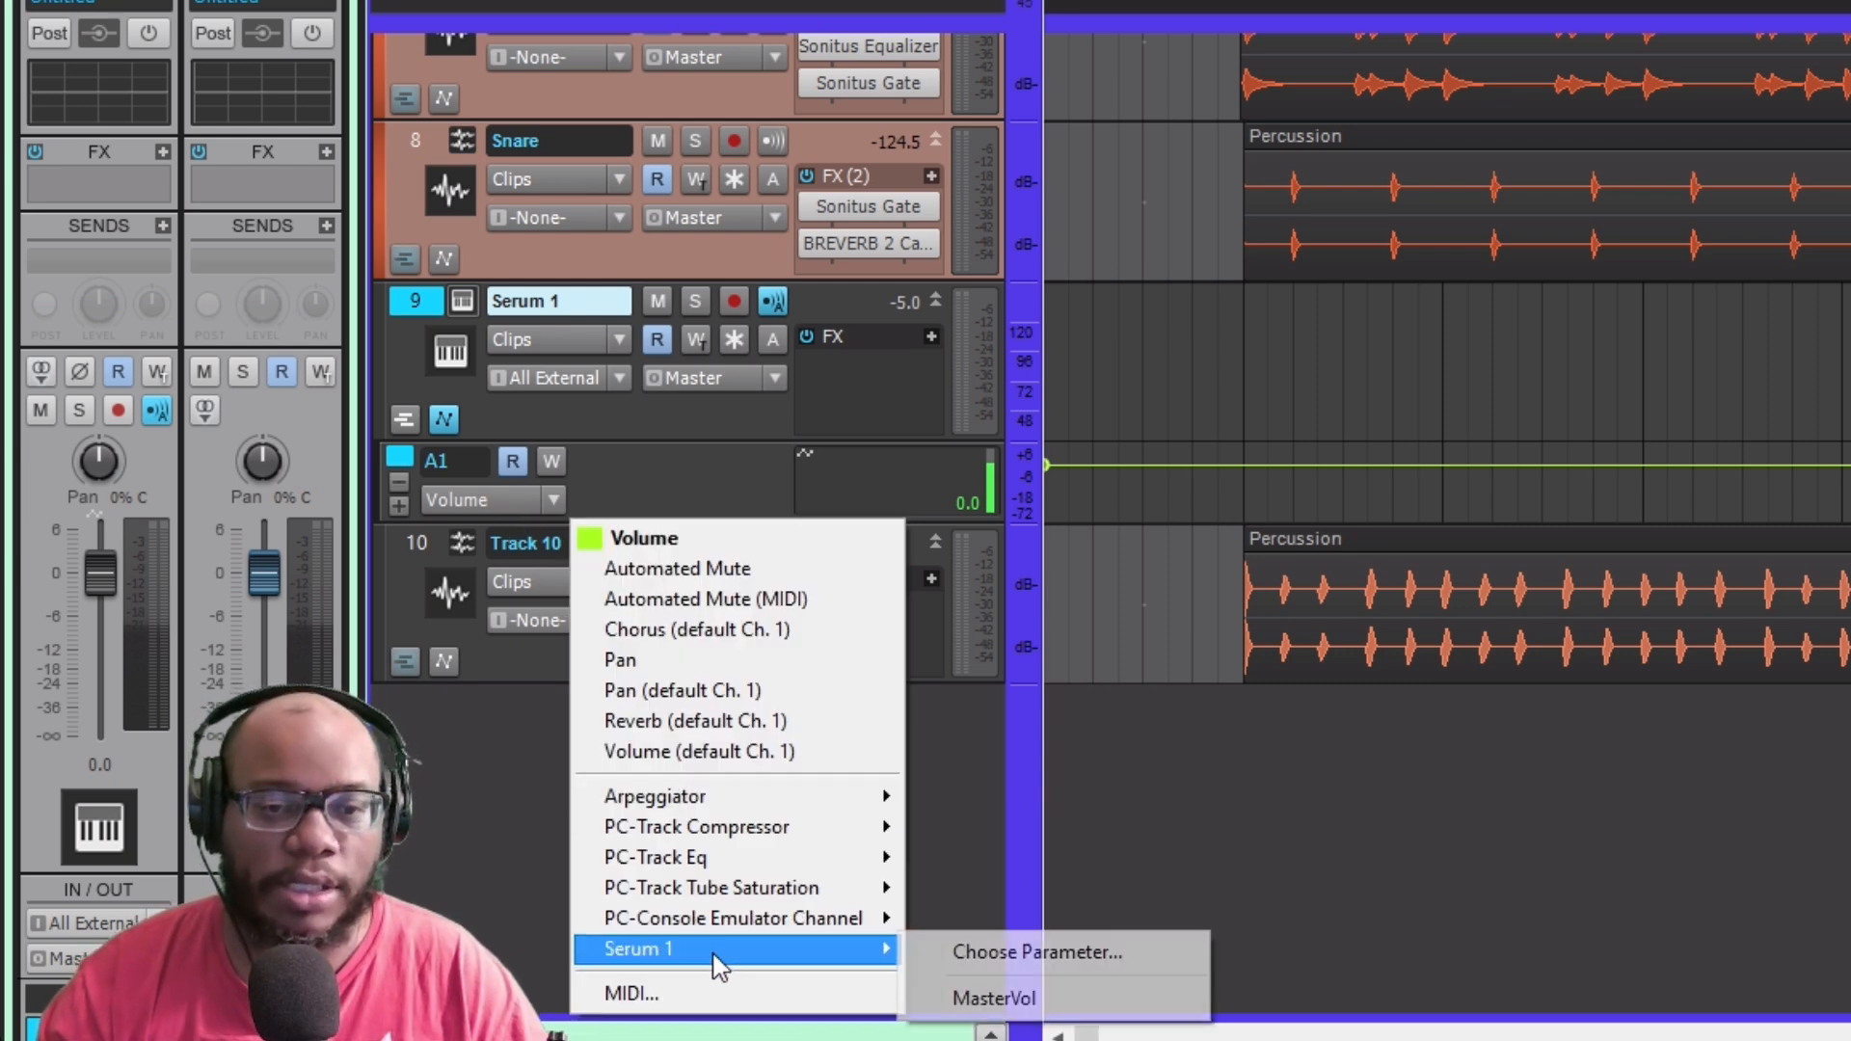
click(1058, 952)
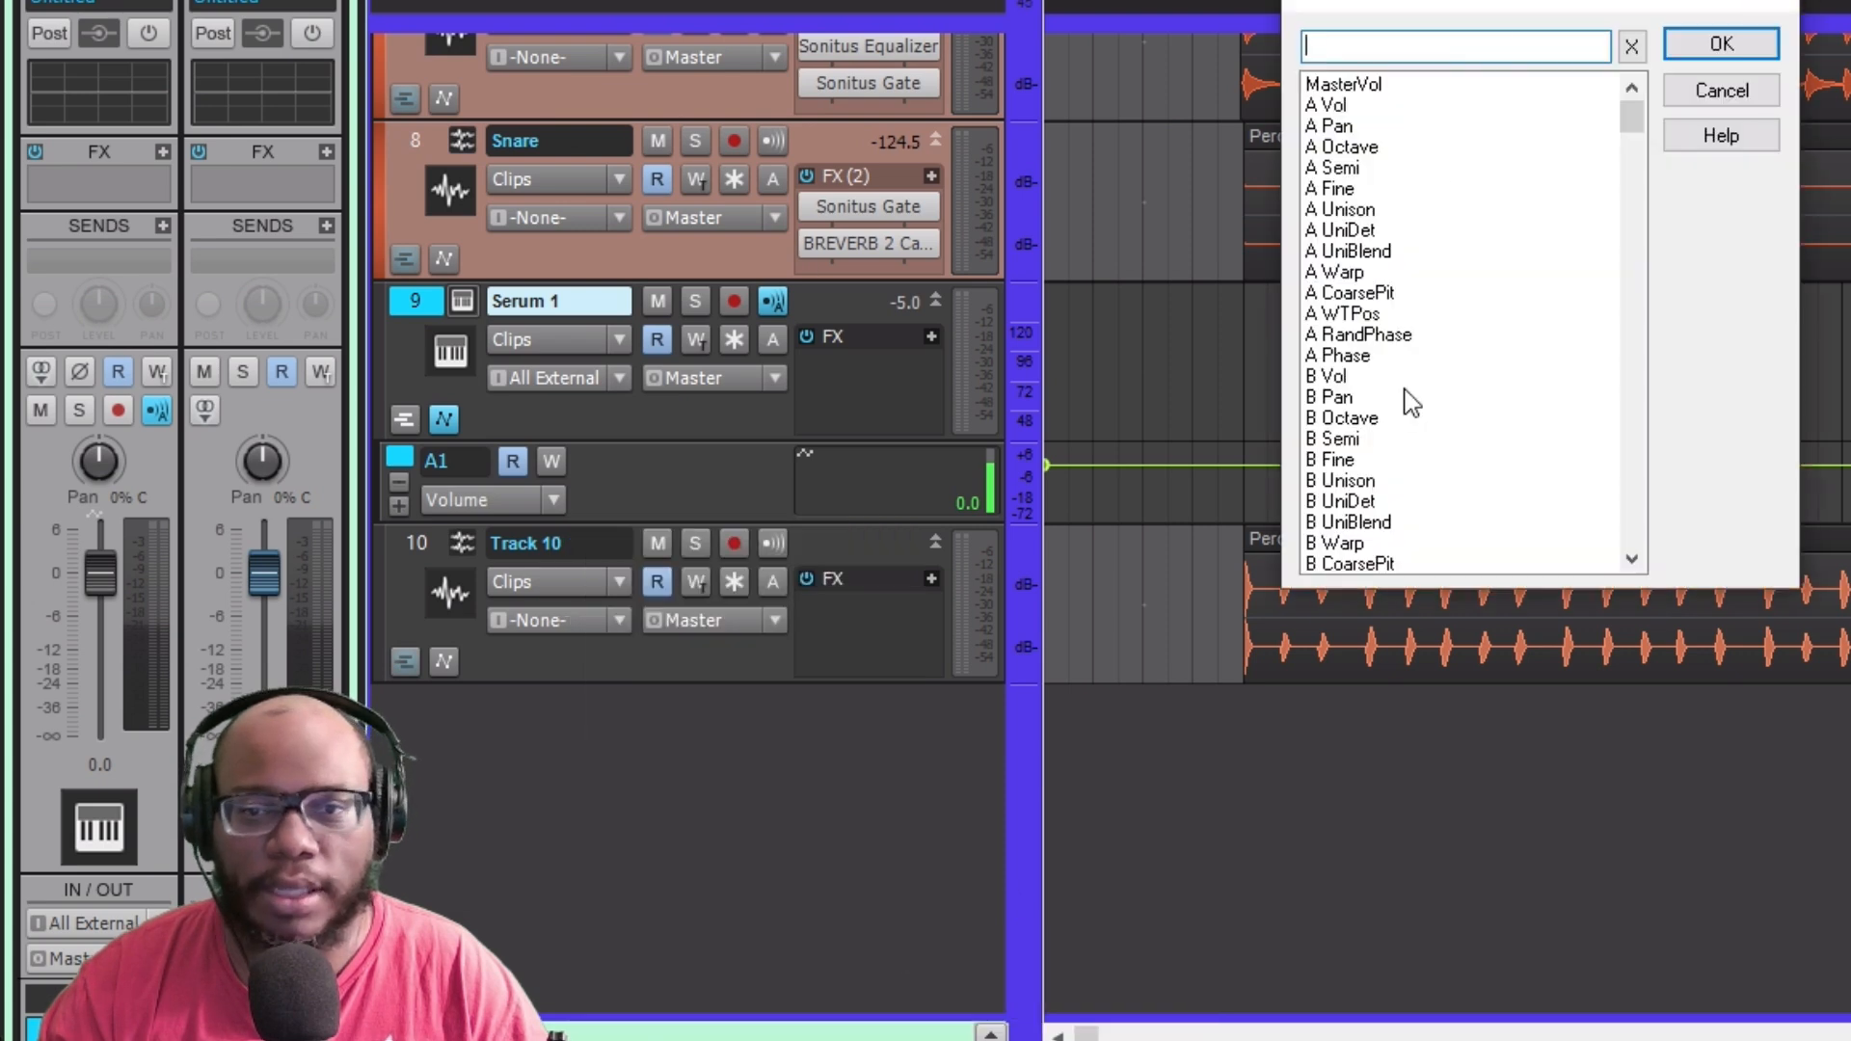
scroll(1374, 303, down, 1)
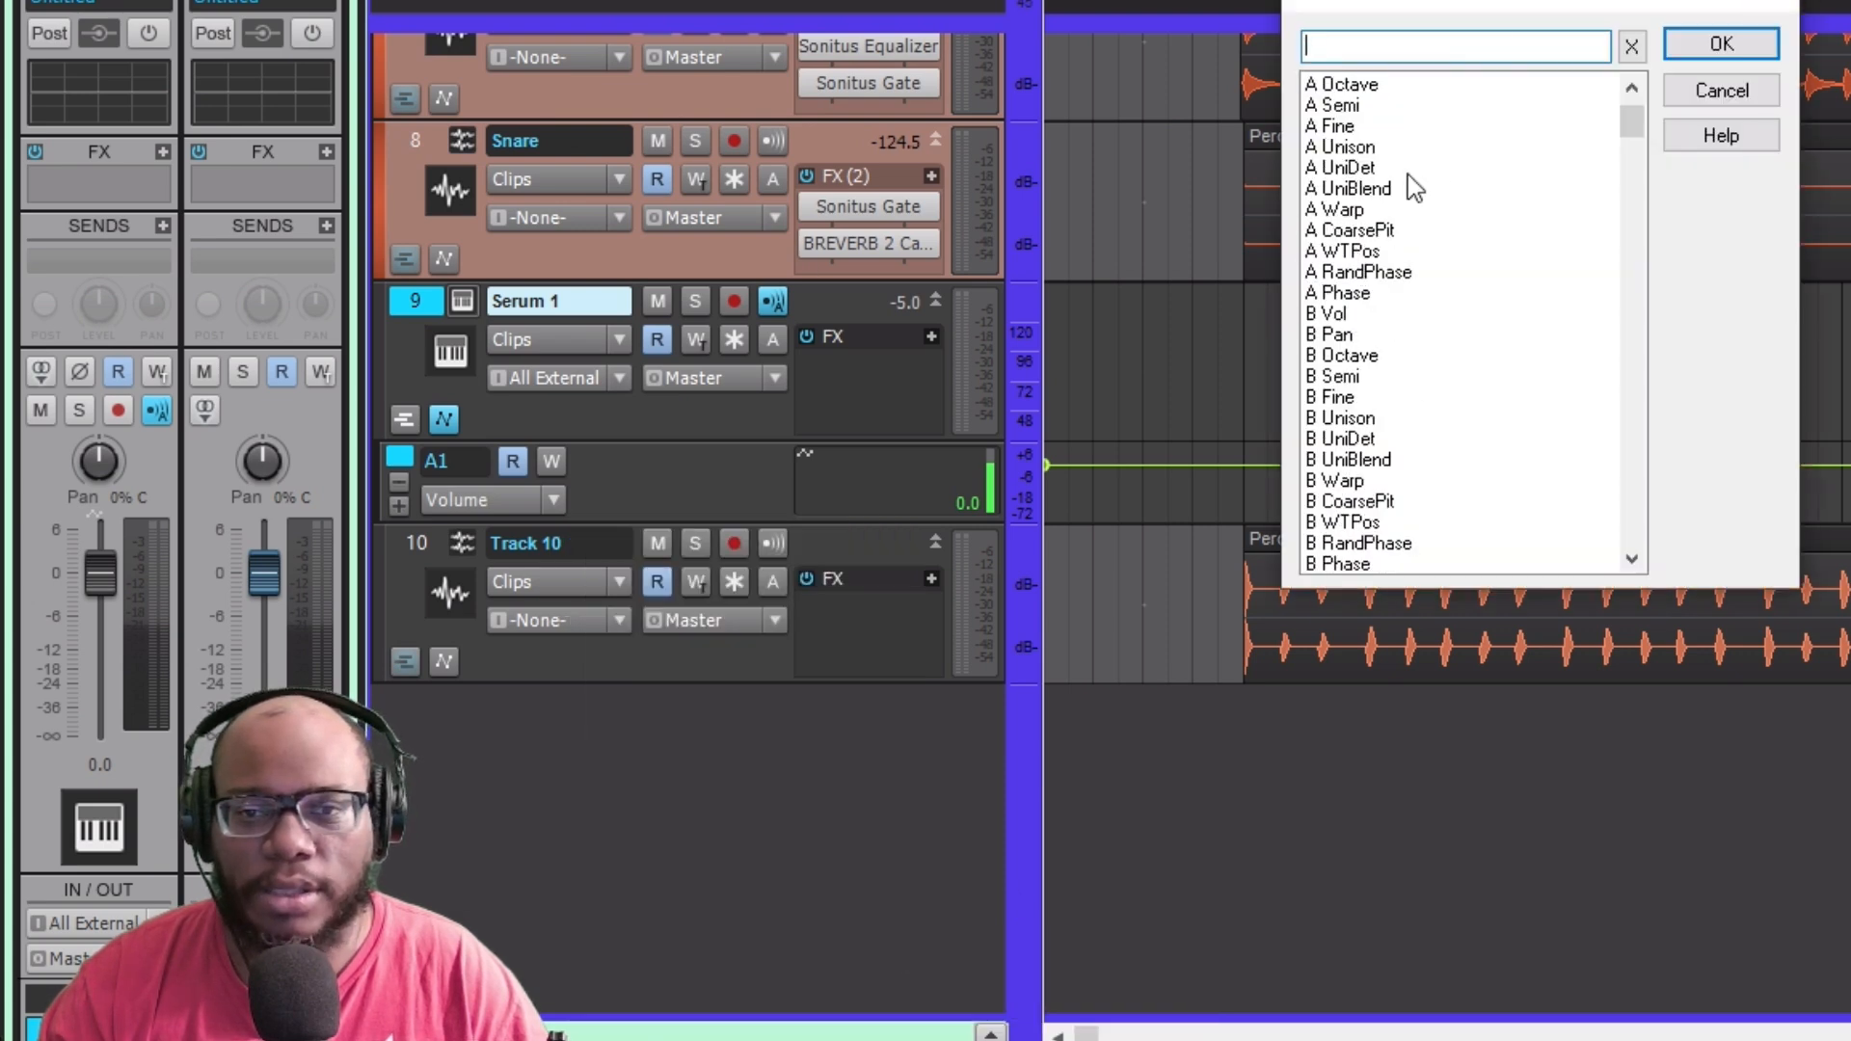
scroll(1403, 212, up, 1)
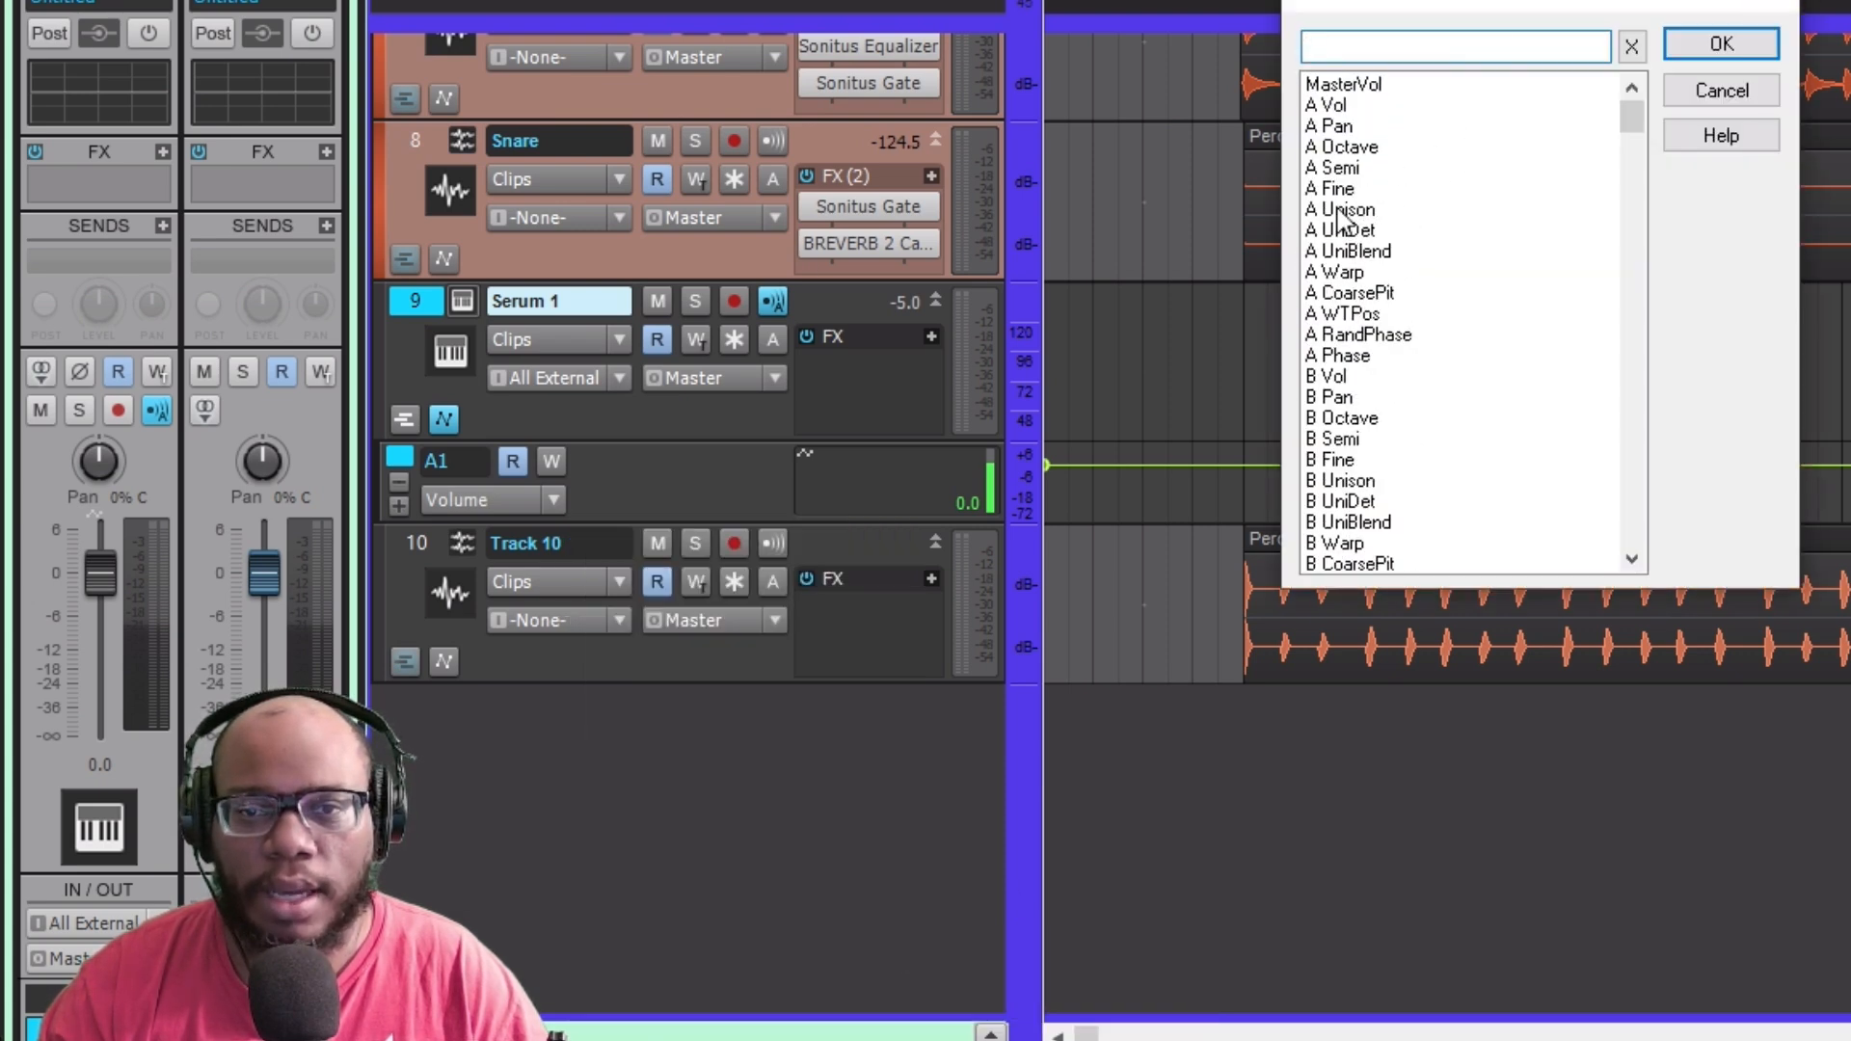
click(1357, 170)
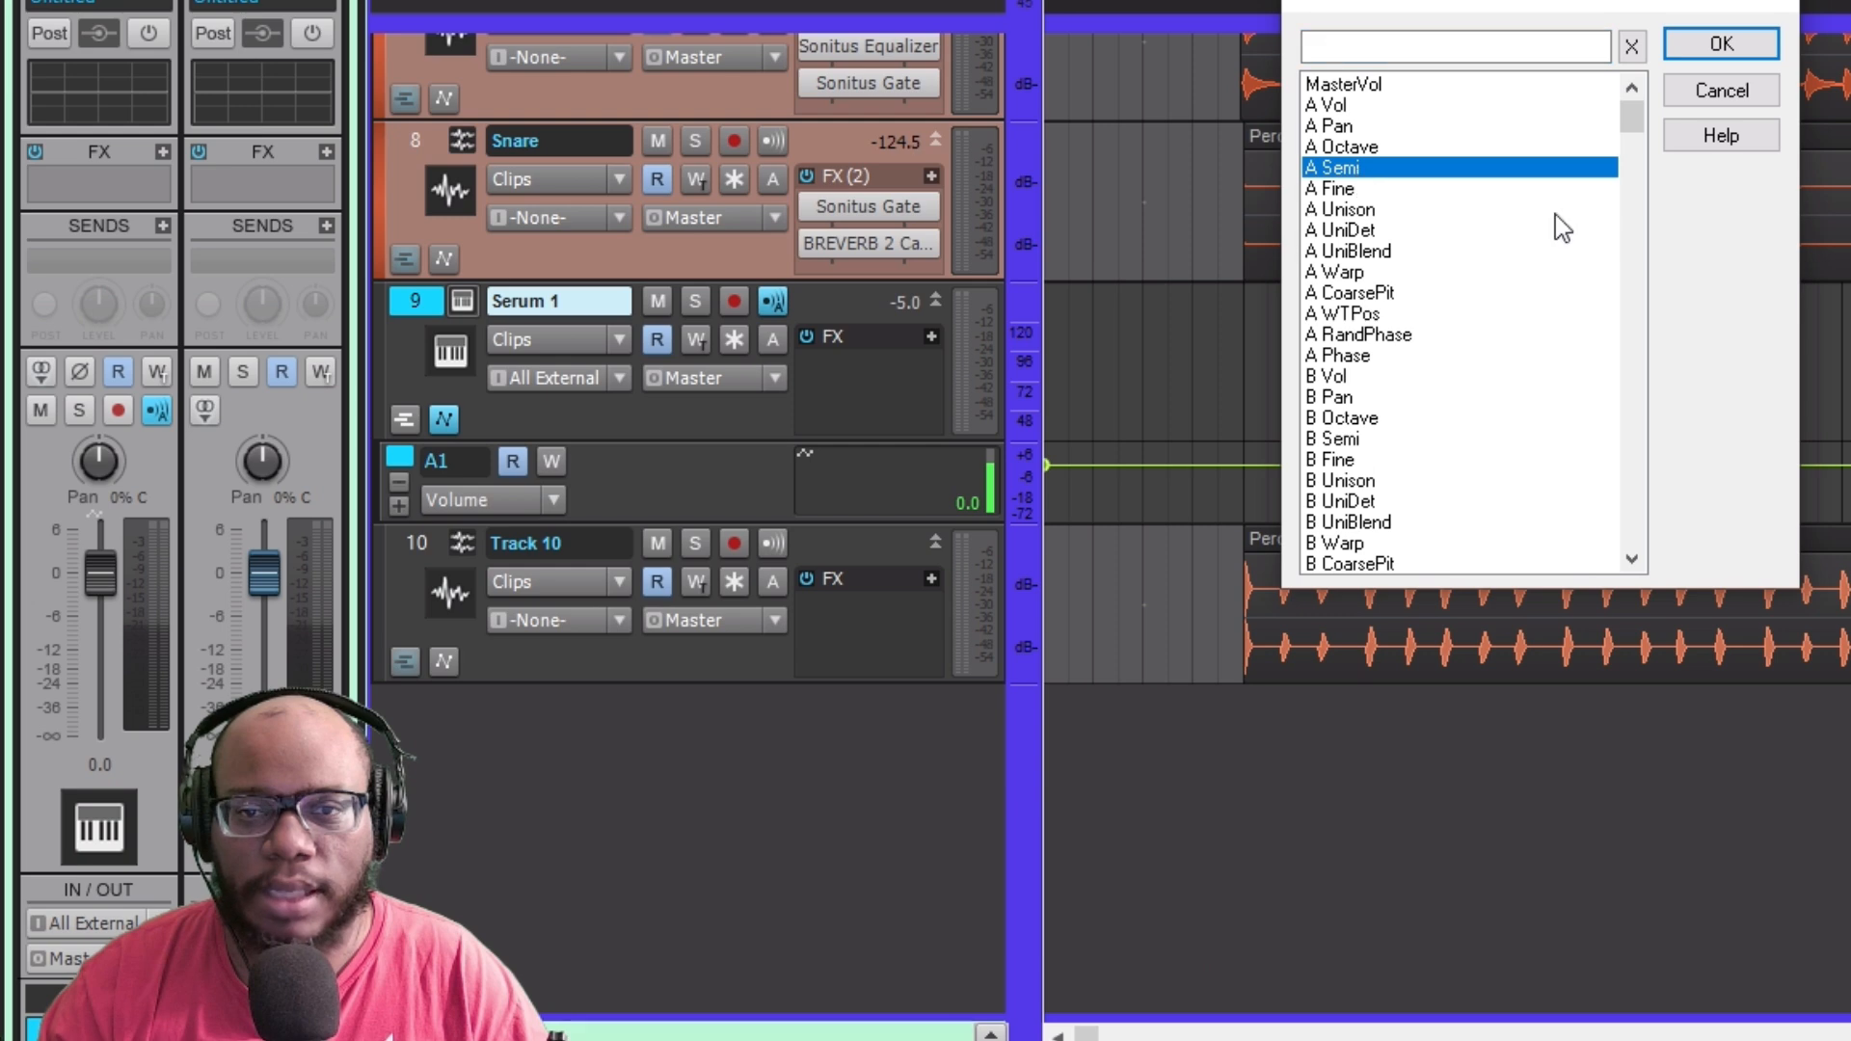
click(1721, 45)
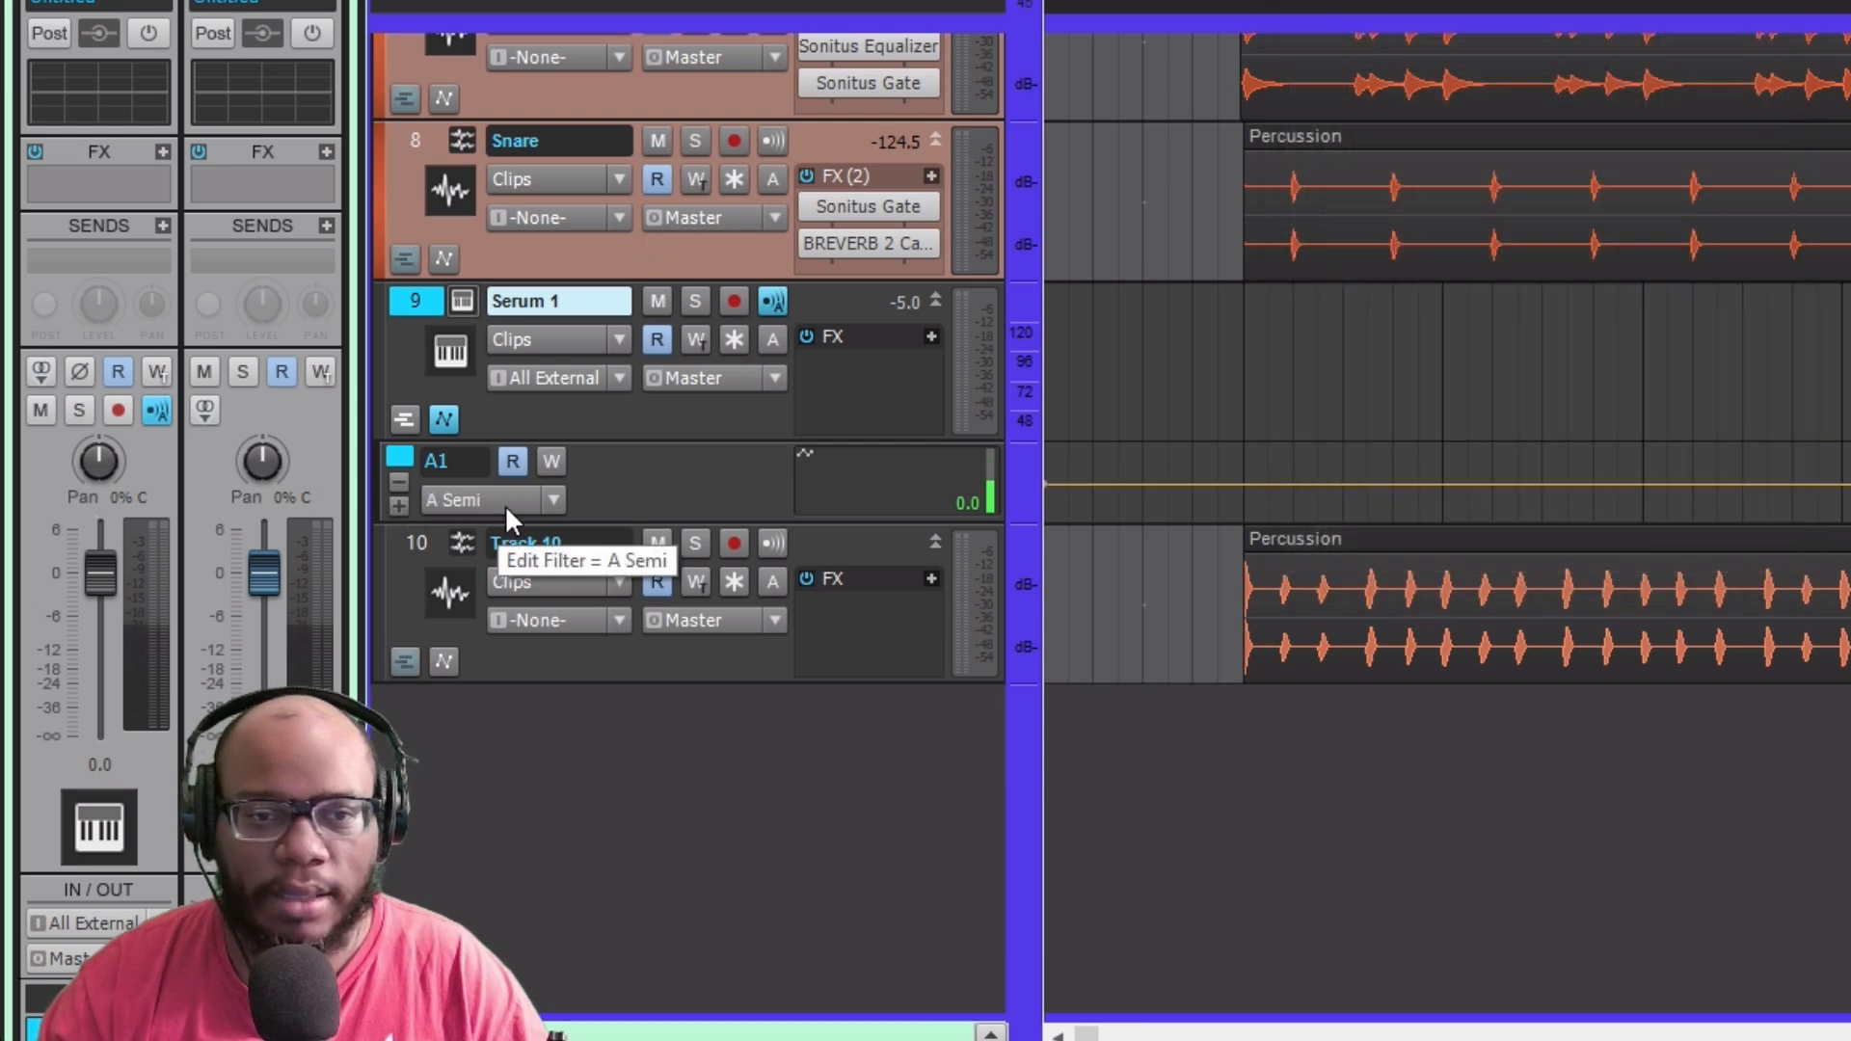
- Add four more automation lanes to the Serum 1 track, giving lanes A1 to A5
click(394, 505)
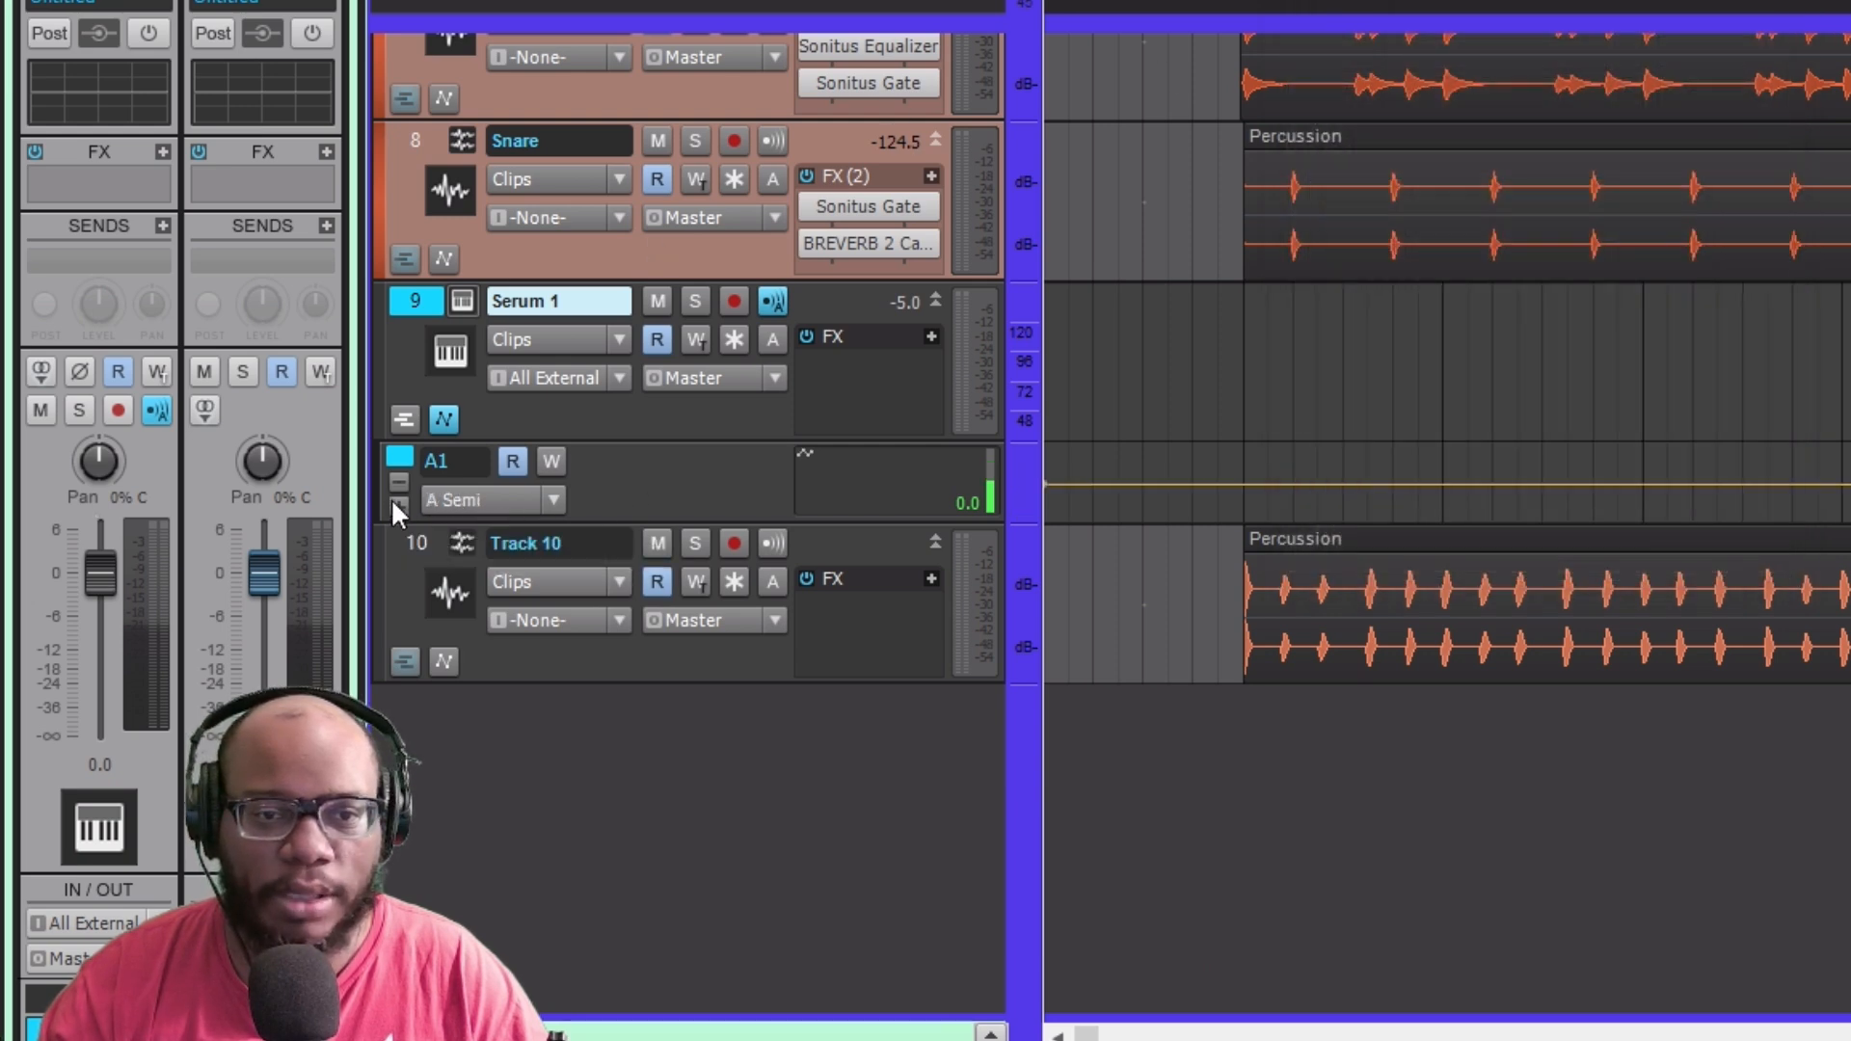
click(396, 507)
click(396, 504)
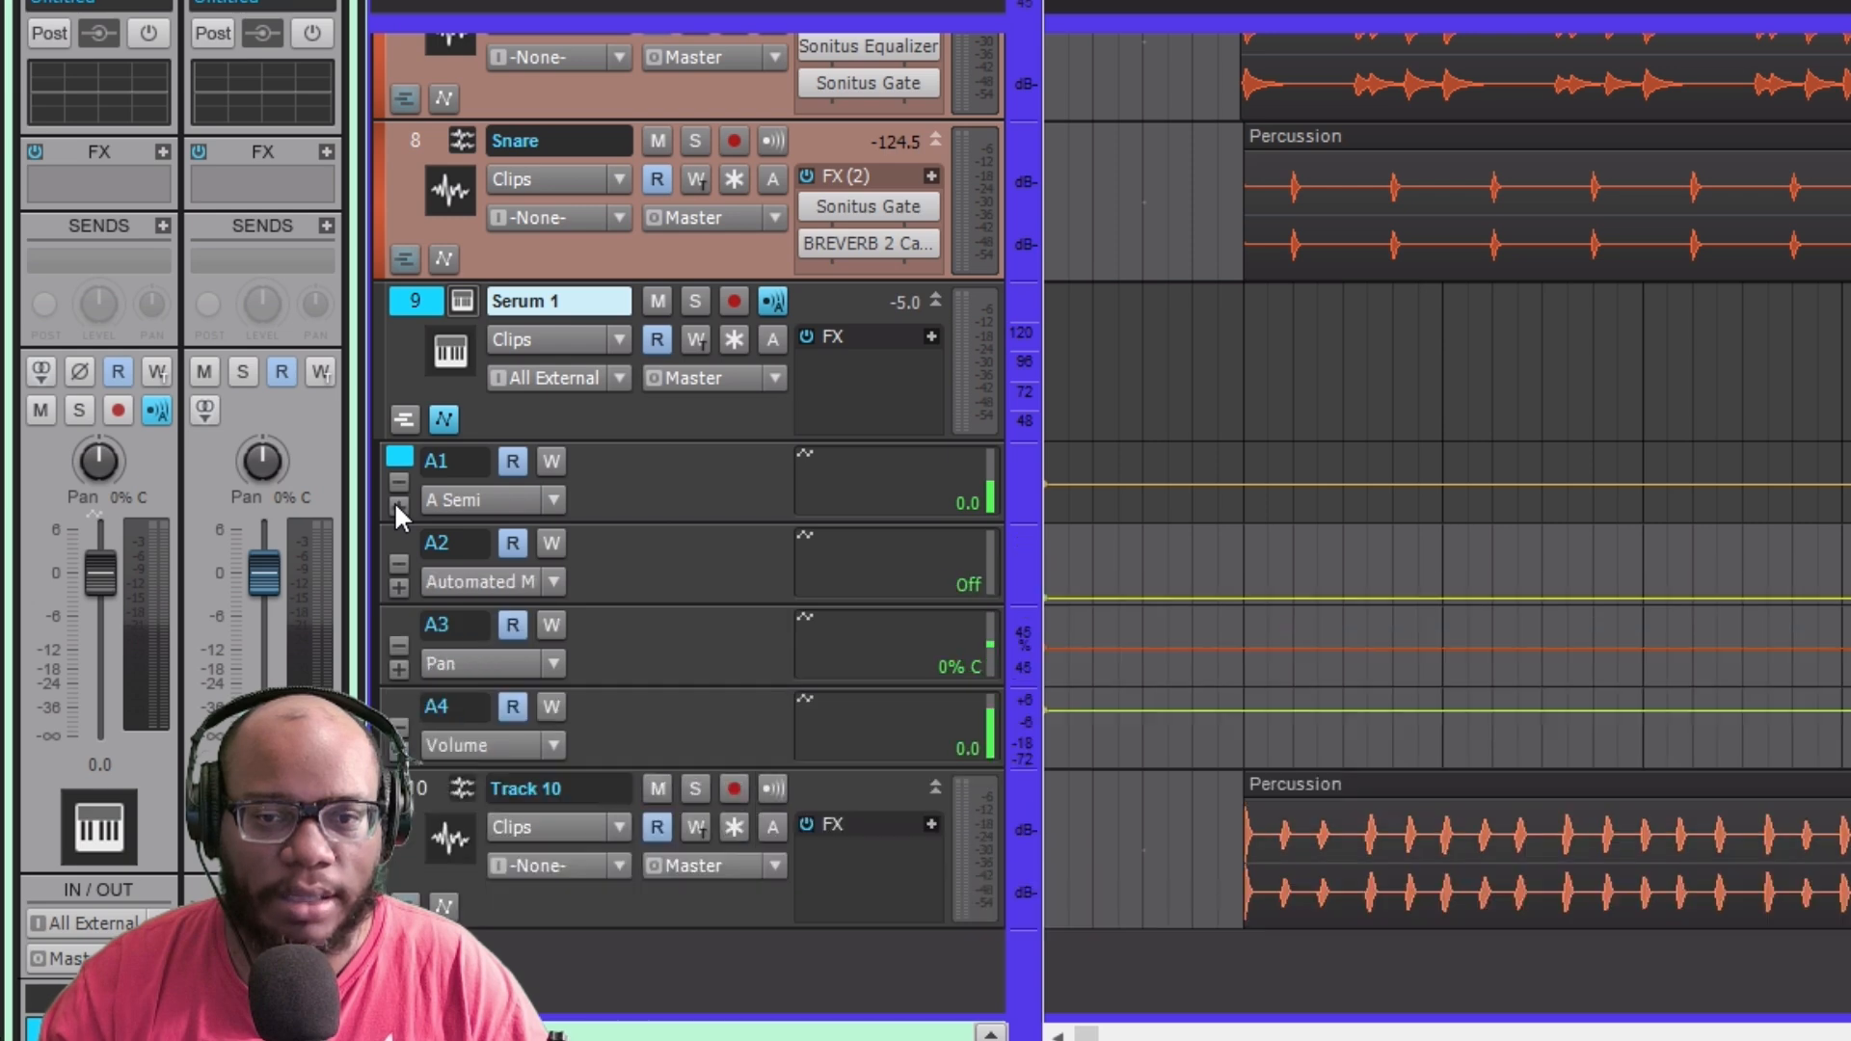
click(396, 504)
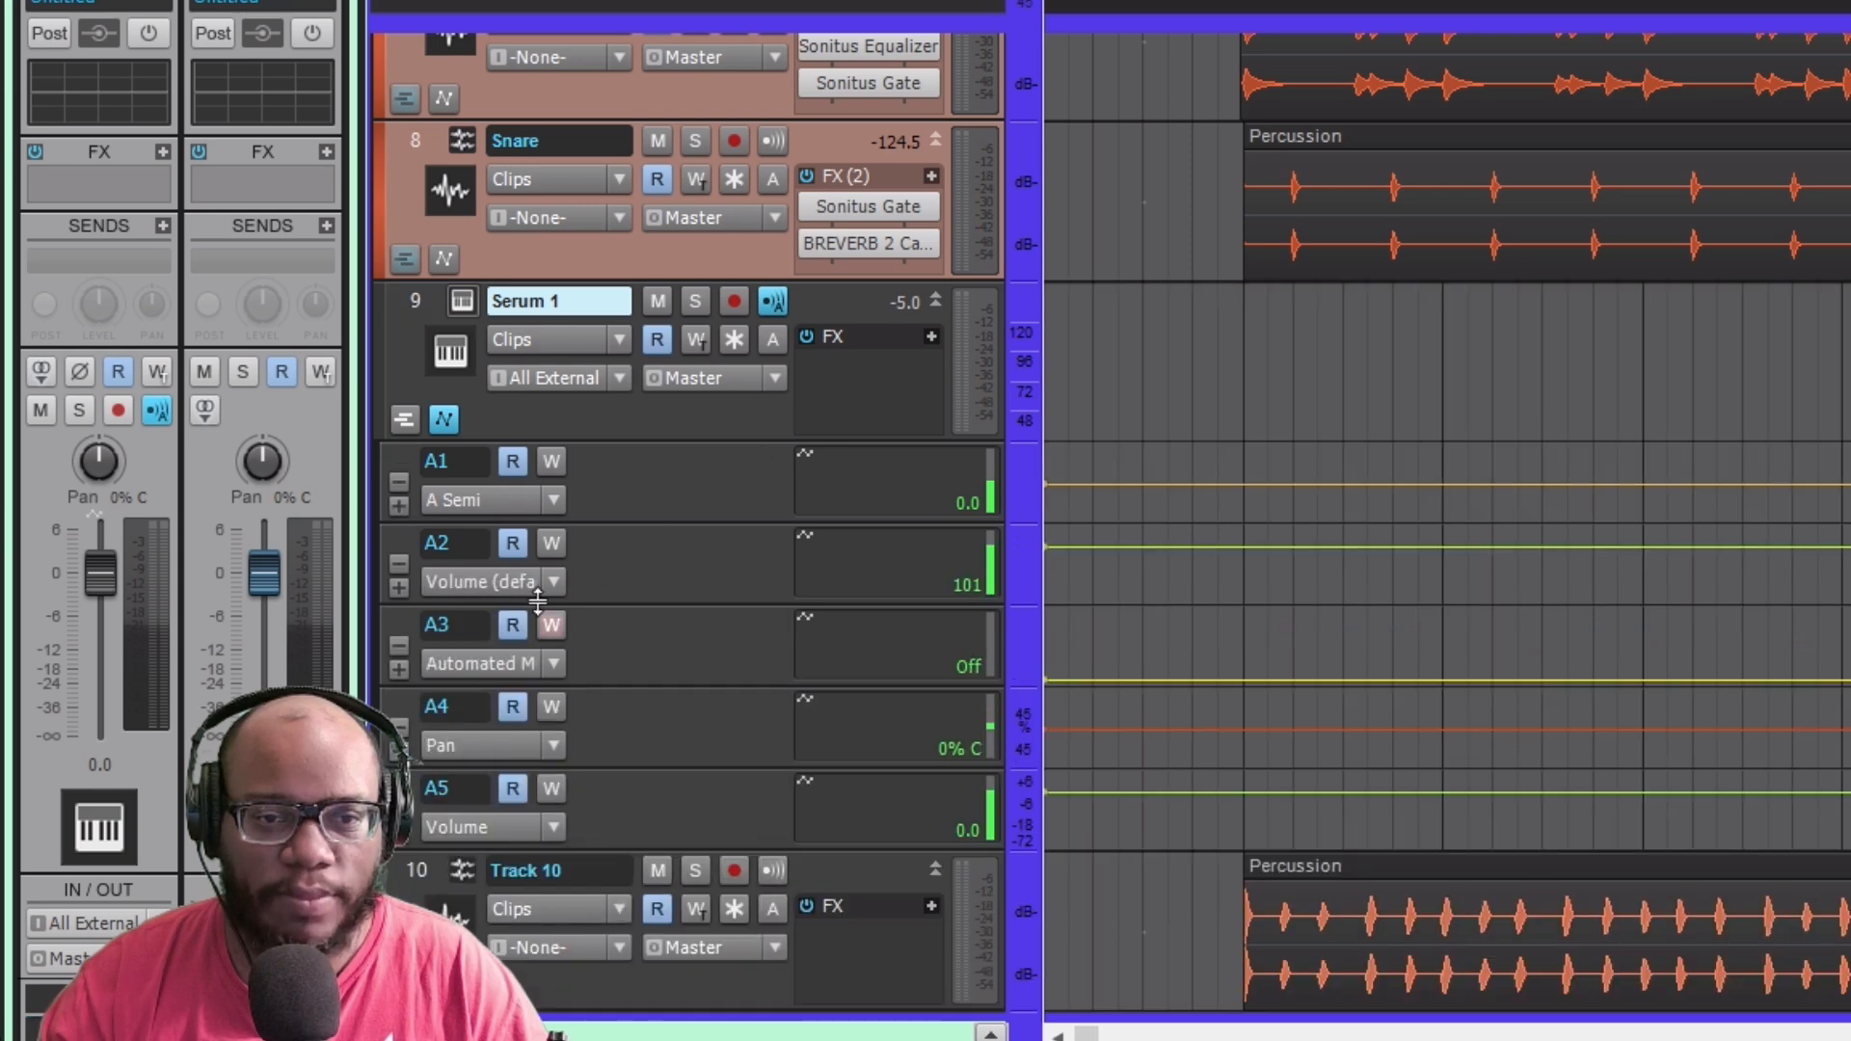
click(487, 579)
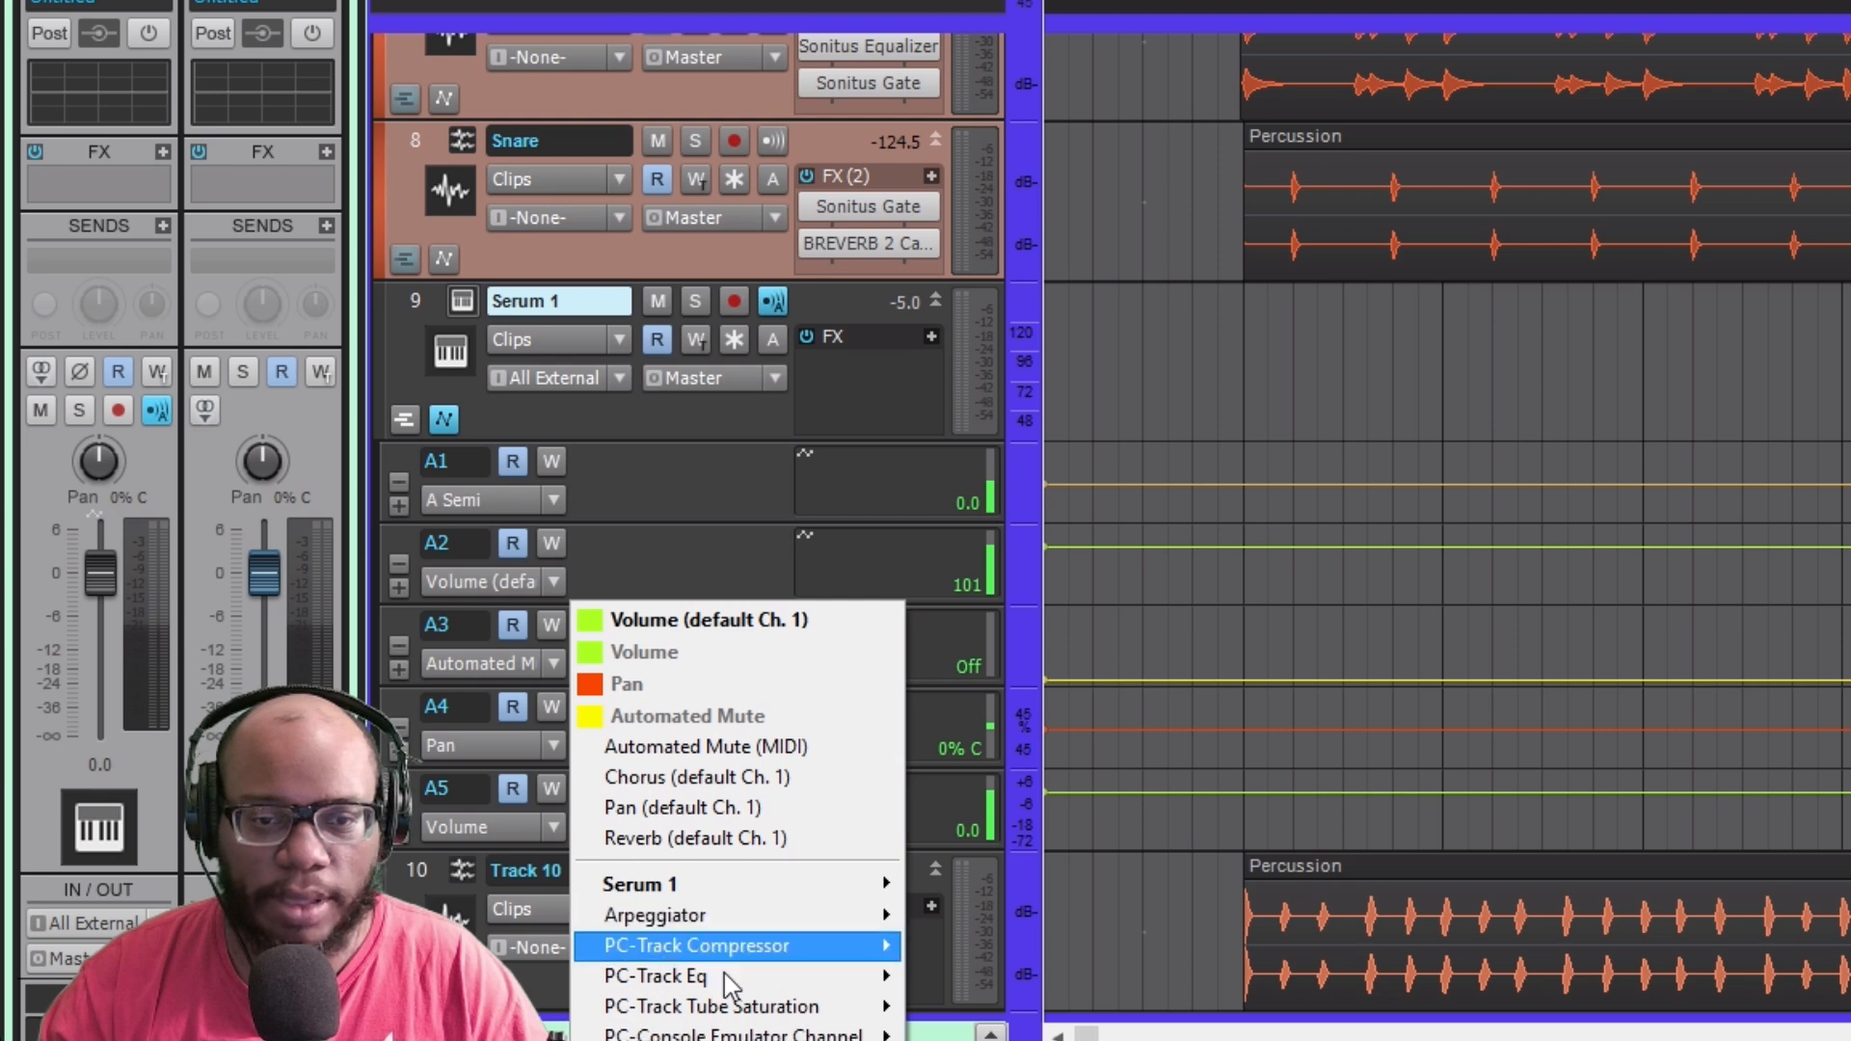
click(746, 629)
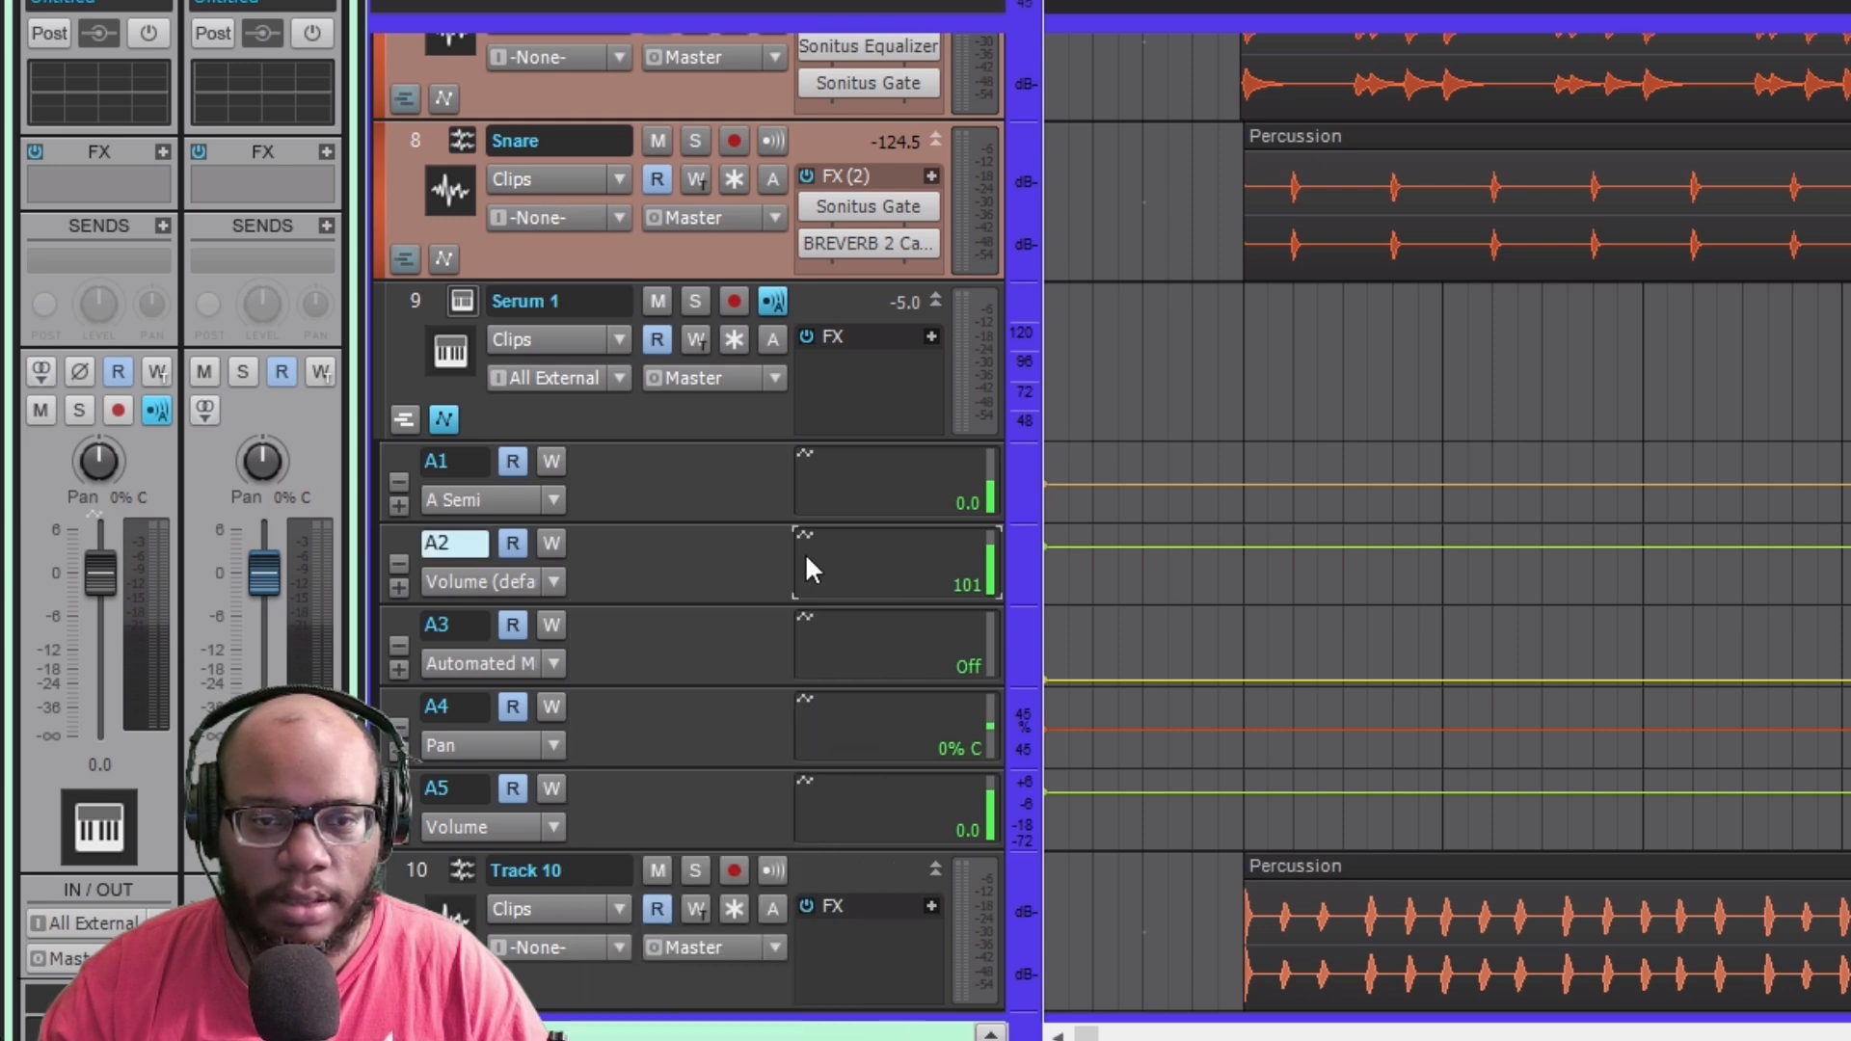
click(546, 584)
click(481, 580)
click(487, 582)
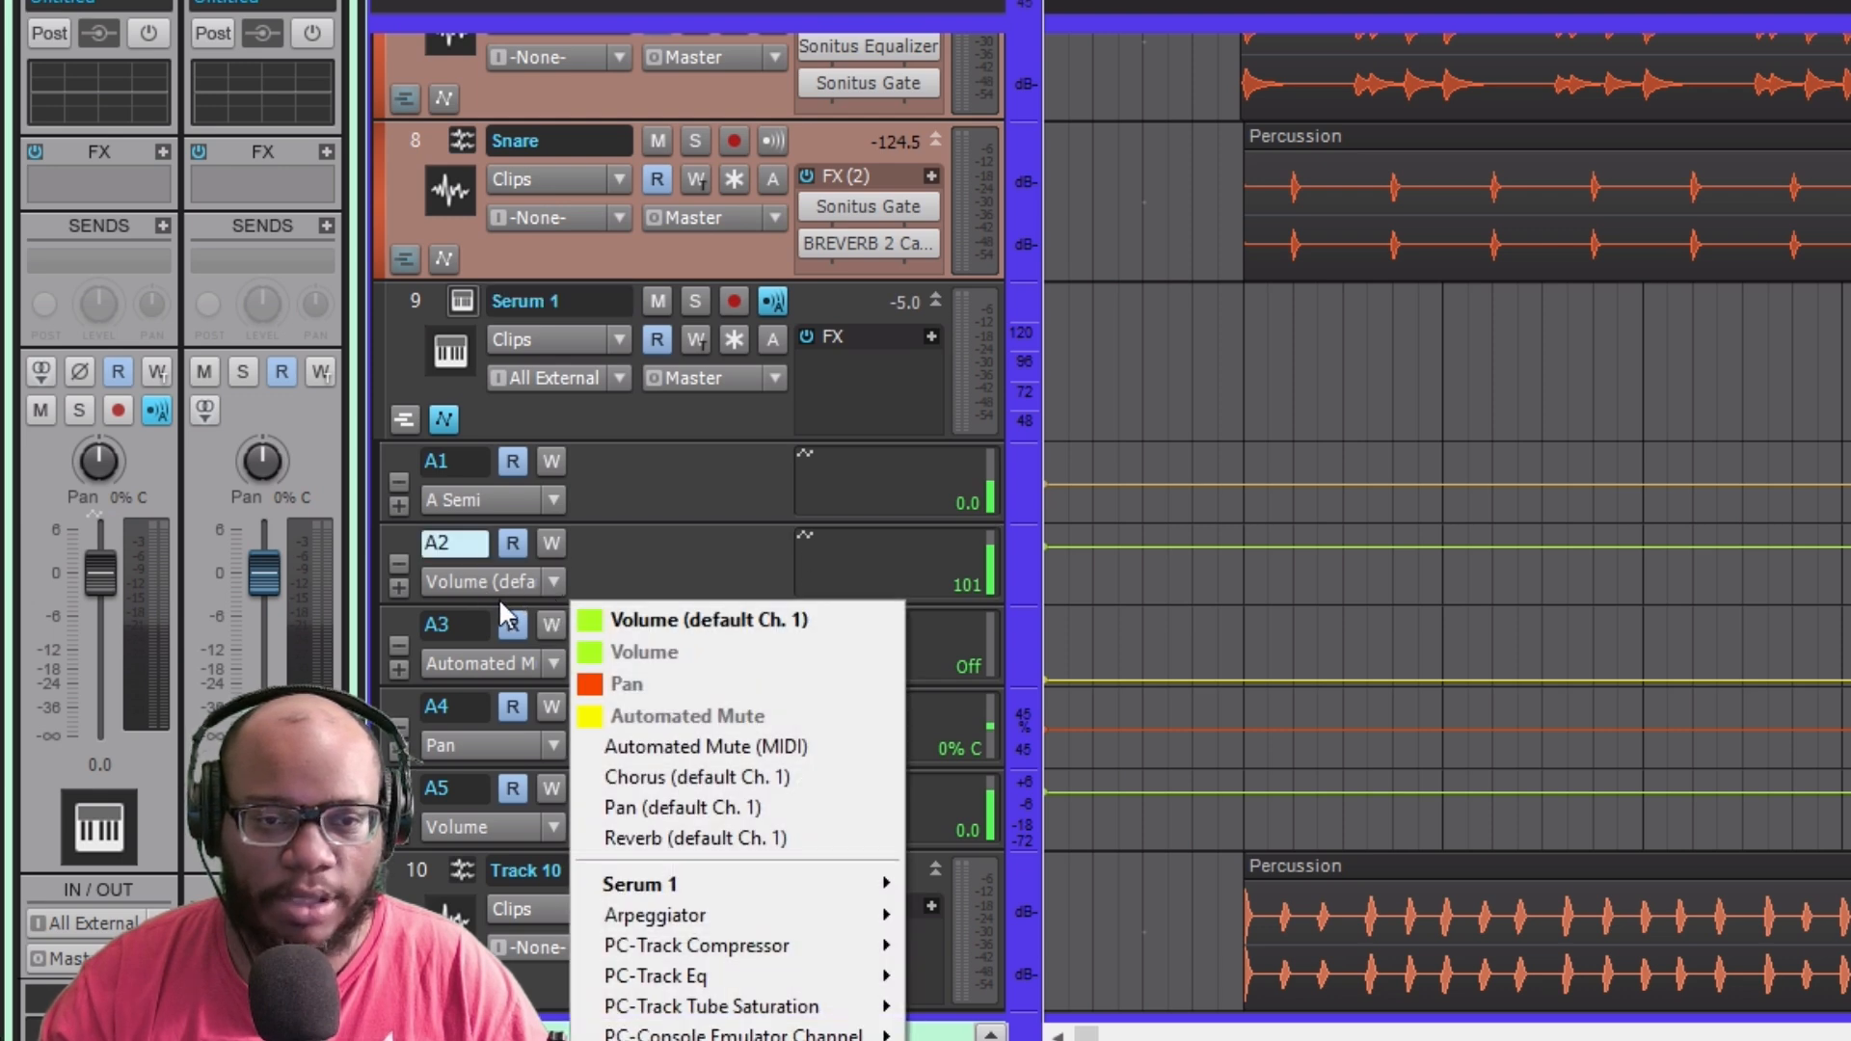
- Assign Serum 1's B Warp parameter to automation lane A3
click(519, 662)
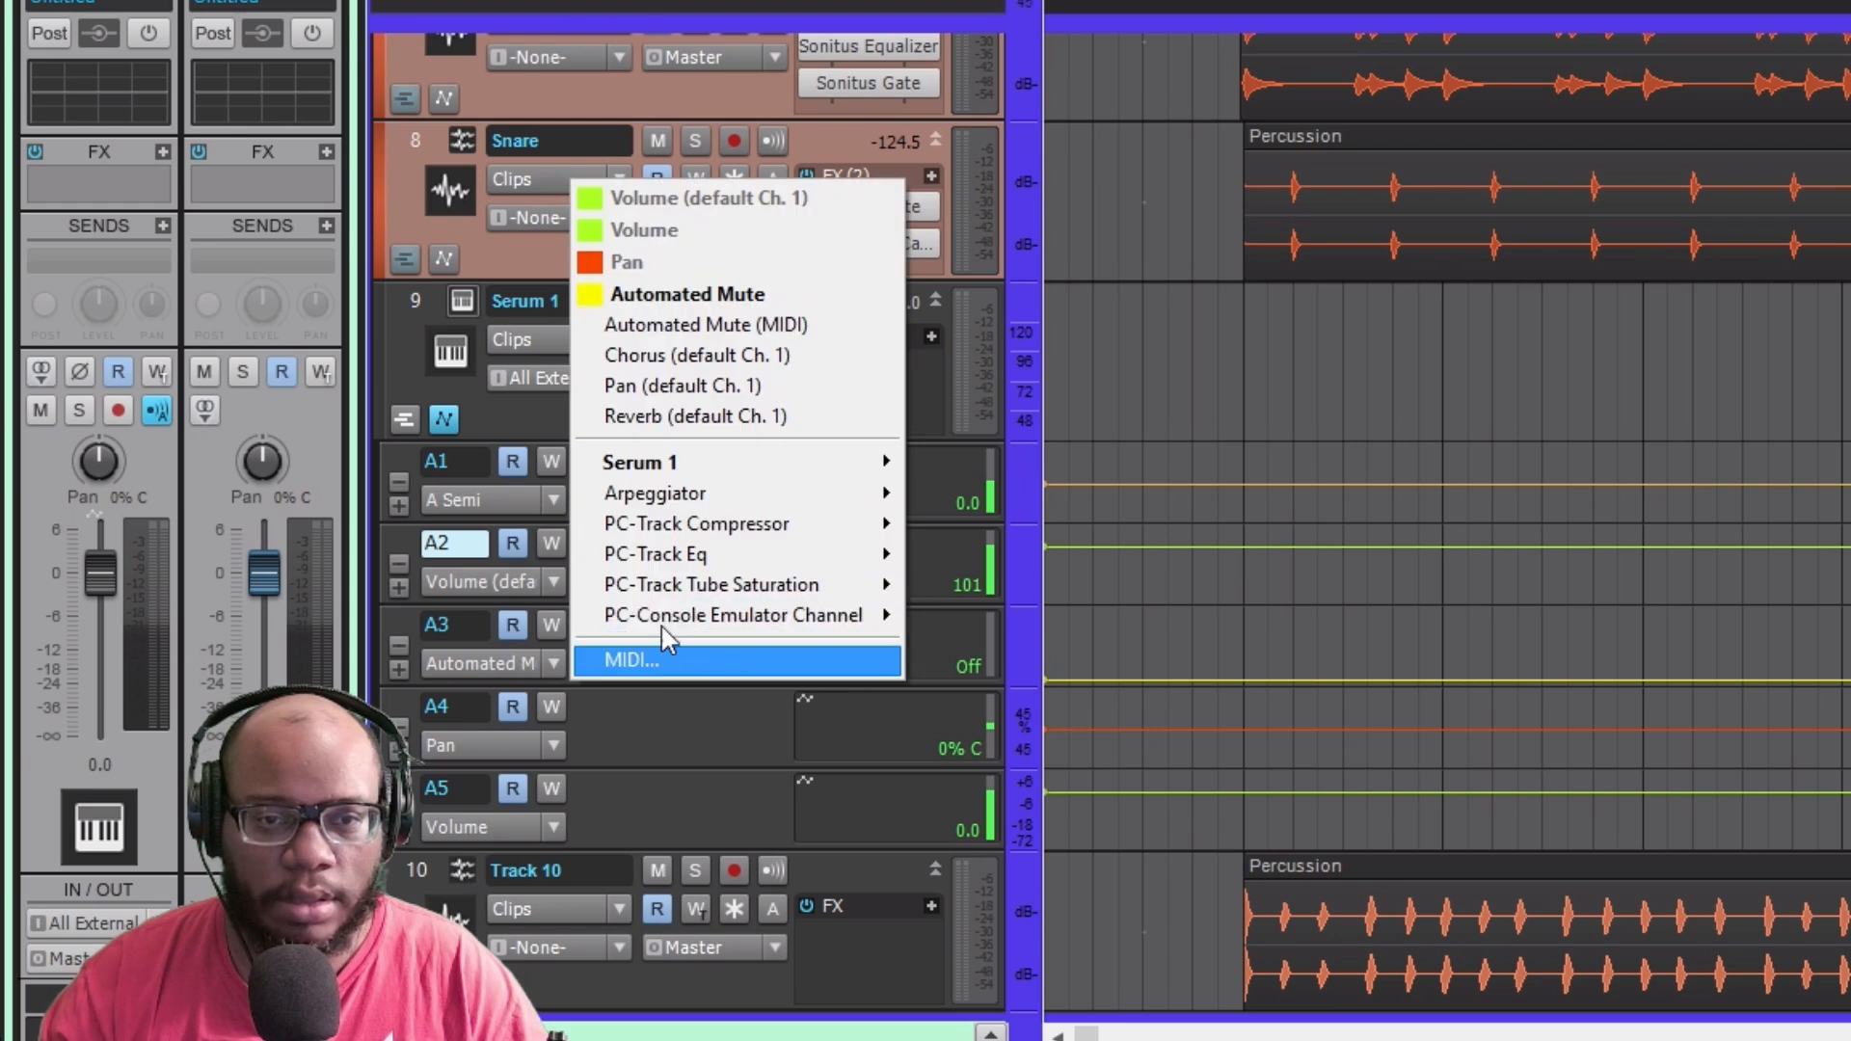
mouse_move(702, 466)
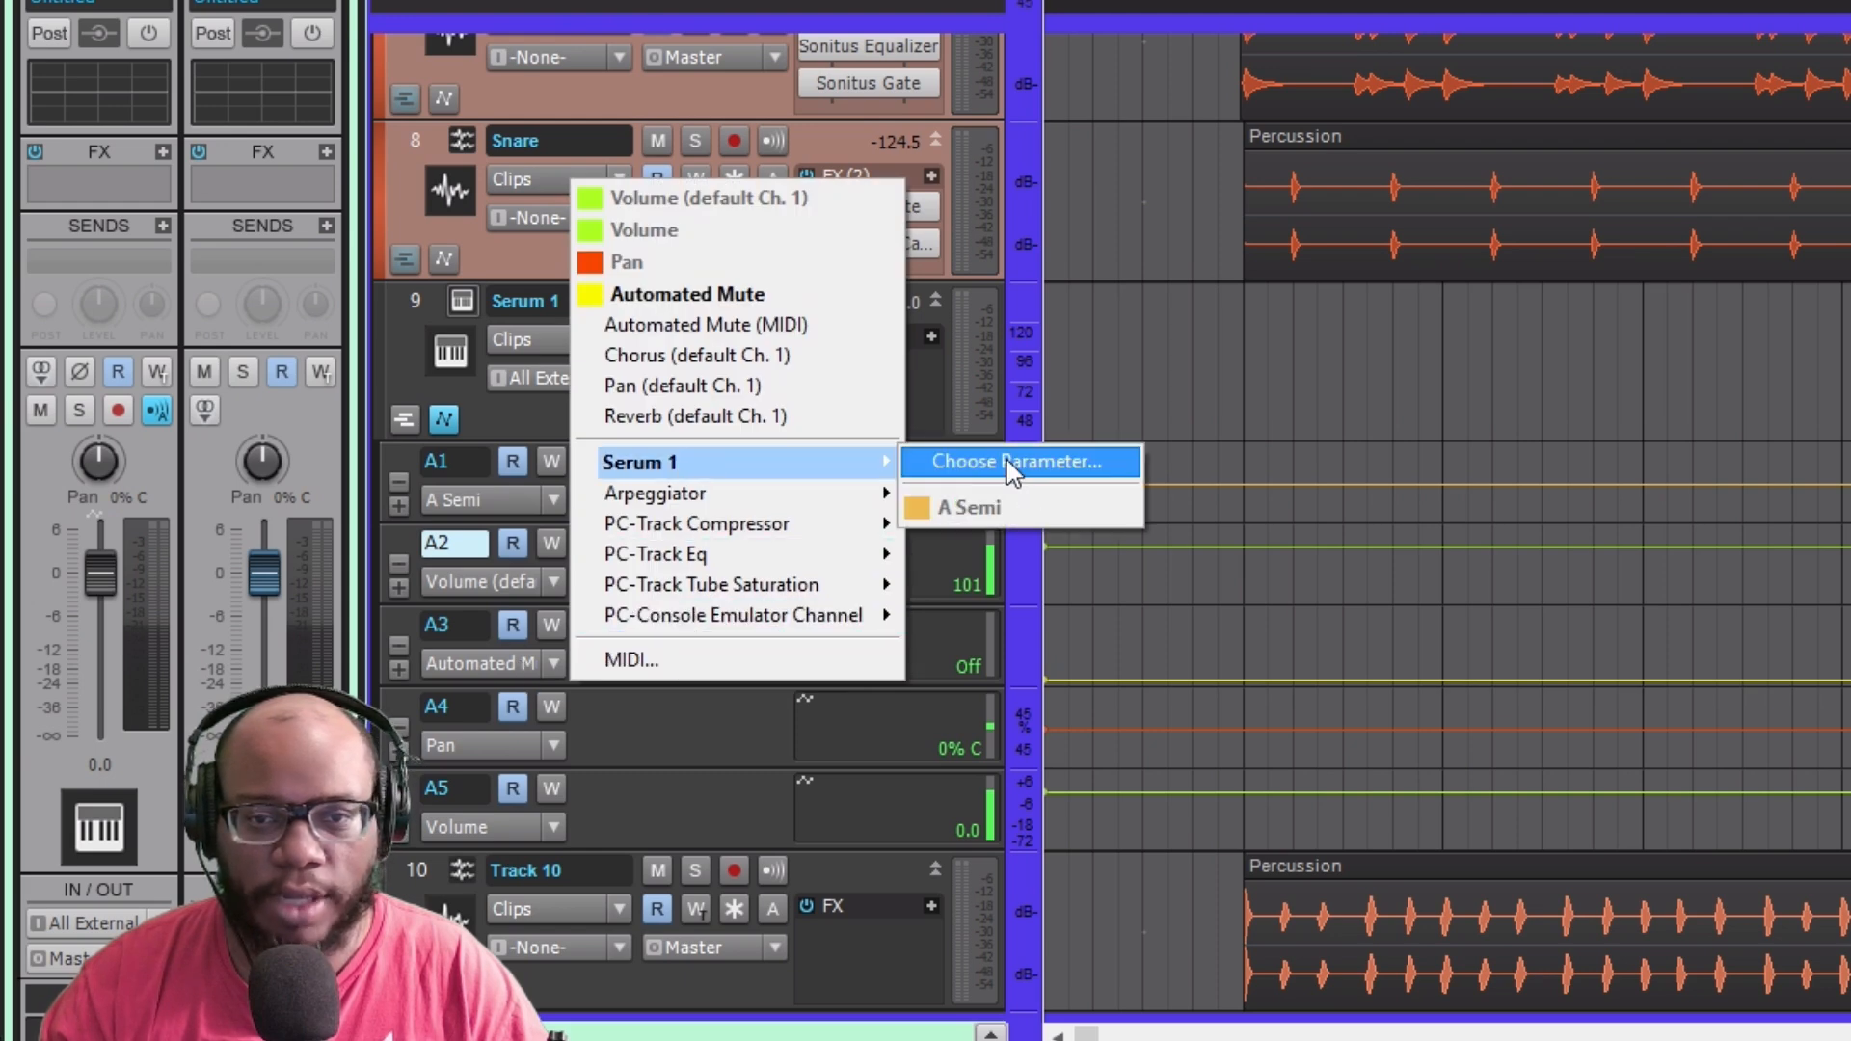
click(1012, 469)
scroll(1366, 460, down, 2)
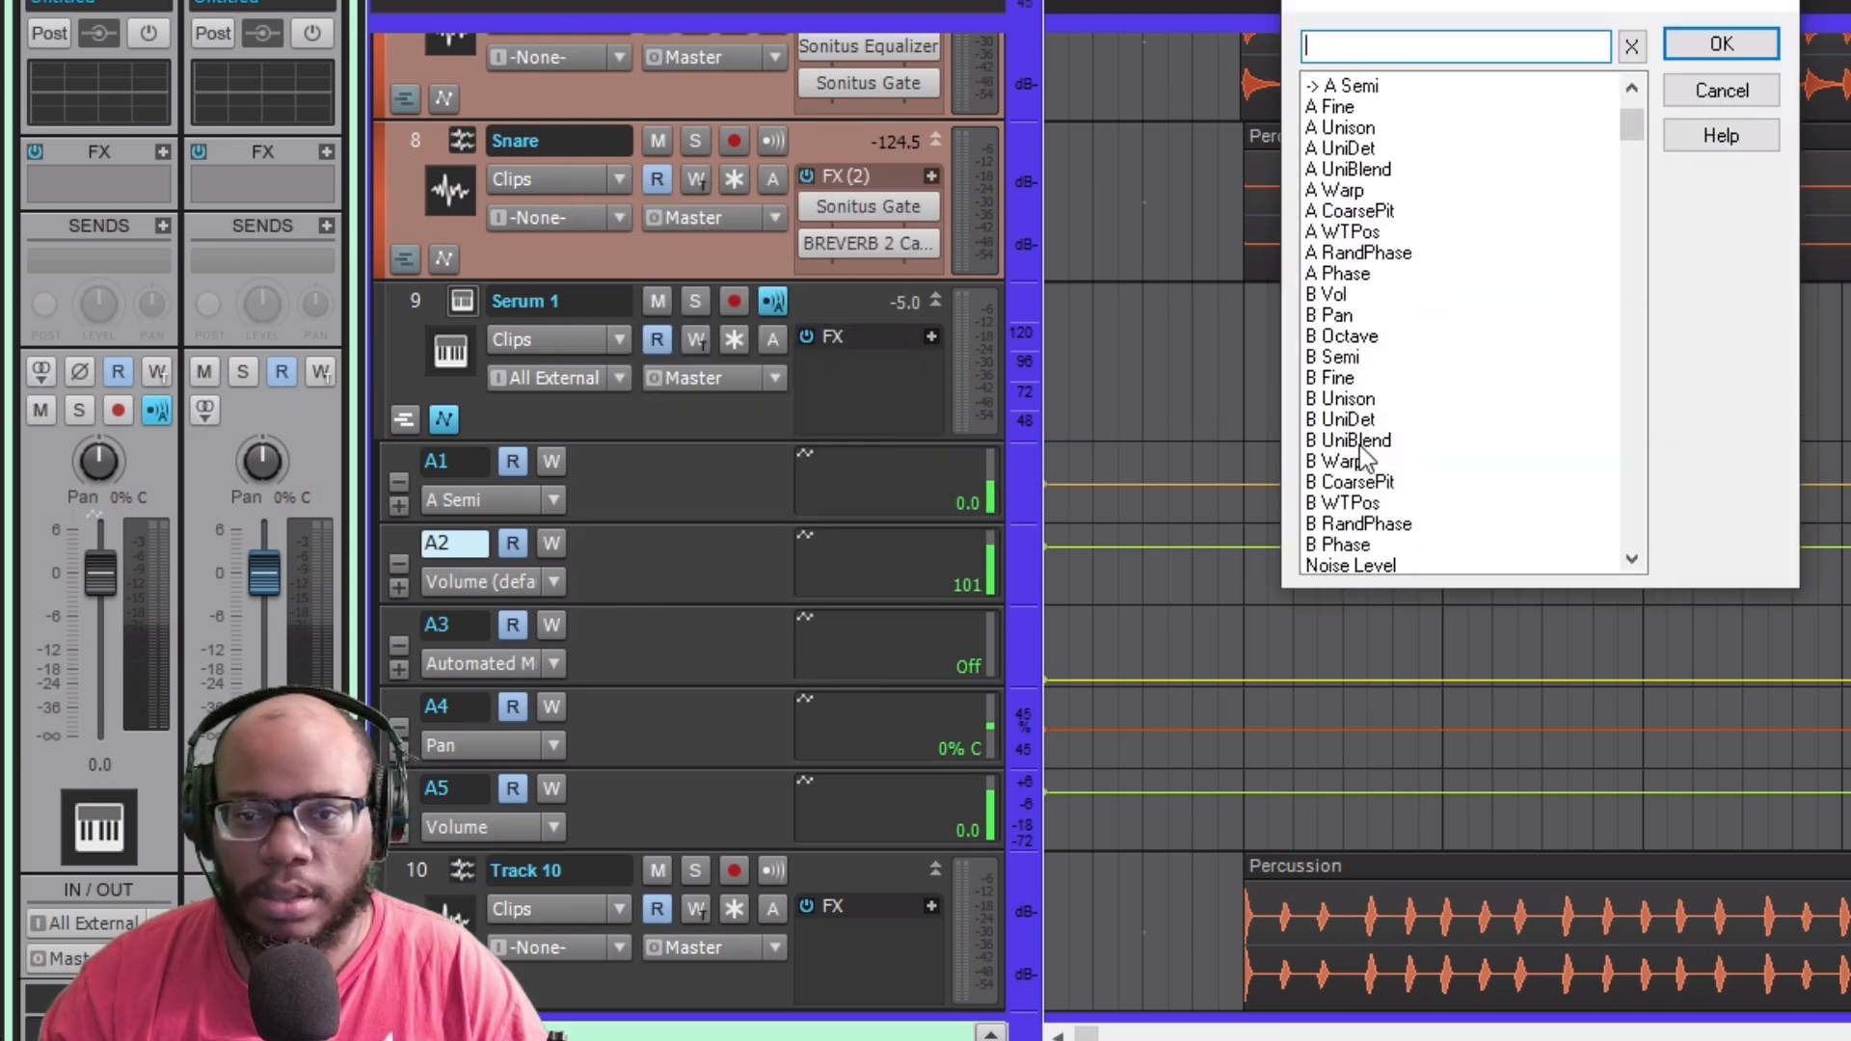
scroll(1366, 460, down, 1)
click(1345, 418)
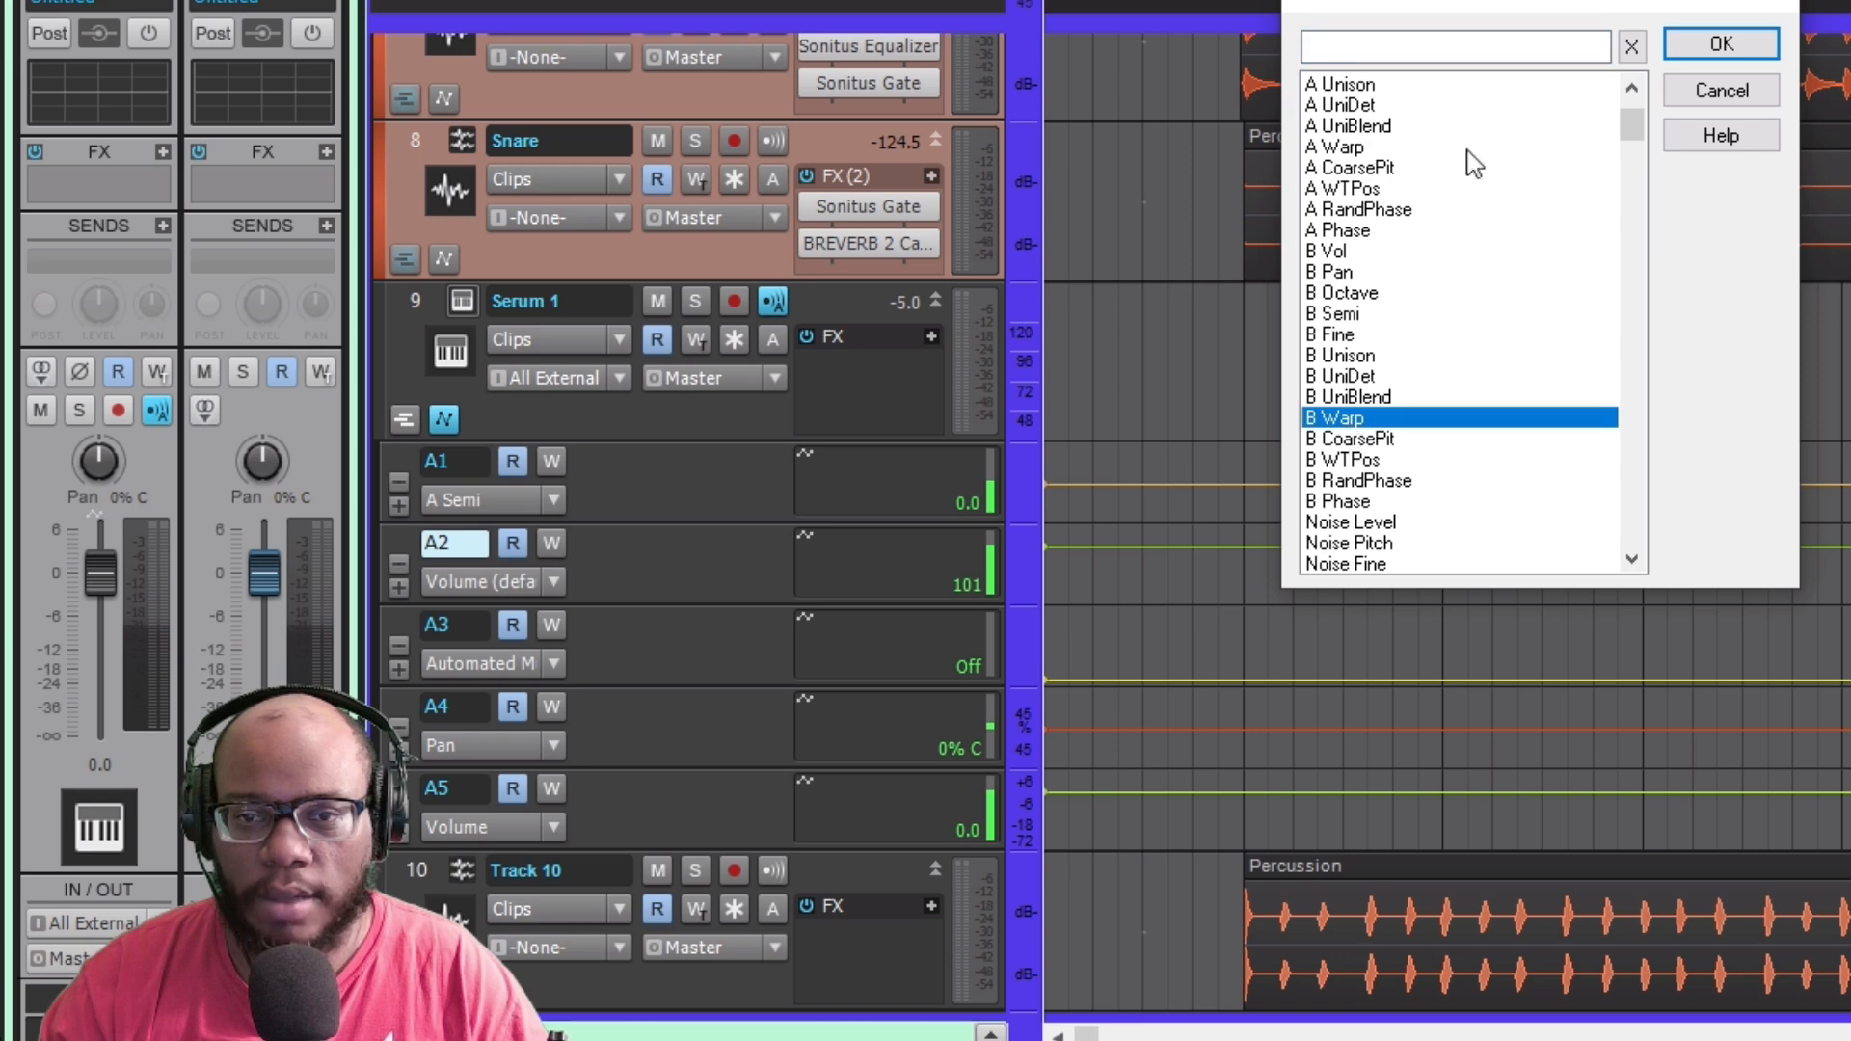
click(1683, 43)
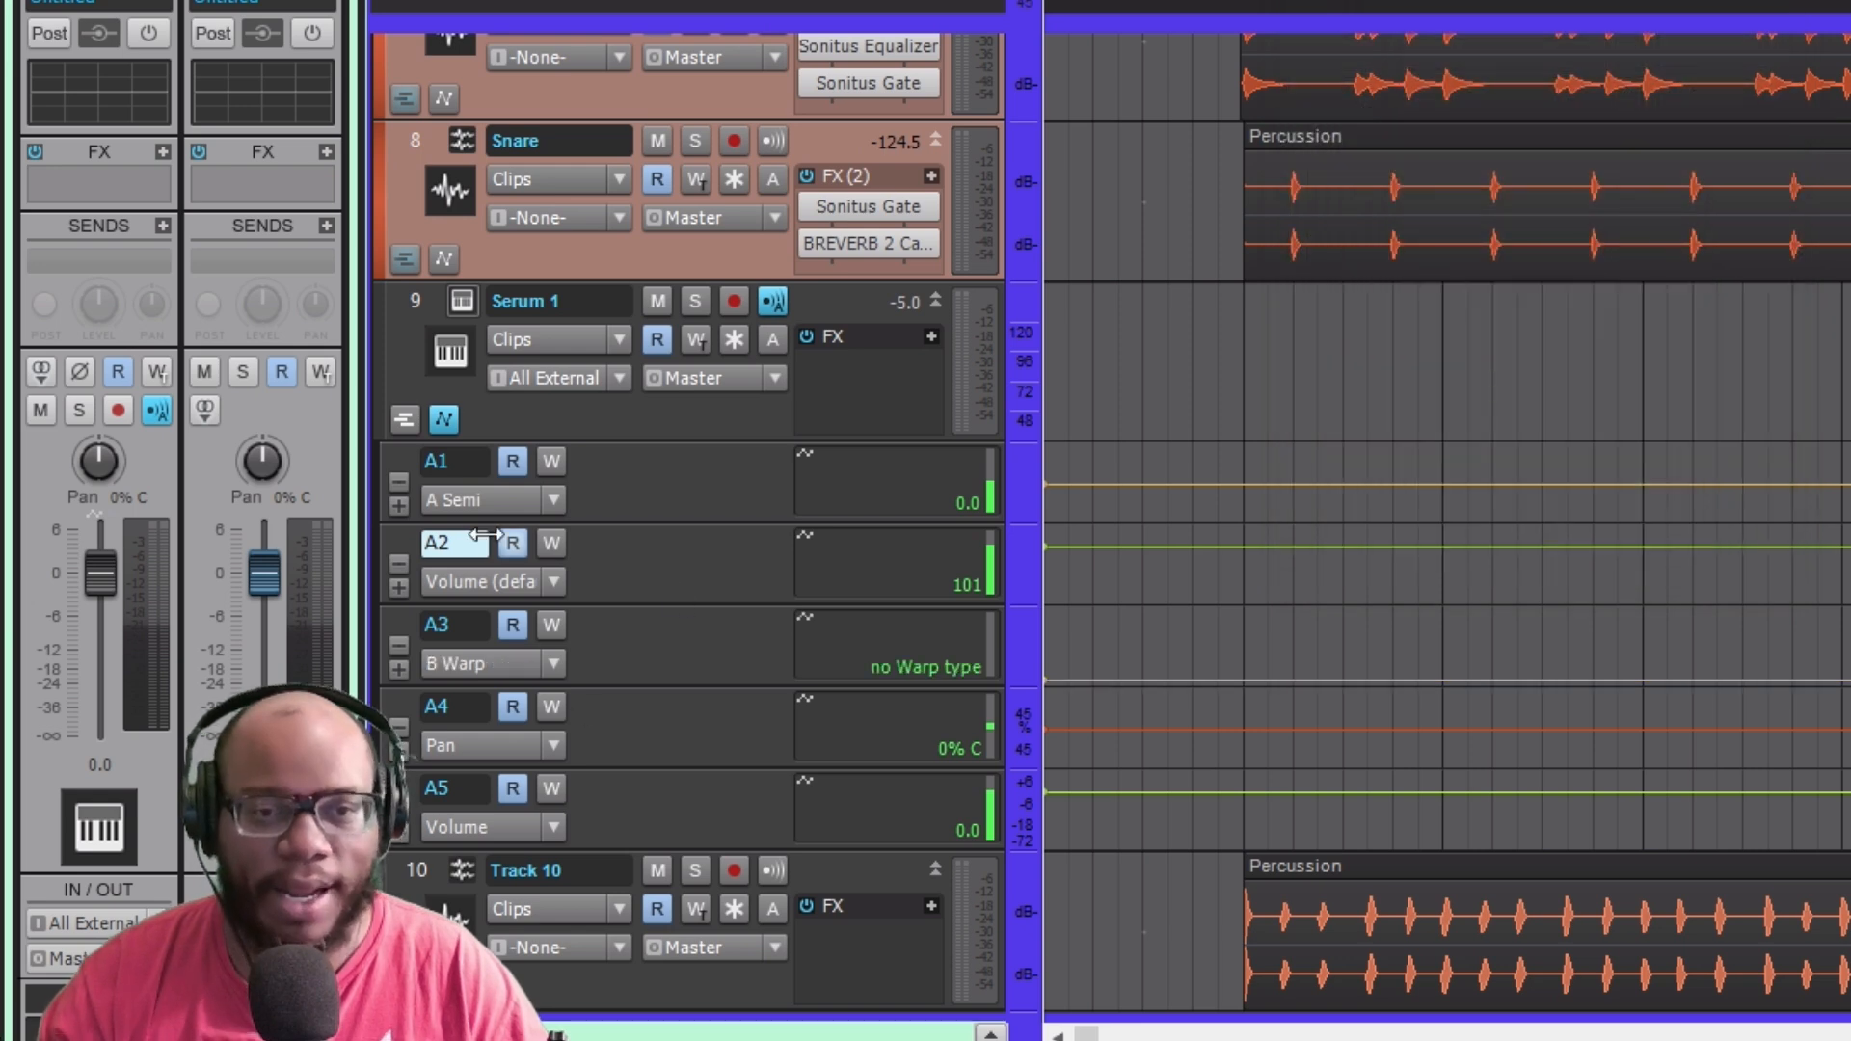
- Assign Serum 1's Fil Type parameter to automation lane A2
click(505, 577)
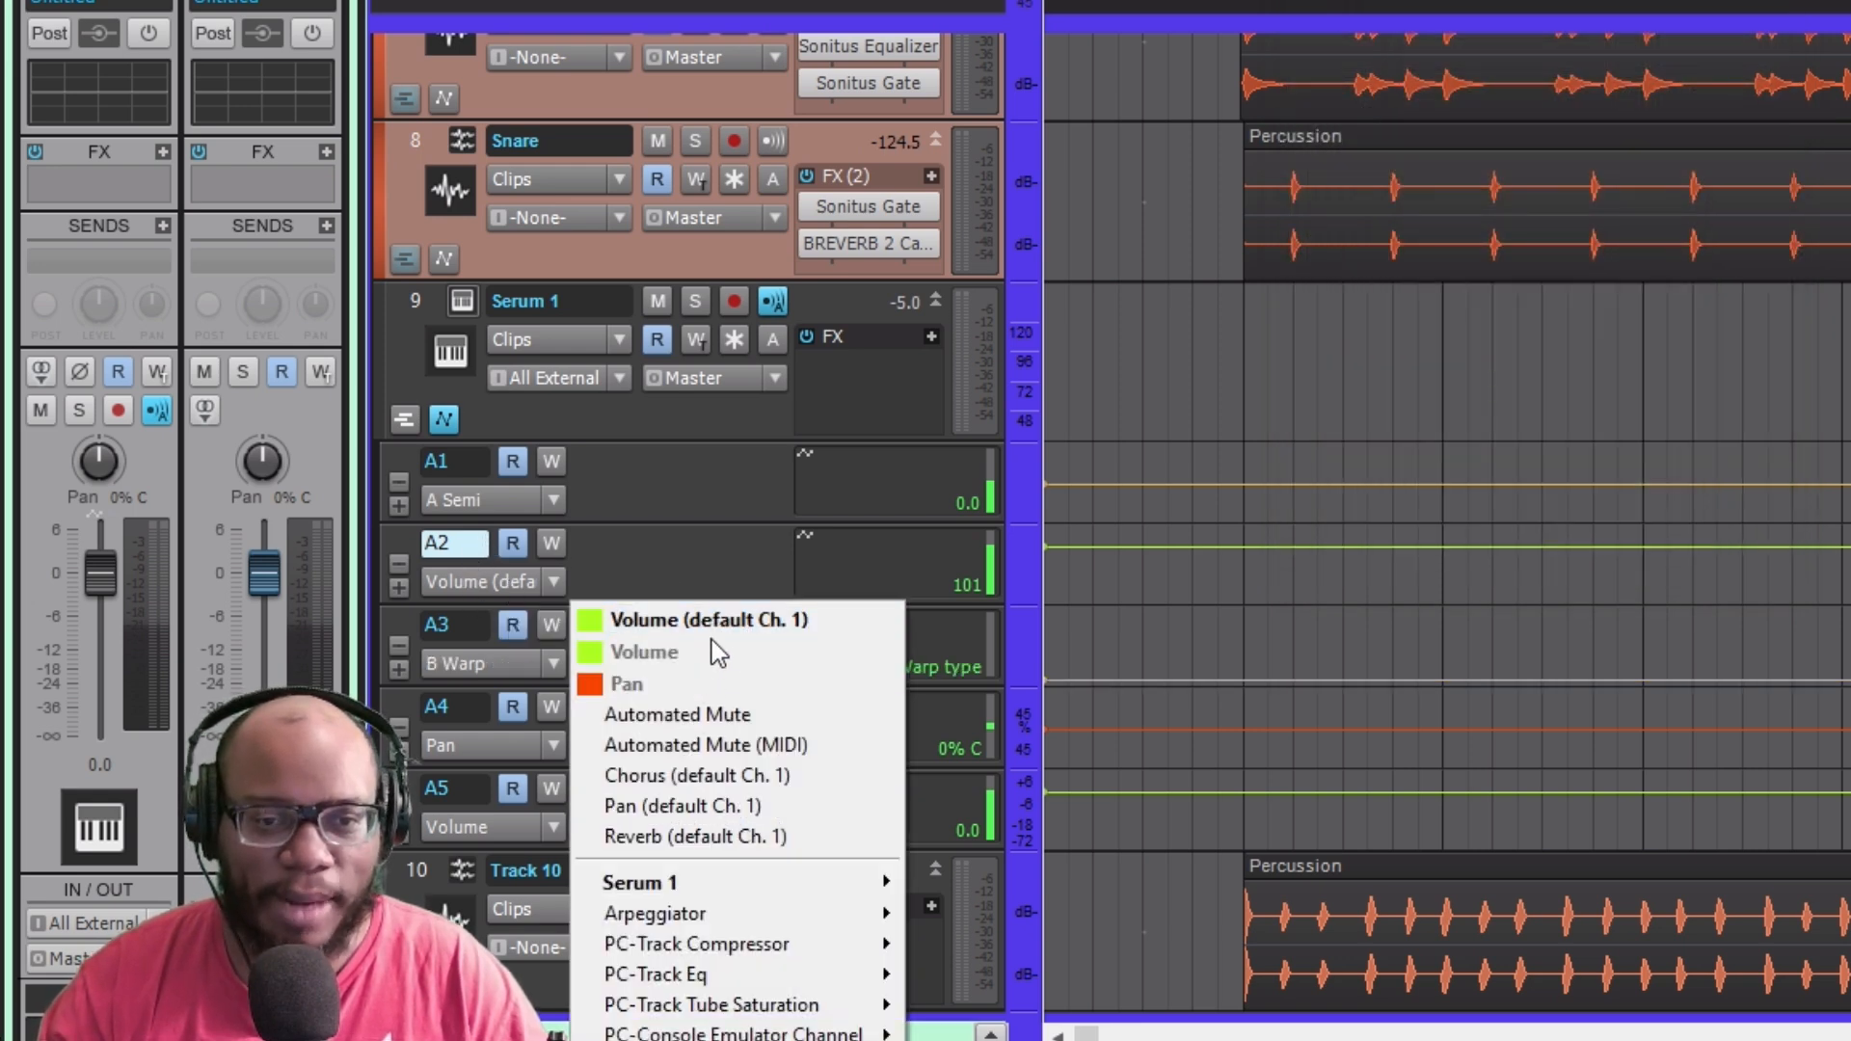
mouse_move(766, 881)
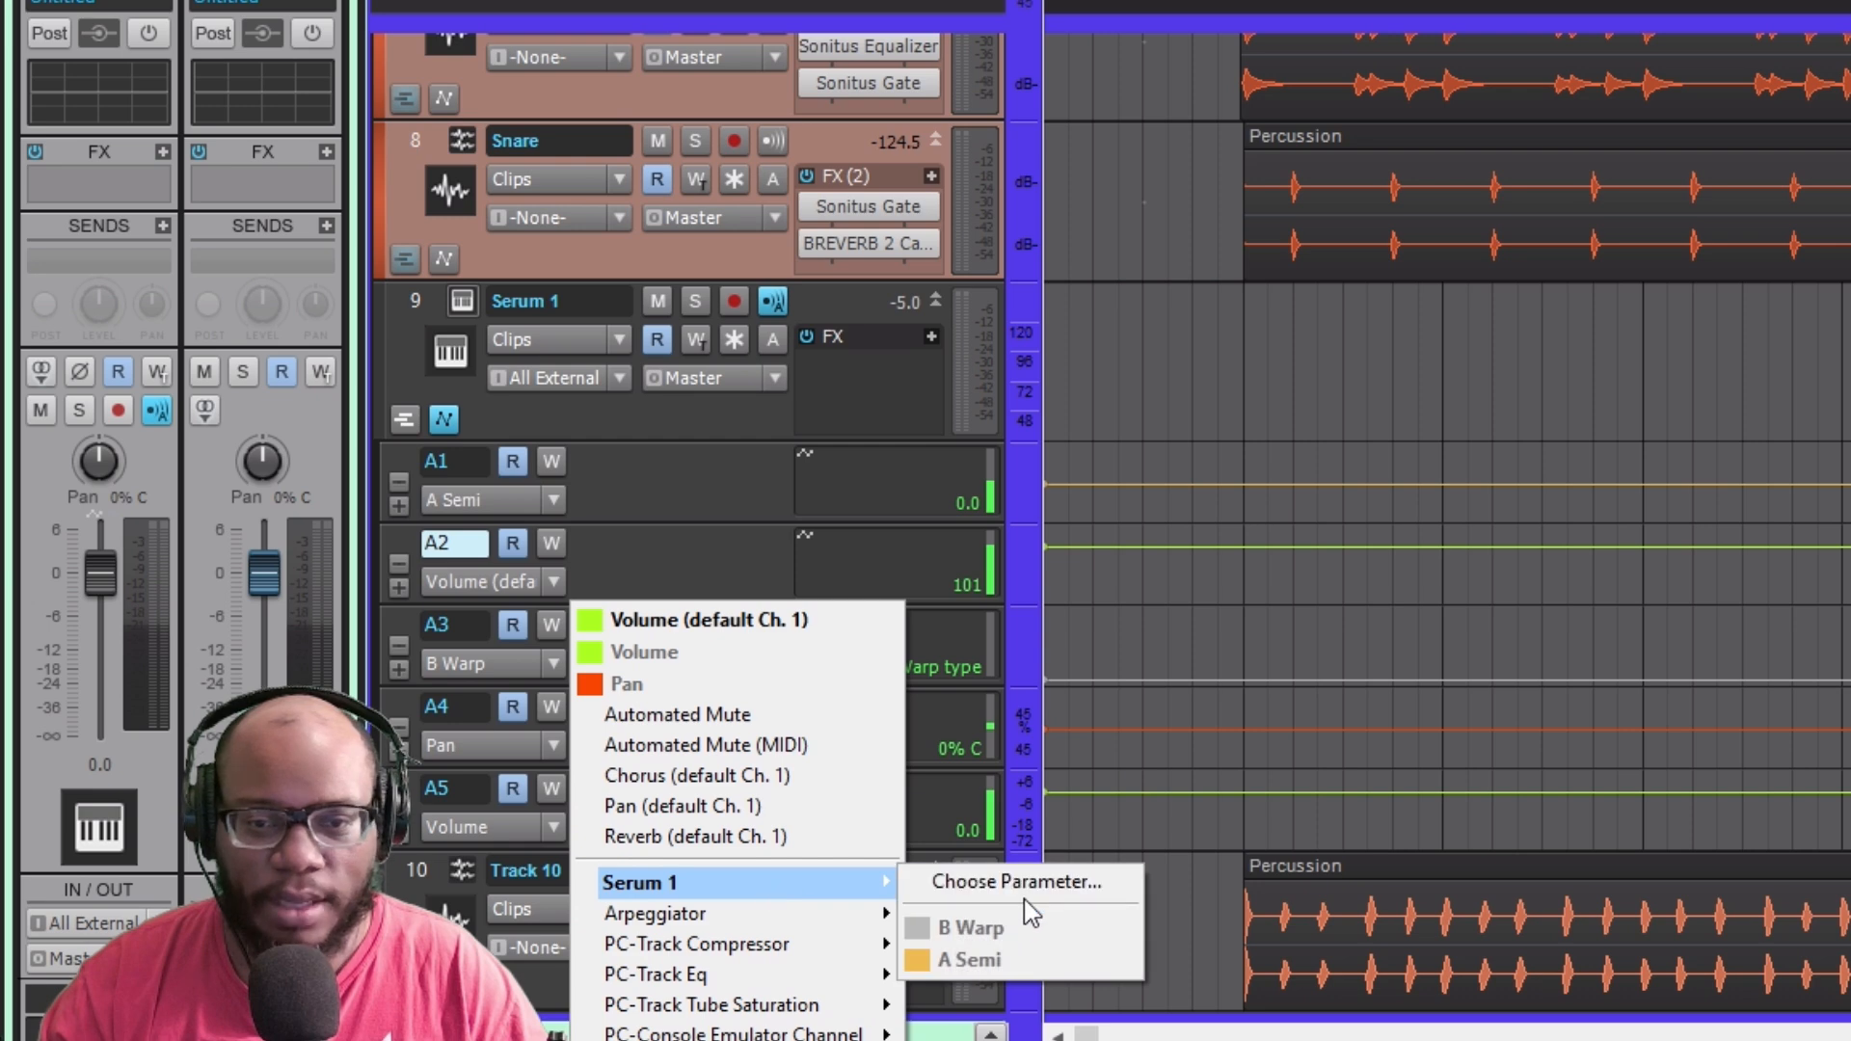
click(1023, 899)
scroll(1493, 299, down, 6)
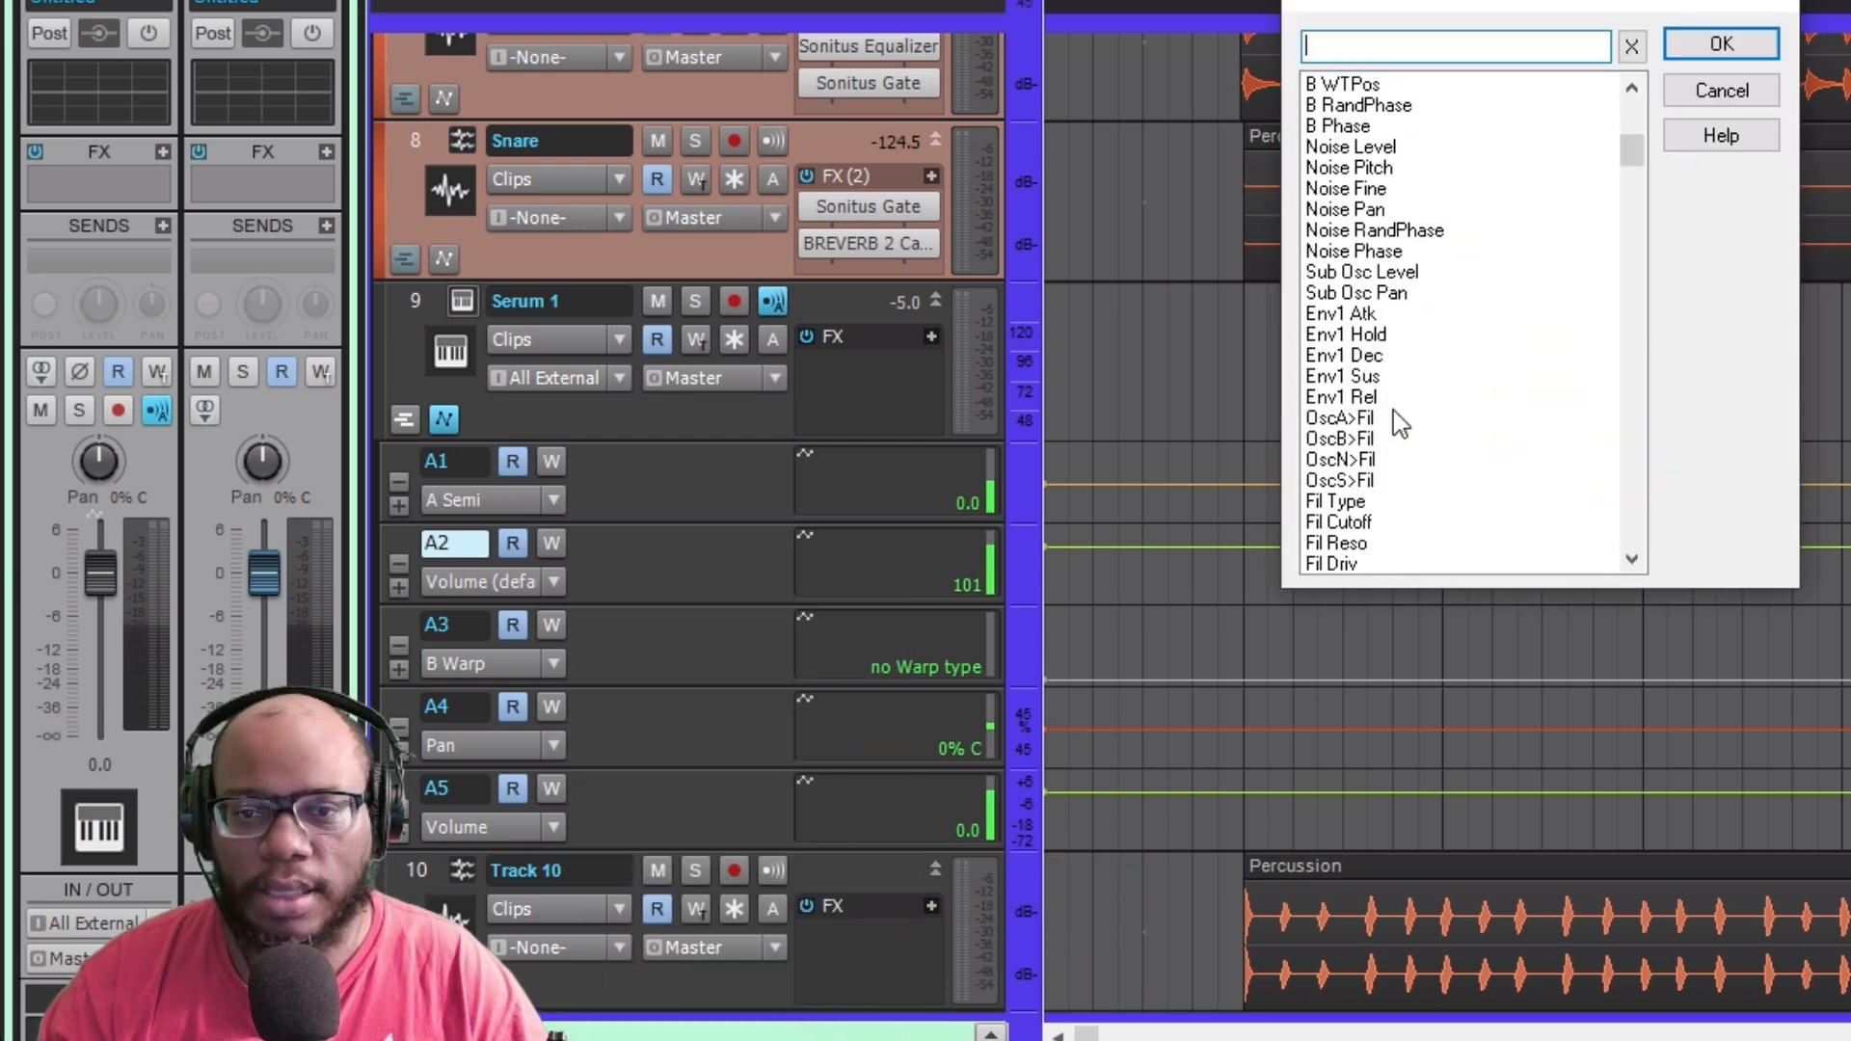
click(1378, 507)
click(1722, 43)
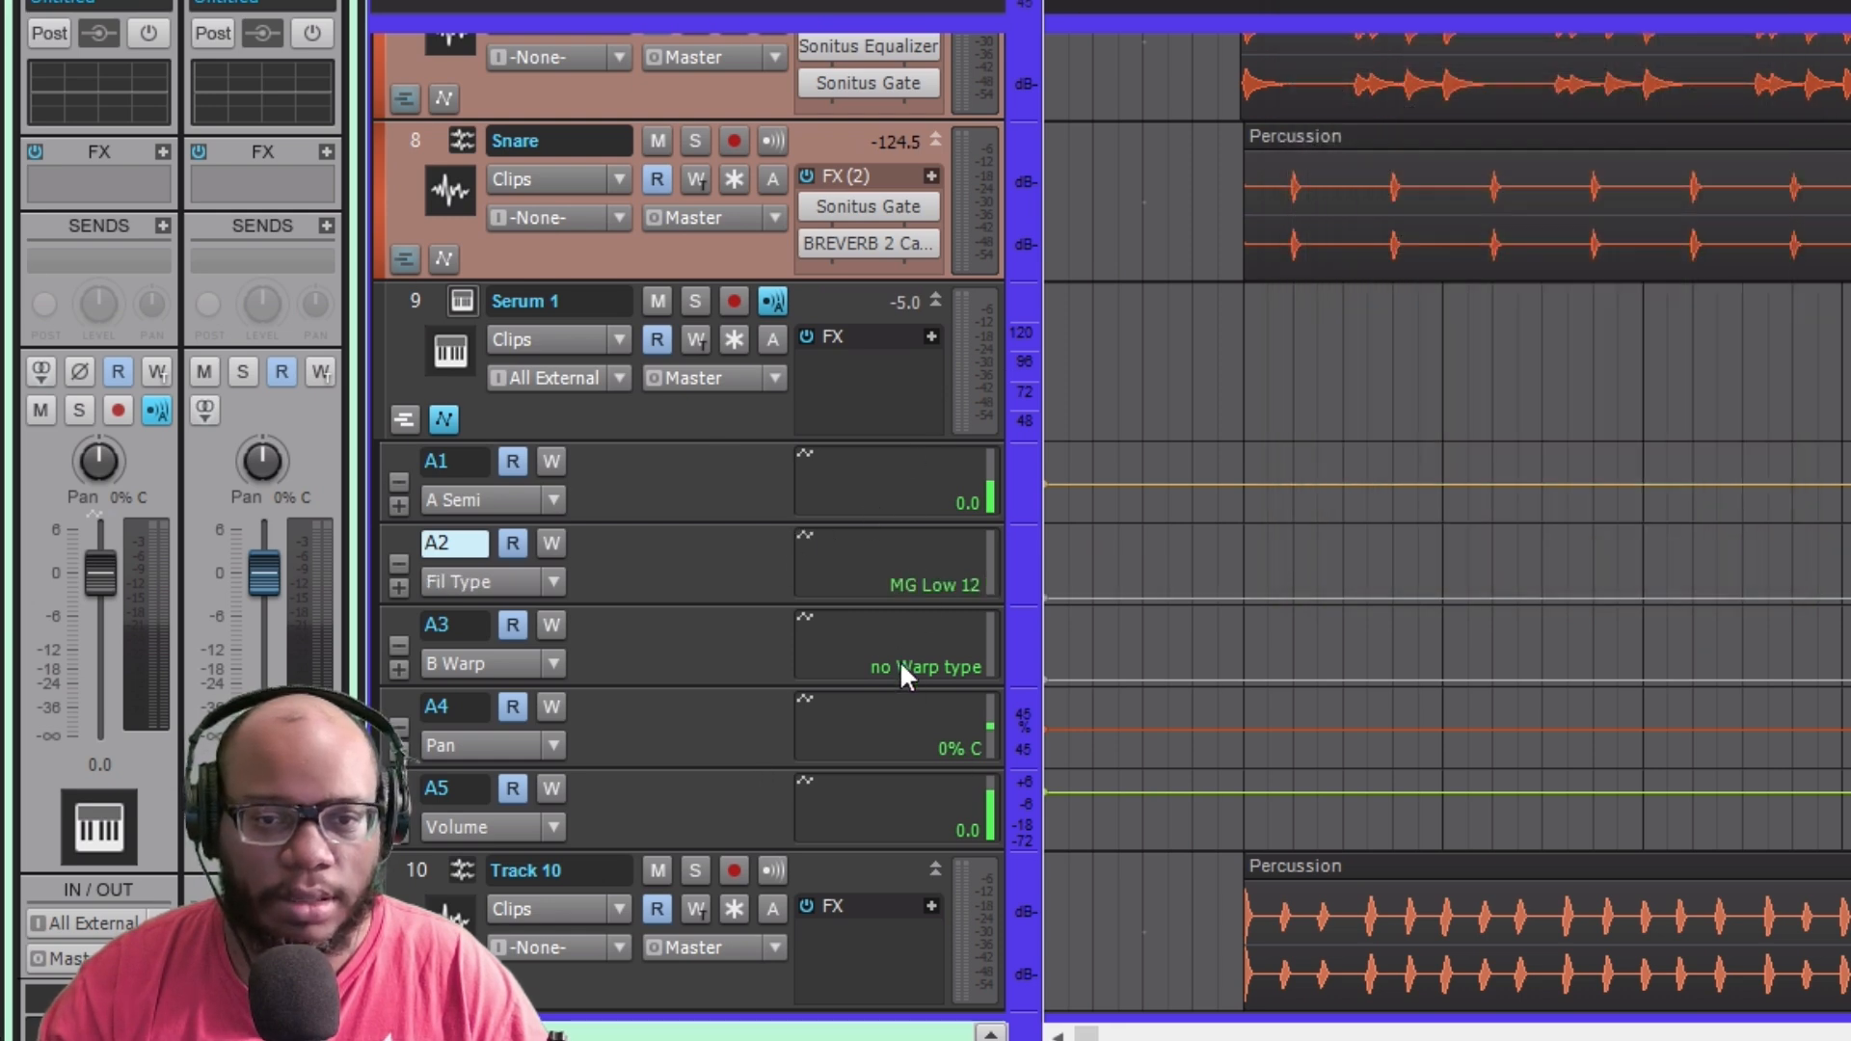
- Set lane A2's filter type to Low EQ 12, try adjusting lane A3's B Warp, and set lane A4's pan to 2% L
double_click(904, 586)
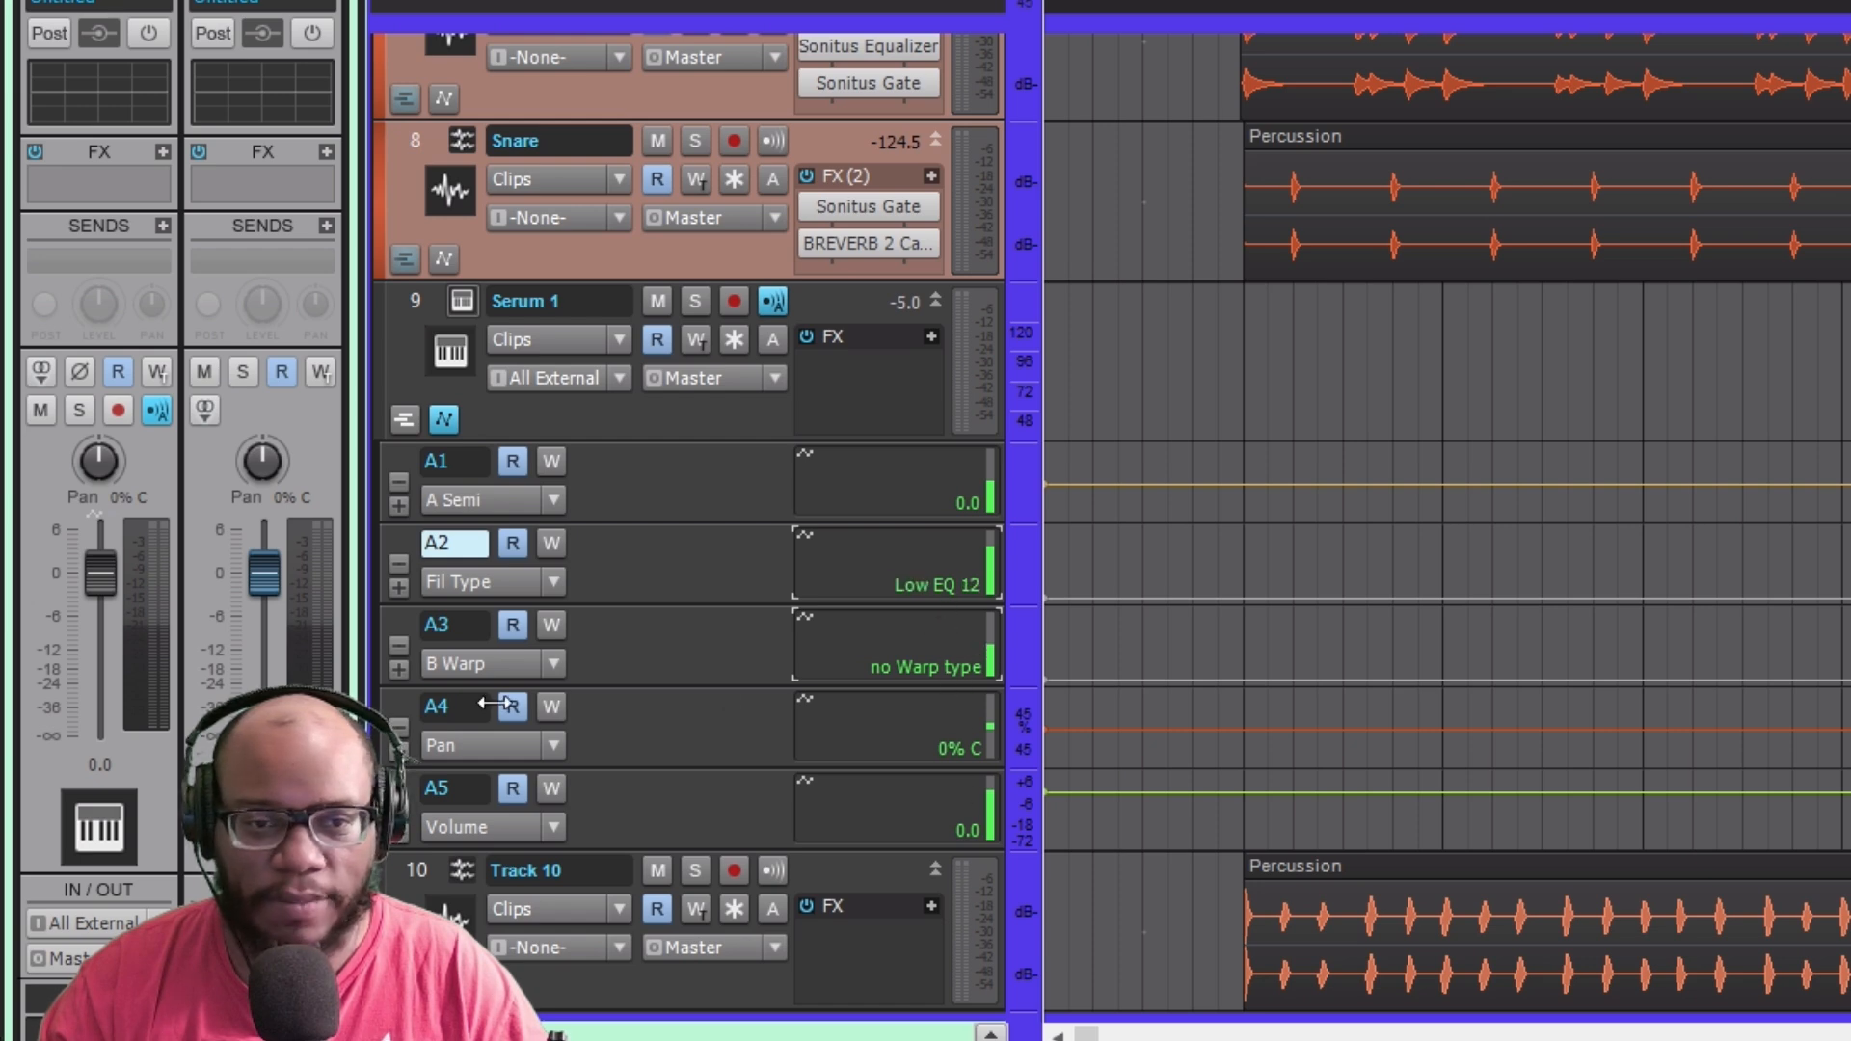
click(918, 672)
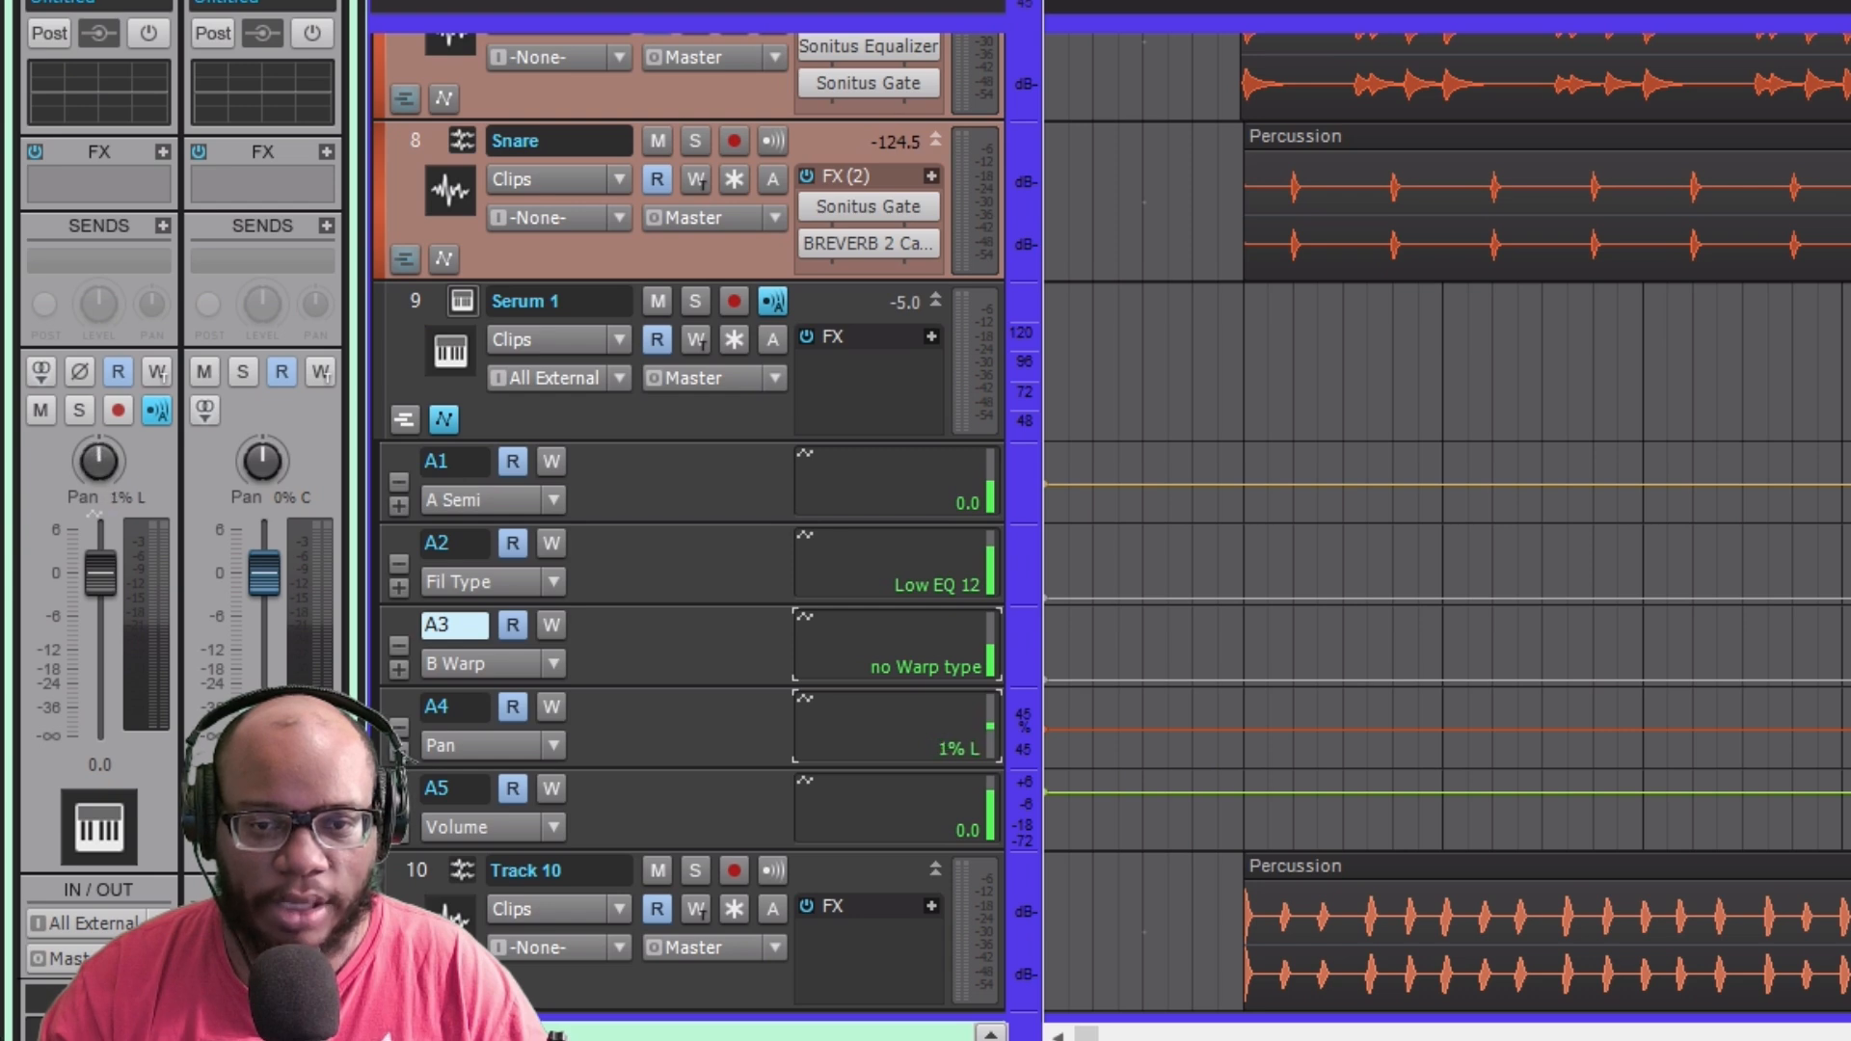
click(939, 725)
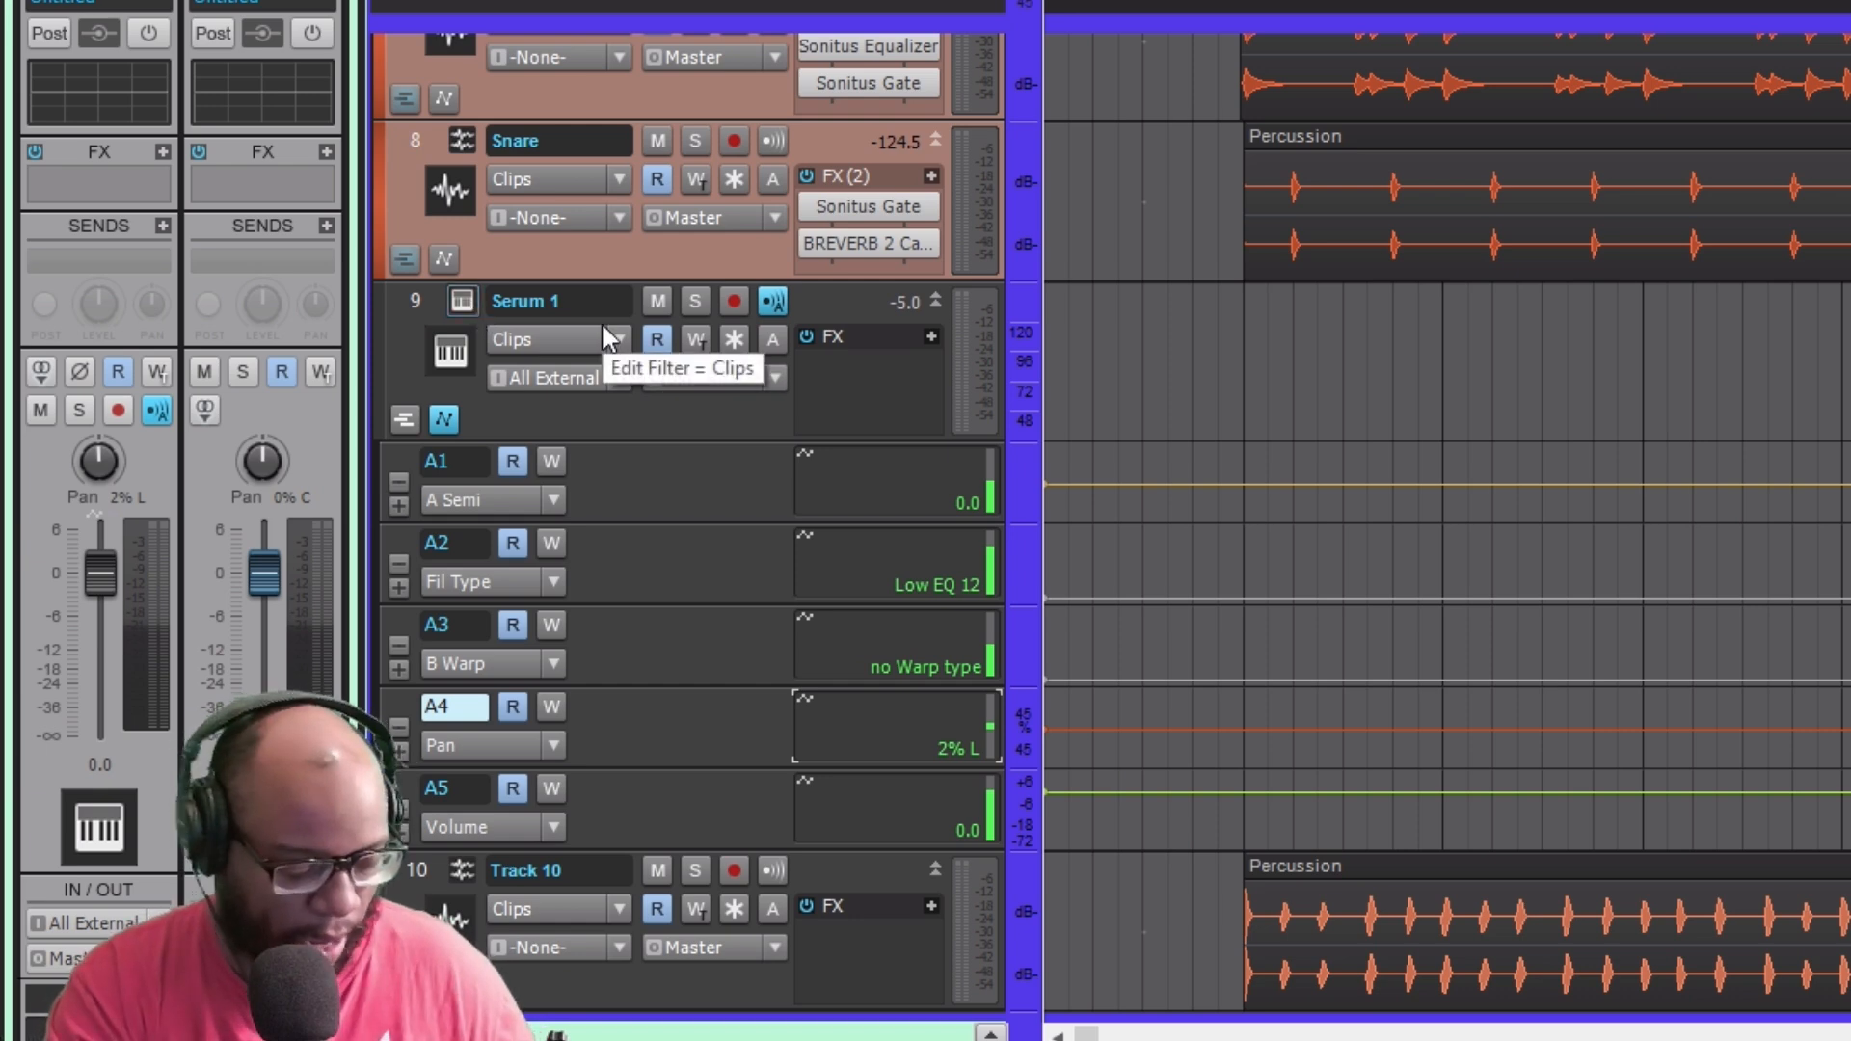
- Open the Virtual Controller and move it clear of the Serum 1 track's automation lanes
scroll(600, 321, down, 2)
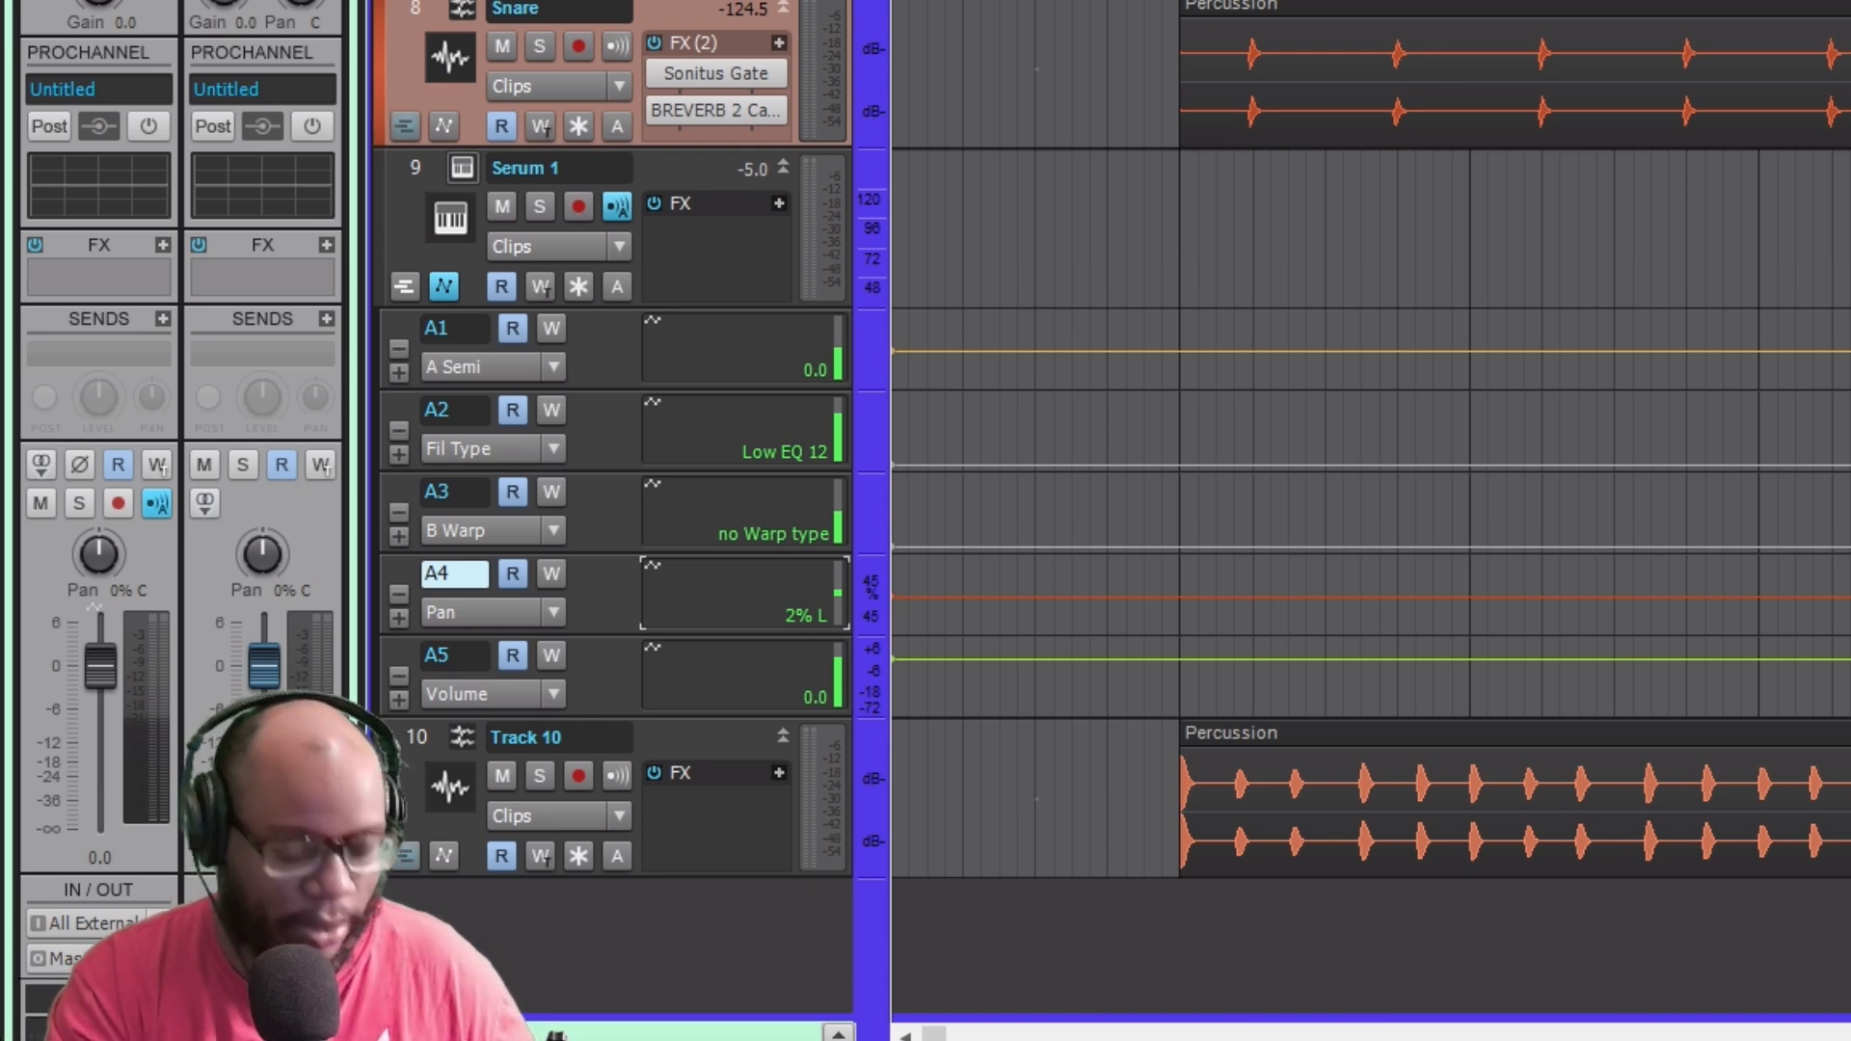
key(alt+0)
drag(1491, 253, 713, 0)
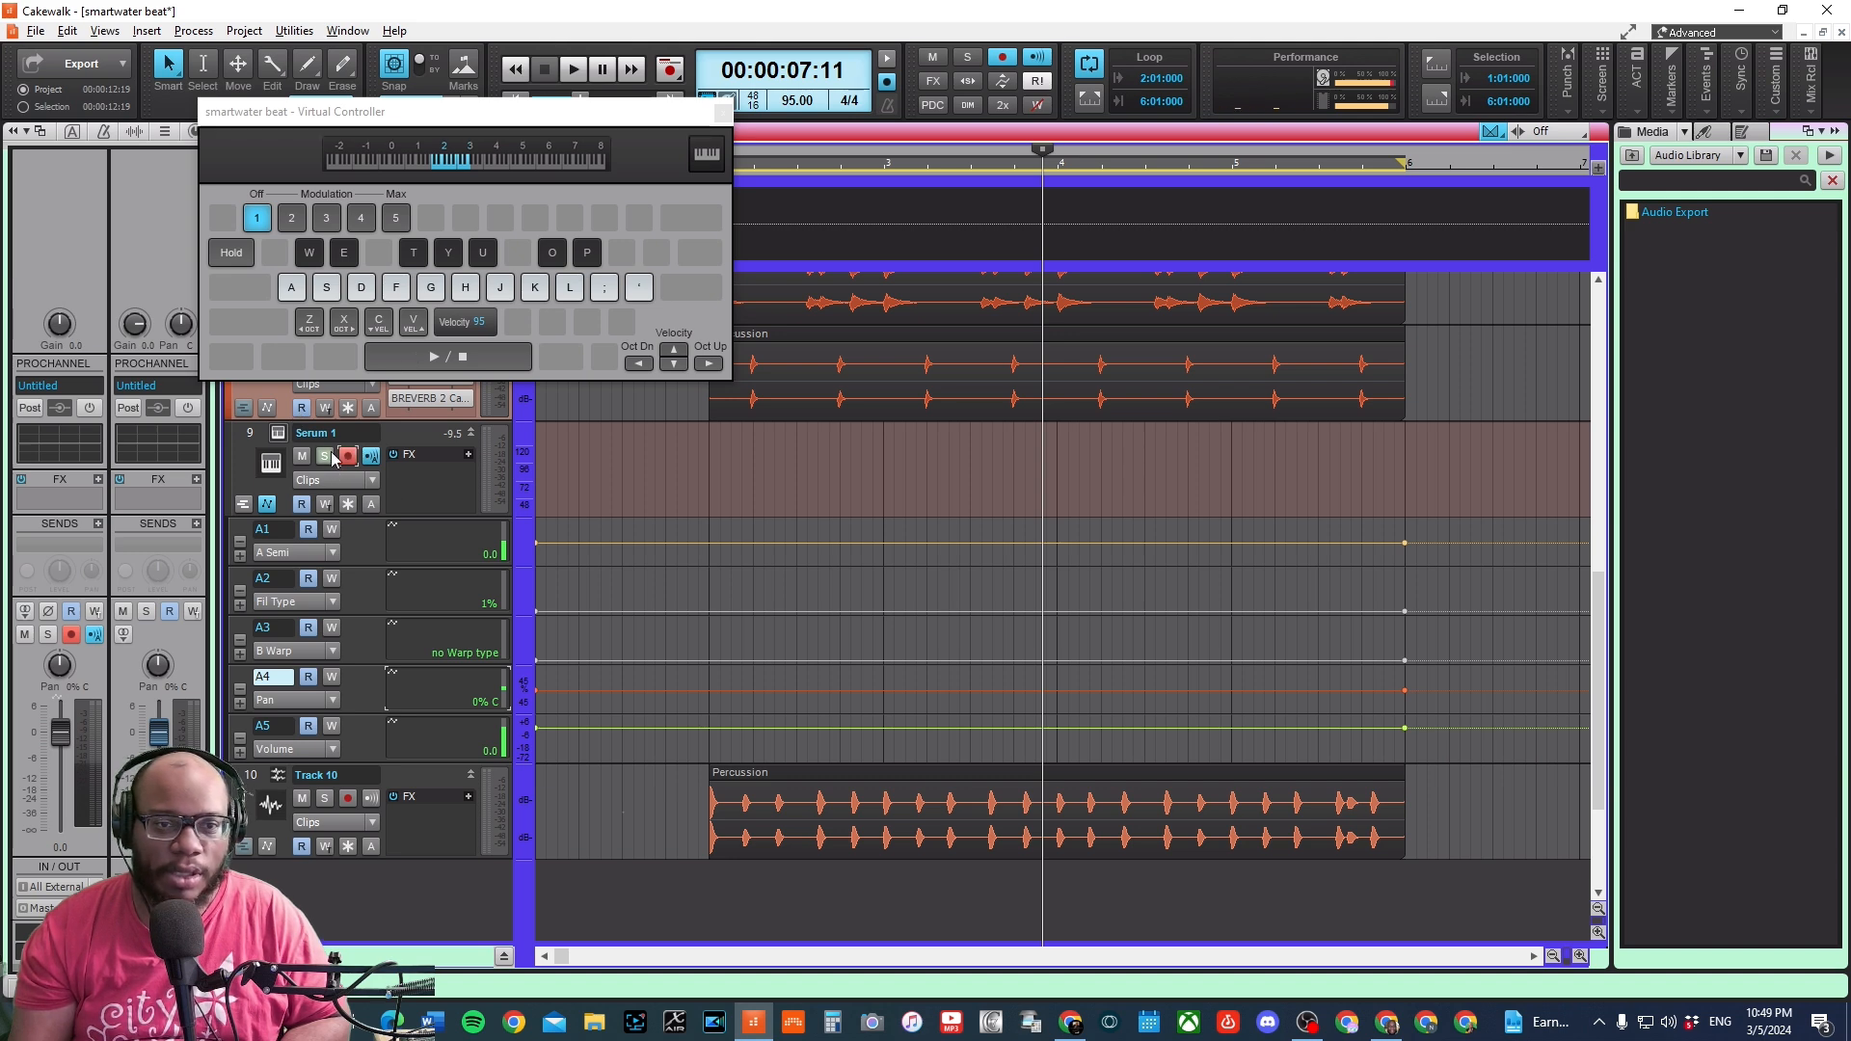
- Solo the Serum 1 track and start recording from the beginning of the project
click(327, 456)
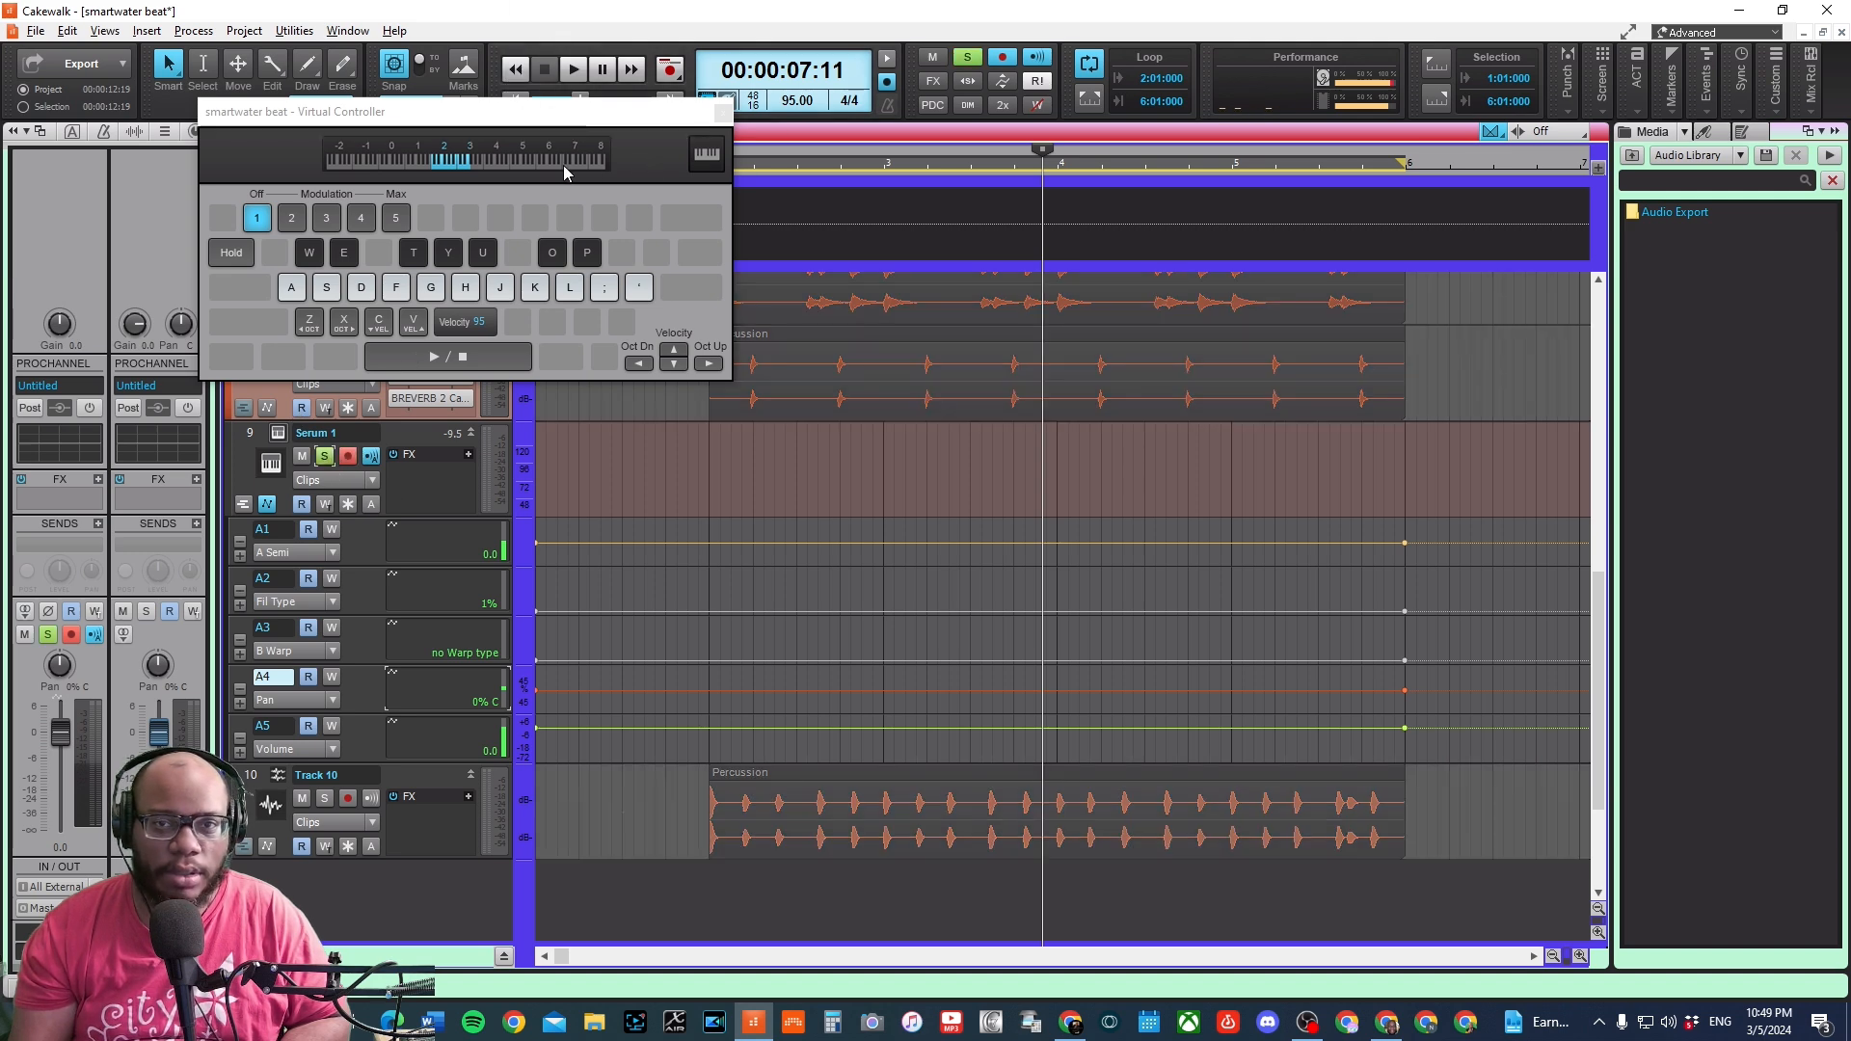
click(516, 69)
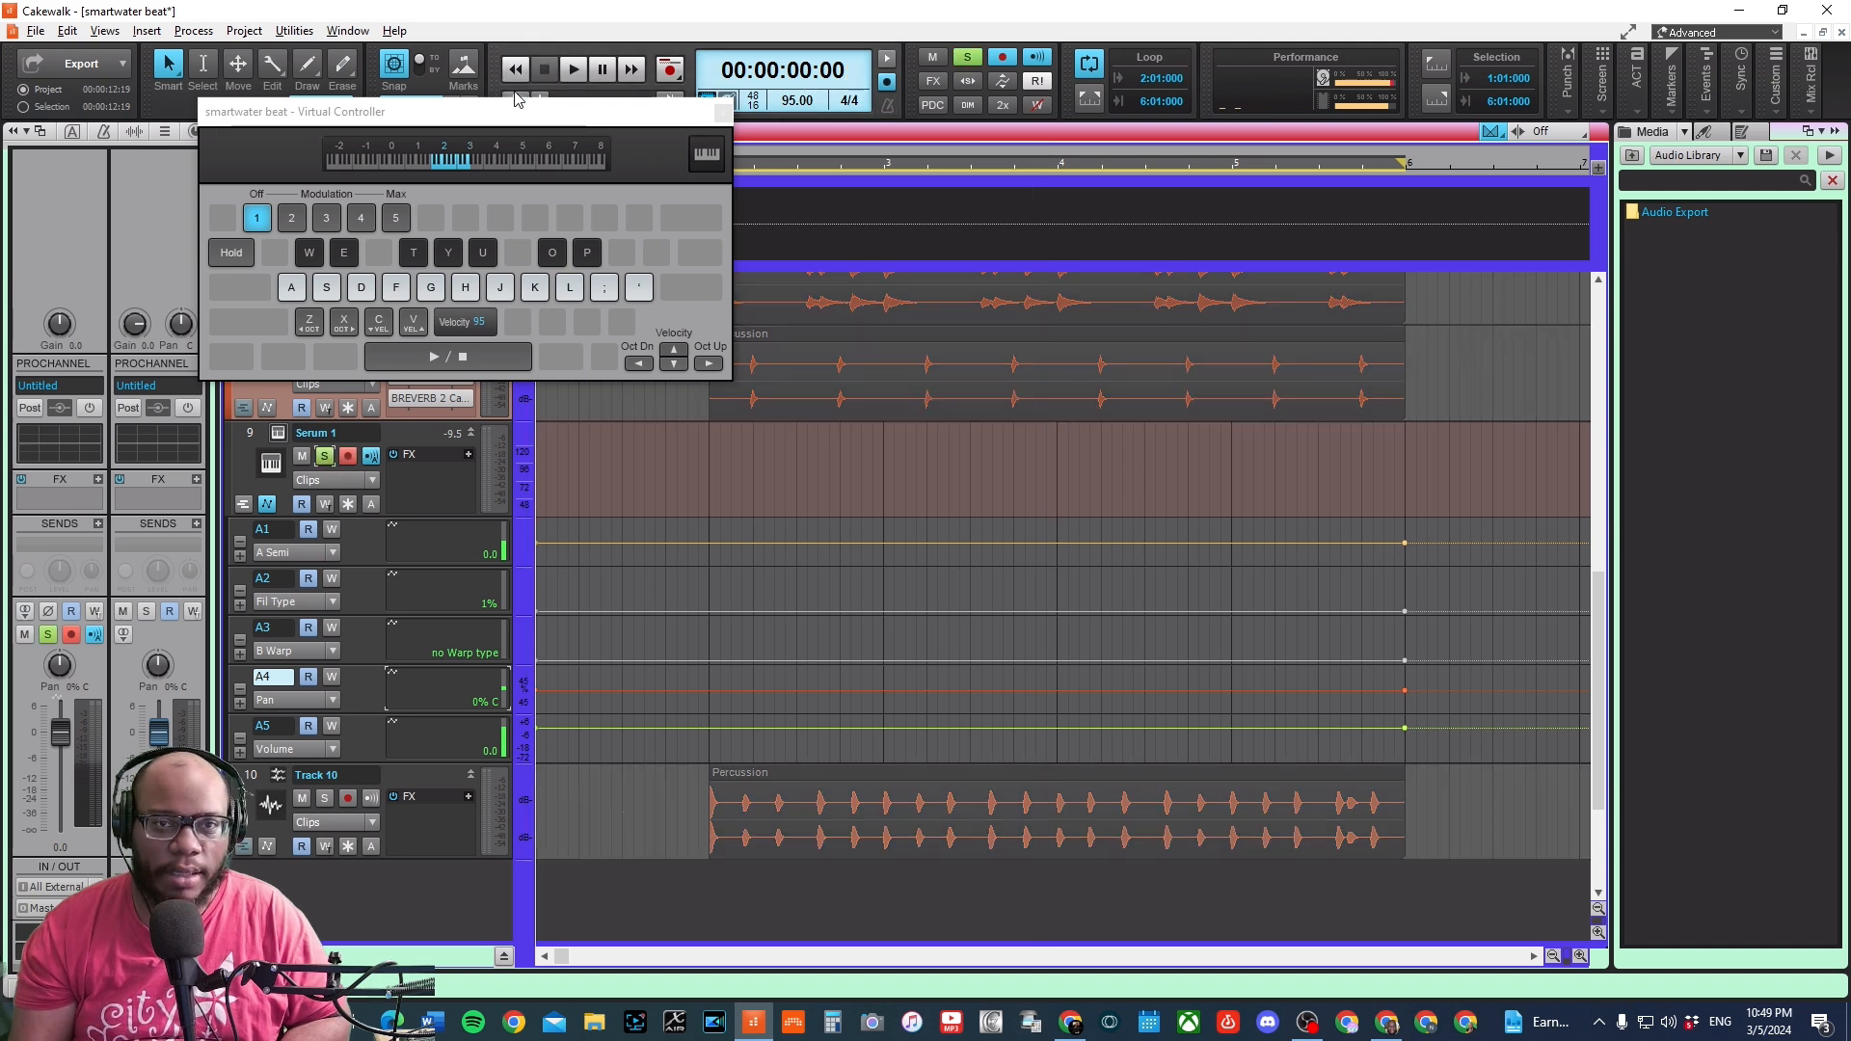
click(668, 74)
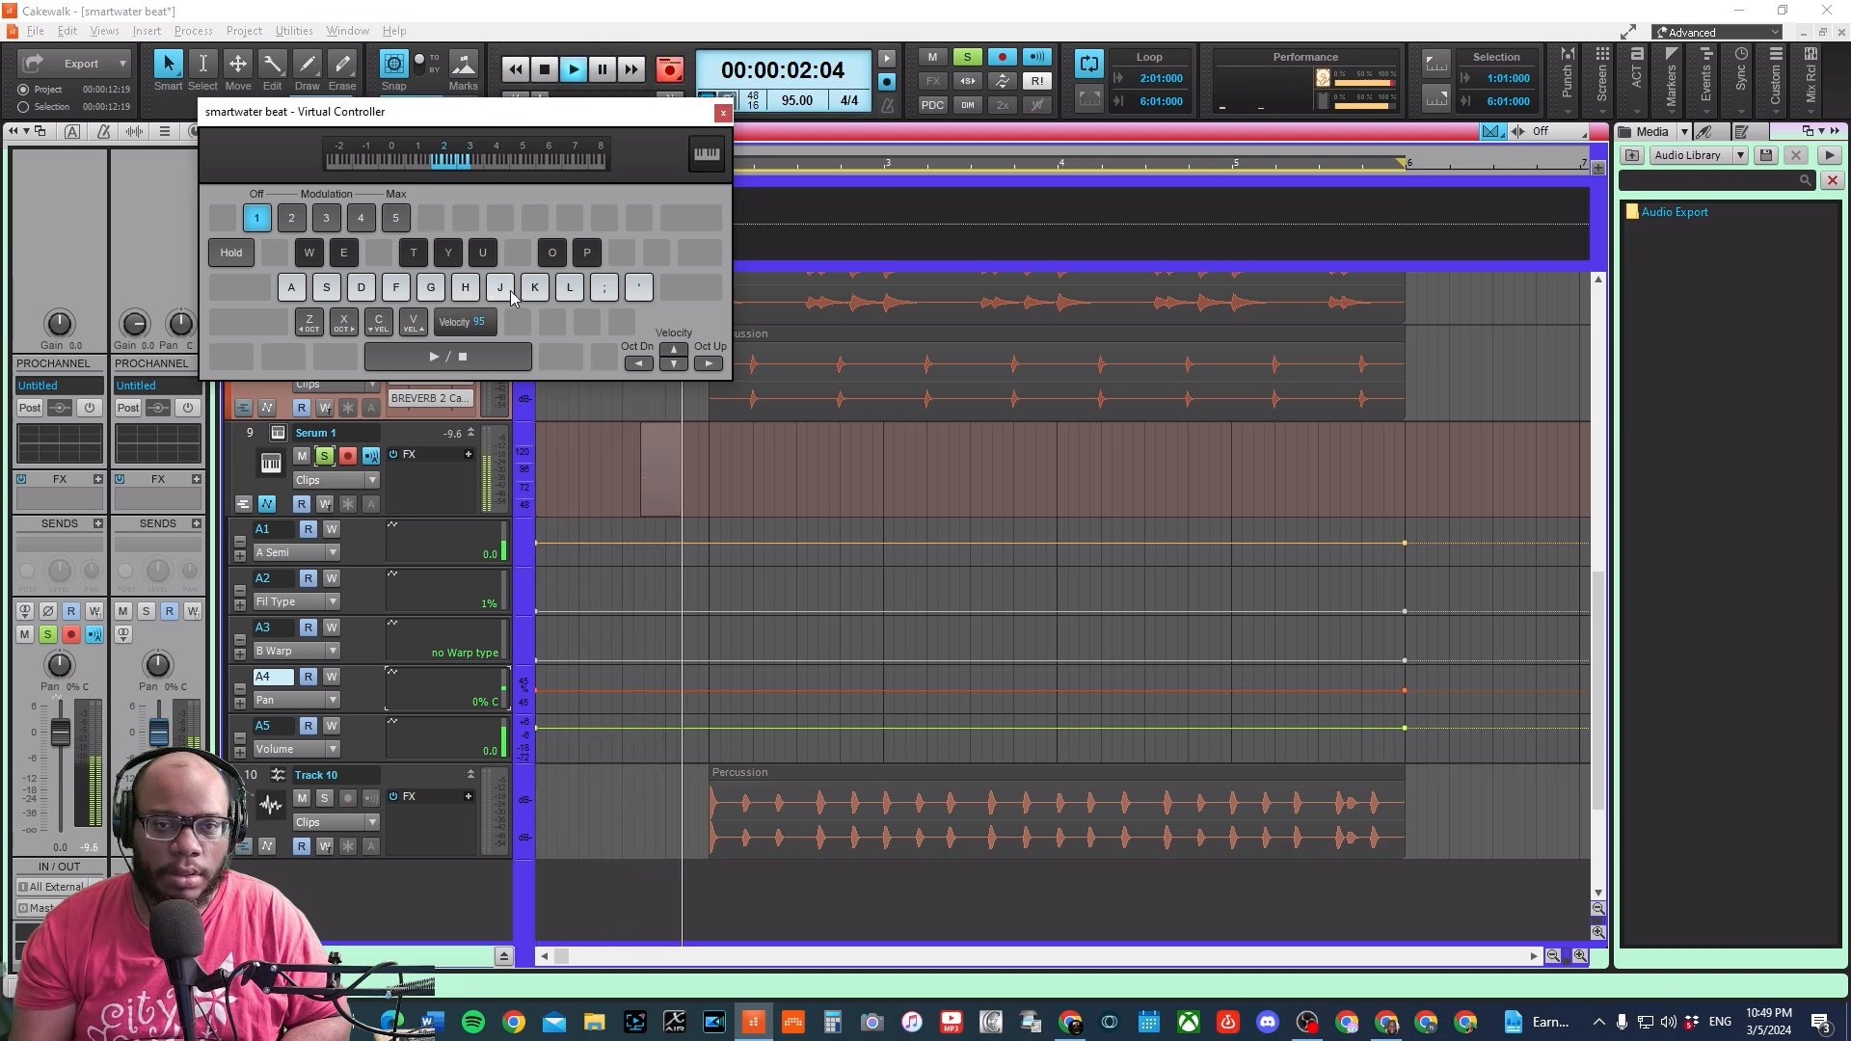
- Record a short virtual-keyboard melody rising from note J to ; and falling from T to A, stop recording, and close the Virtual Controller
click(499, 292)
click(499, 292)
click(534, 292)
click(553, 257)
click(587, 257)
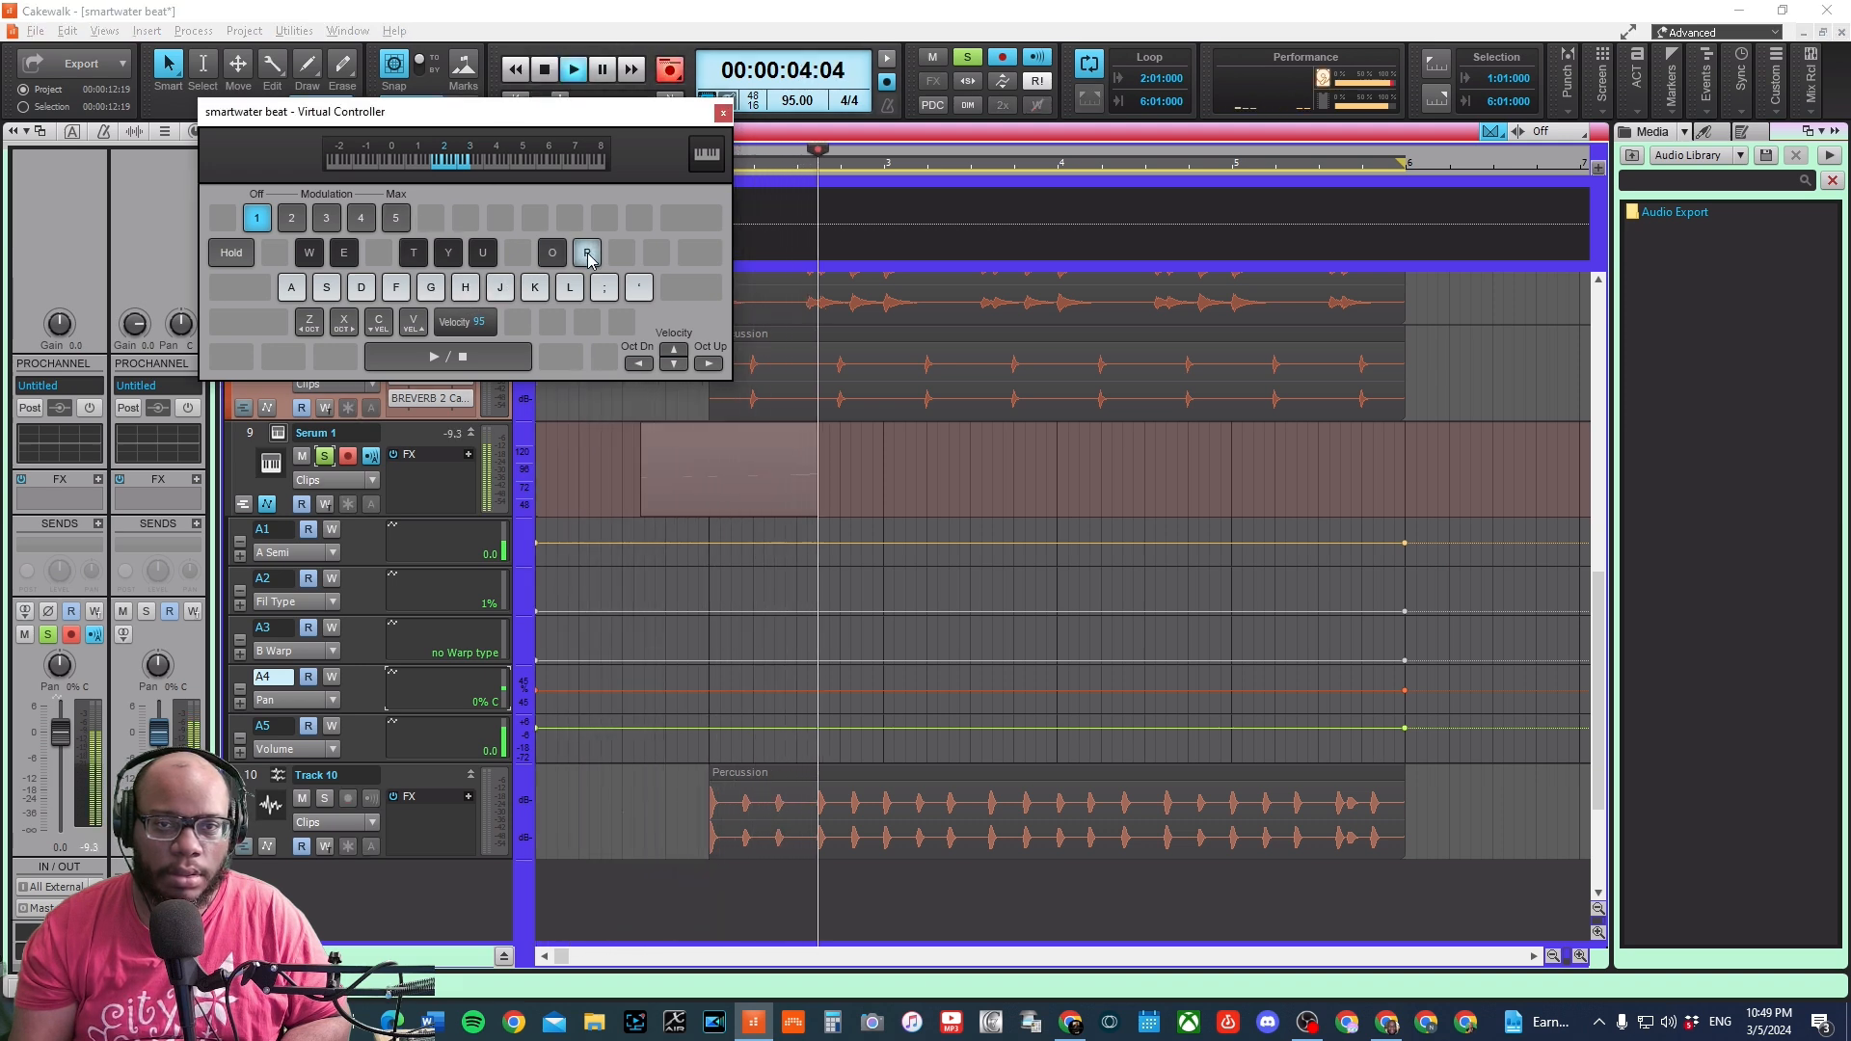
click(605, 291)
click(418, 258)
click(396, 287)
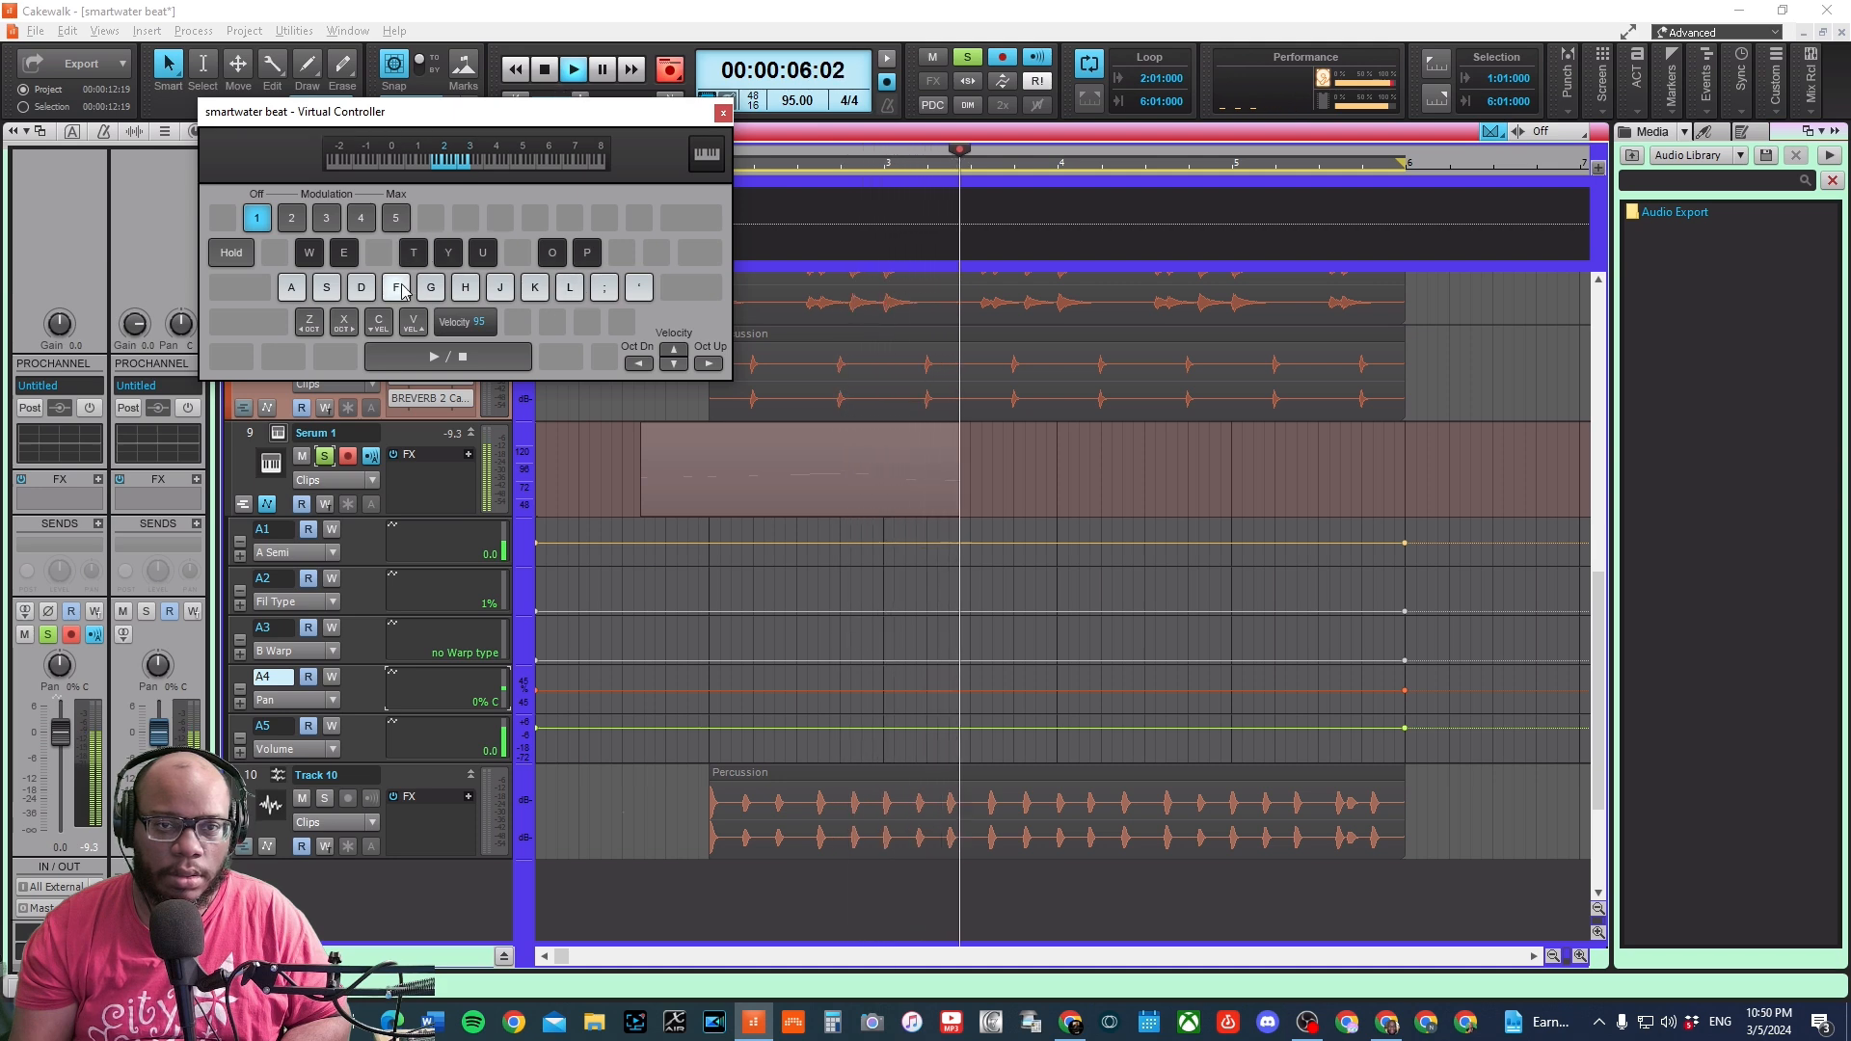
click(327, 287)
click(292, 289)
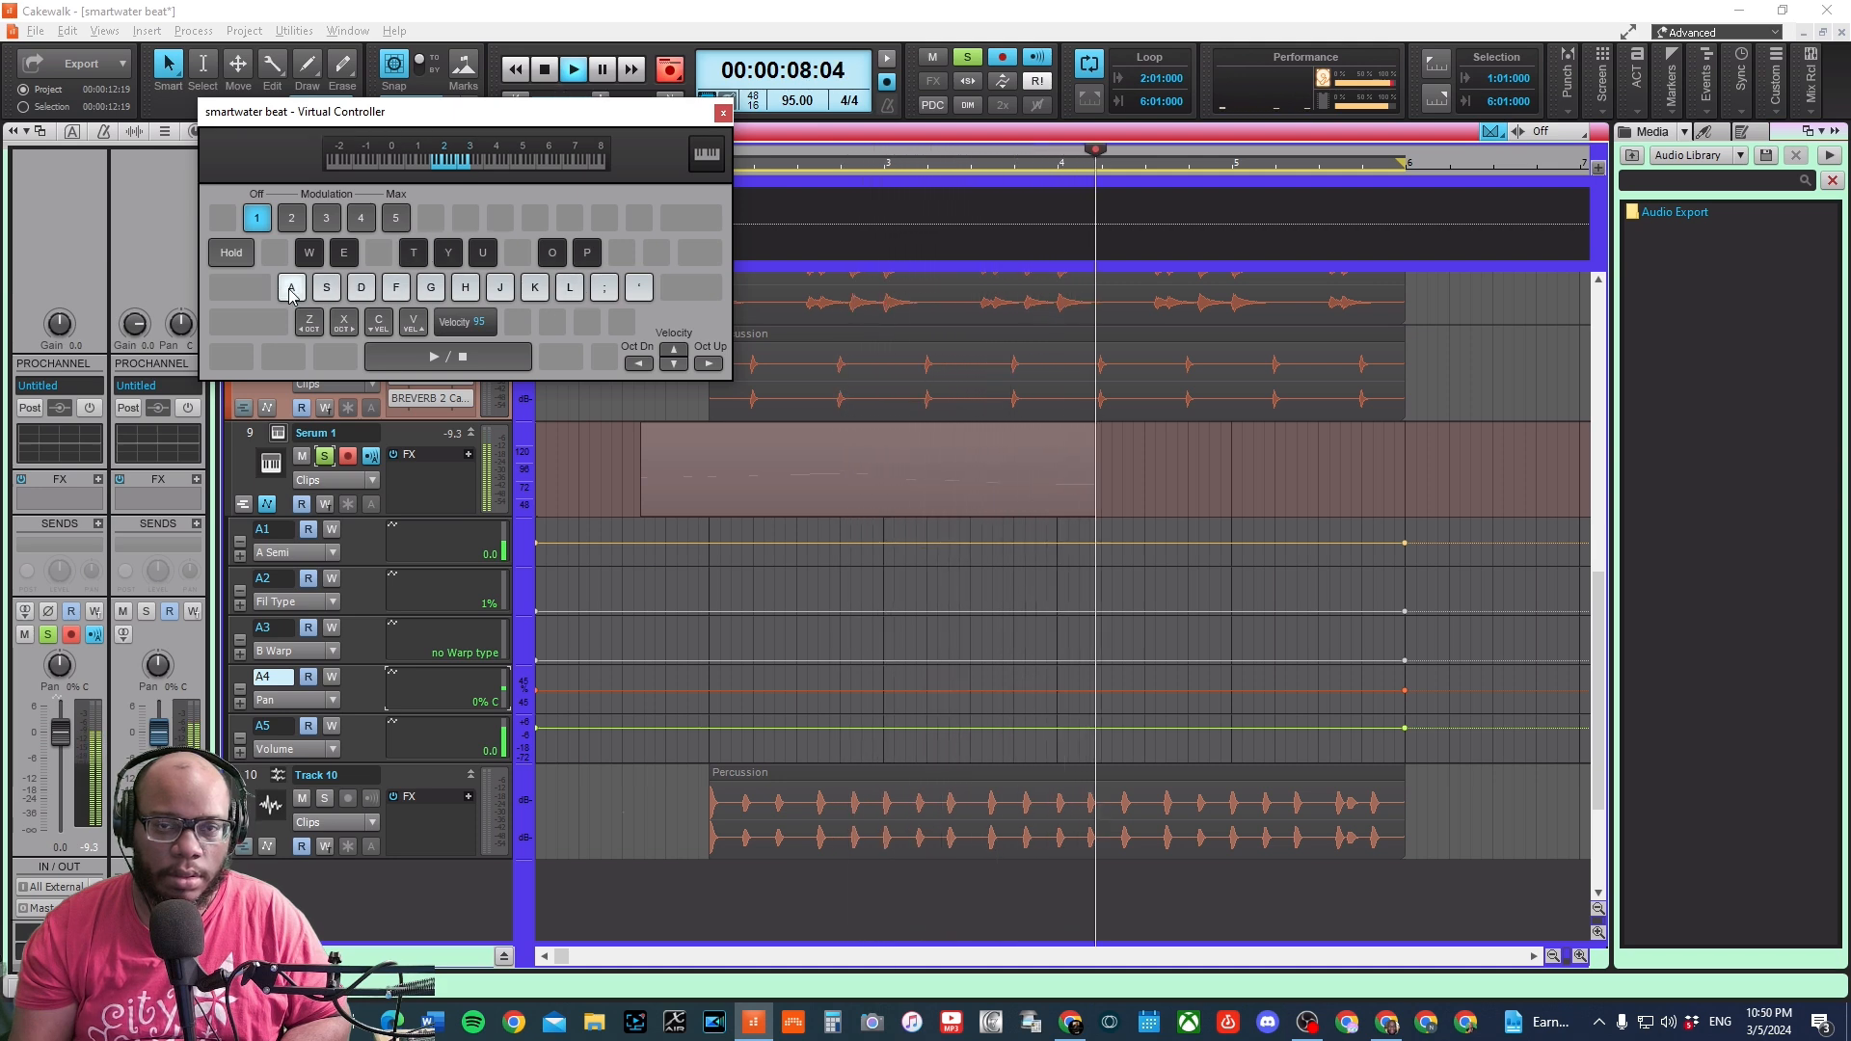
click(545, 71)
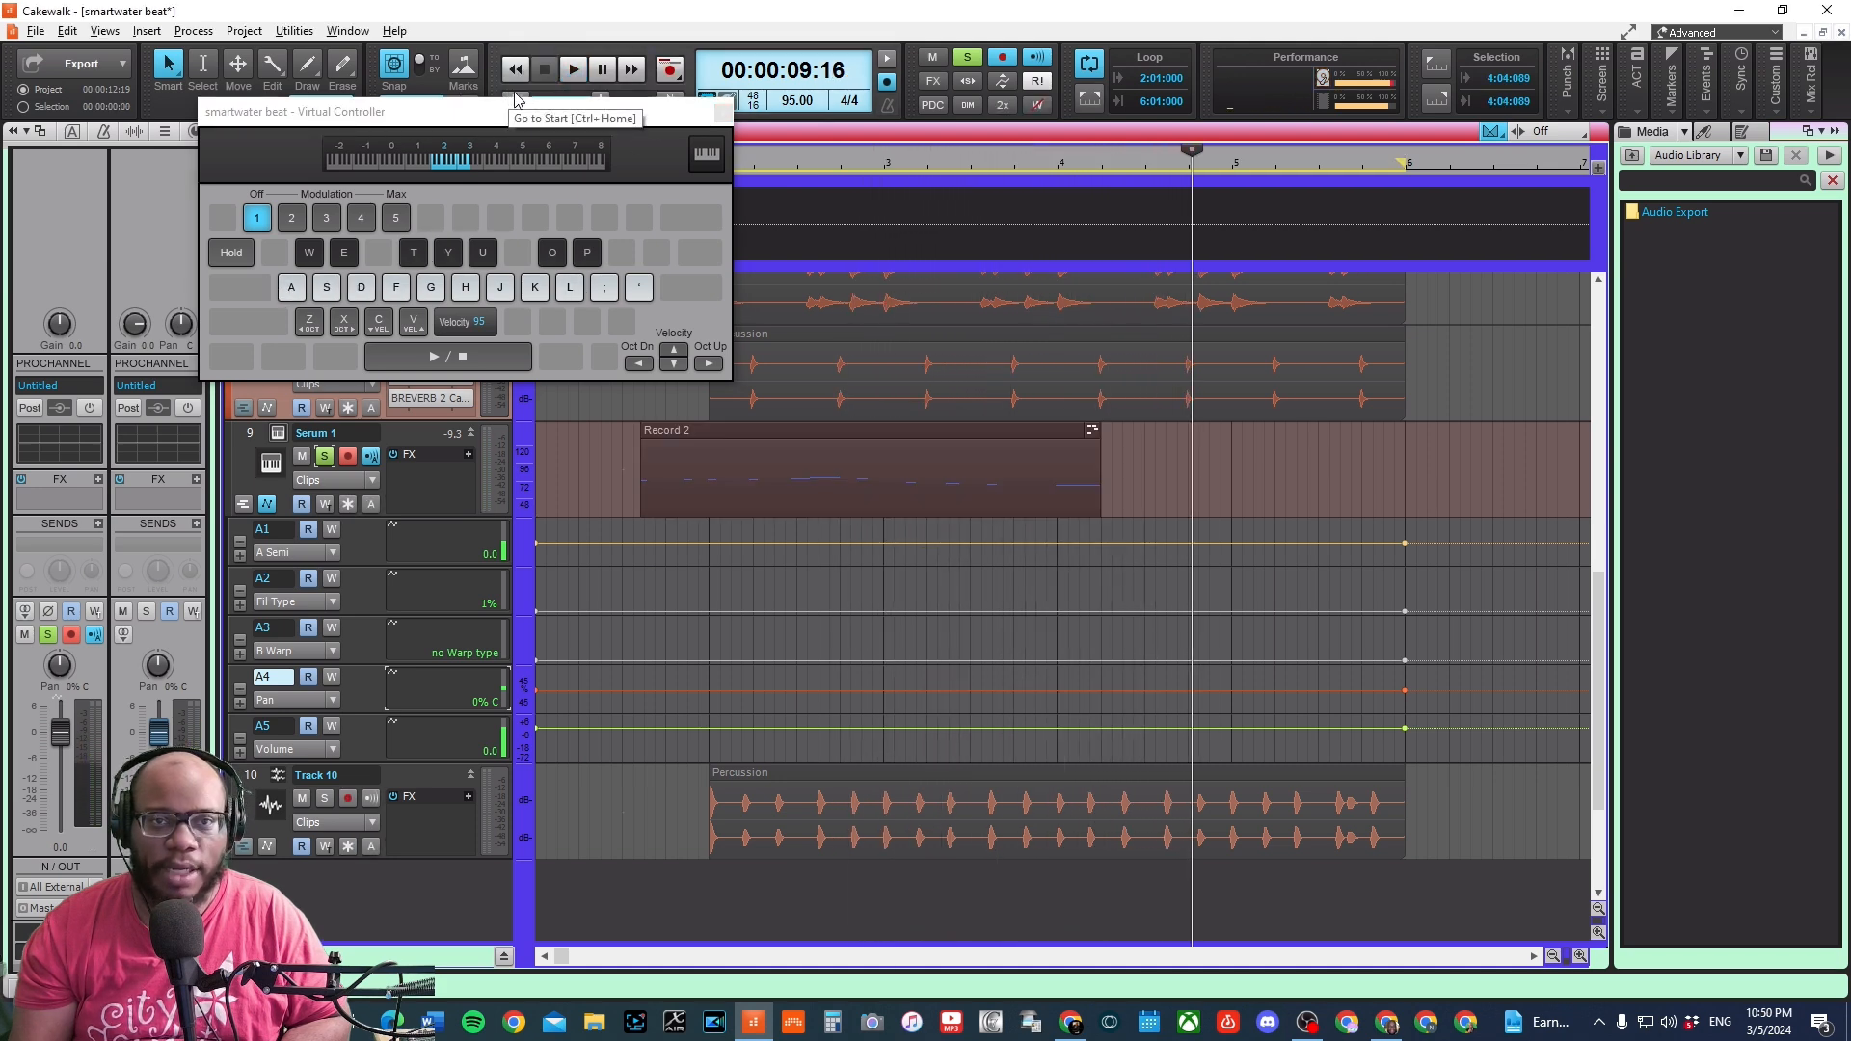
click(723, 113)
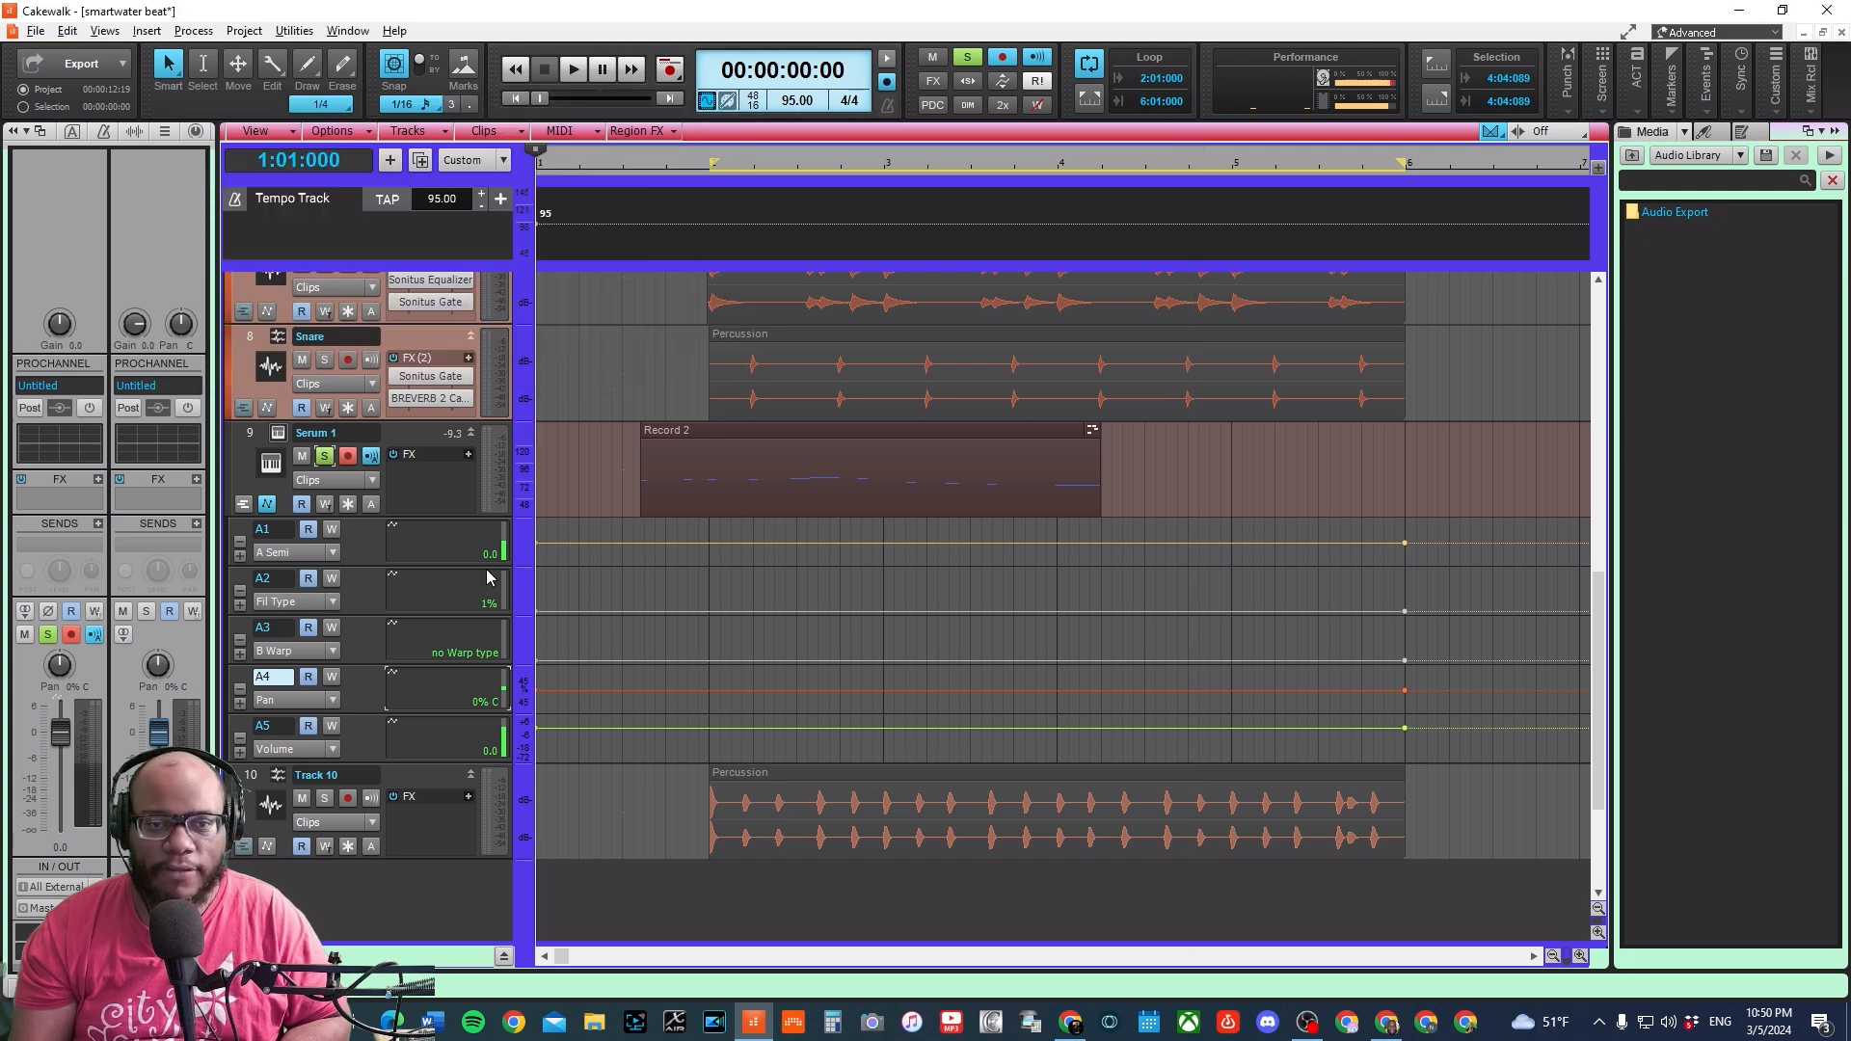
- Bend lane A2's Fil Type envelope down in measure 4 and dip lane A5's volume envelope at points in measures 1 and 3
drag(1144, 581, 1145, 611)
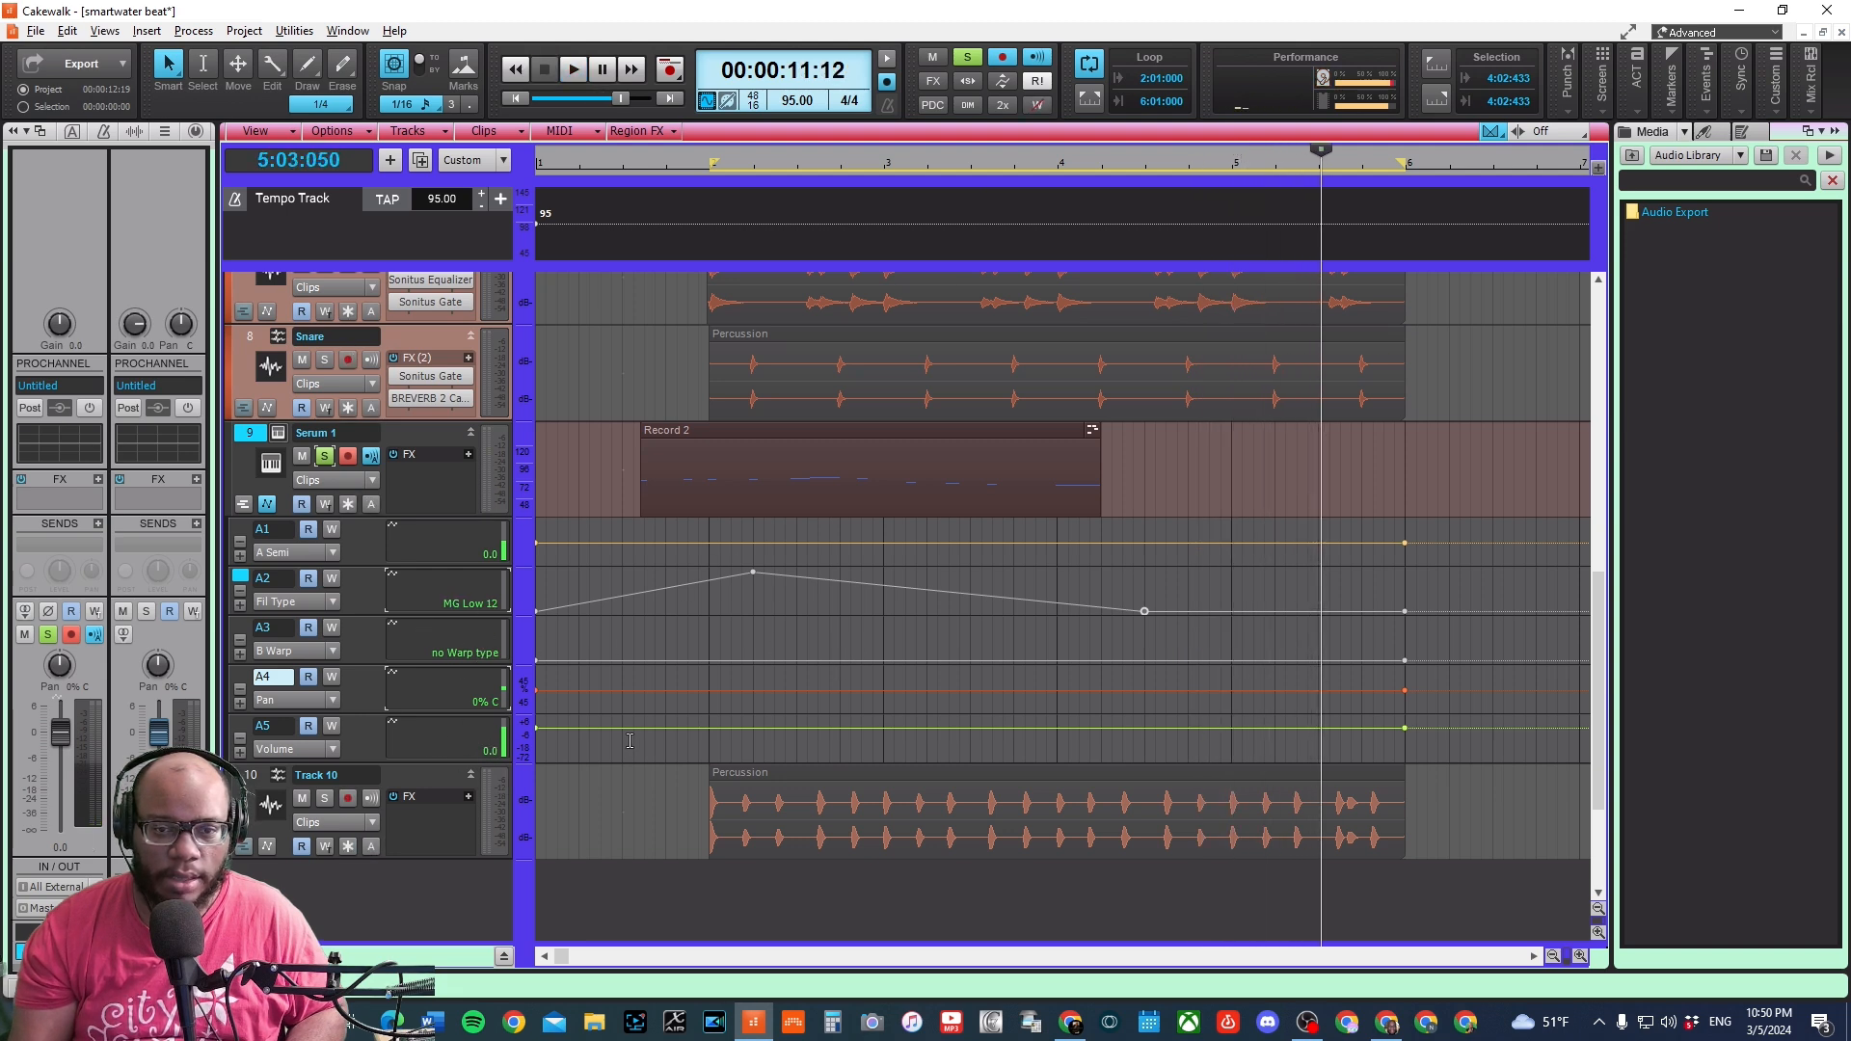
drag(622, 728, 621, 744)
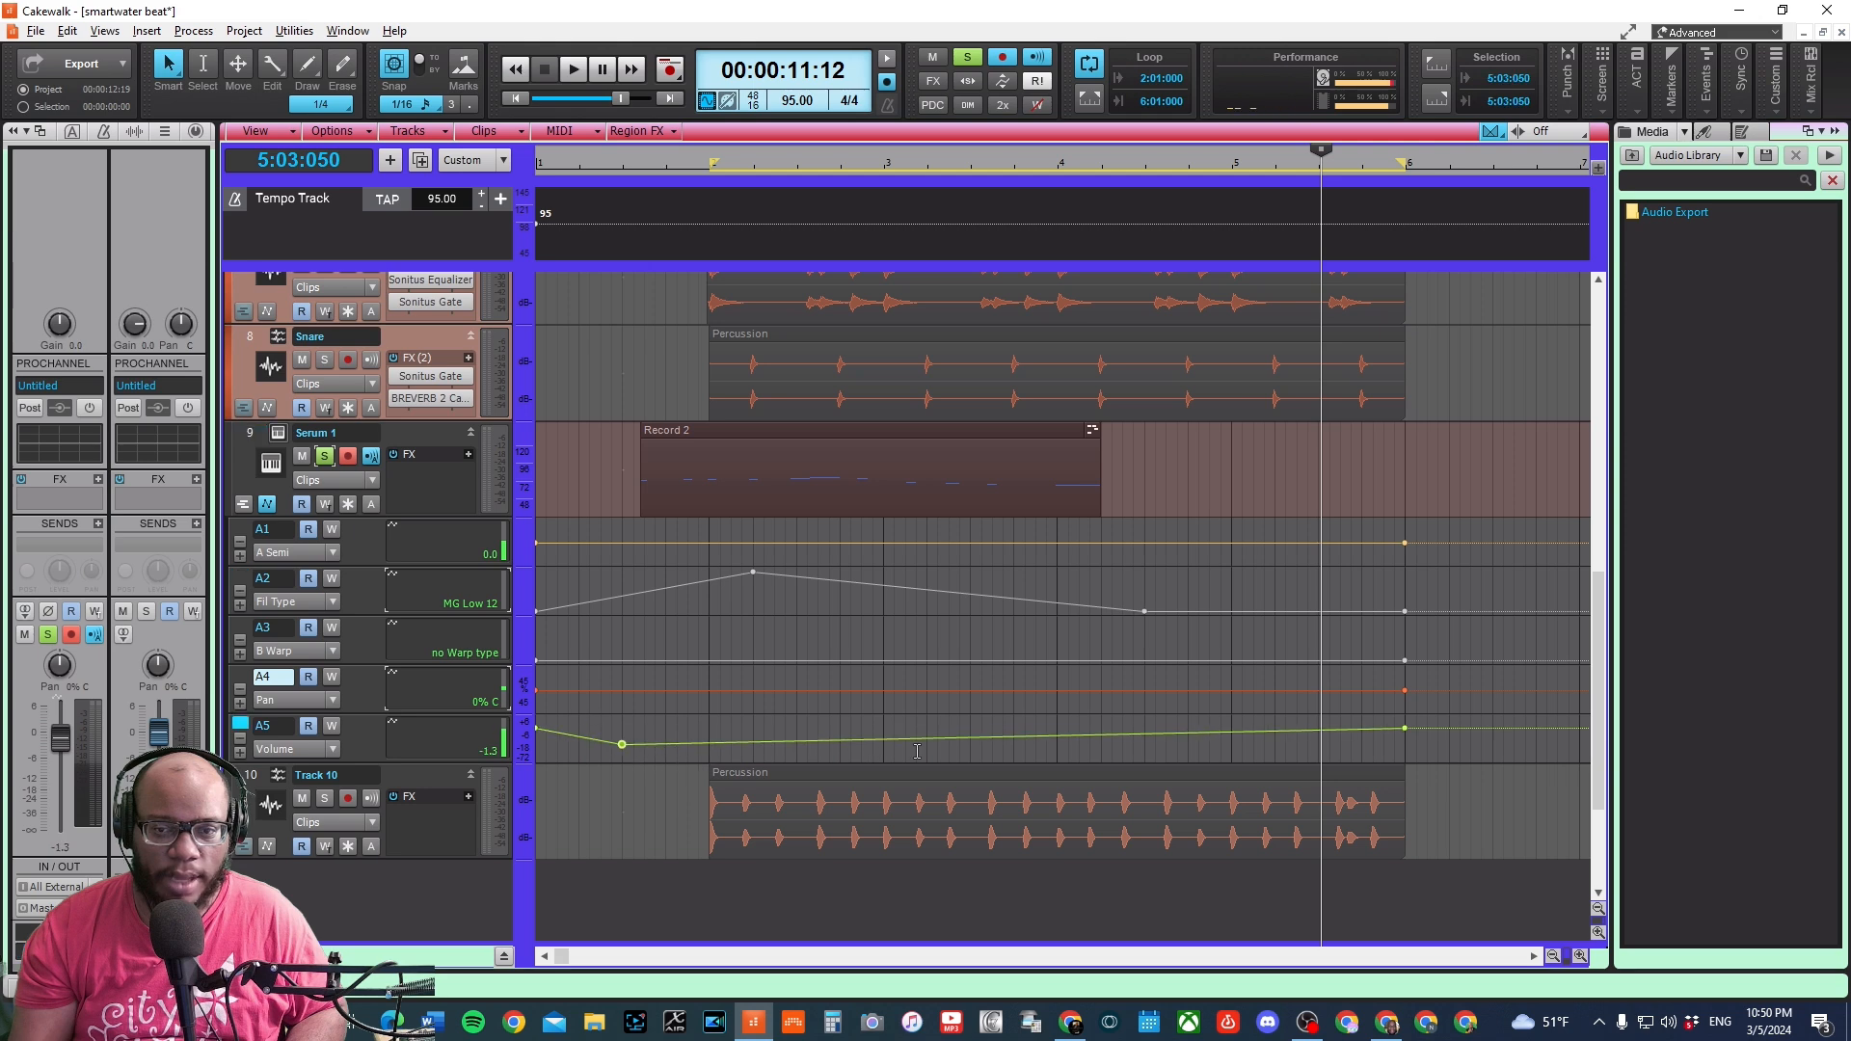
drag(972, 730, 959, 758)
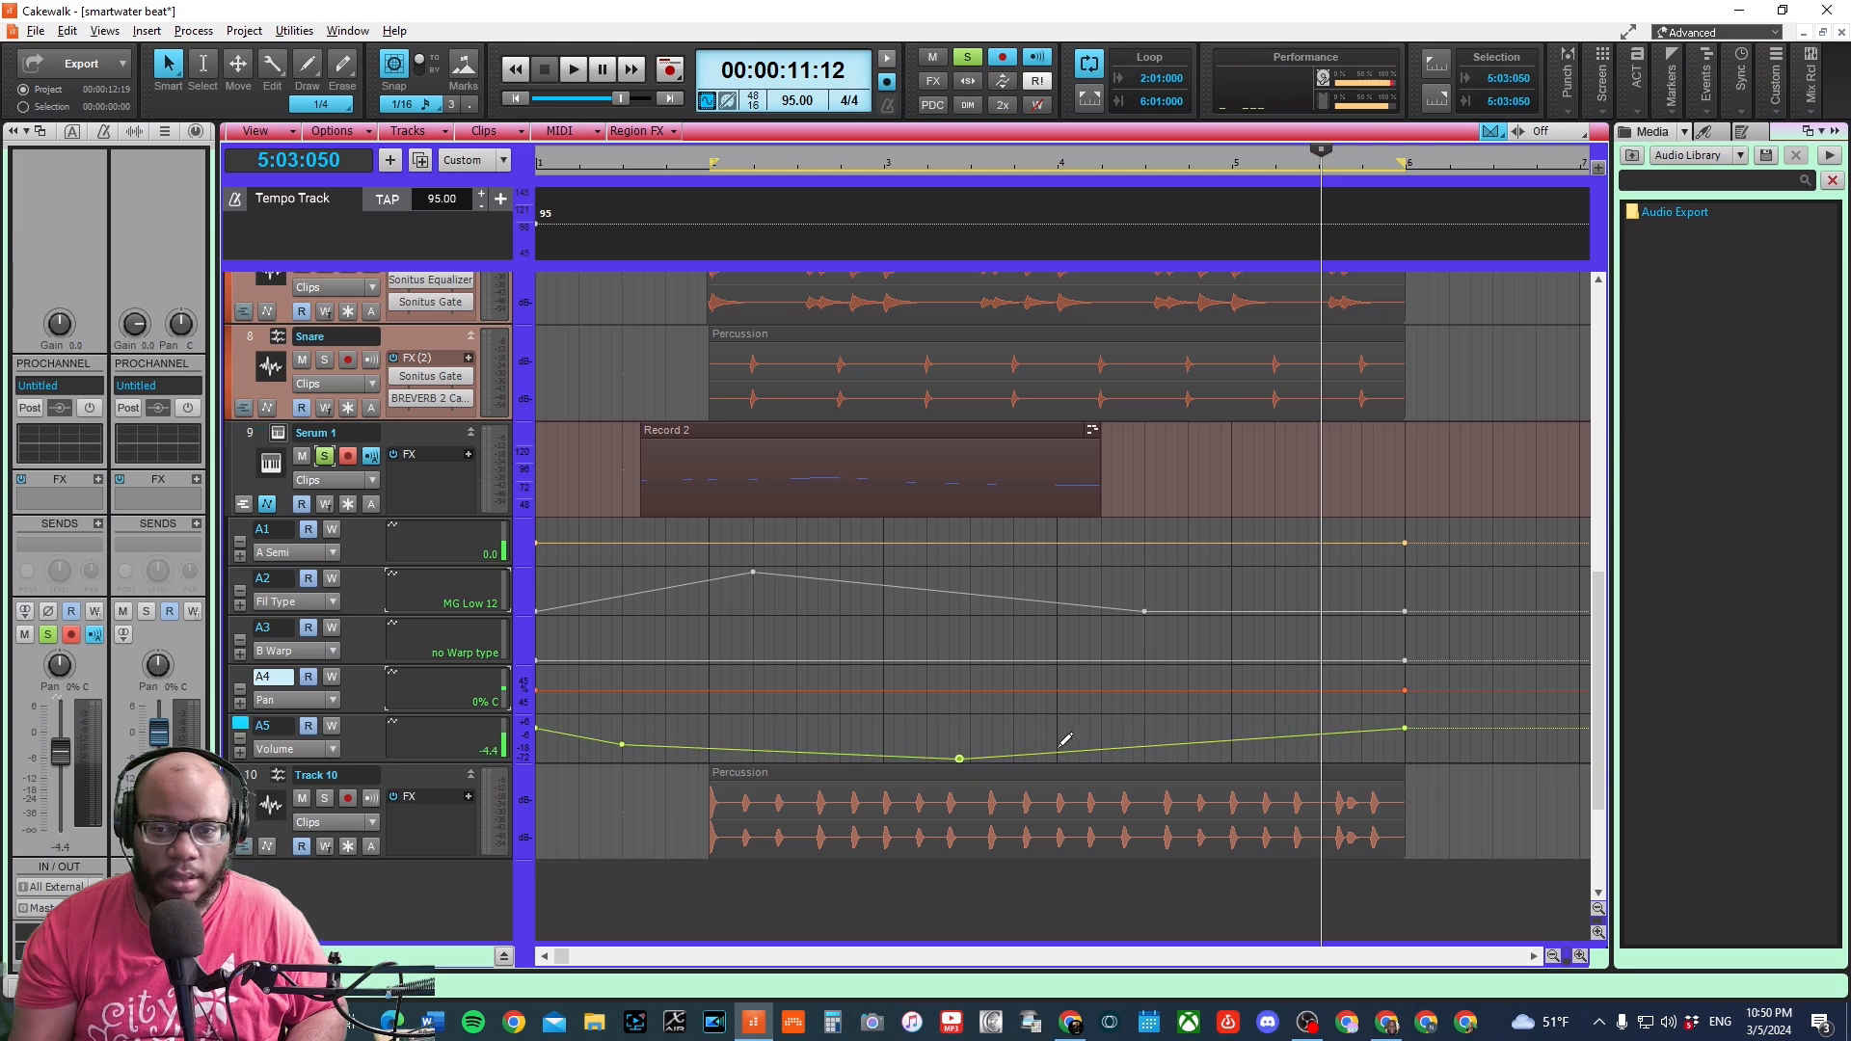
- Play the recorded Serum 1 clip from the start through measure 4 to hear the filter and volume automation
click(564, 174)
key(space)
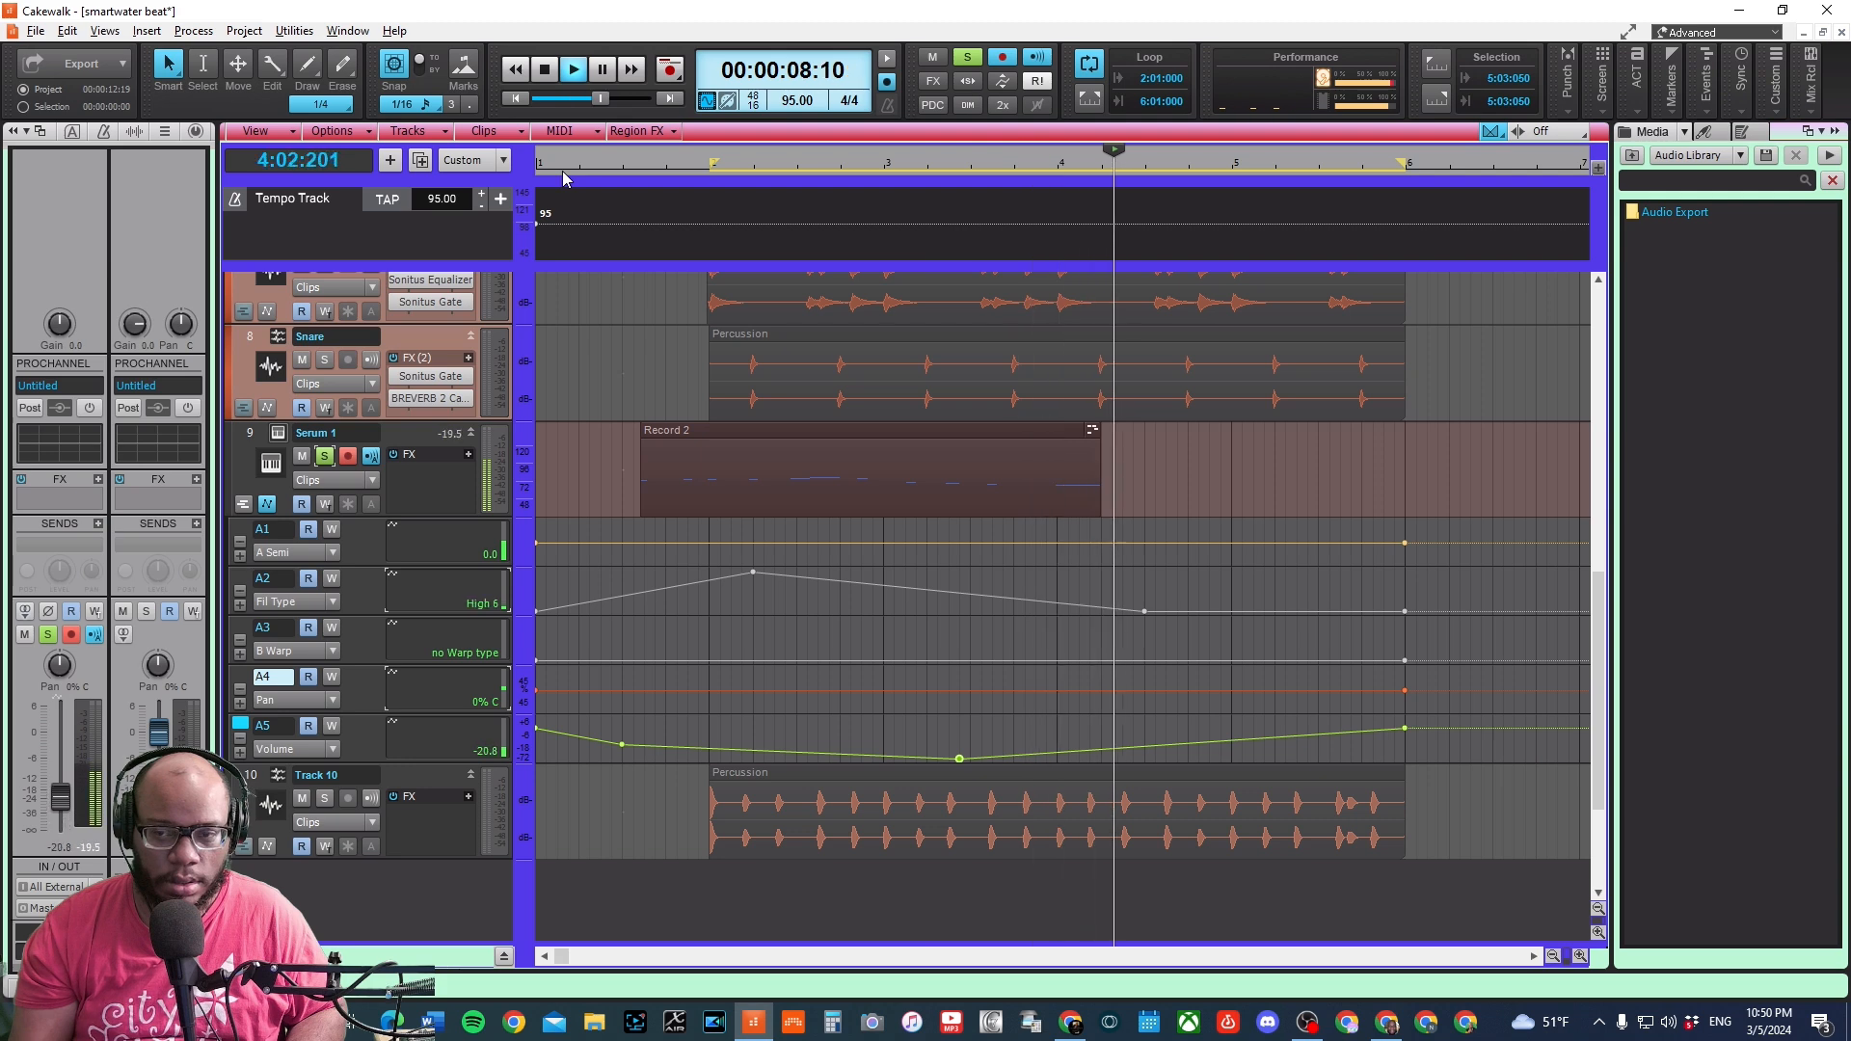
key(space)
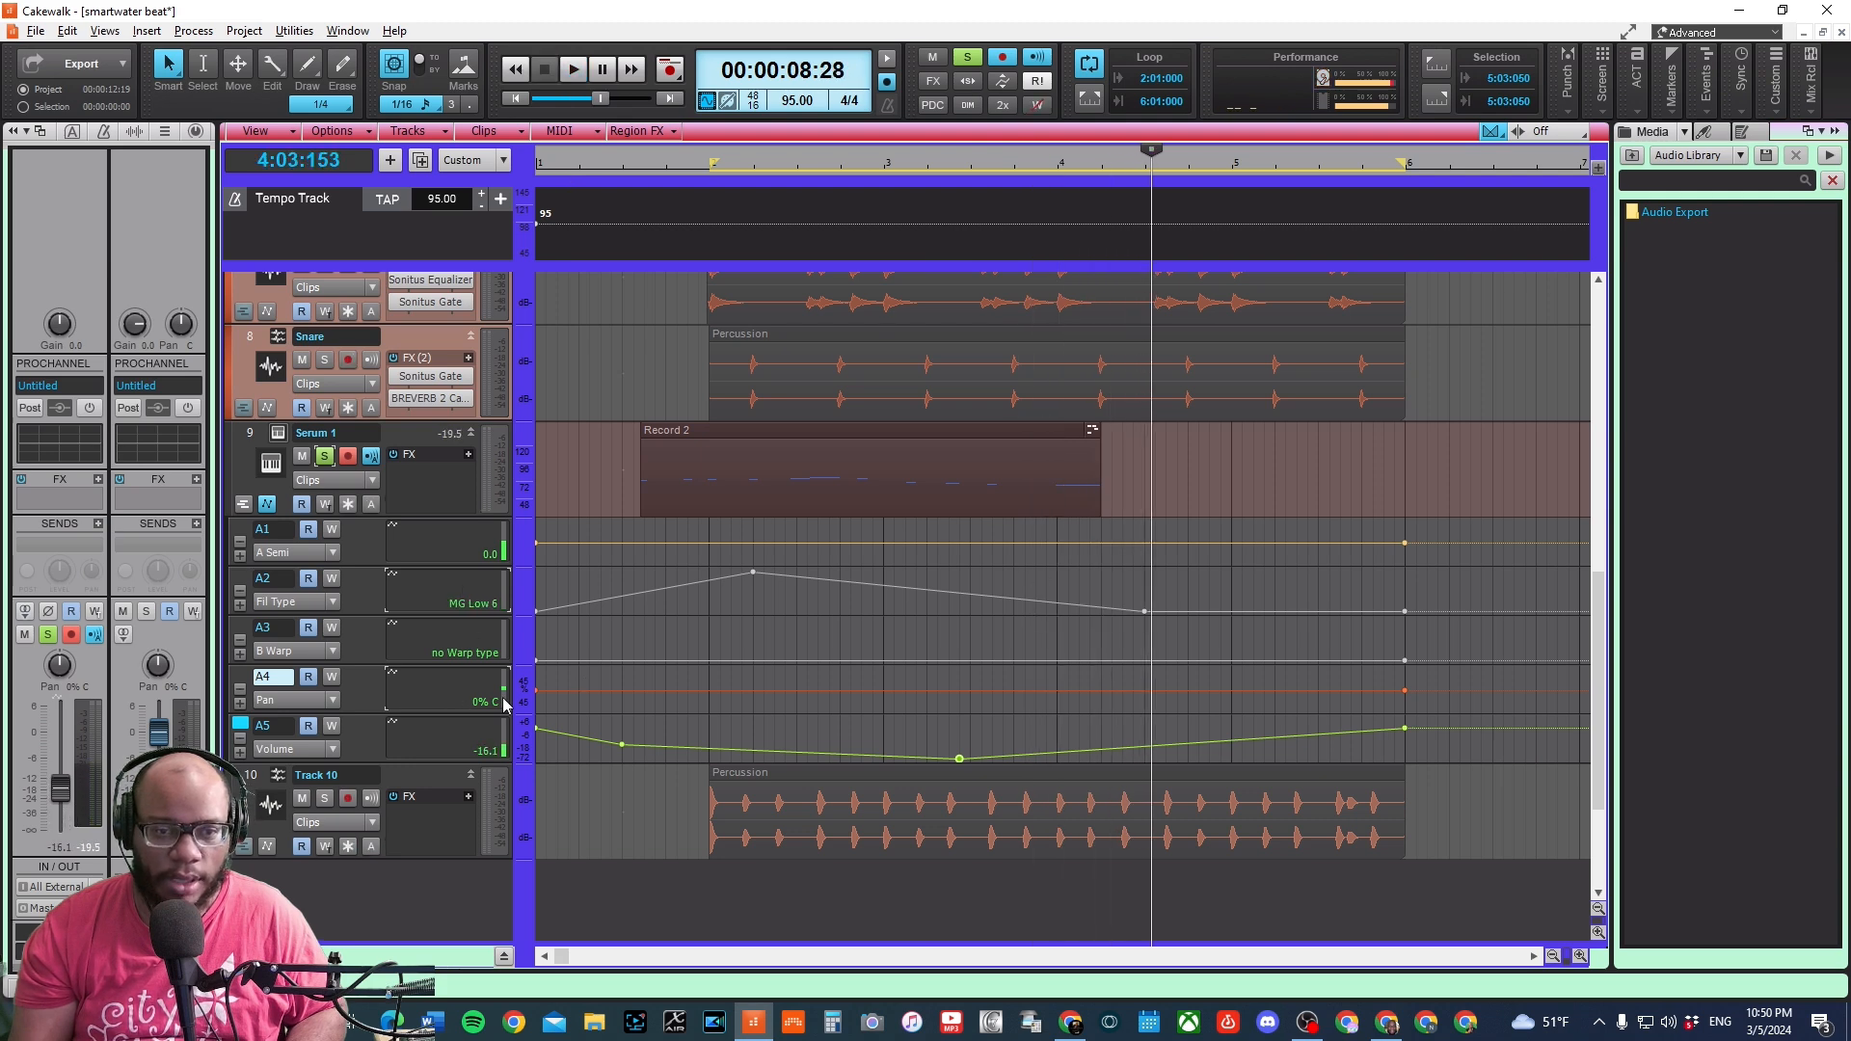
- Draw a pan curve in lane A4 that swings left and right across measures 1 to 5, and play it back
drag(594, 686, 633, 670)
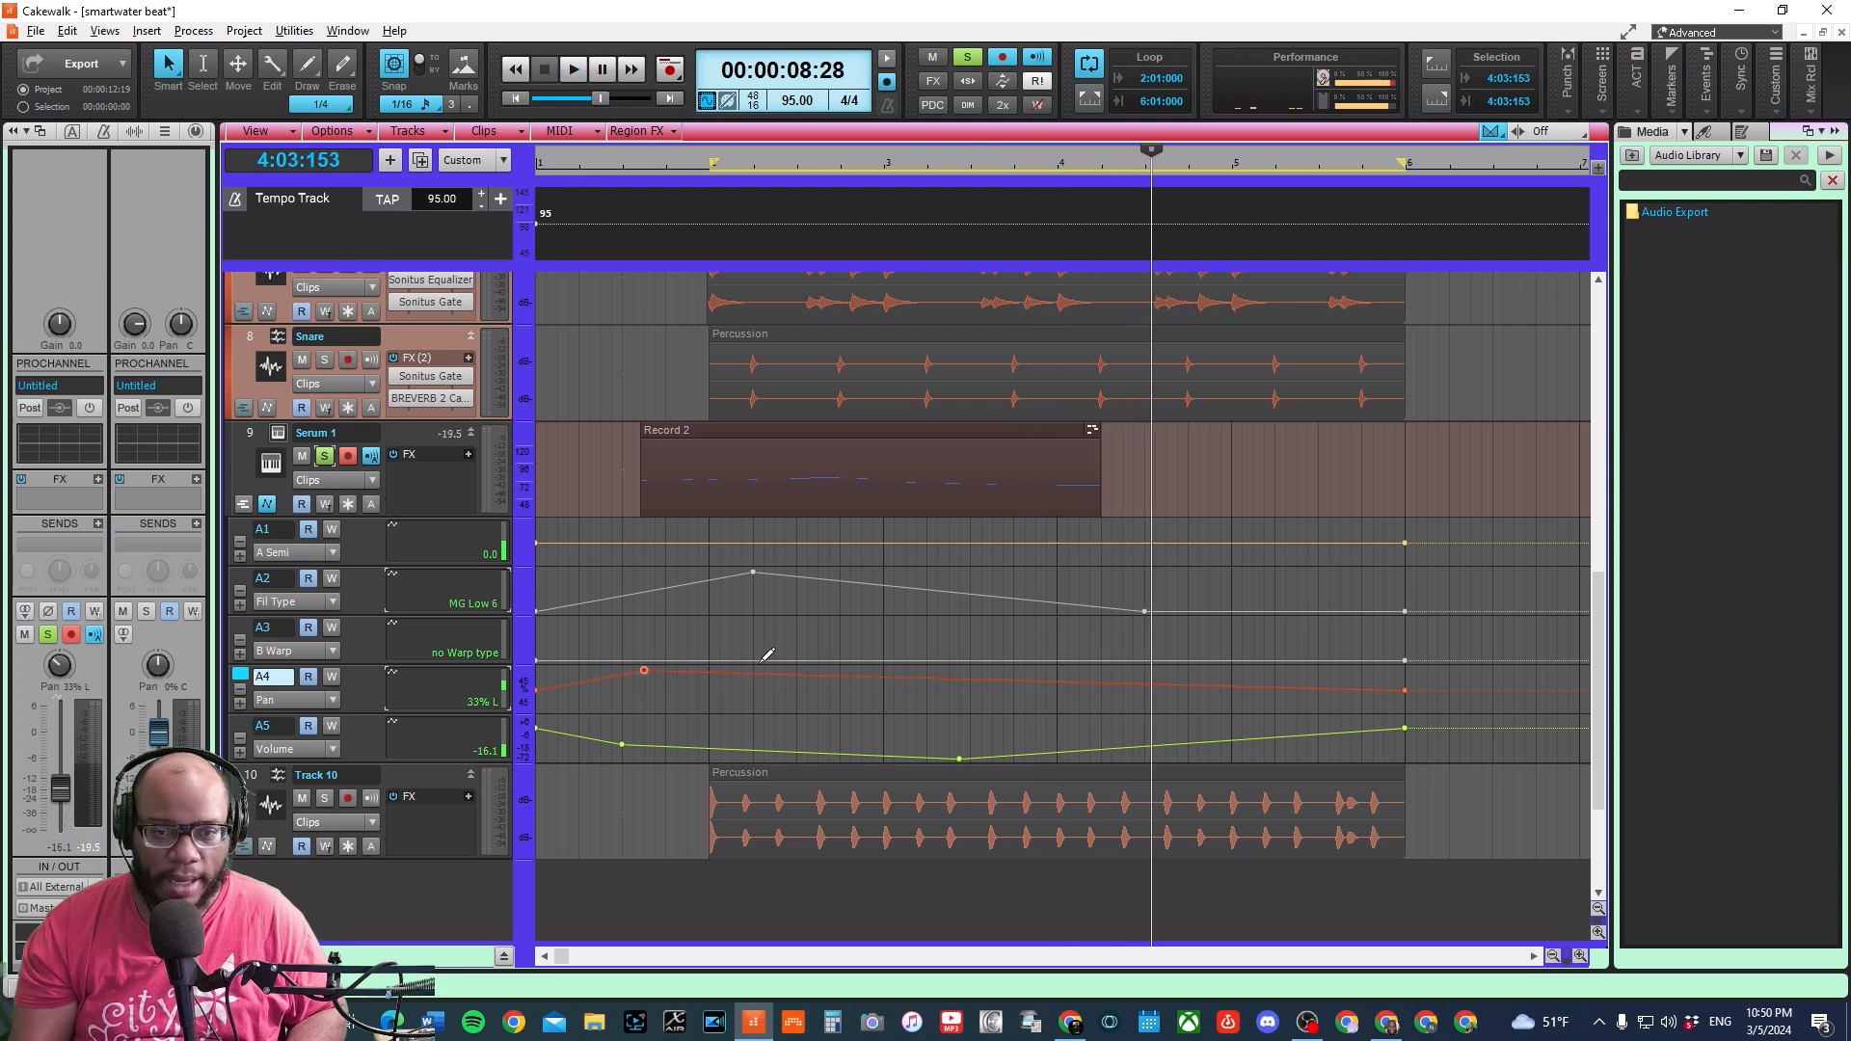
mouse_move(766, 673)
mouse_down()
mouse_move(820, 702)
mouse_move(932, 707)
mouse_up()
drag(1052, 675, 1115, 691)
drag(1345, 678, 1379, 690)
click(599, 178)
key(space)
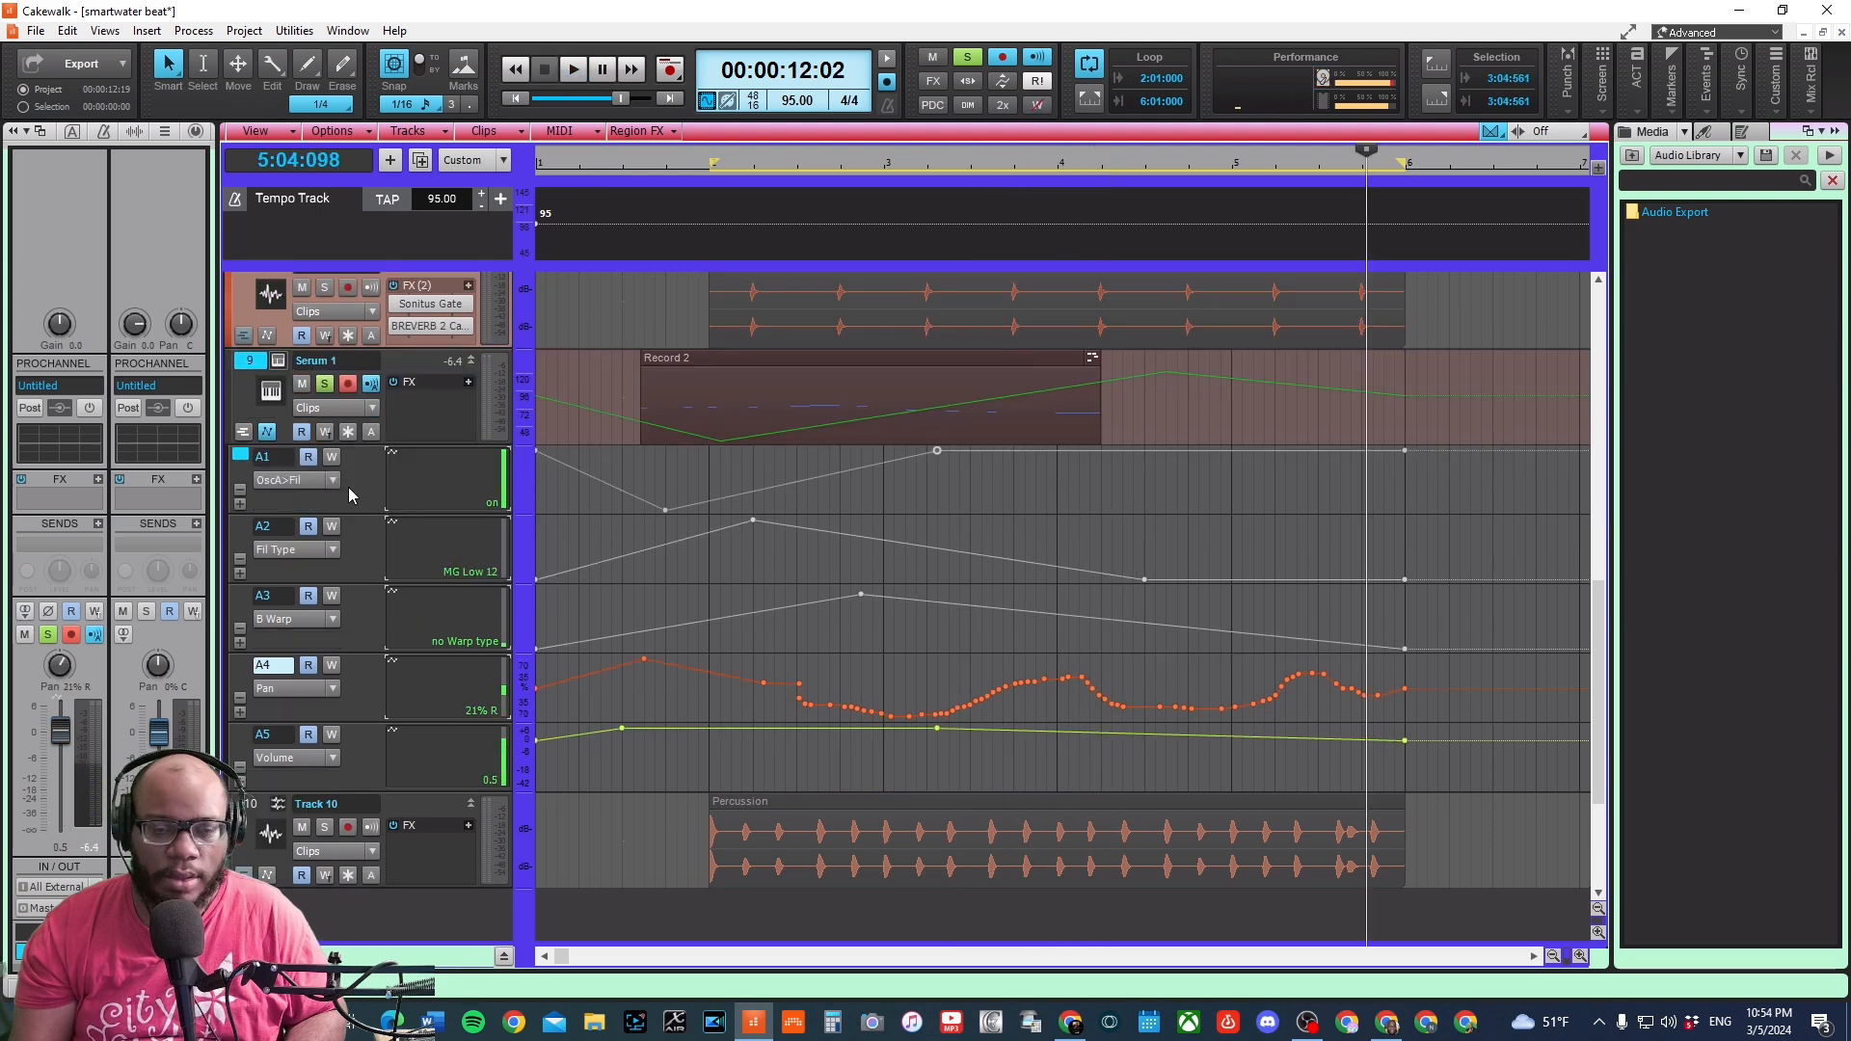
- Assign Serum 1's A Semi parameter to automation lane A1
click(333, 481)
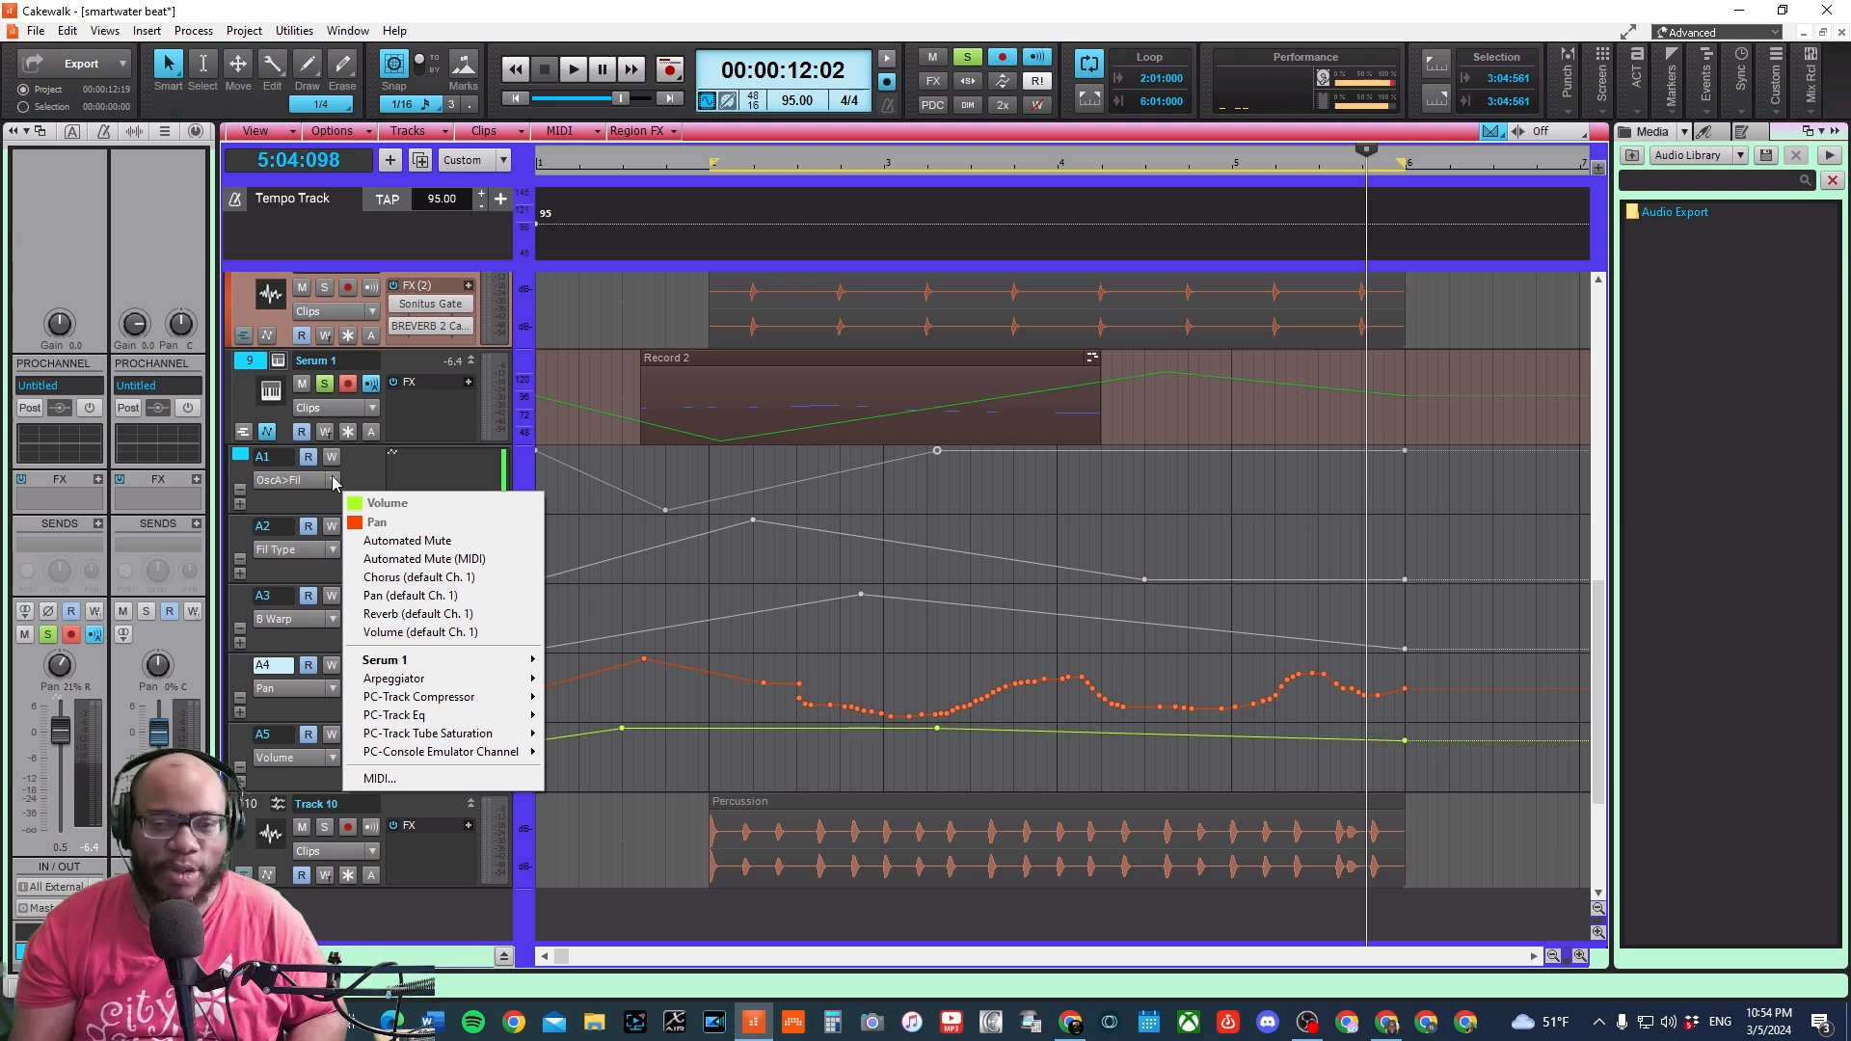
mouse_move(486, 667)
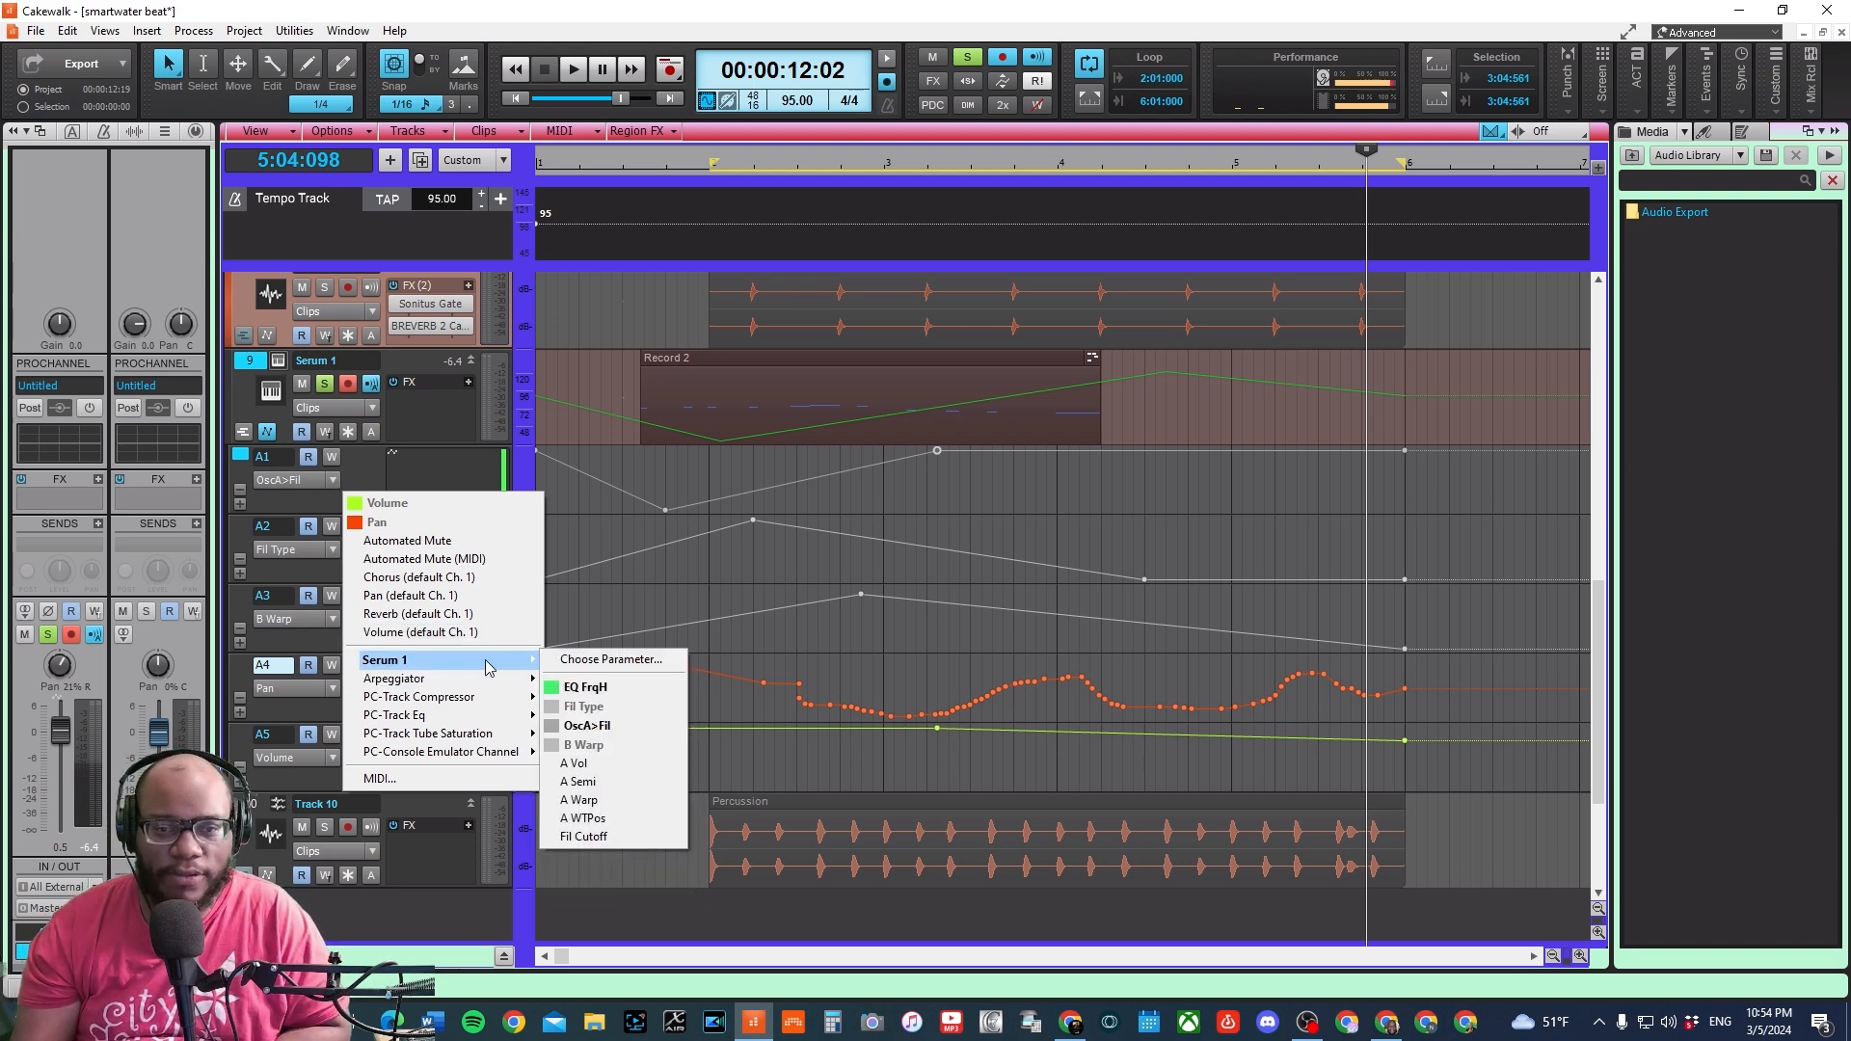
click(638, 661)
scroll(850, 487, down, 12)
scroll(889, 603, down, 15)
drag(985, 492, 996, 712)
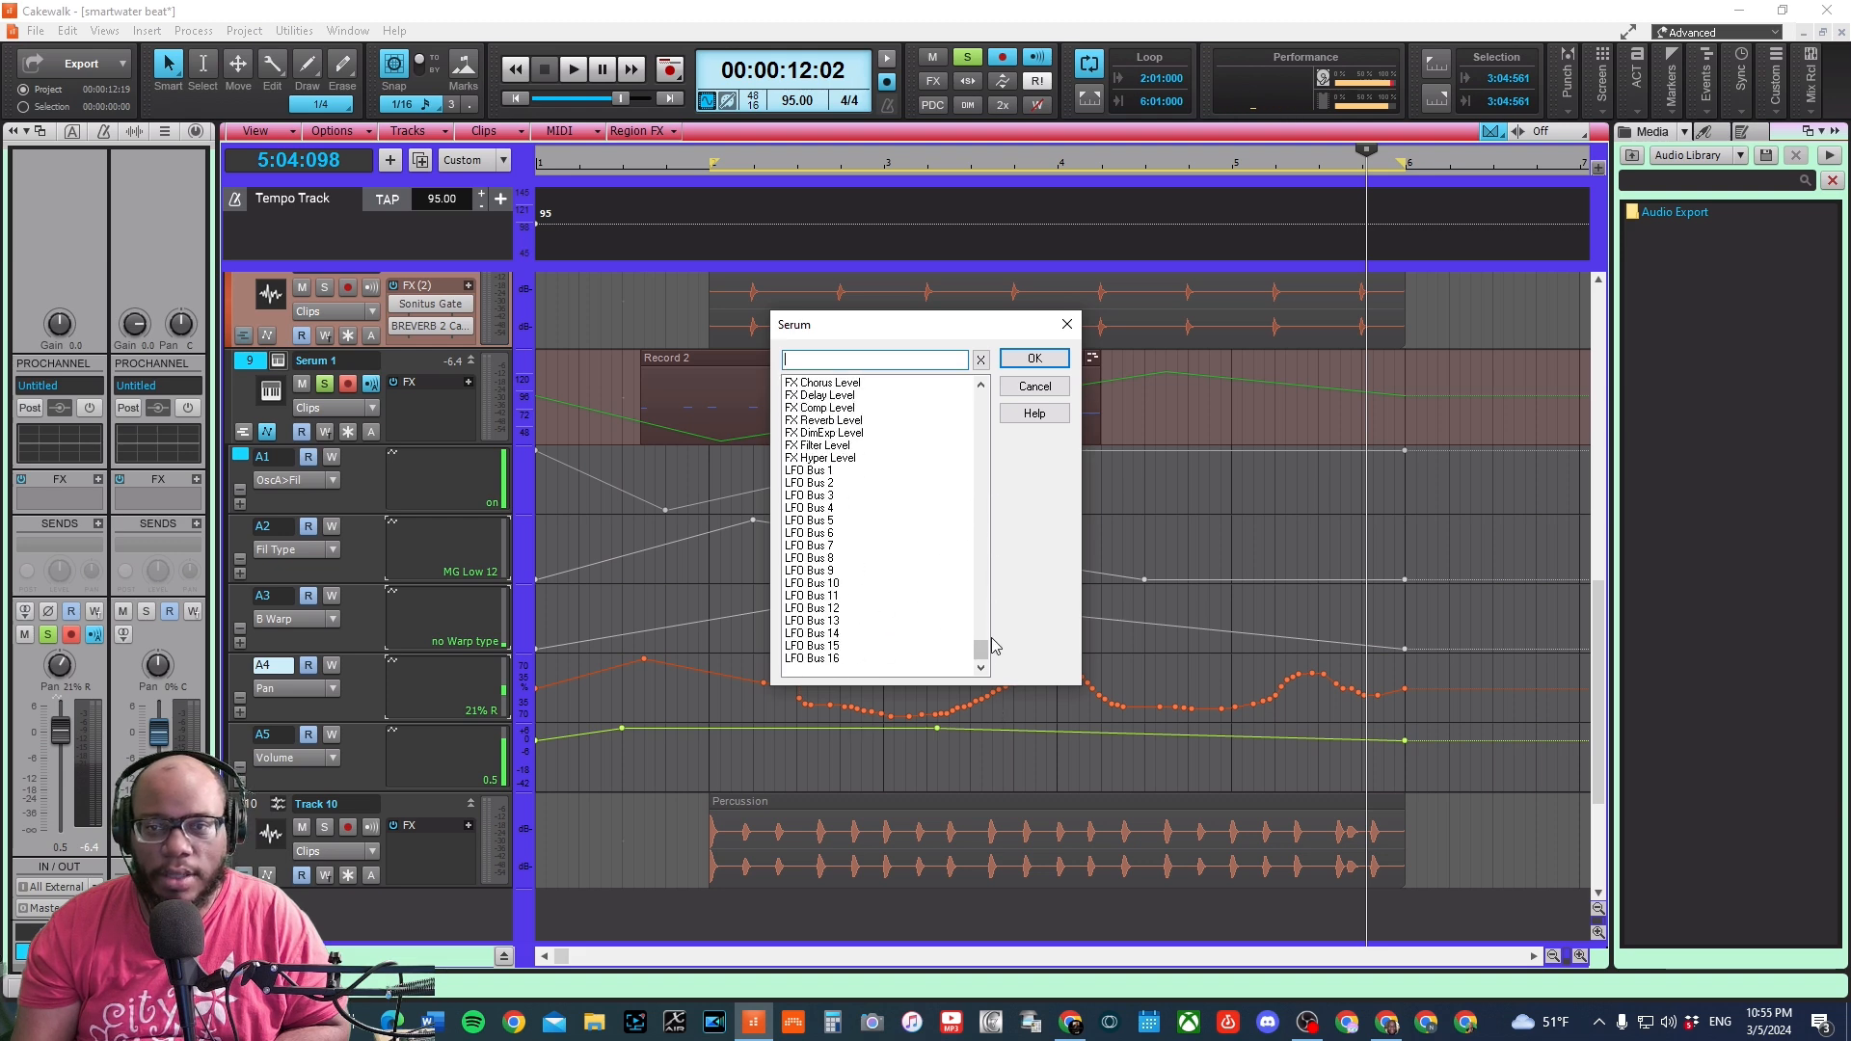
drag(983, 649, 1021, 378)
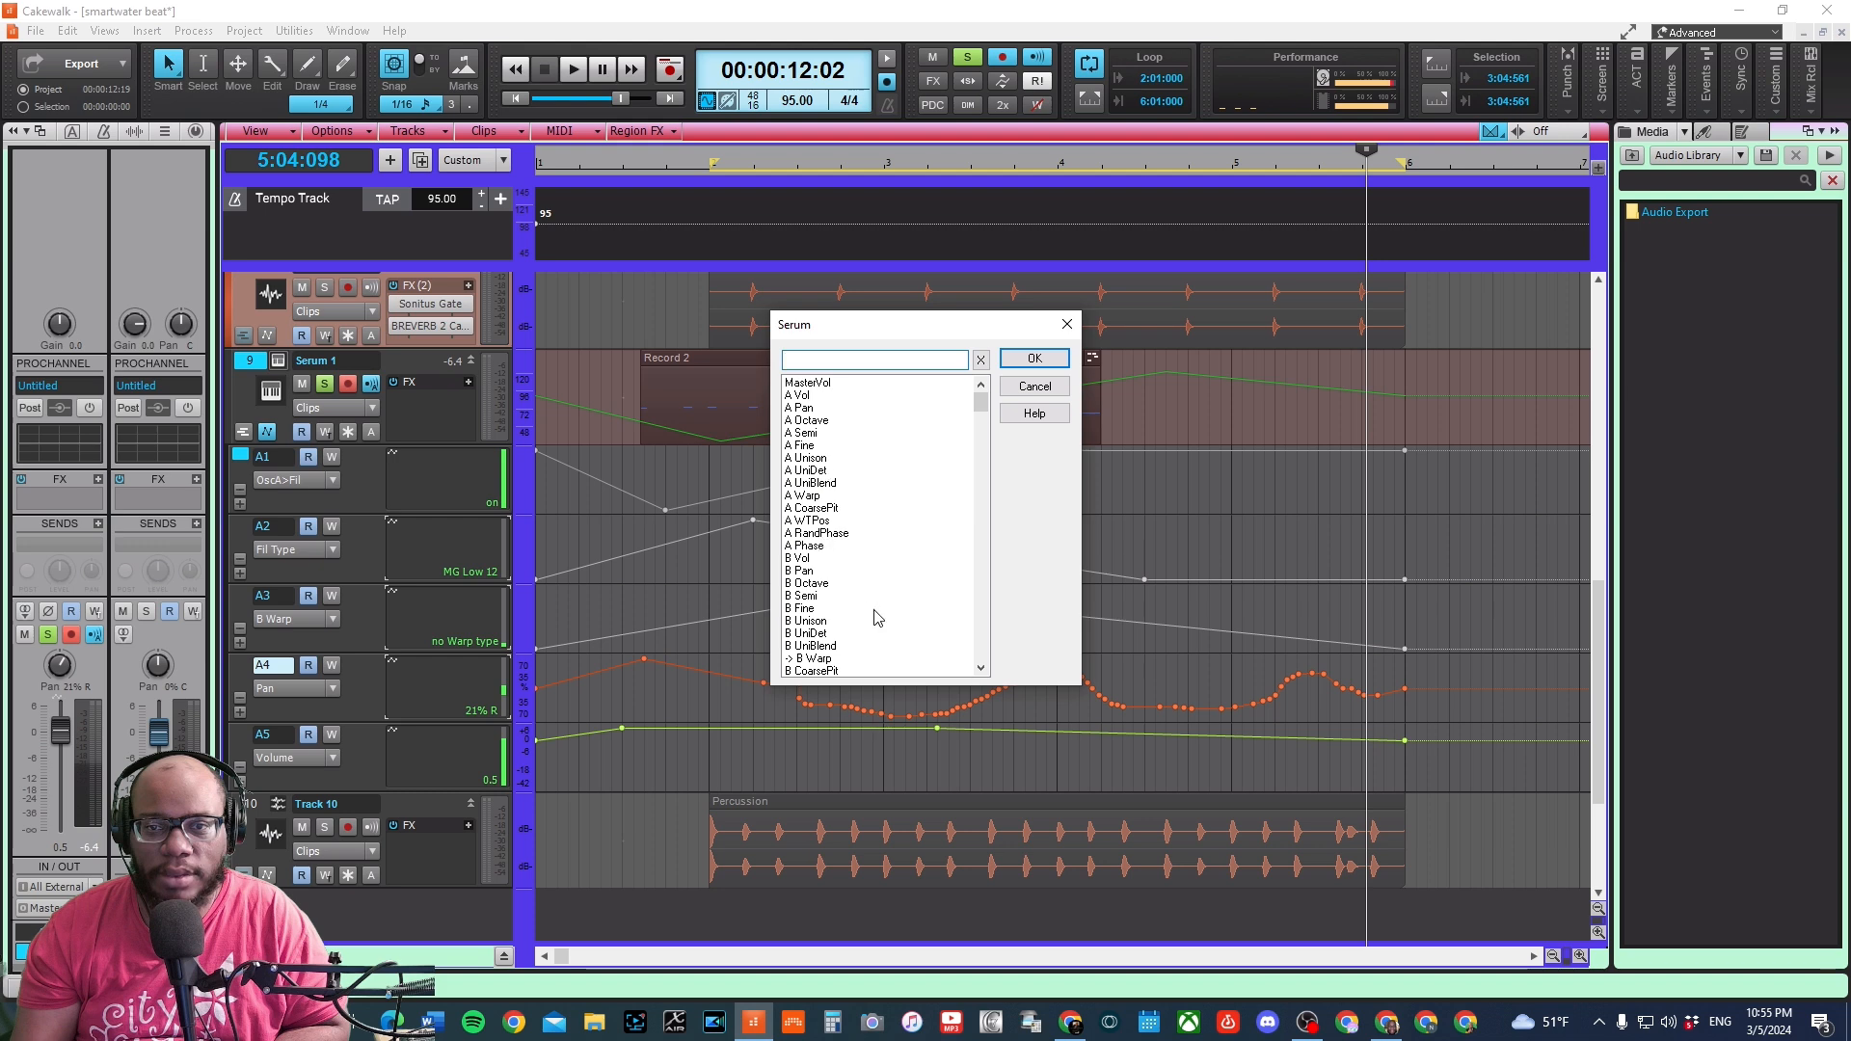
click(806, 433)
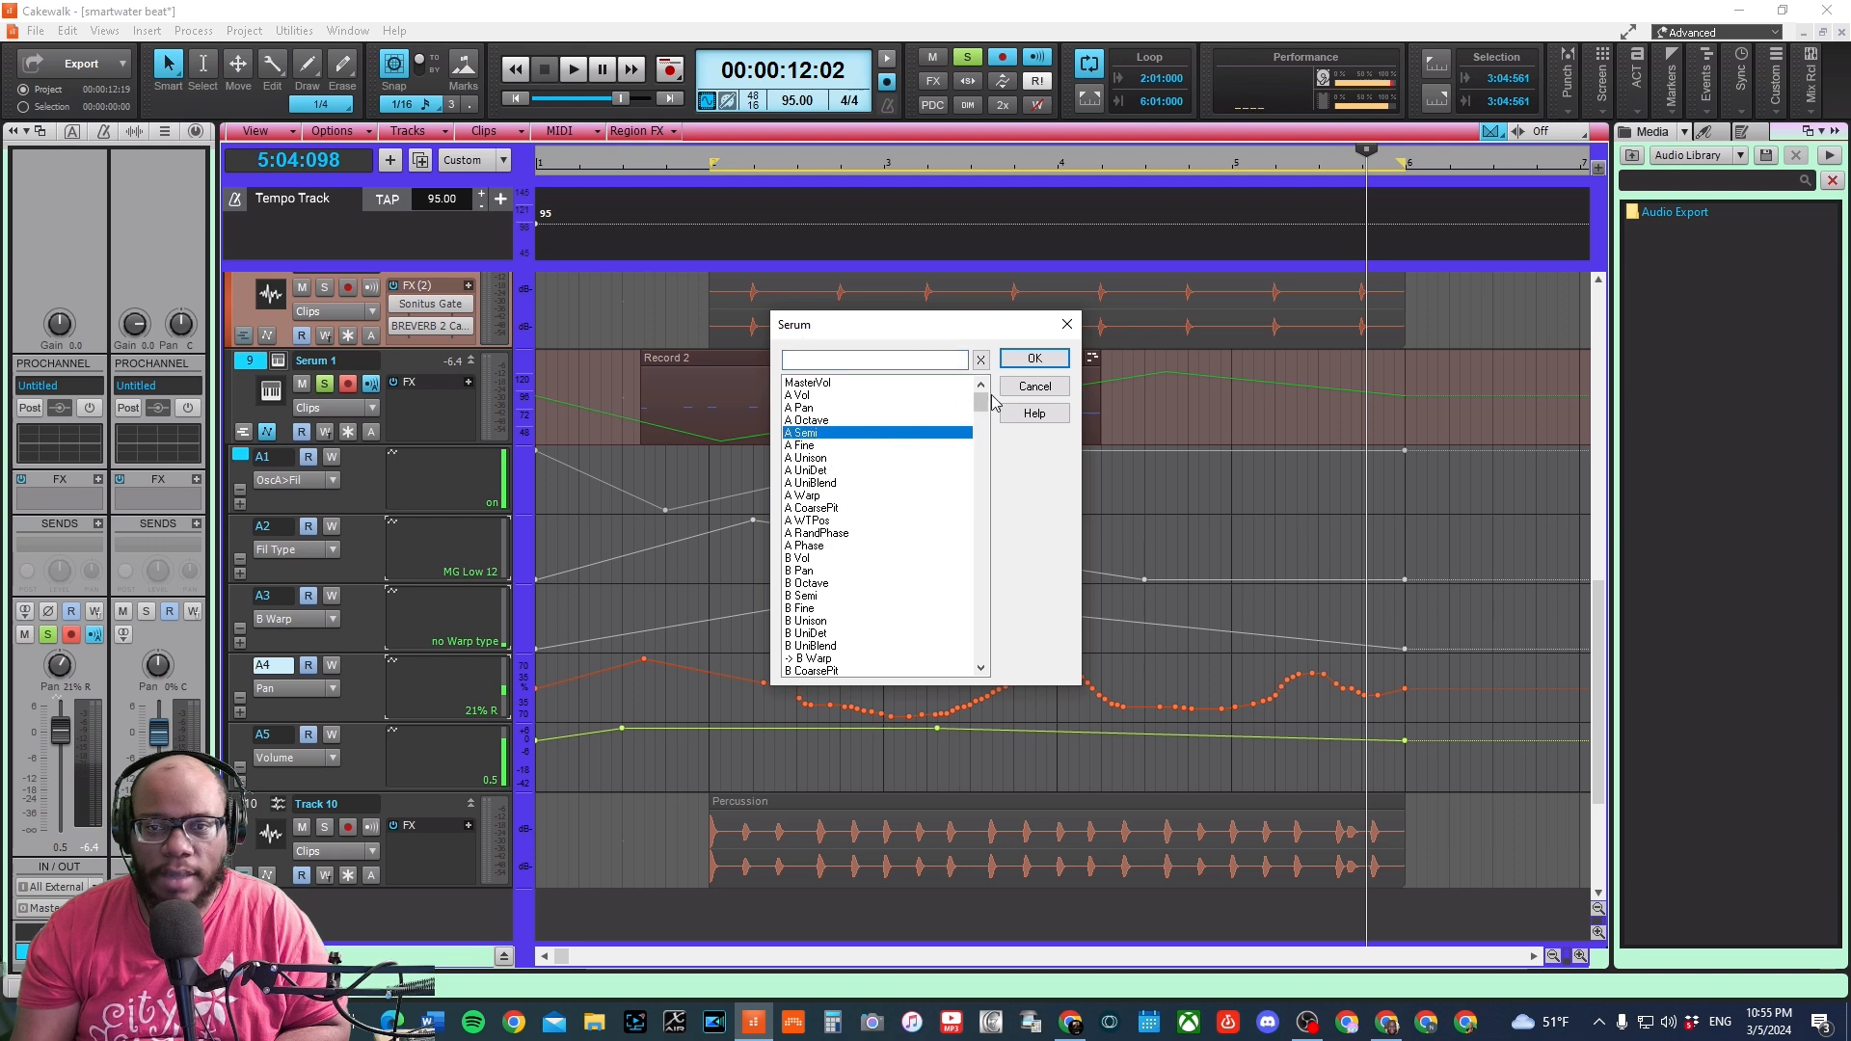
click(1022, 362)
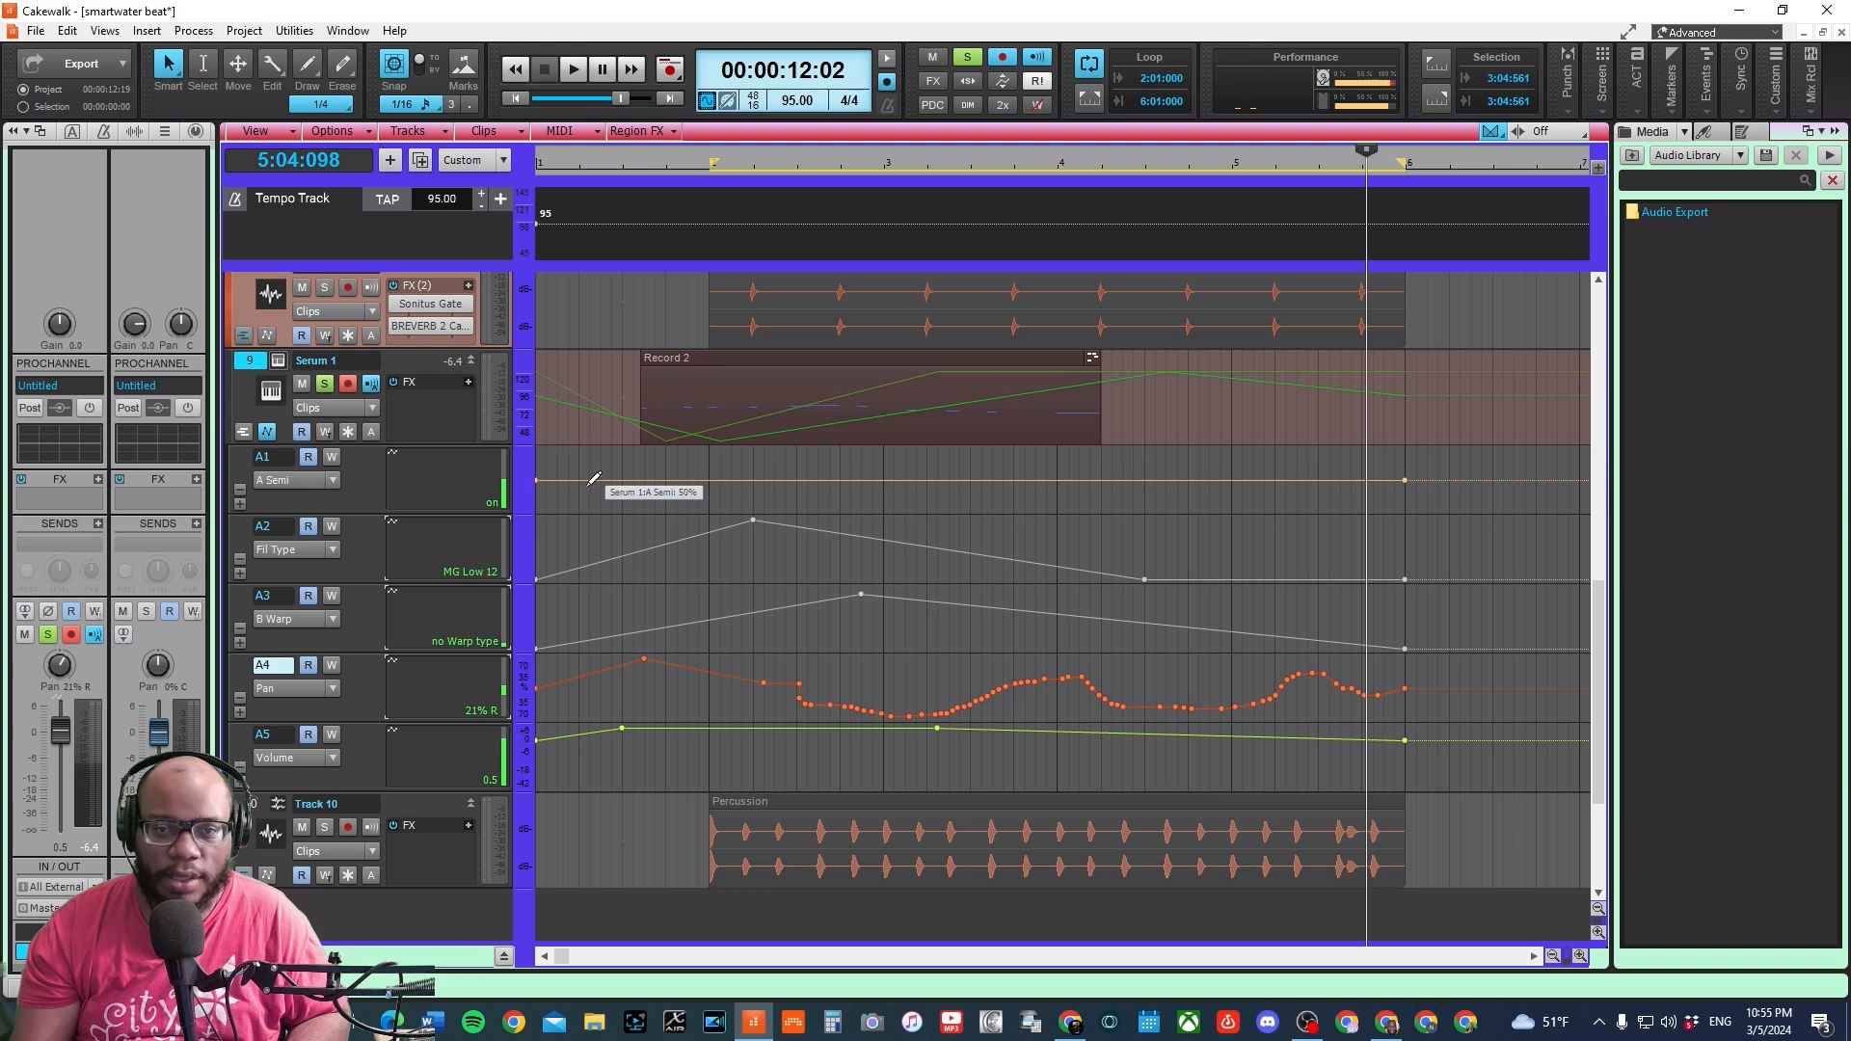
- Draw a freehand A Semi curve in lane A1, dipping in measure 1 and climbing through measure 5, and play it back
mouse_move(589, 479)
mouse_down()
mouse_move(648, 526)
mouse_move(902, 474)
mouse_up()
drag(1017, 465, 1407, 471)
click(586, 172)
key(space)
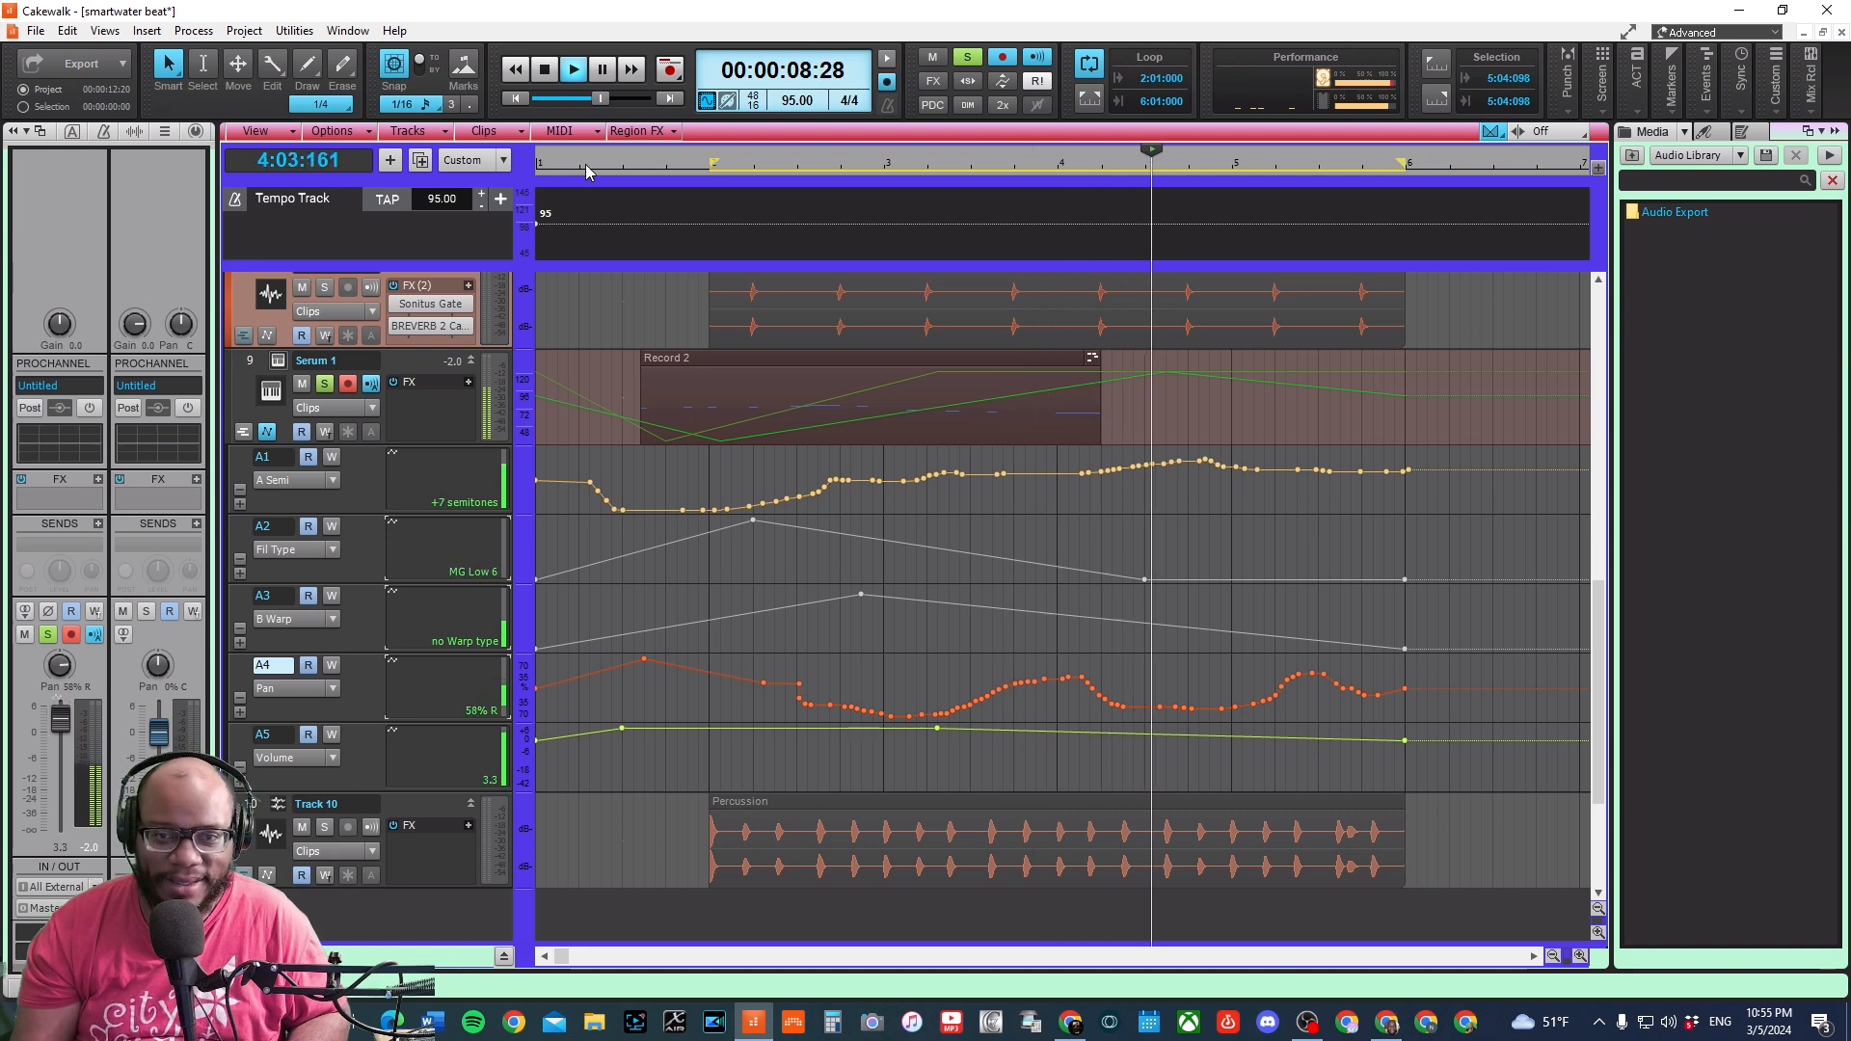
key(space)
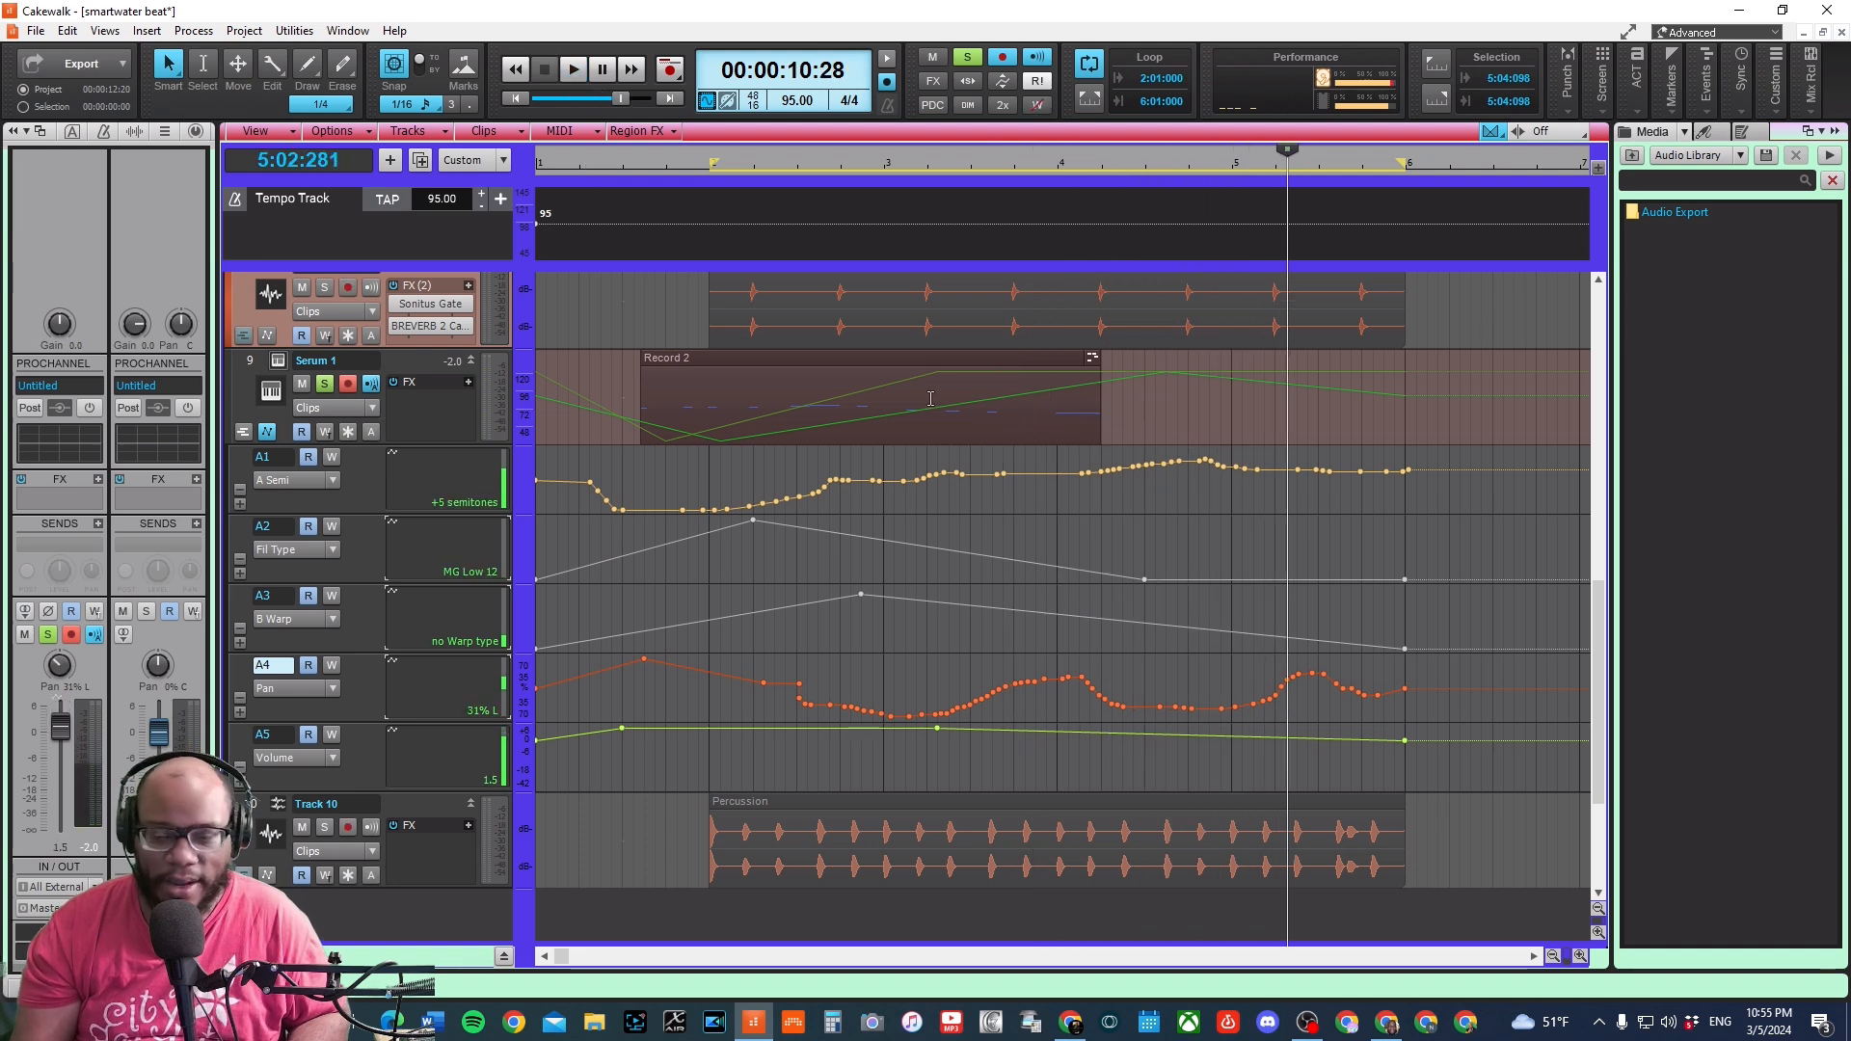
- Redraw lane A1's A Semi curve from about measure 3 to mid-measure 4 with a deep dip and a sharp peak, and play it back
scroll(1123, 412, up, 3)
scroll(1107, 440, down, 3)
scroll(981, 422, down, 3)
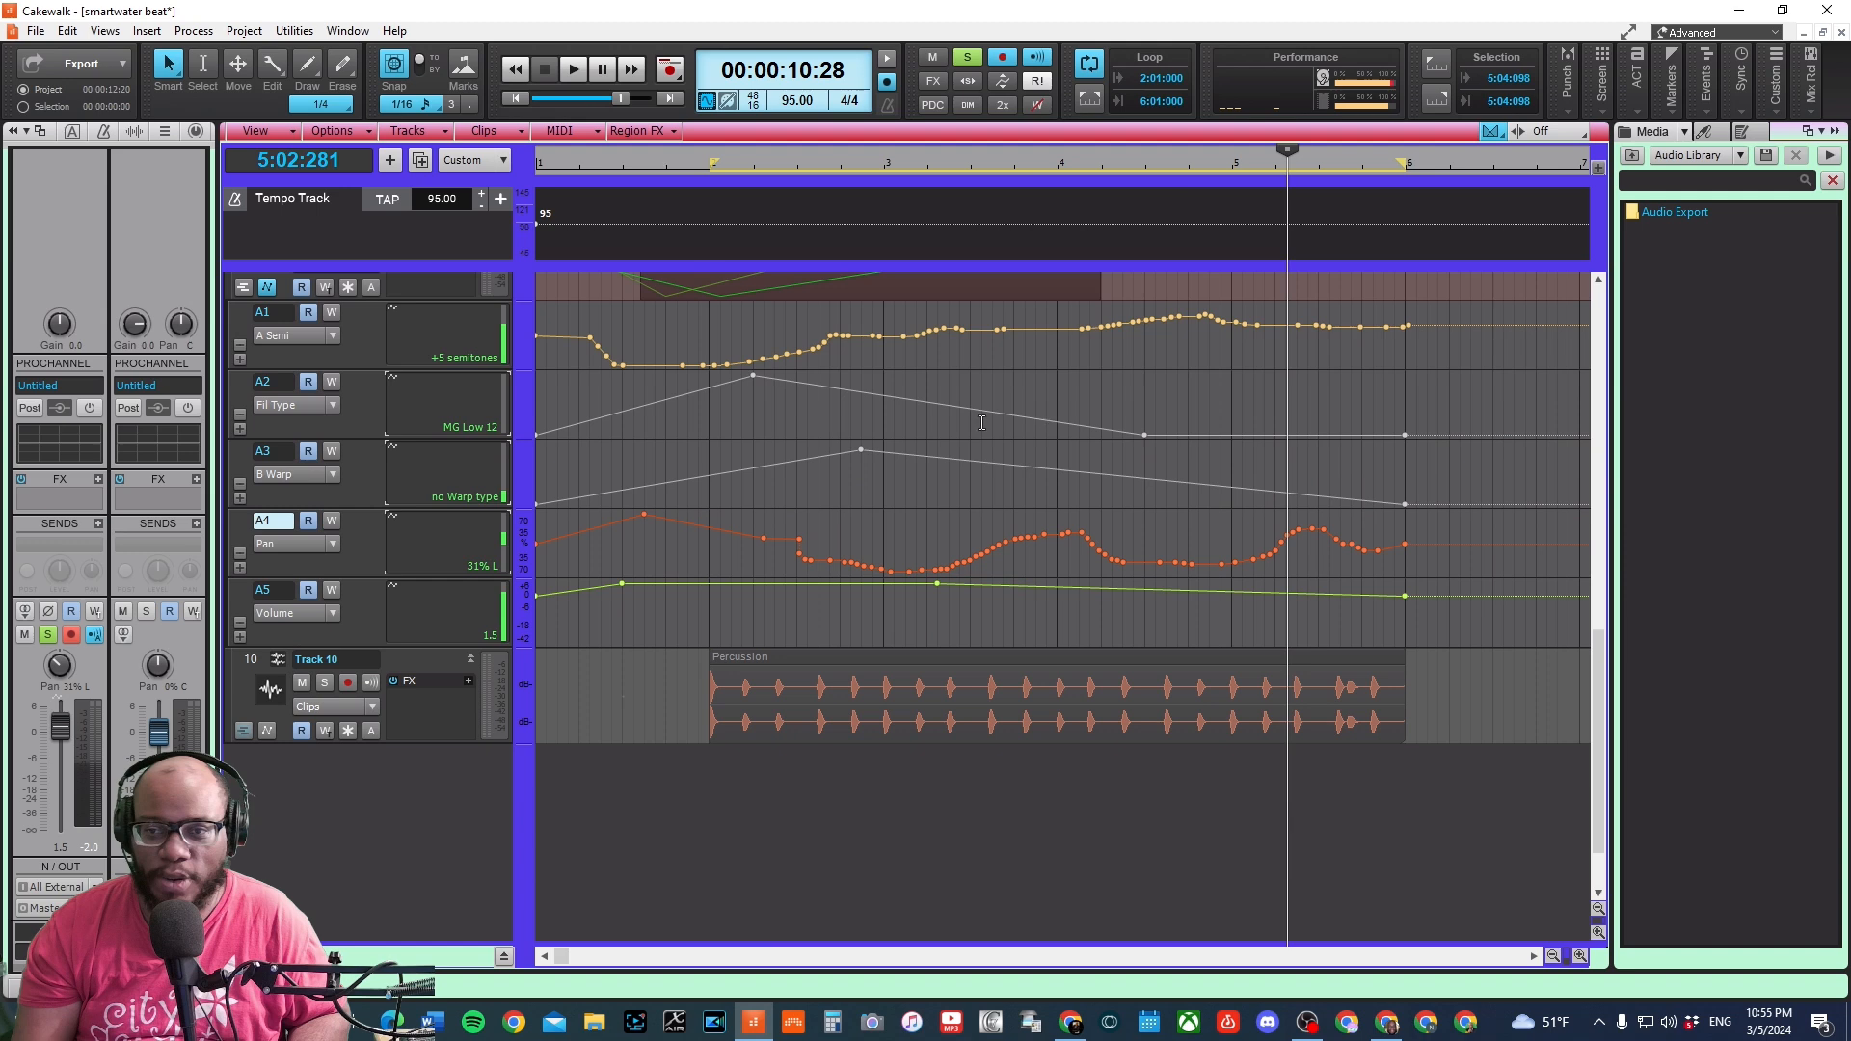
mouse_move(870, 336)
mouse_down()
mouse_move(969, 364)
mouse_move(1070, 323)
mouse_move(1144, 339)
mouse_up()
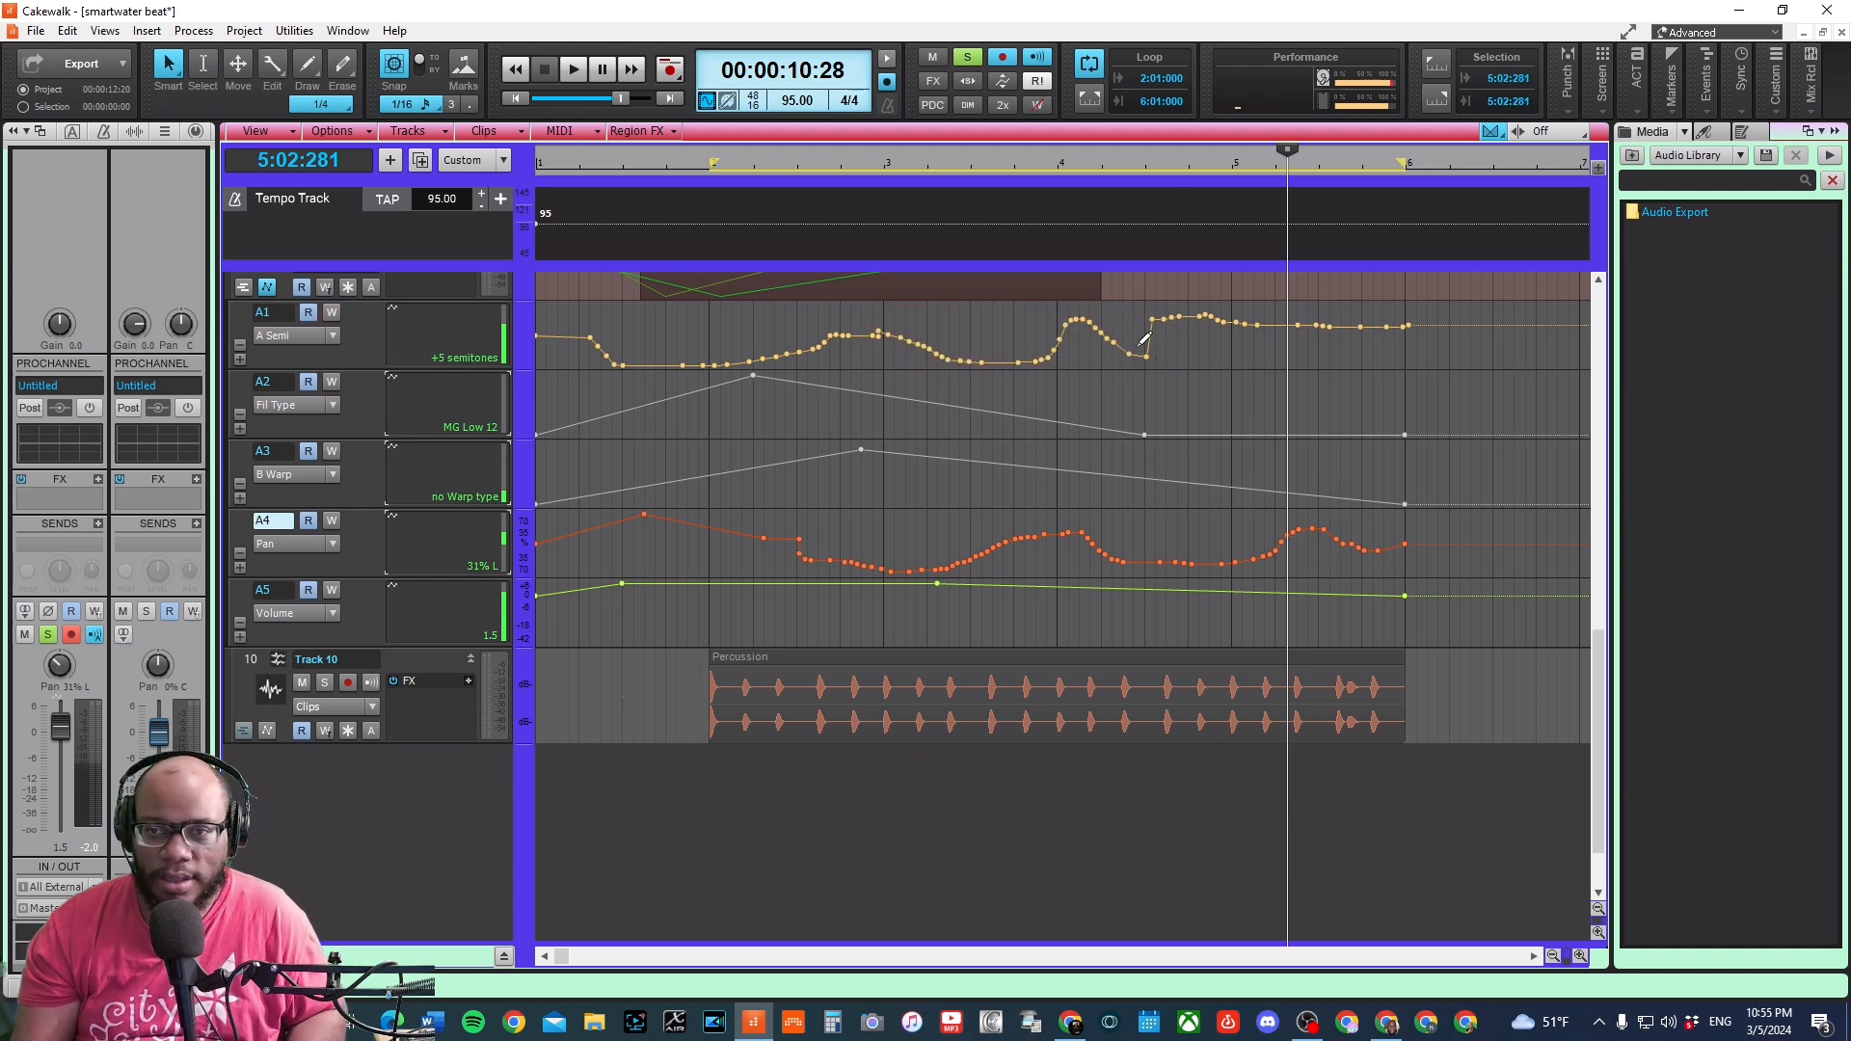
click(776, 168)
click(665, 168)
key(space)
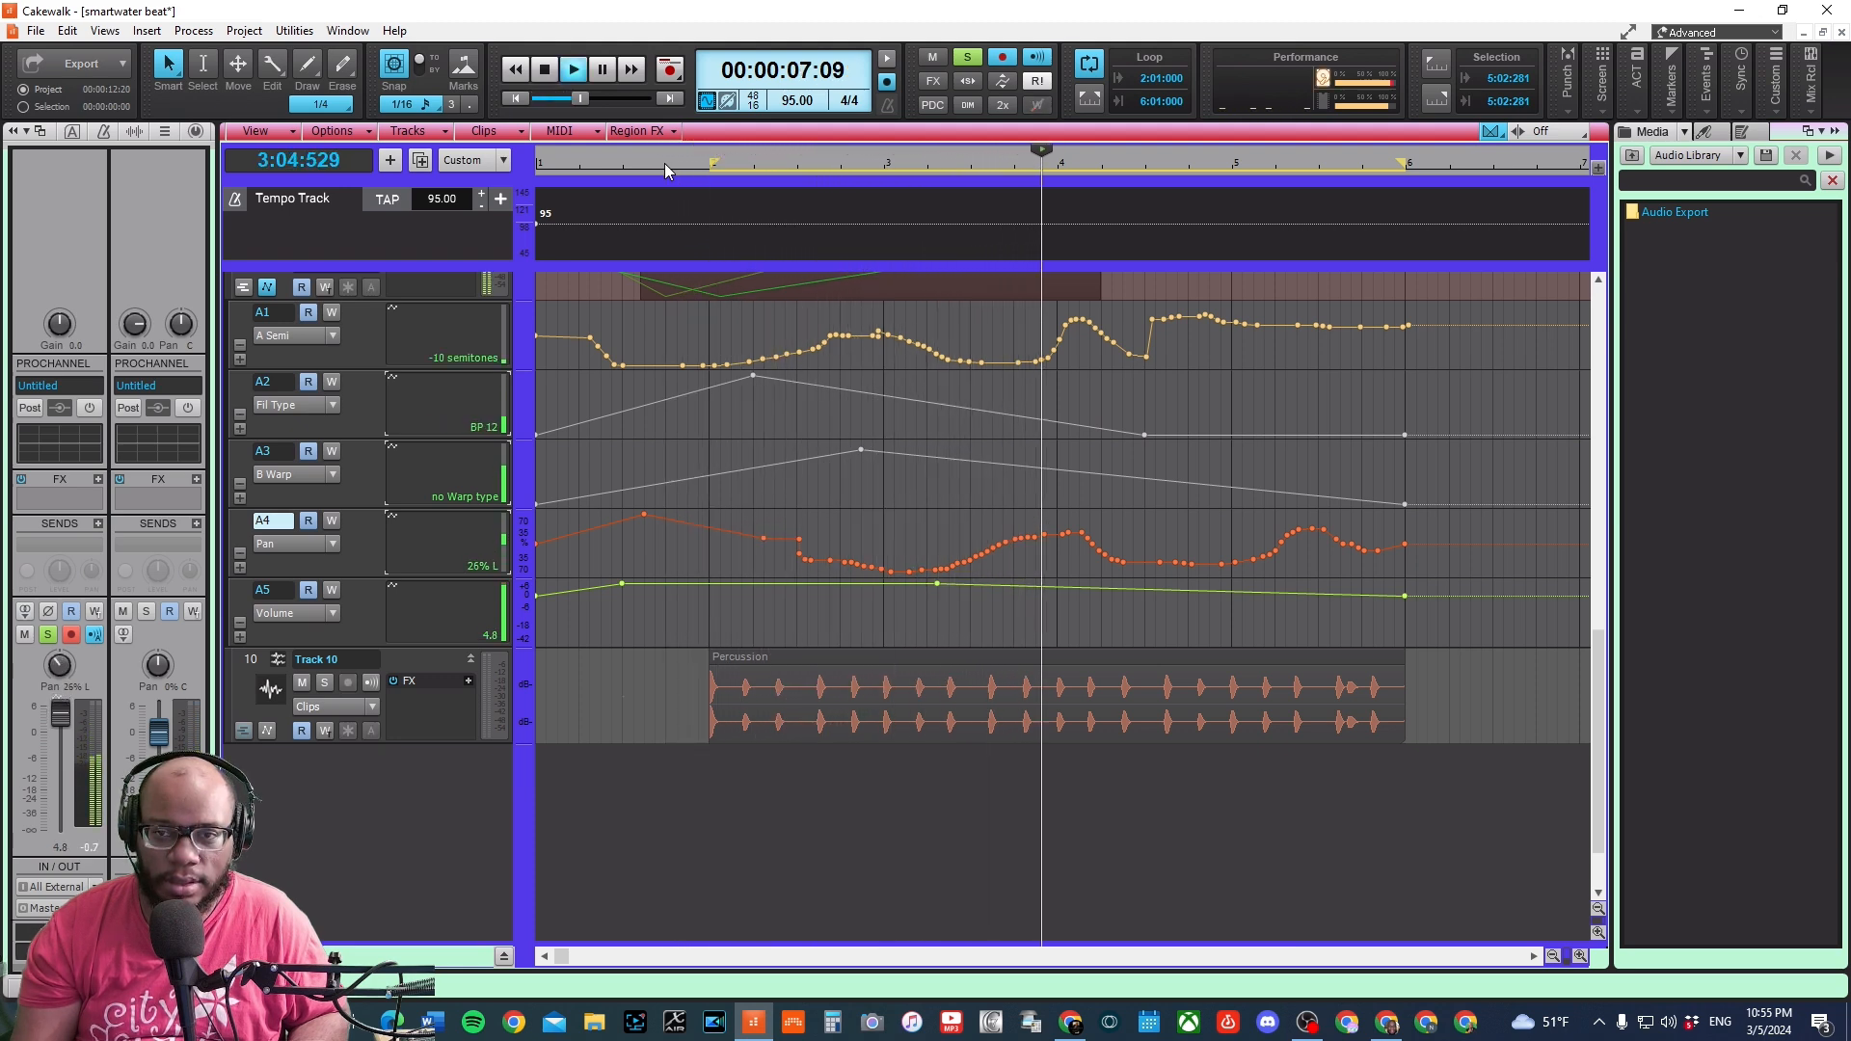
key(space)
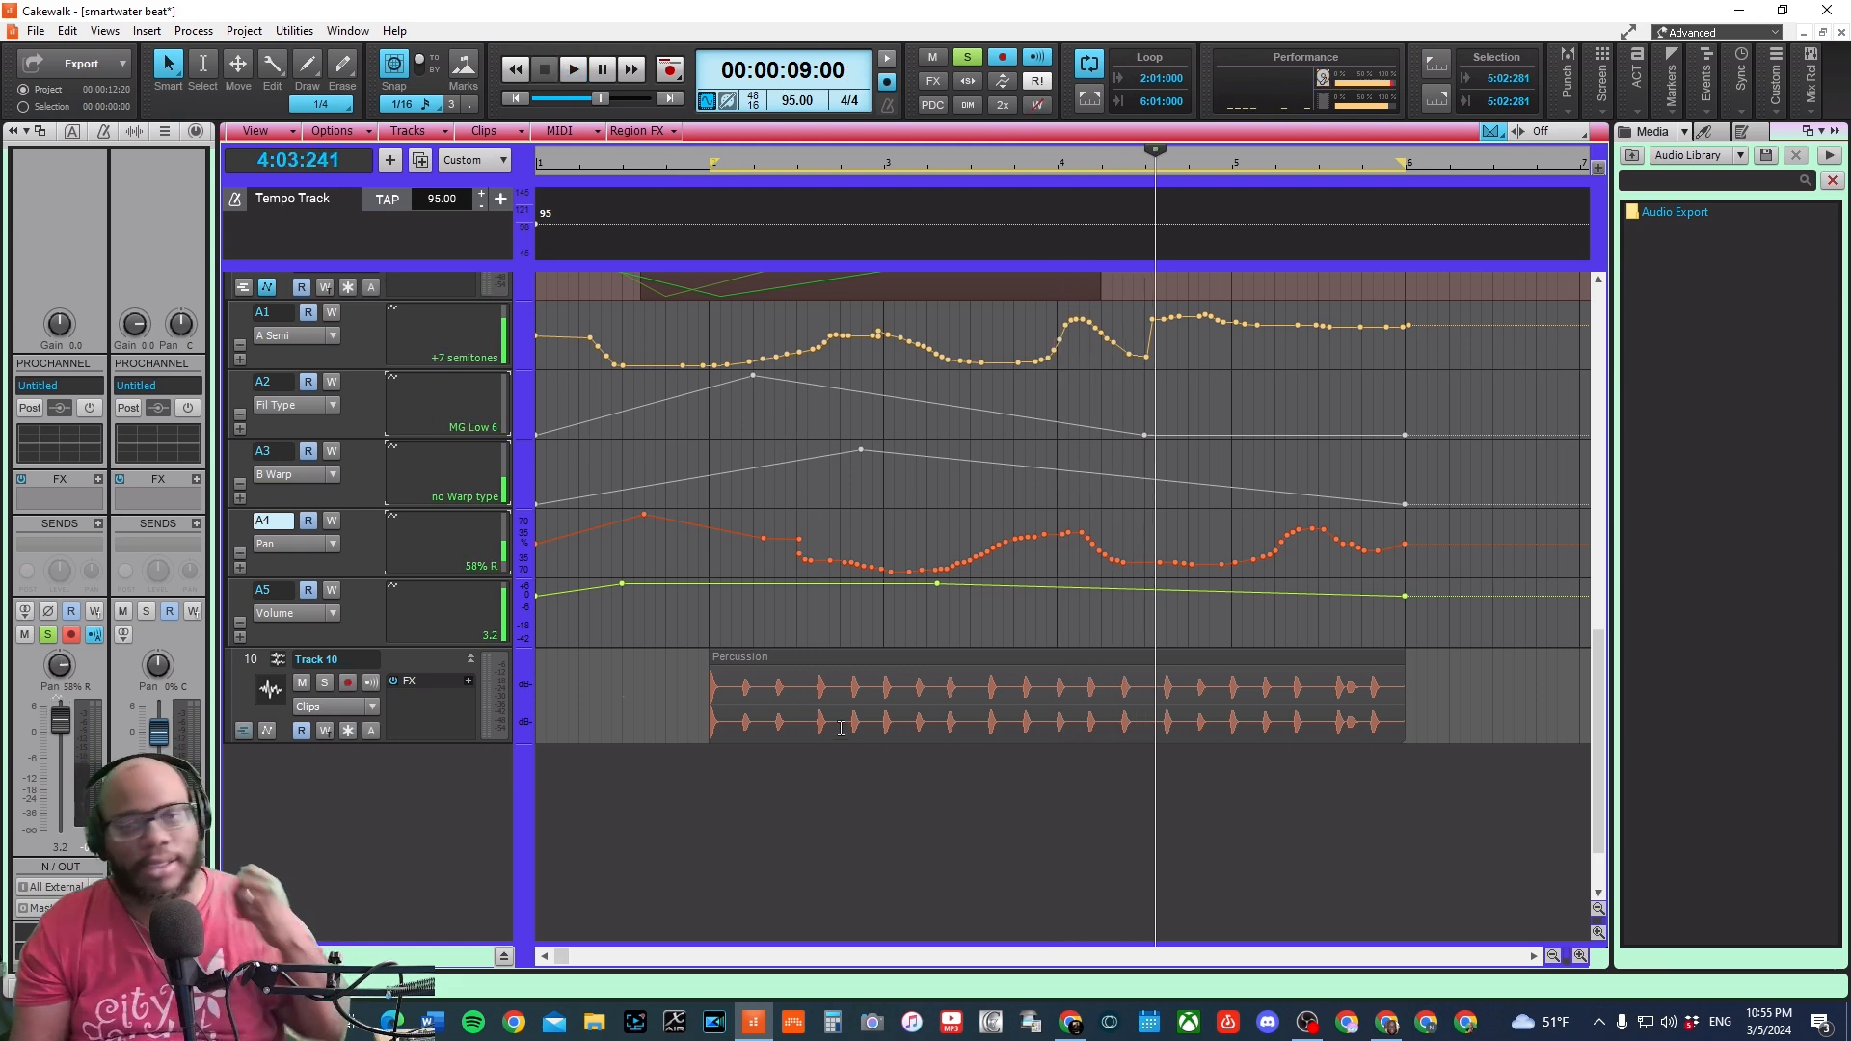
- Replace the Serum 1 track's synth with Vital (VST3), choosing to work offline at sign-in and installing its downloaded content
scroll(810, 655, up, 3)
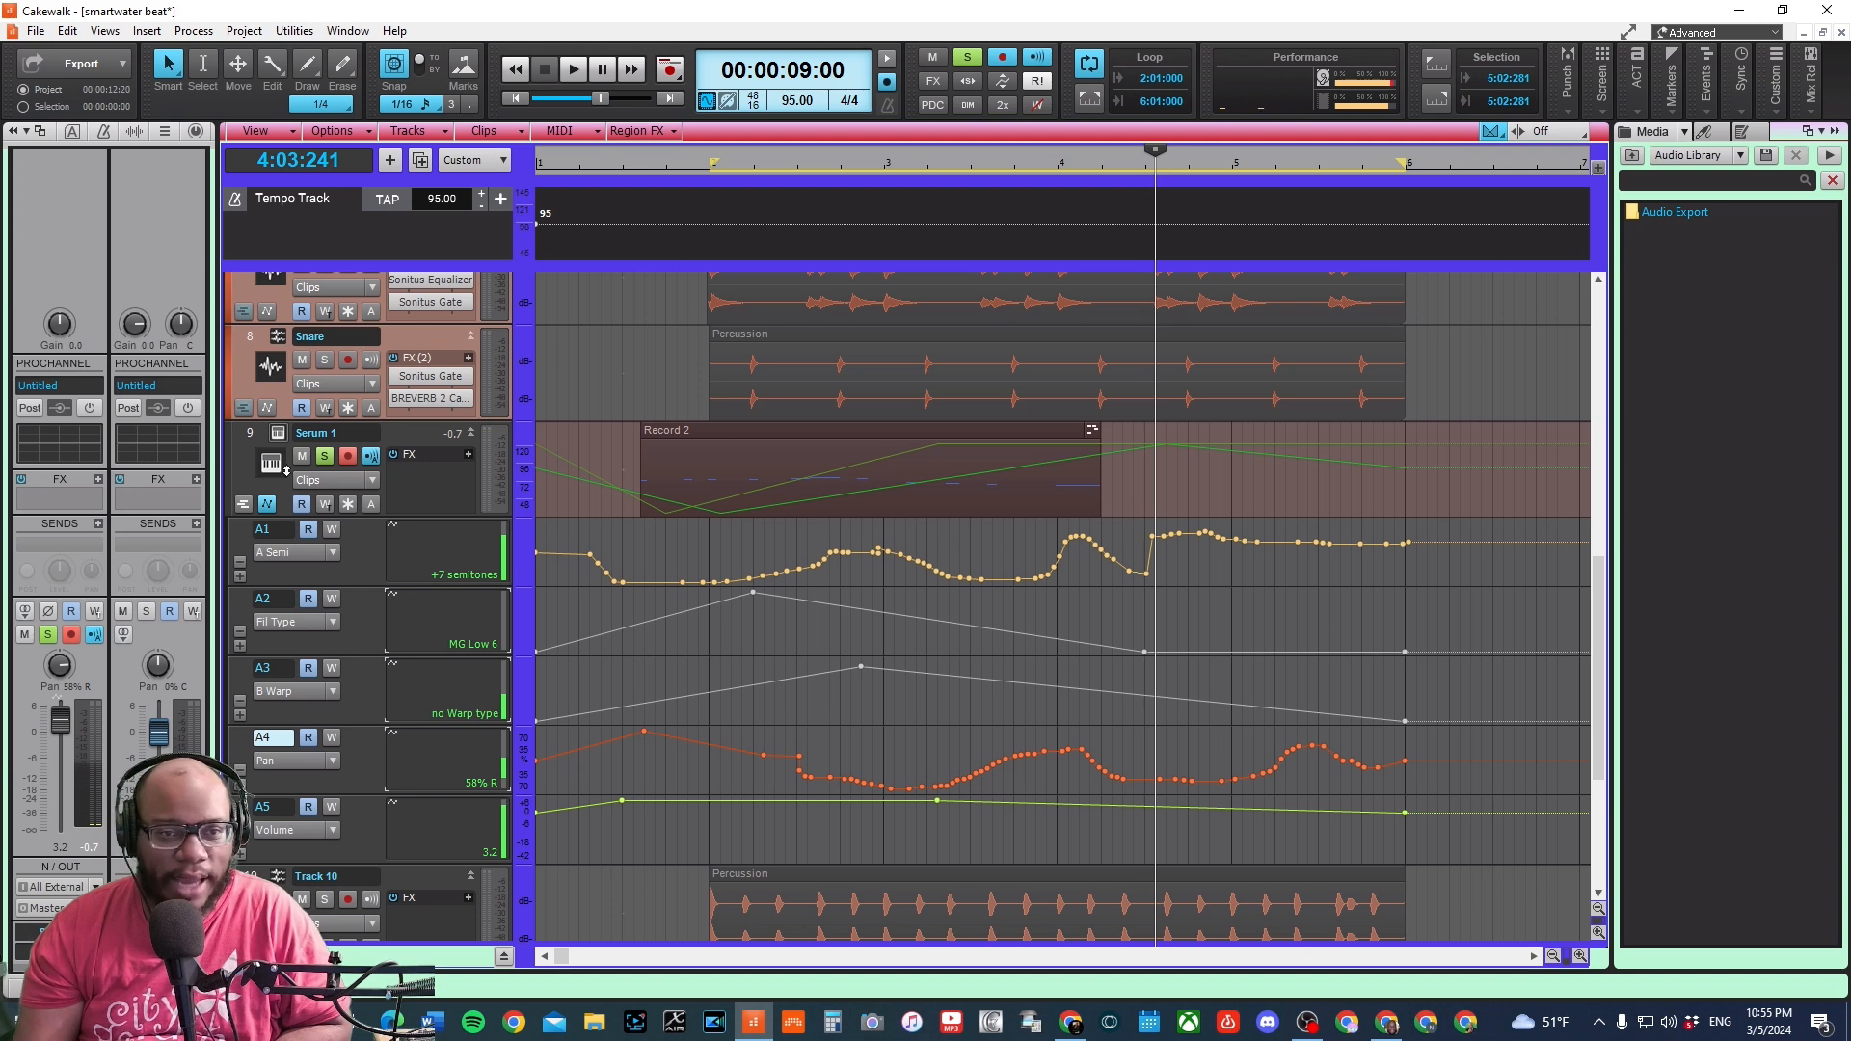
right_click(277, 435)
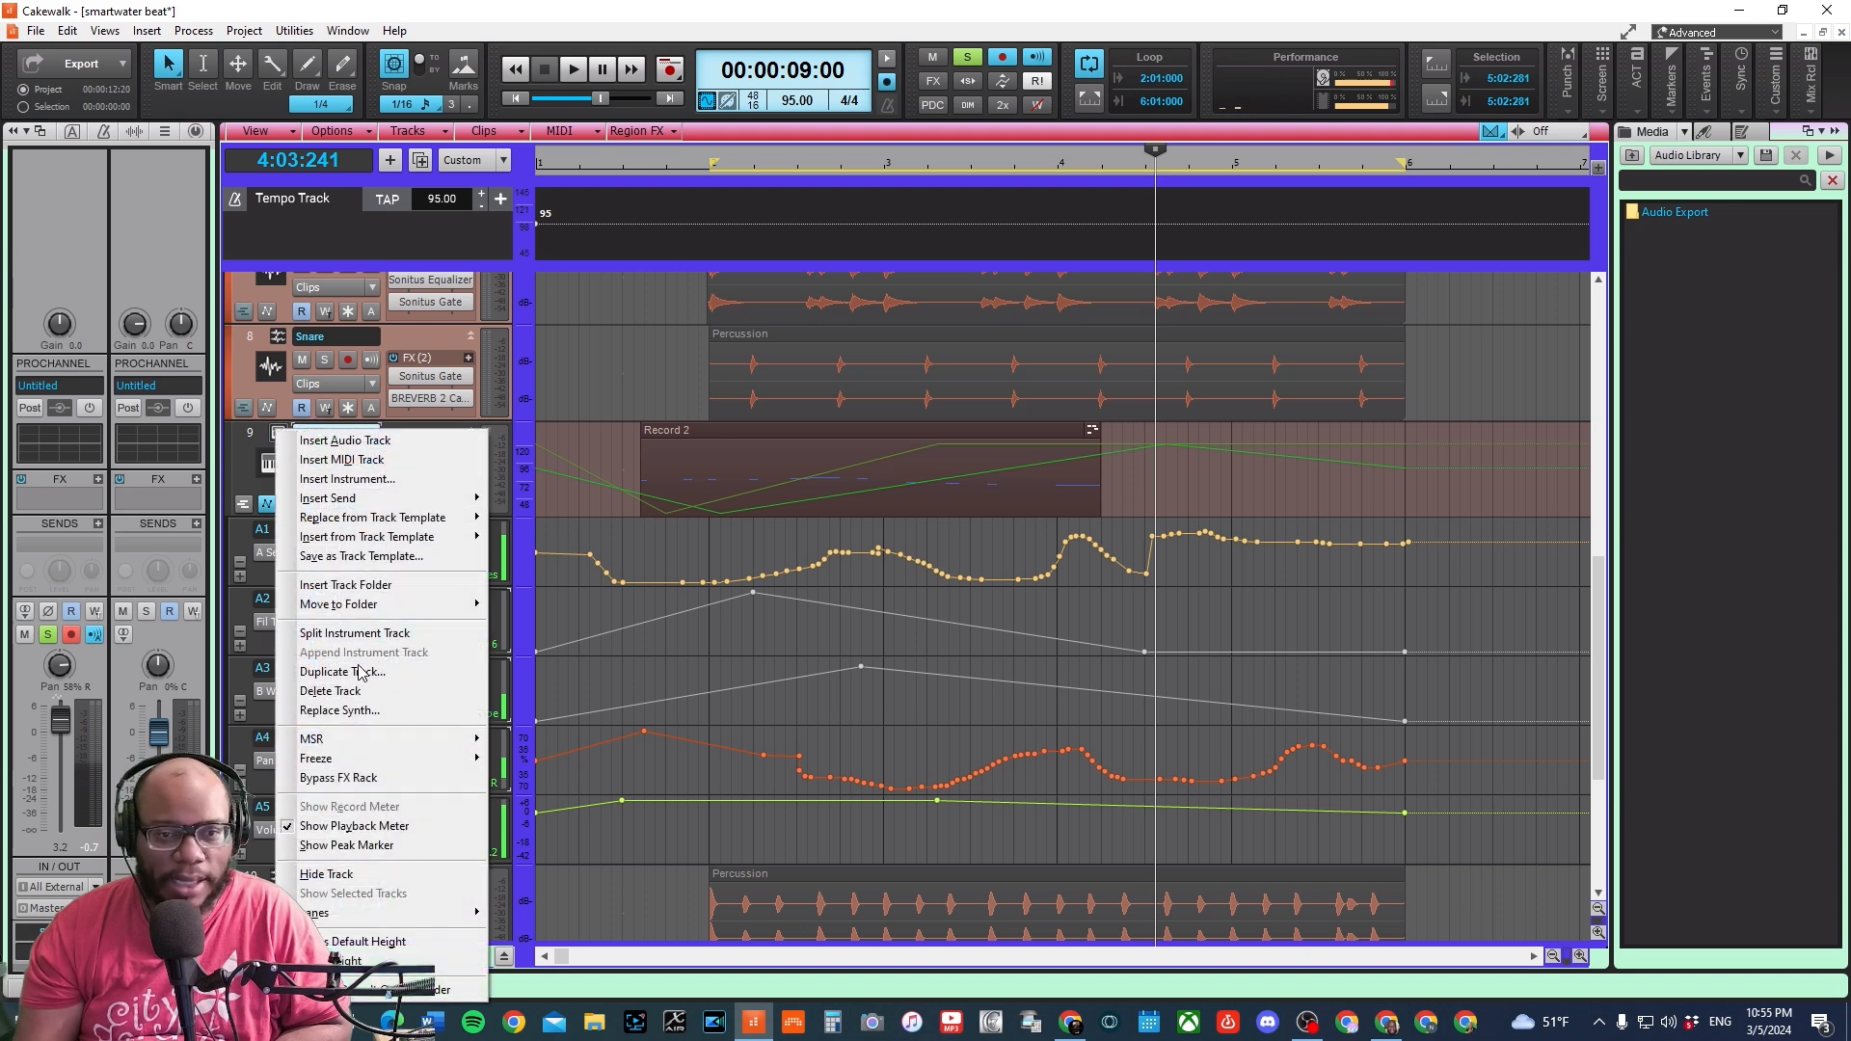
click(373, 710)
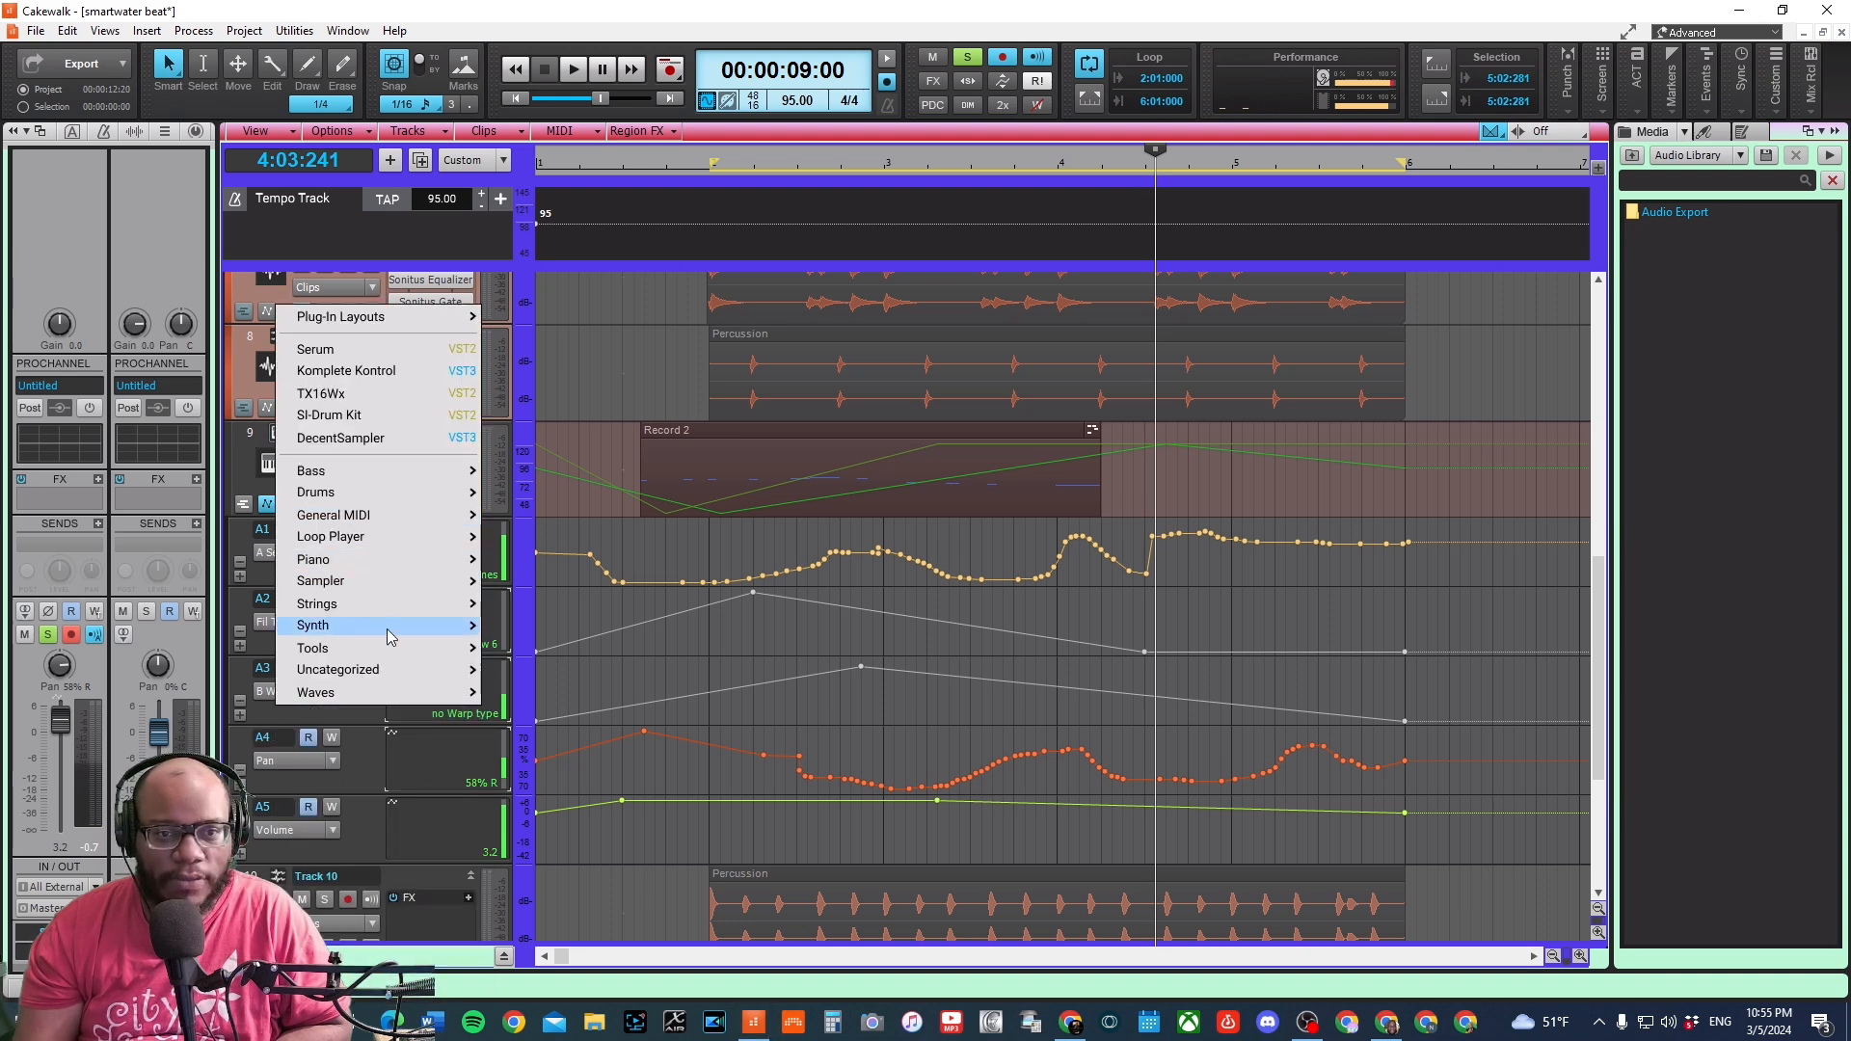
mouse_move(391, 678)
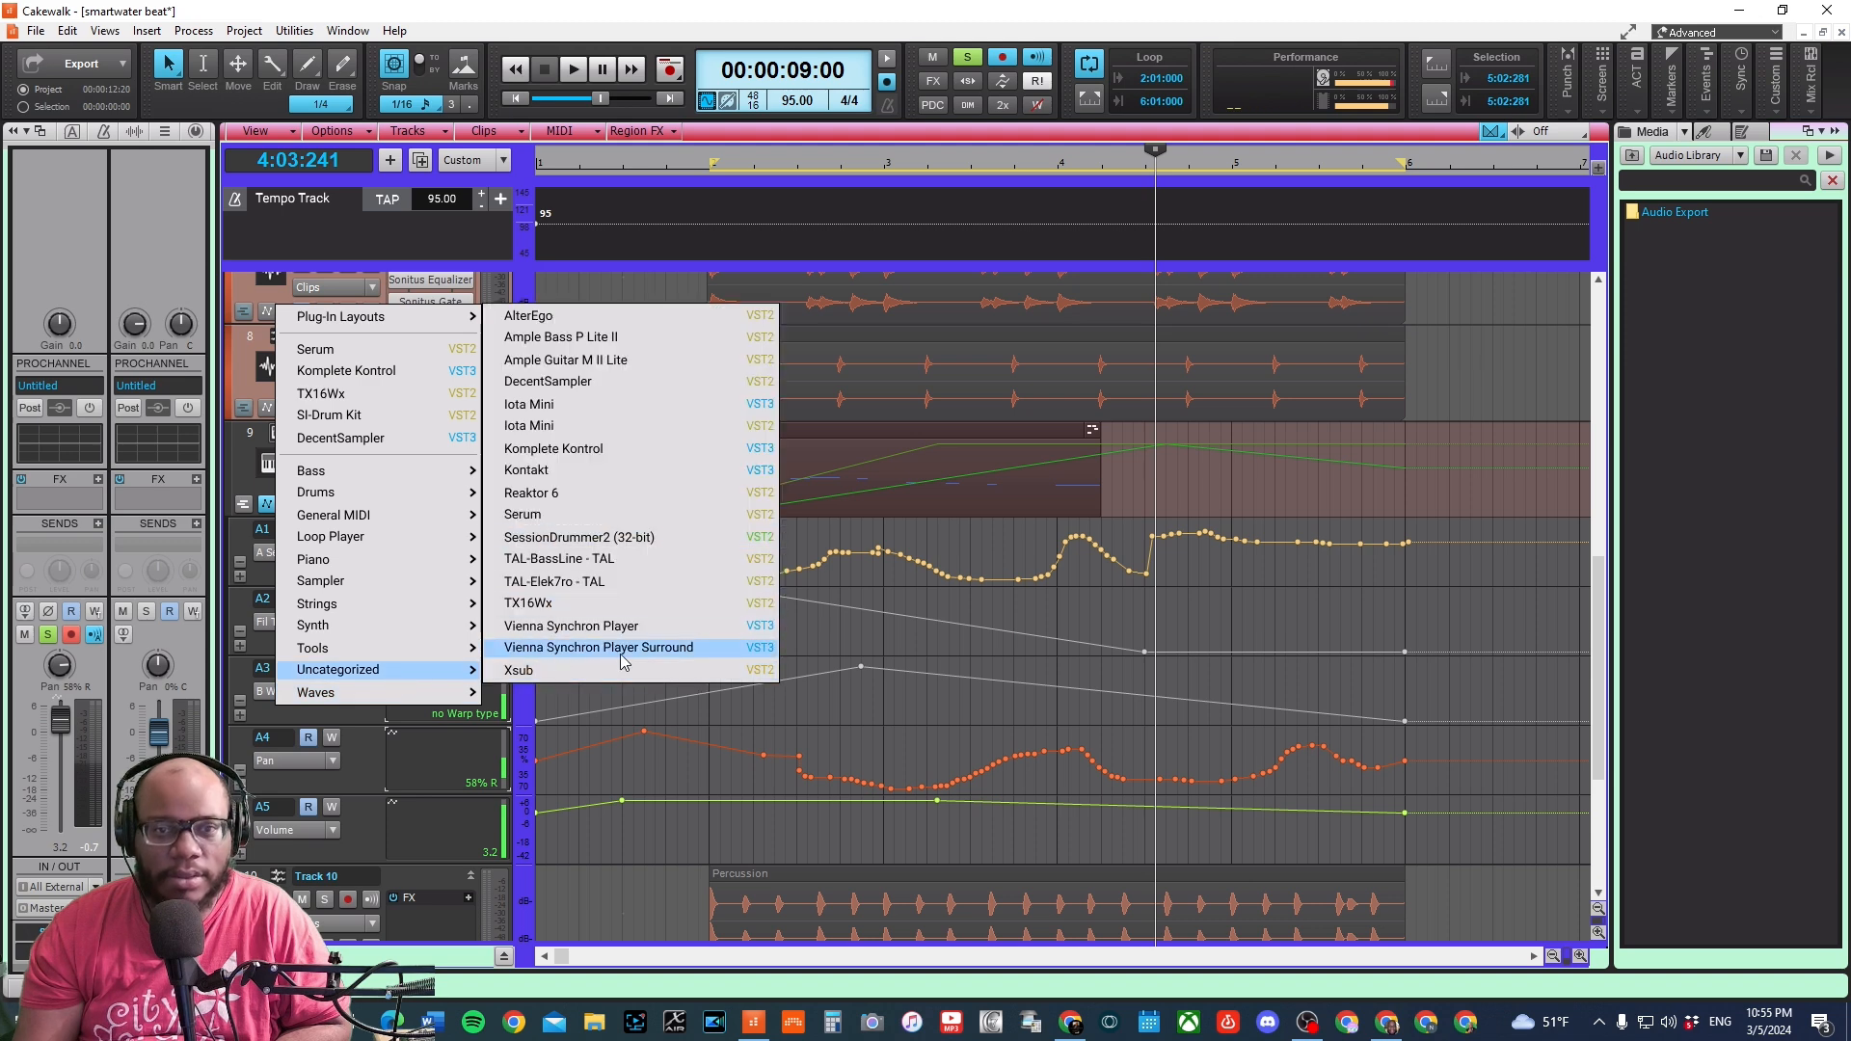
mouse_move(398, 628)
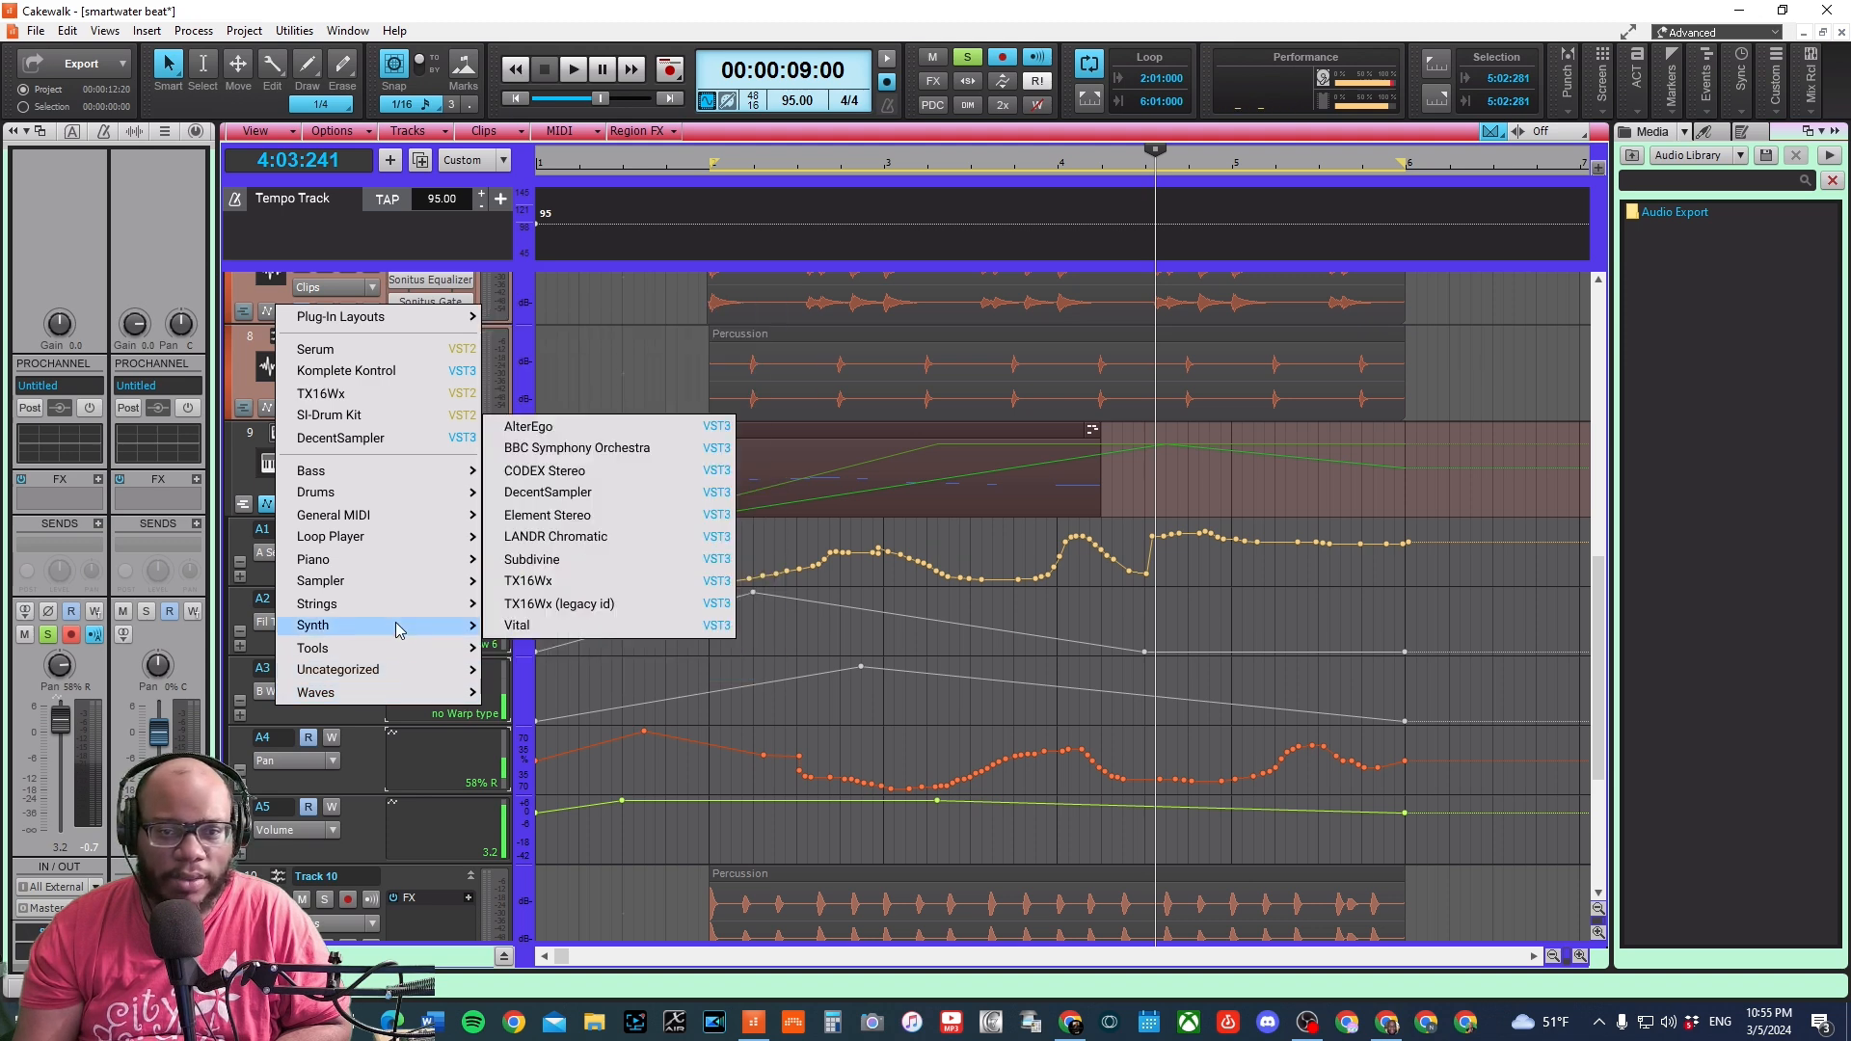
click(526, 624)
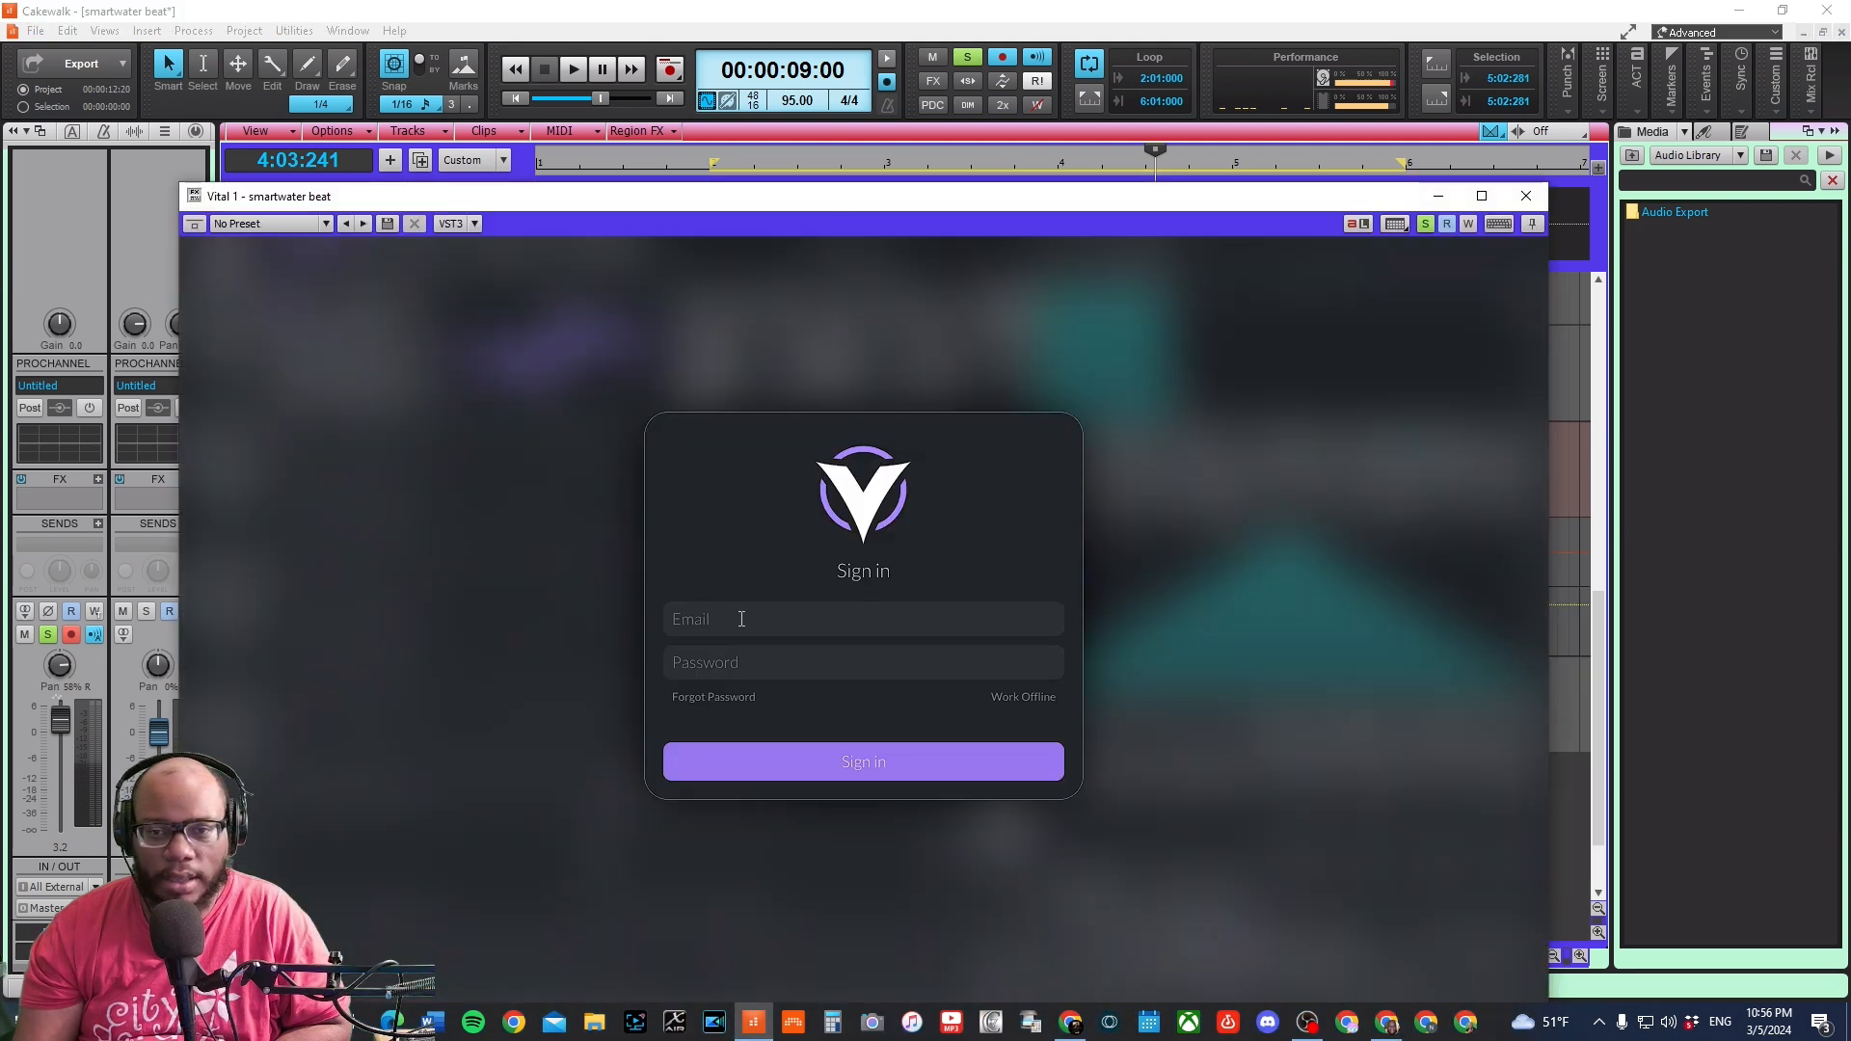
click(1022, 696)
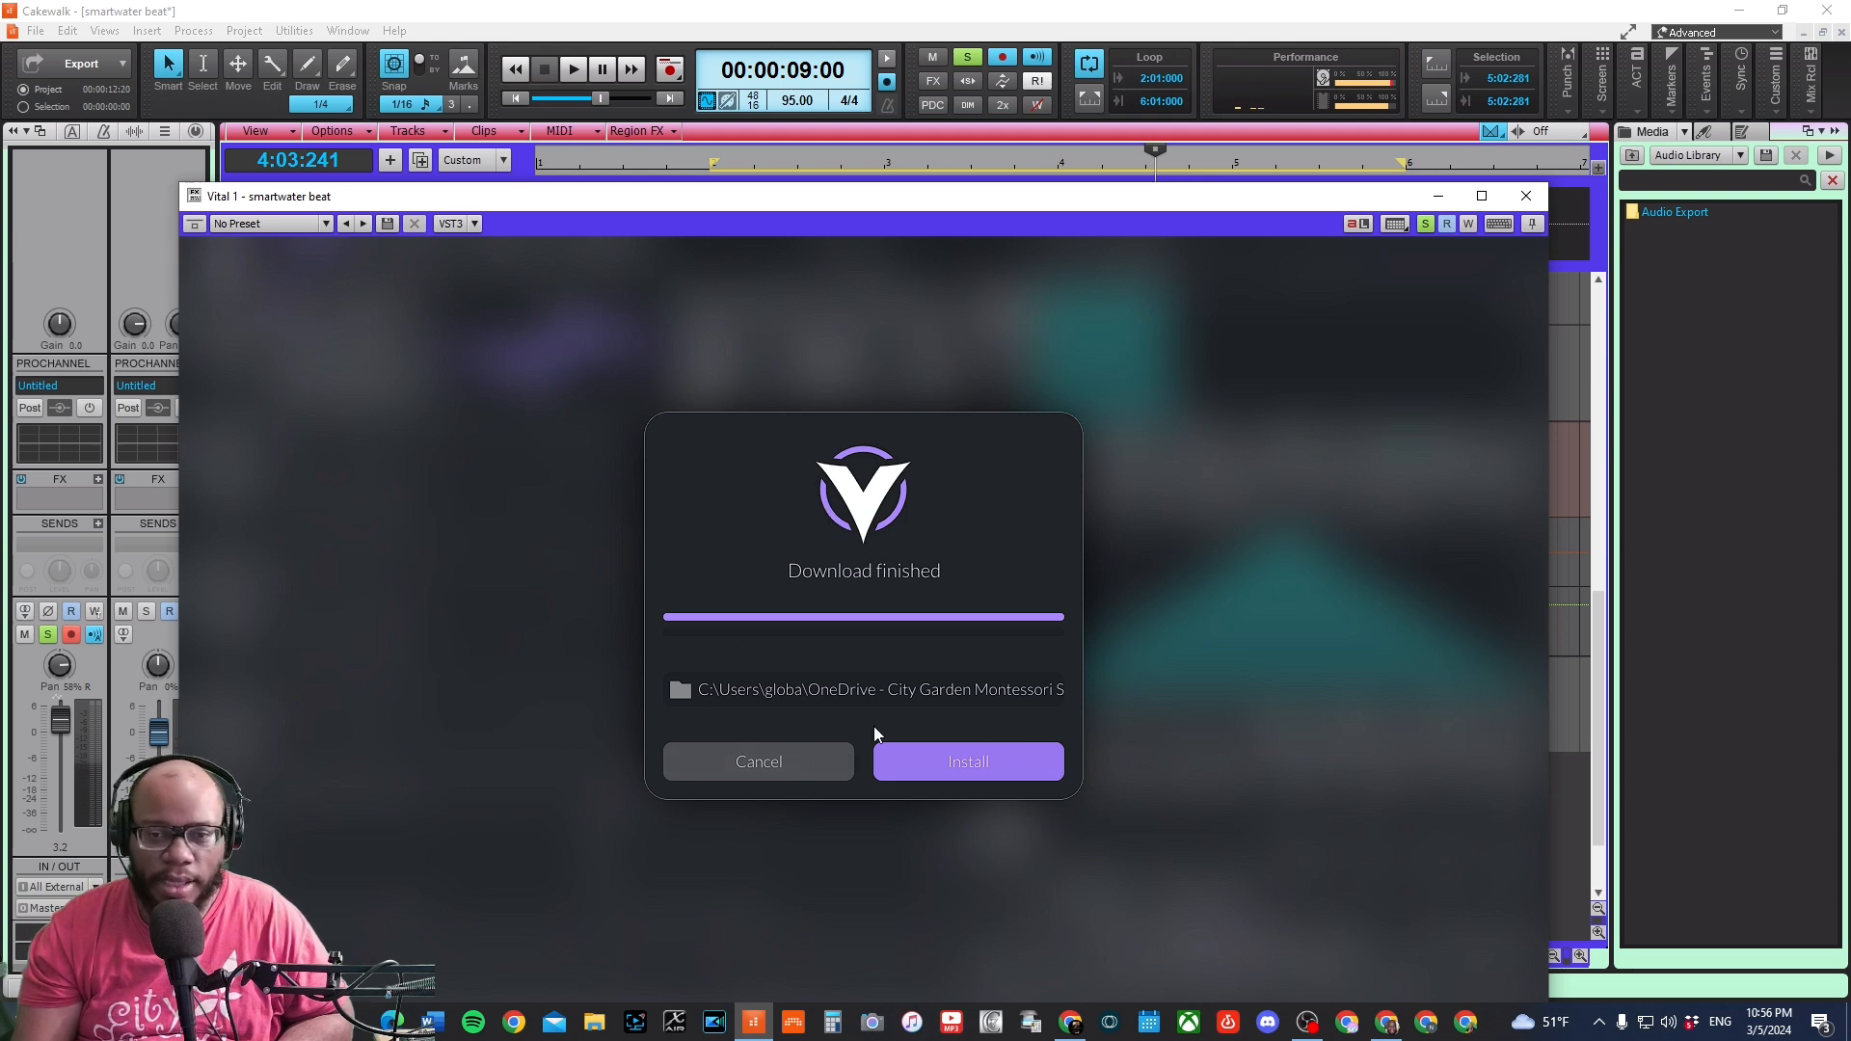
click(950, 771)
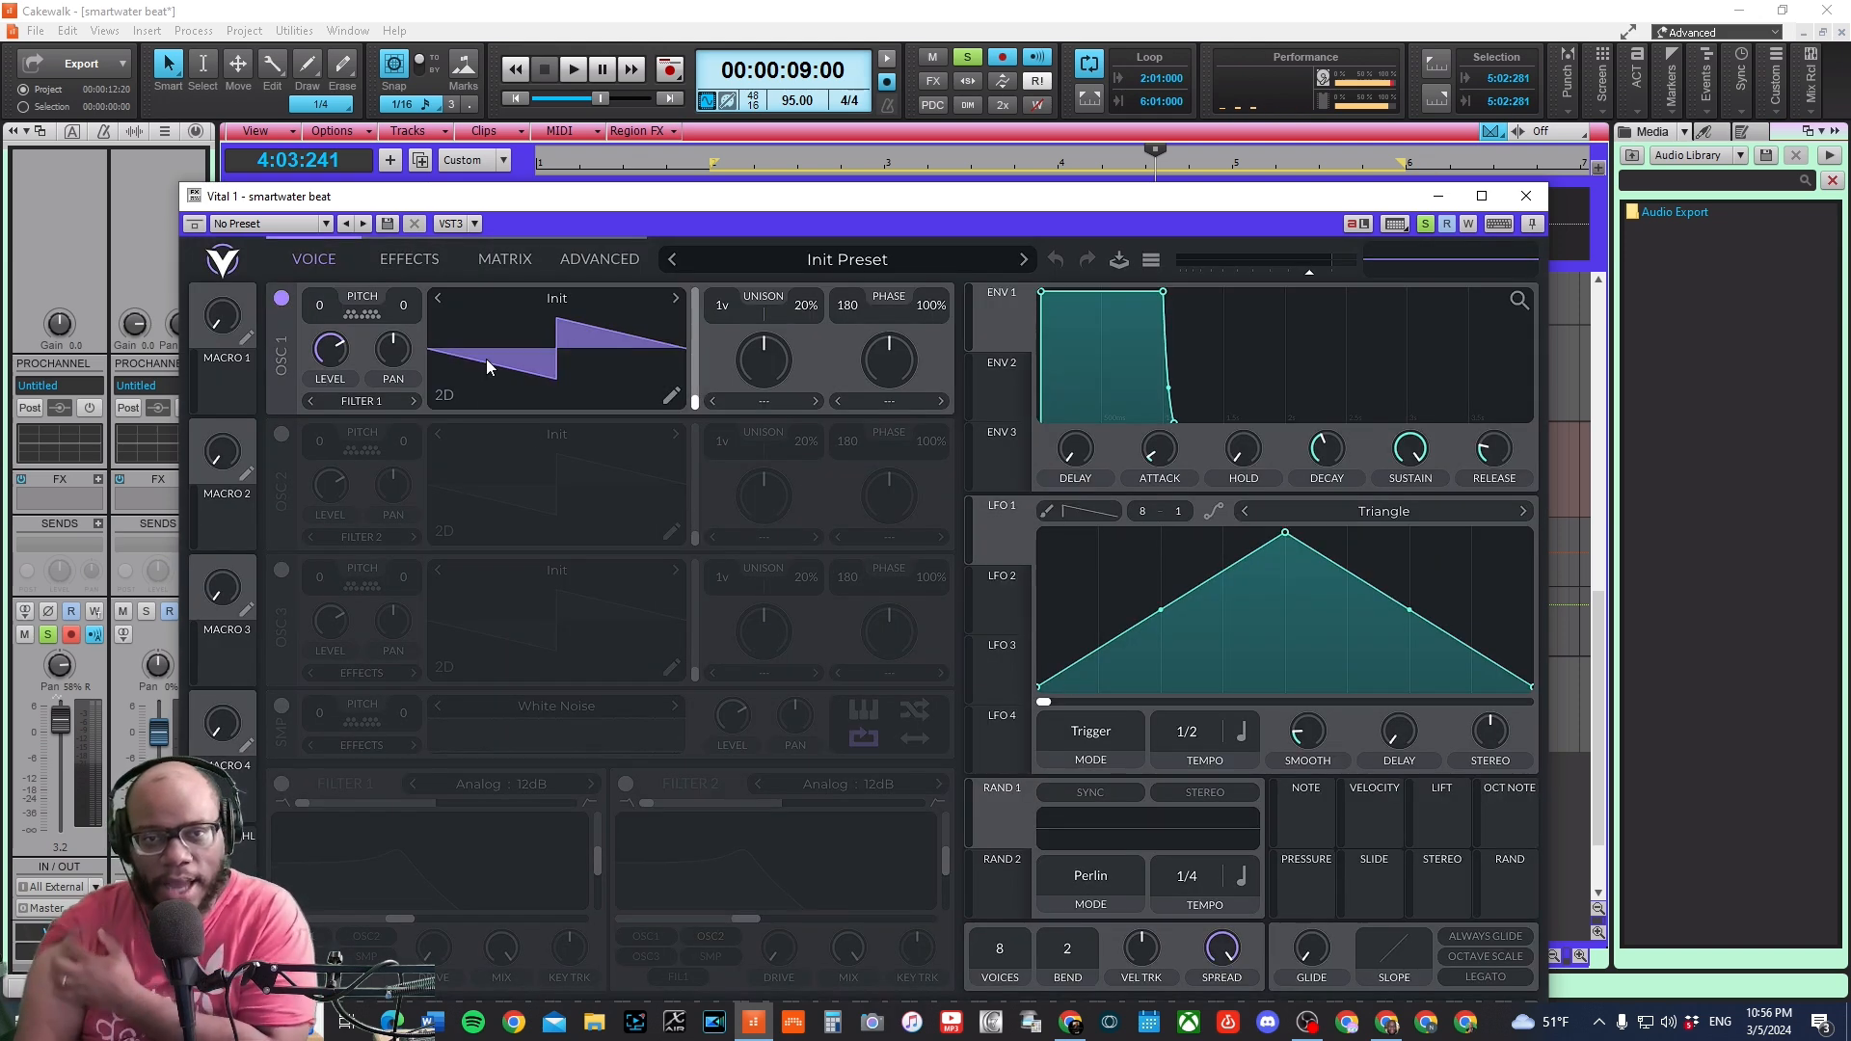
- Play back the recorded melody through Vital's Init Preset from around measure 1, keeping the synth window clear of the tracks, and close that window
drag(823, 197, 839, 59)
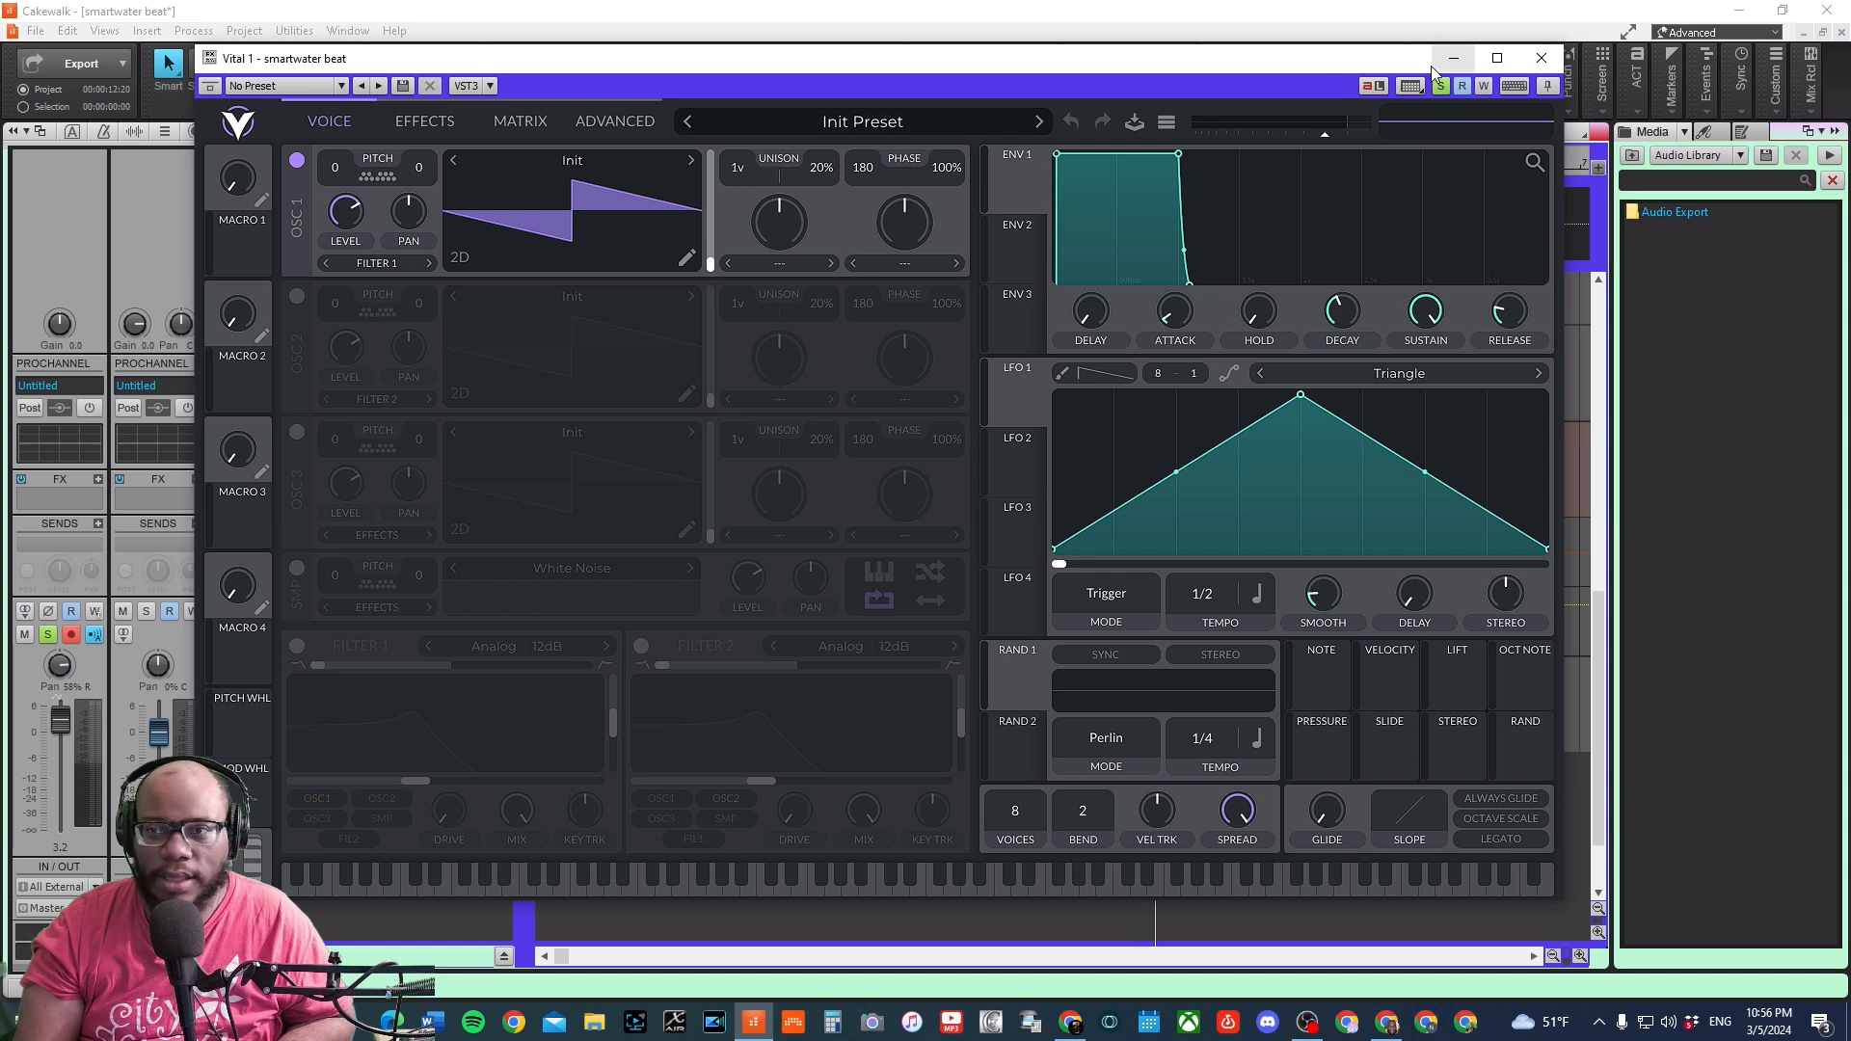
drag(1061, 87, 1076, 666)
click(586, 162)
key(space)
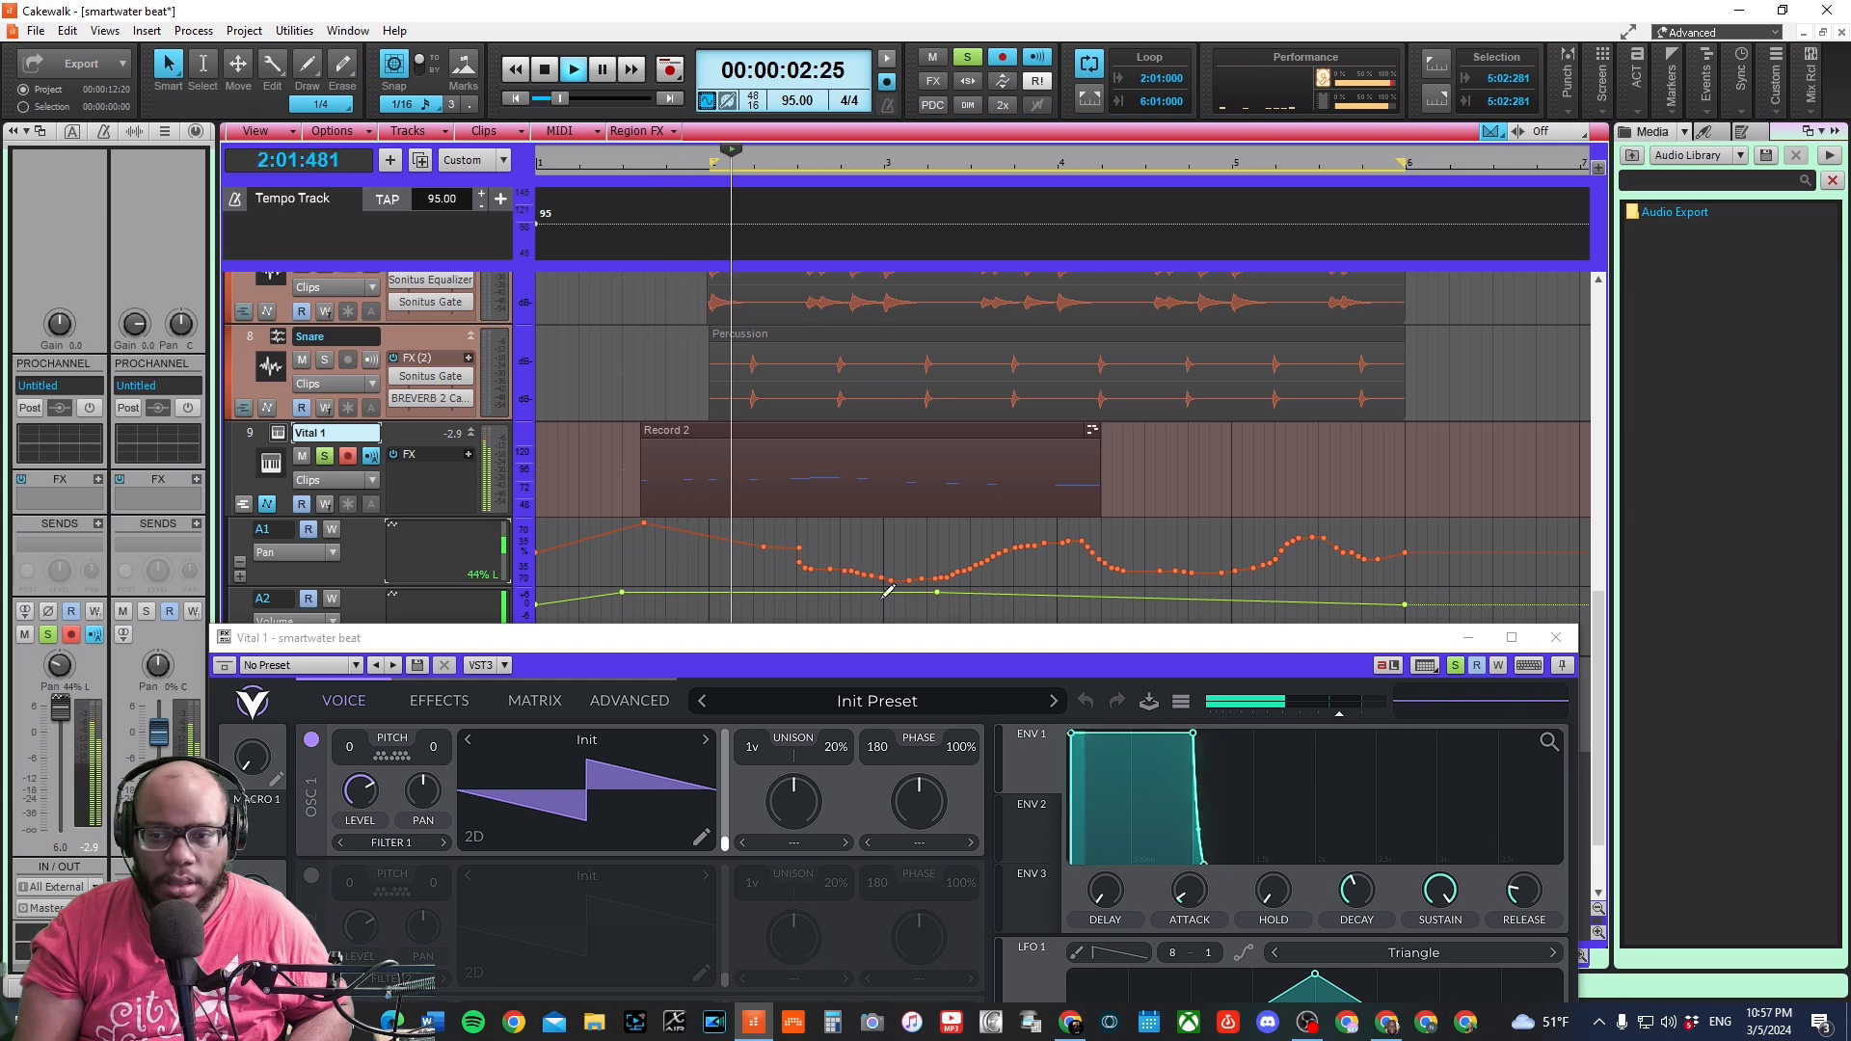
drag(959, 644, 879, 217)
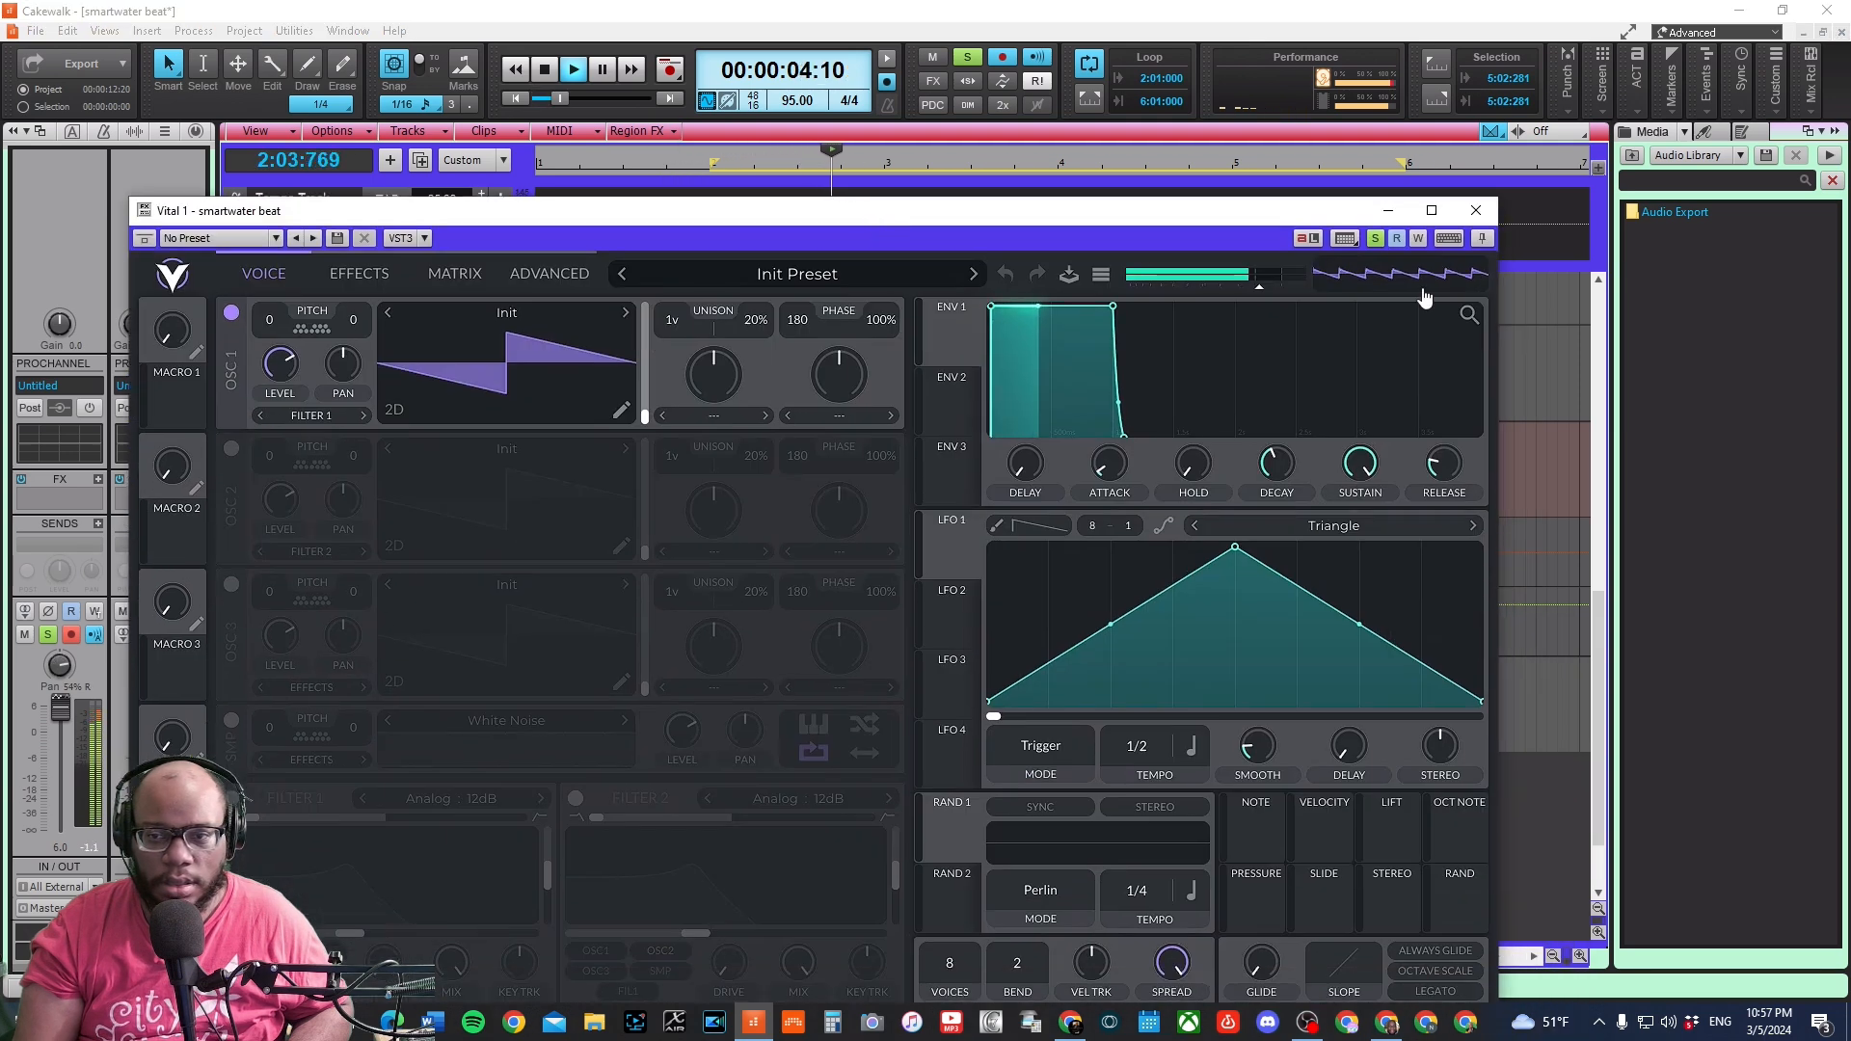
click(1474, 213)
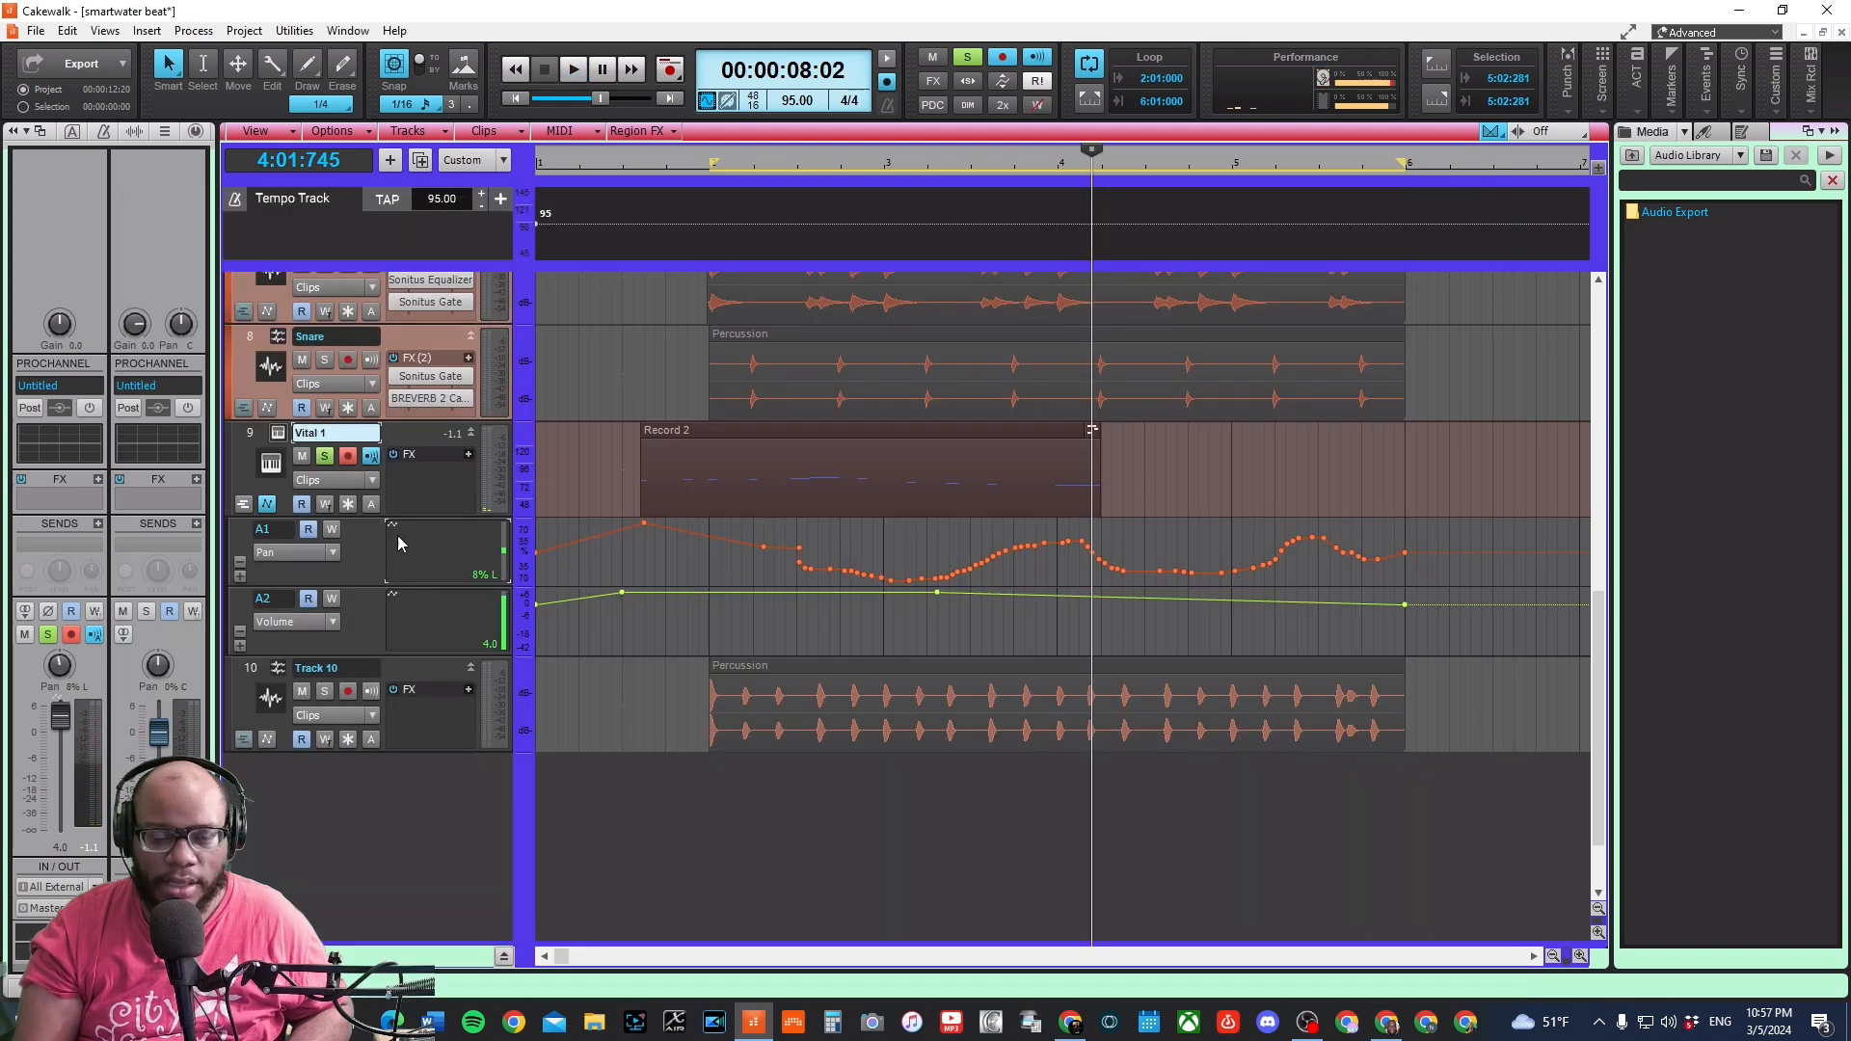
- Hide the Vital 1 track's automation lanes and show them again
click(240, 563)
click(240, 572)
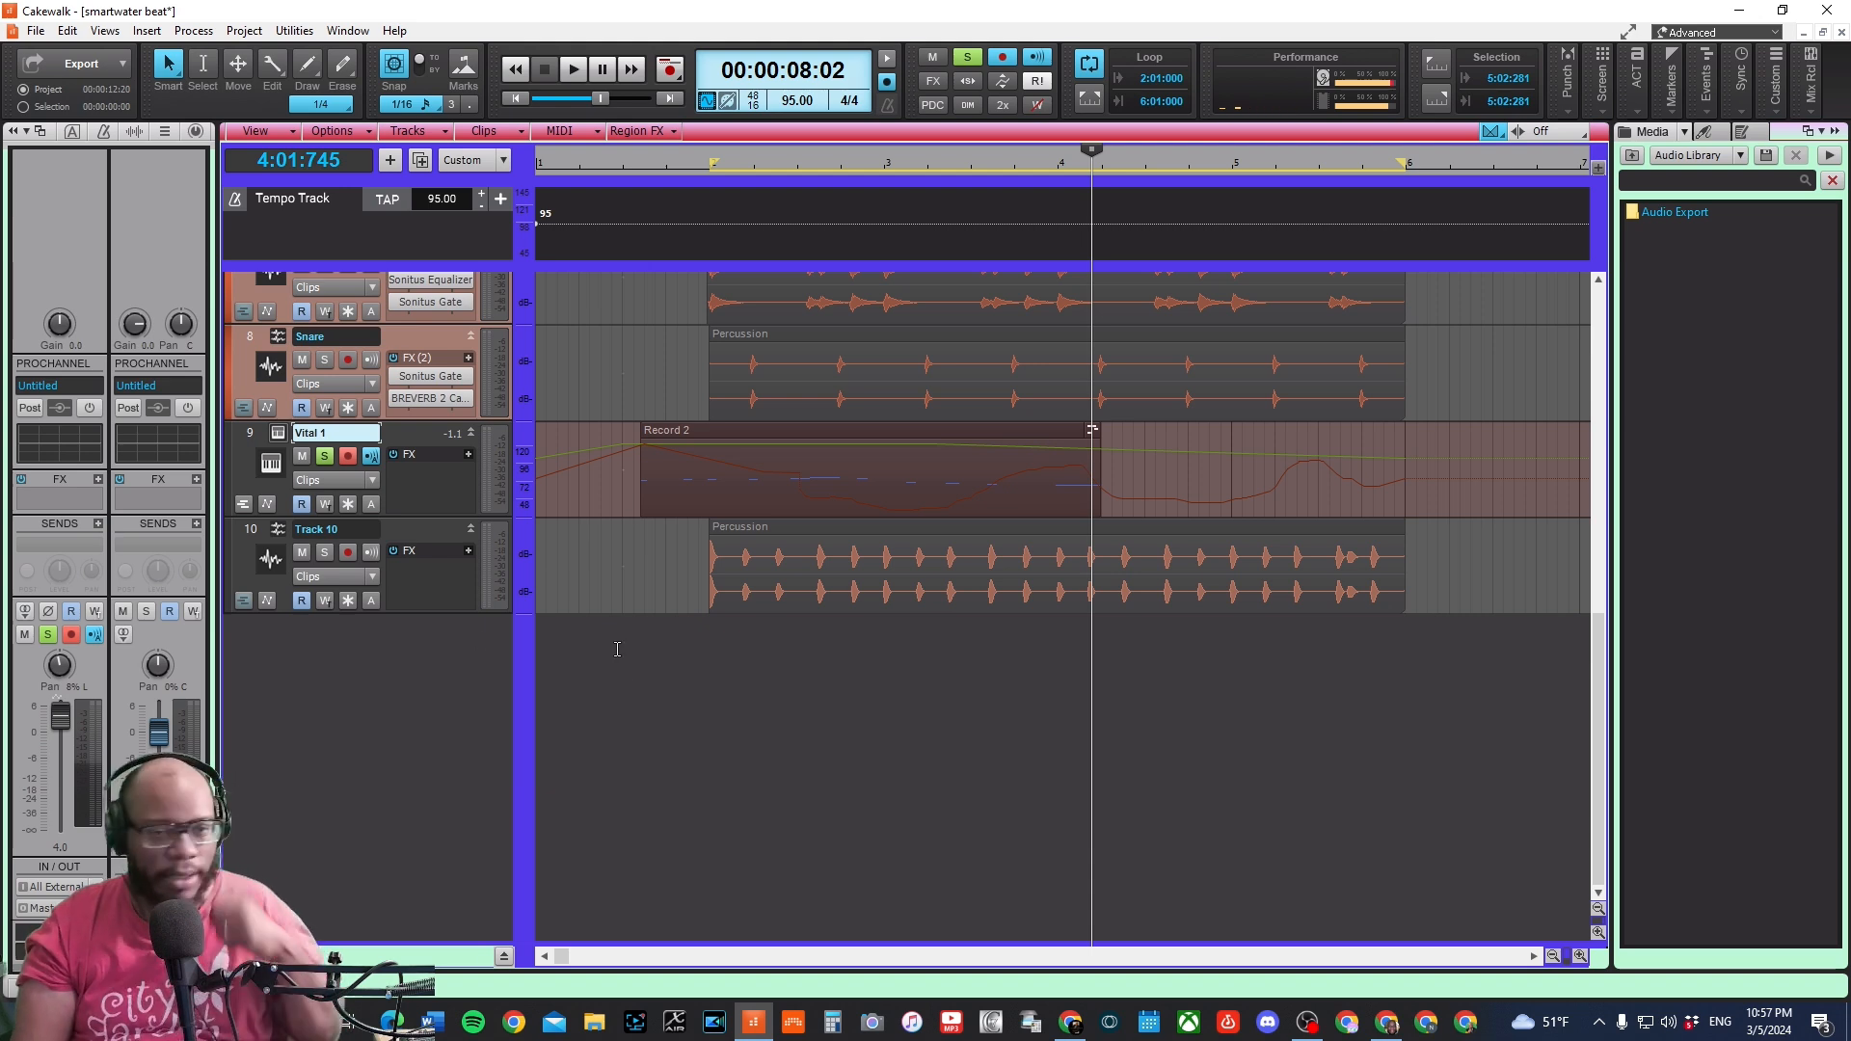
click(267, 503)
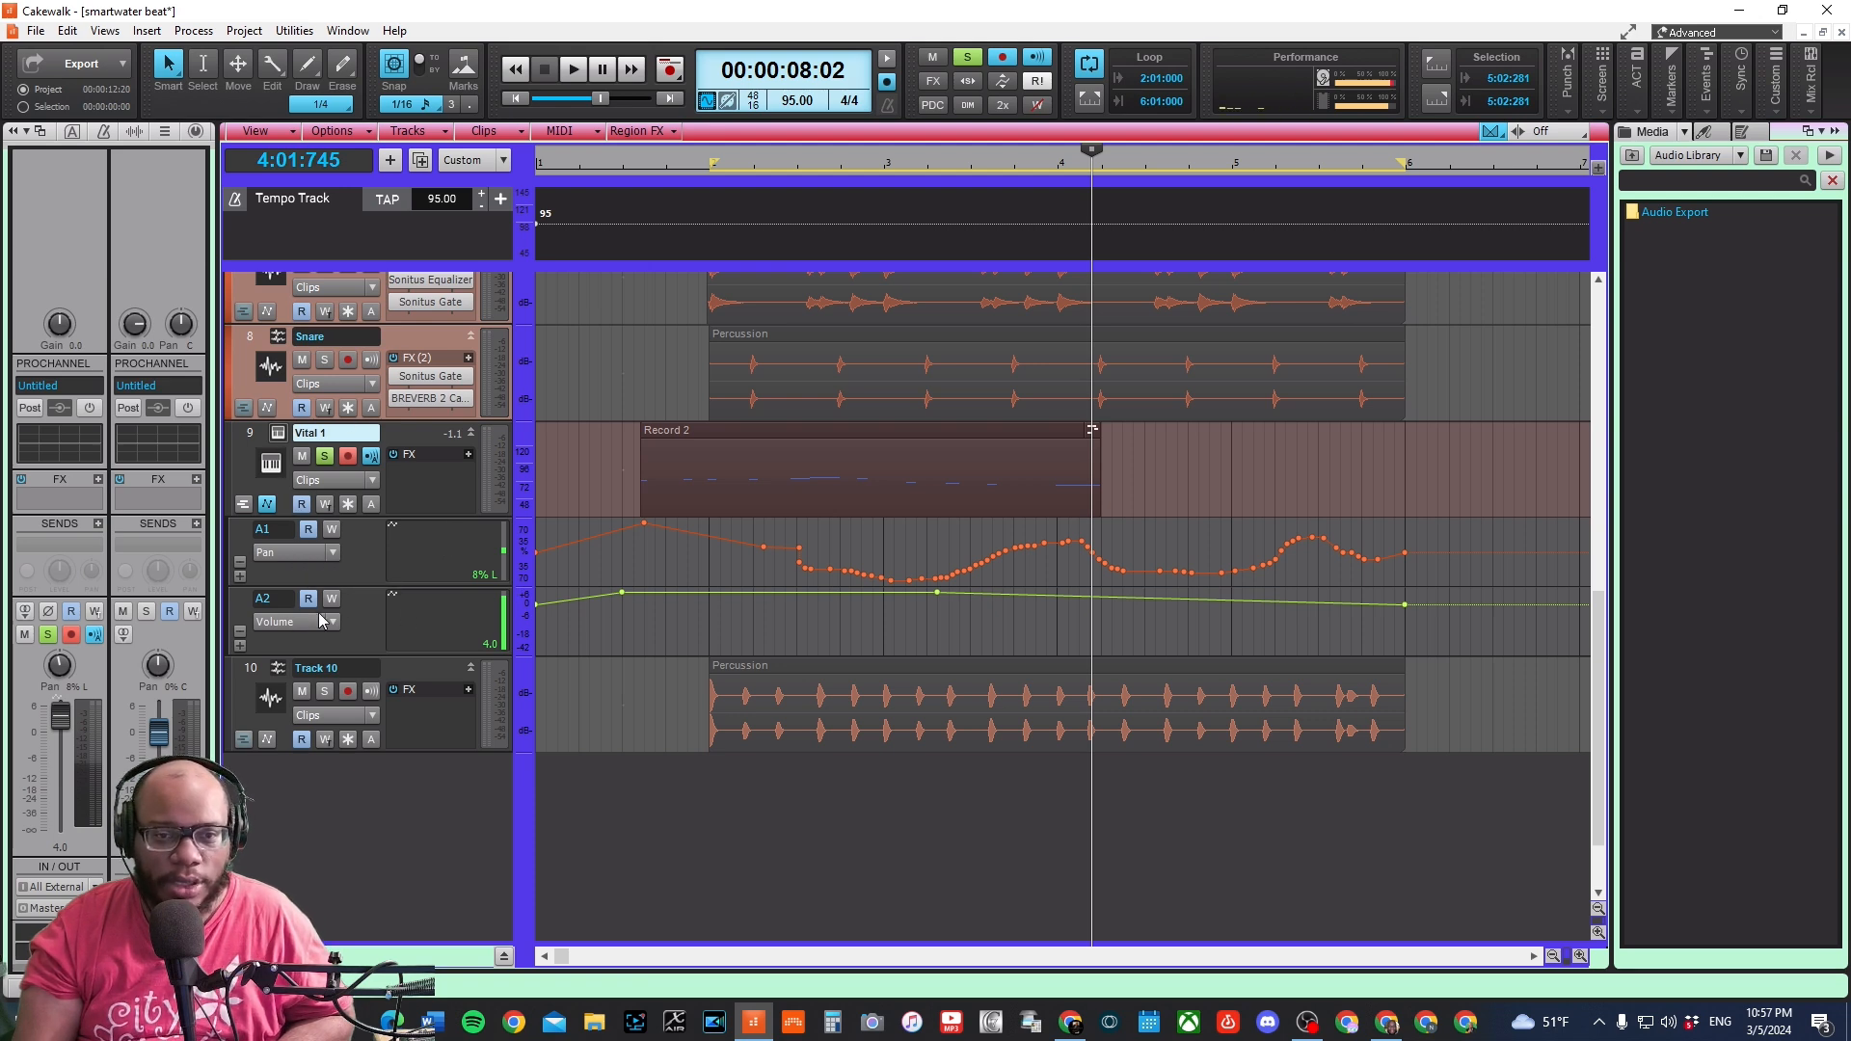
- Add automation lane A3 below the Volume lane with Automated Mute selected, and reopen its list of parameters
click(240, 645)
click(295, 692)
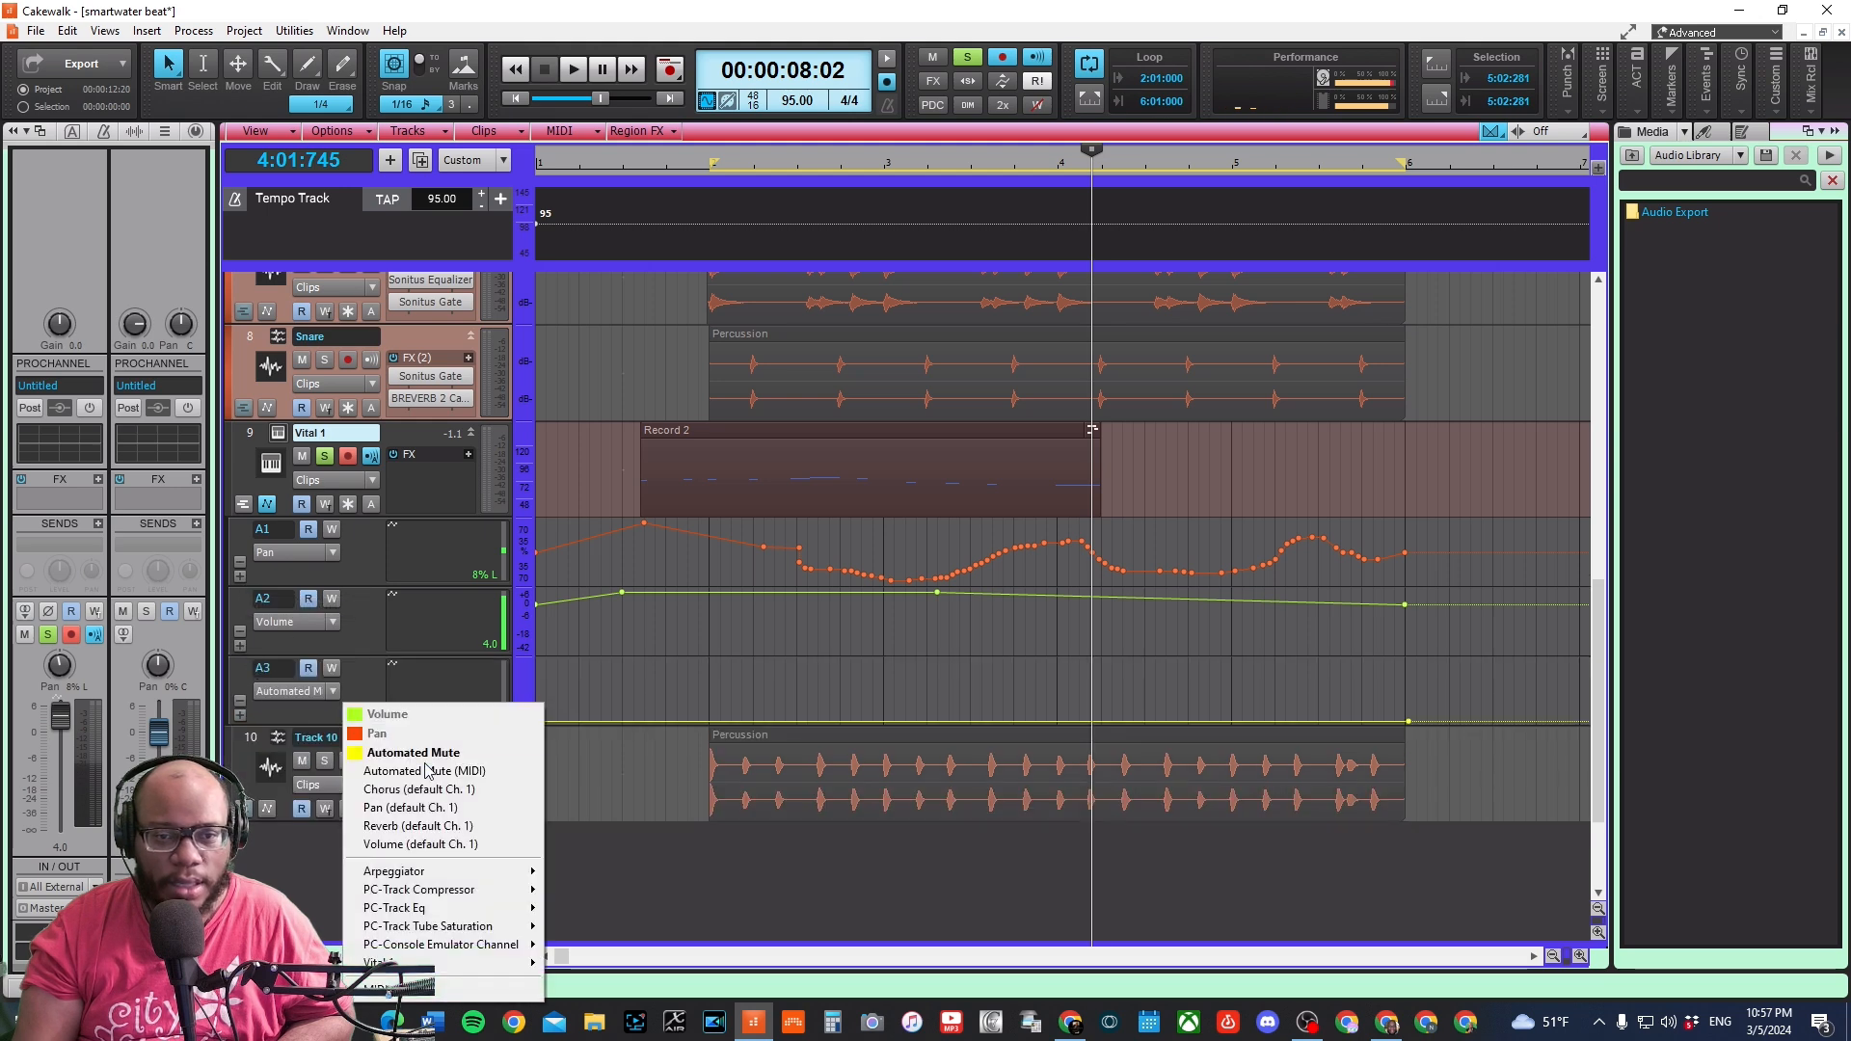
click(455, 760)
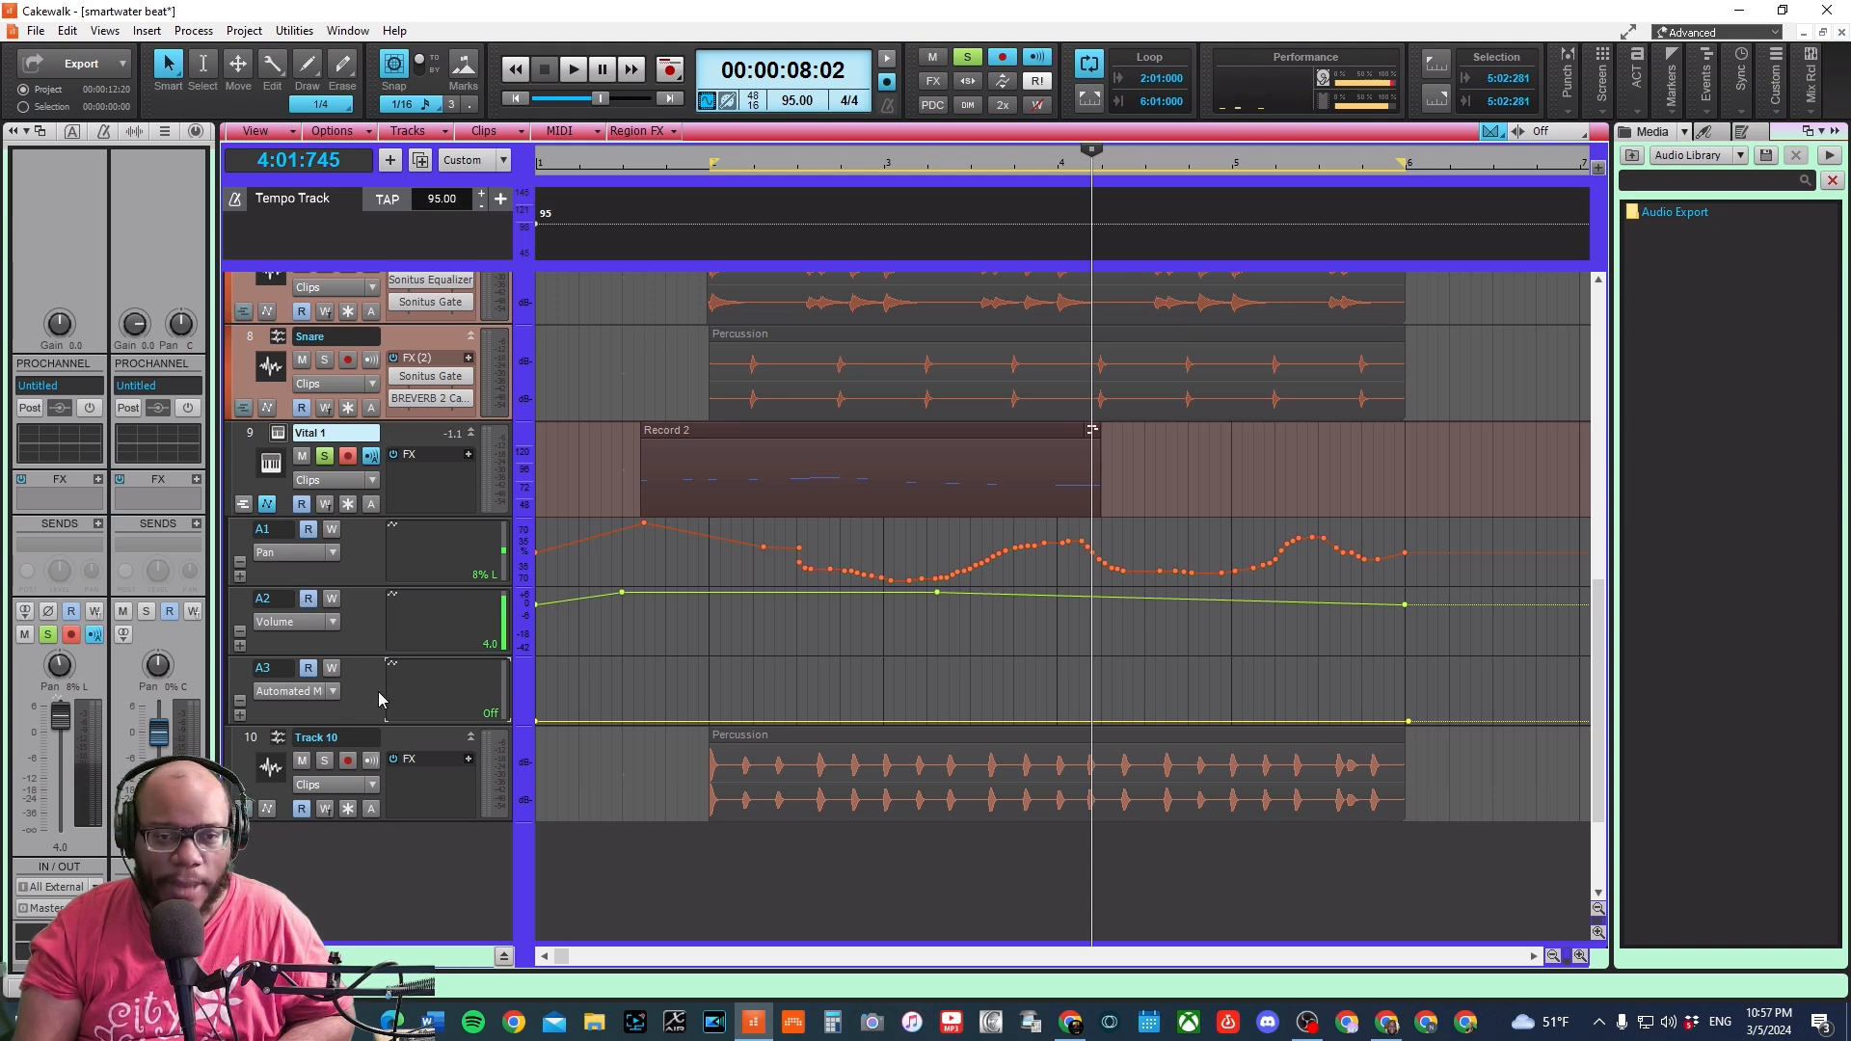
click(341, 691)
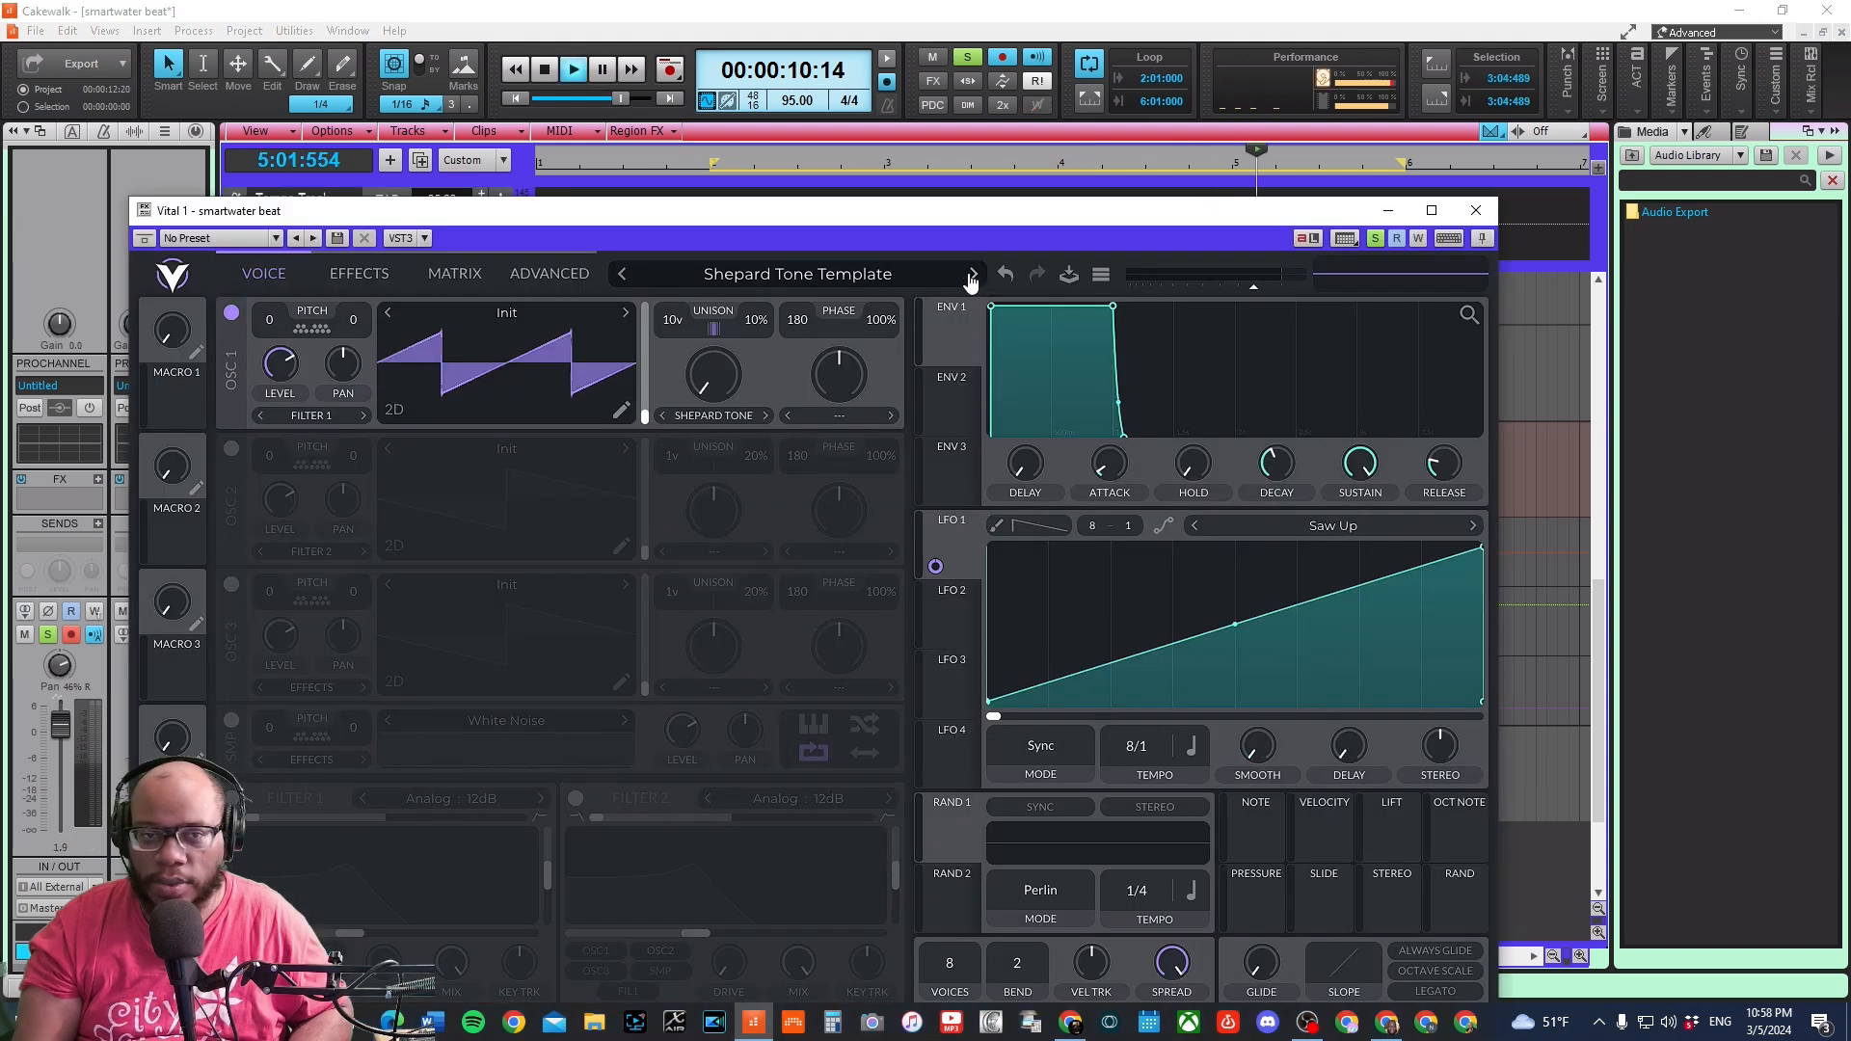
- Enable the Delay and Distortion effects in Vital, leaving Chorus off
click(378, 273)
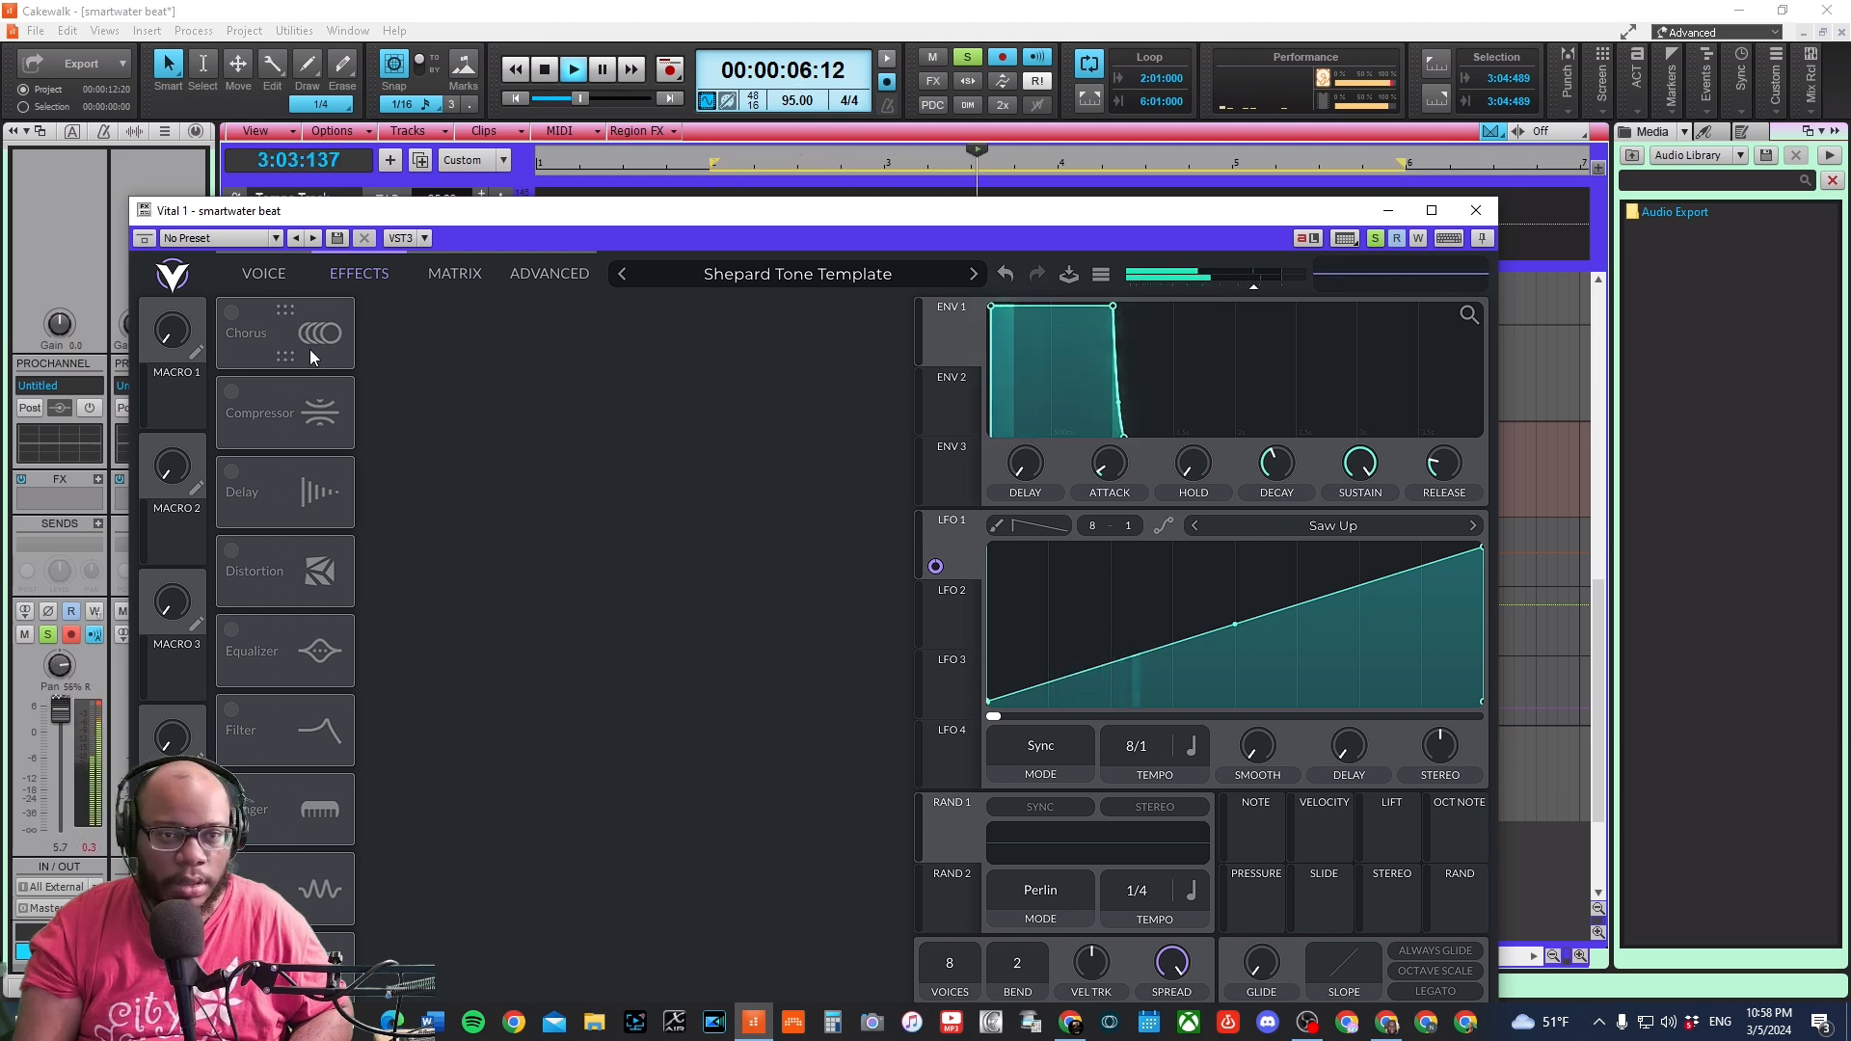
click(232, 313)
click(231, 313)
click(232, 471)
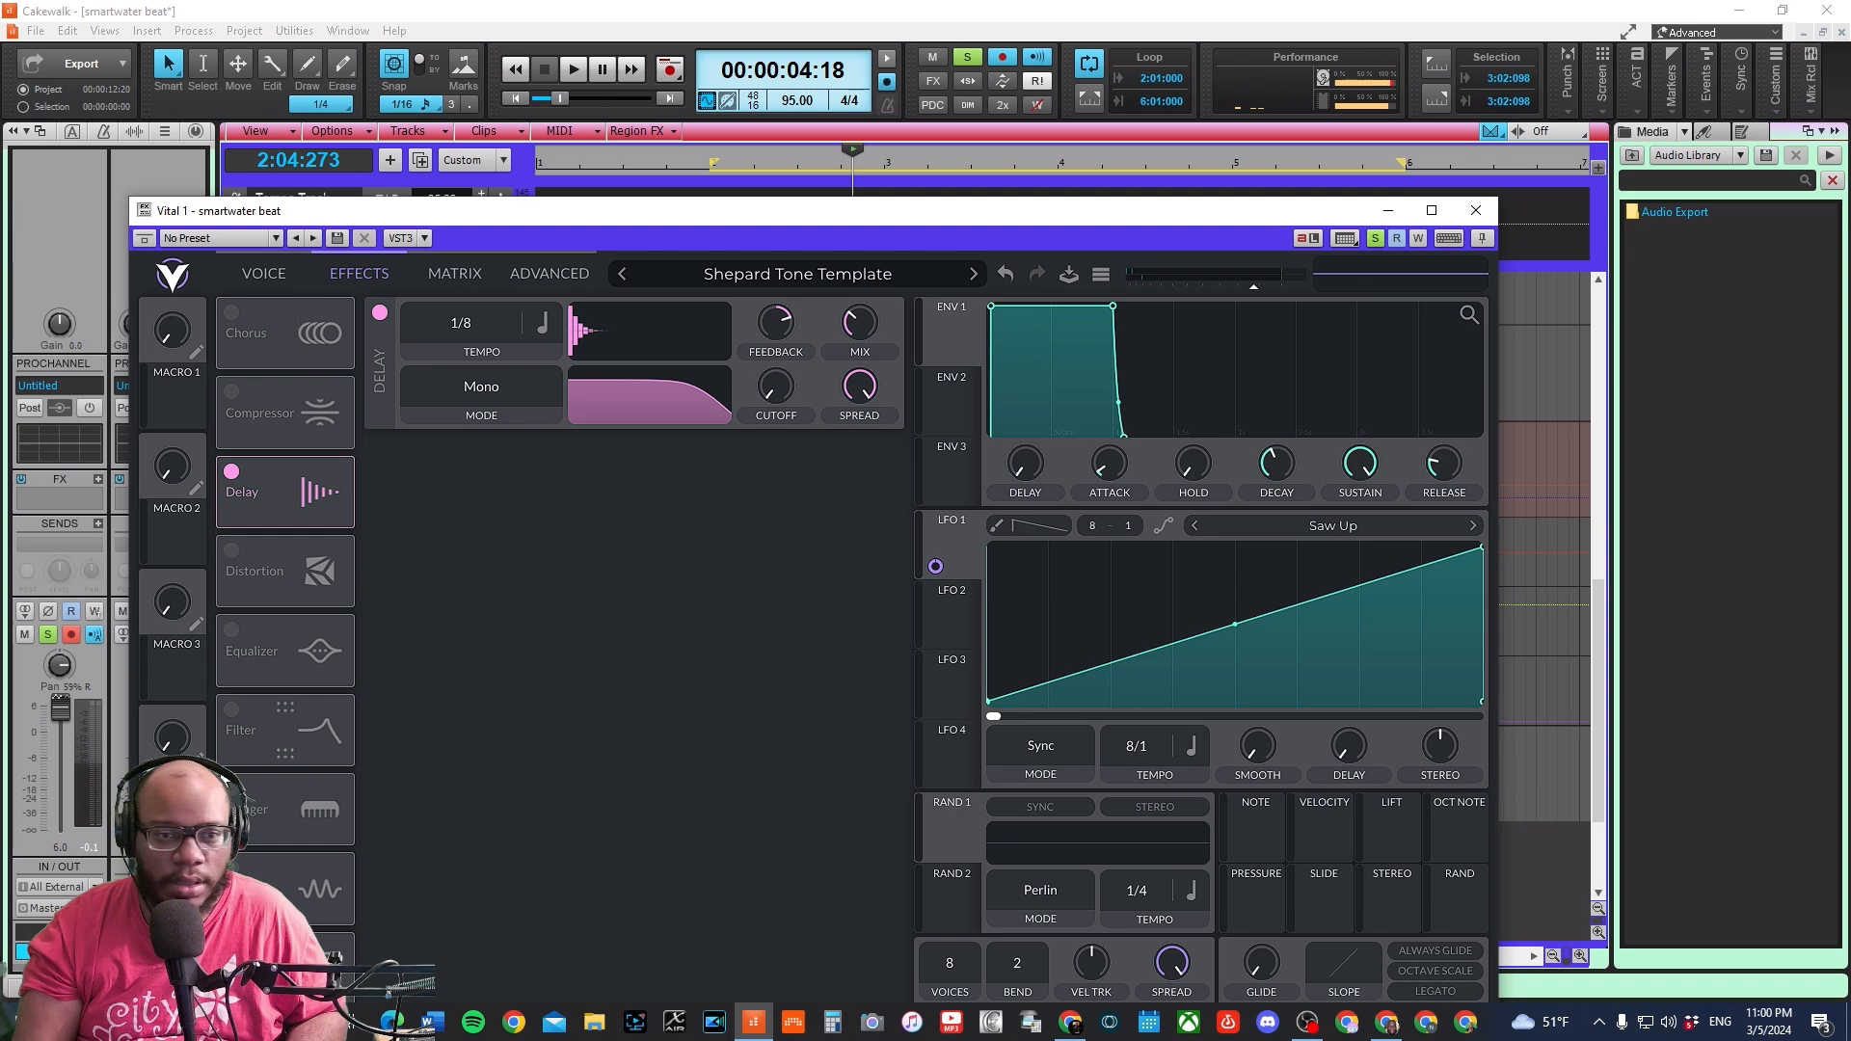
click(231, 551)
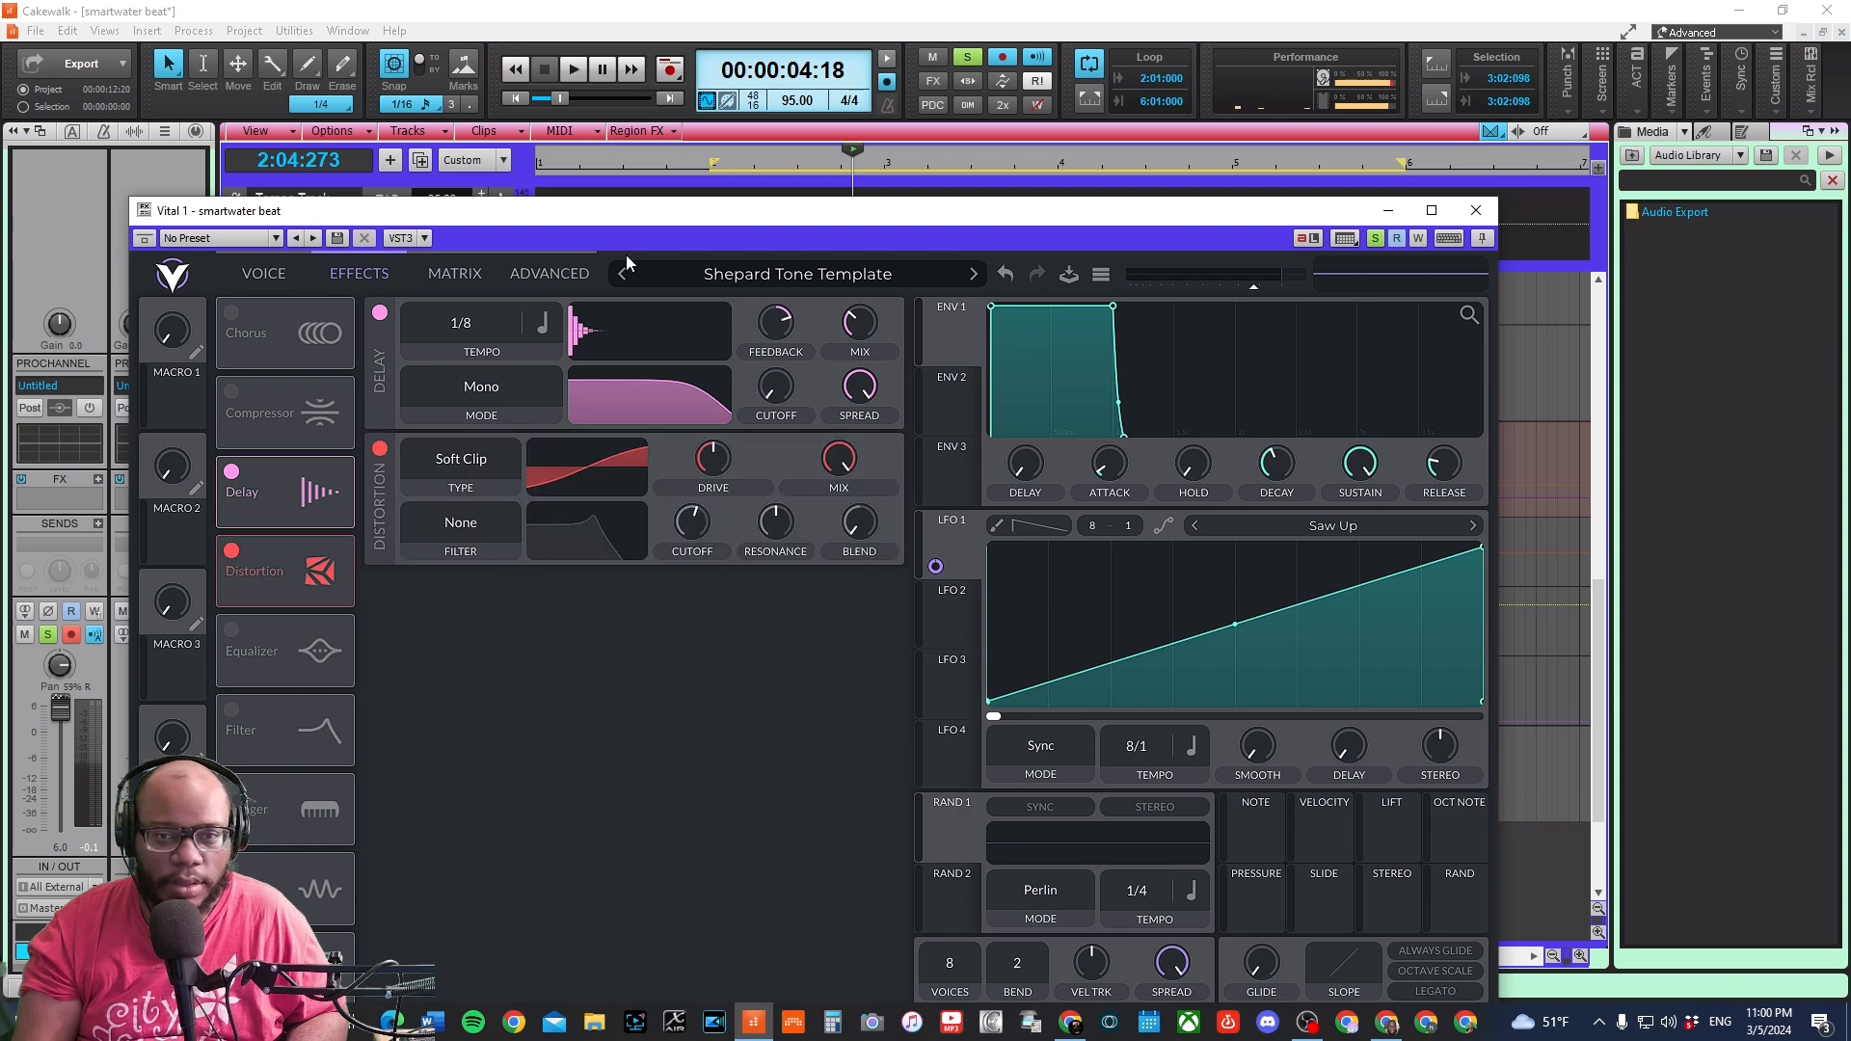
- Shrink and reposition the Vital window so the first measures of the automation lanes and the Distortion settings are both visible
drag(795, 210, 1648, 12)
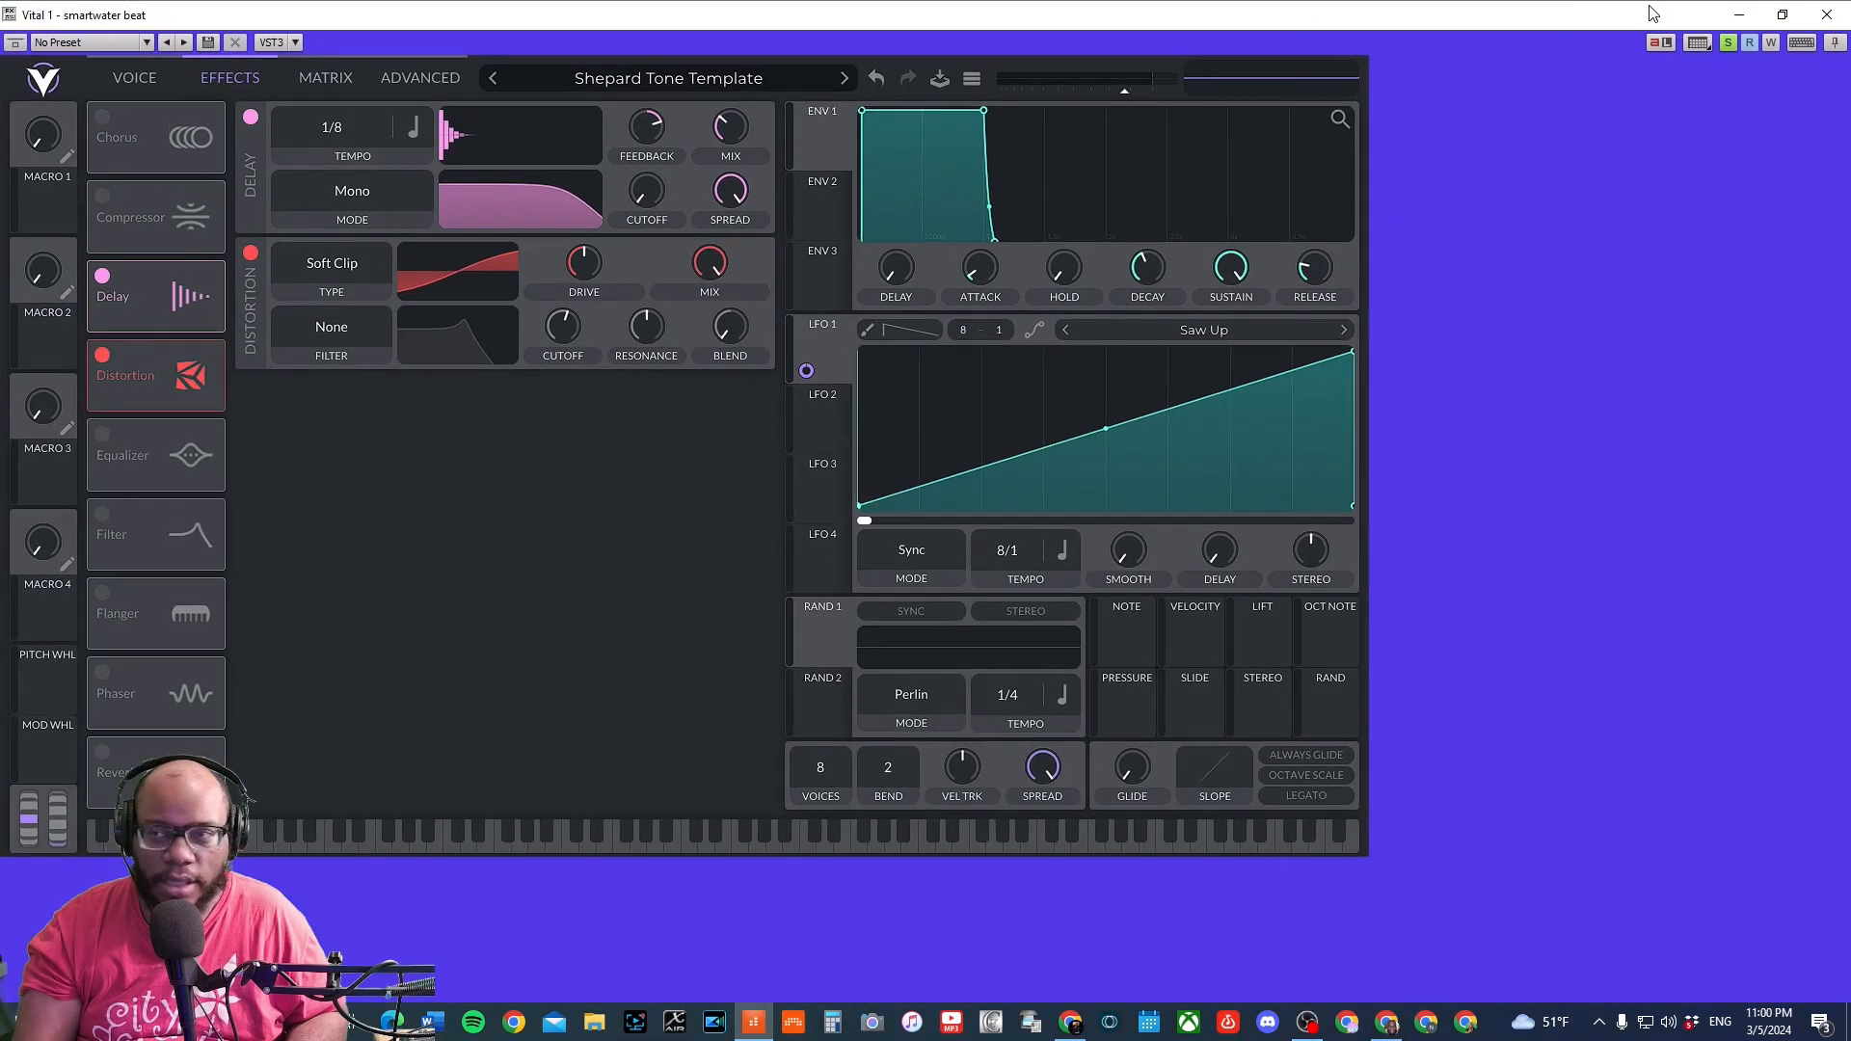
click(1785, 16)
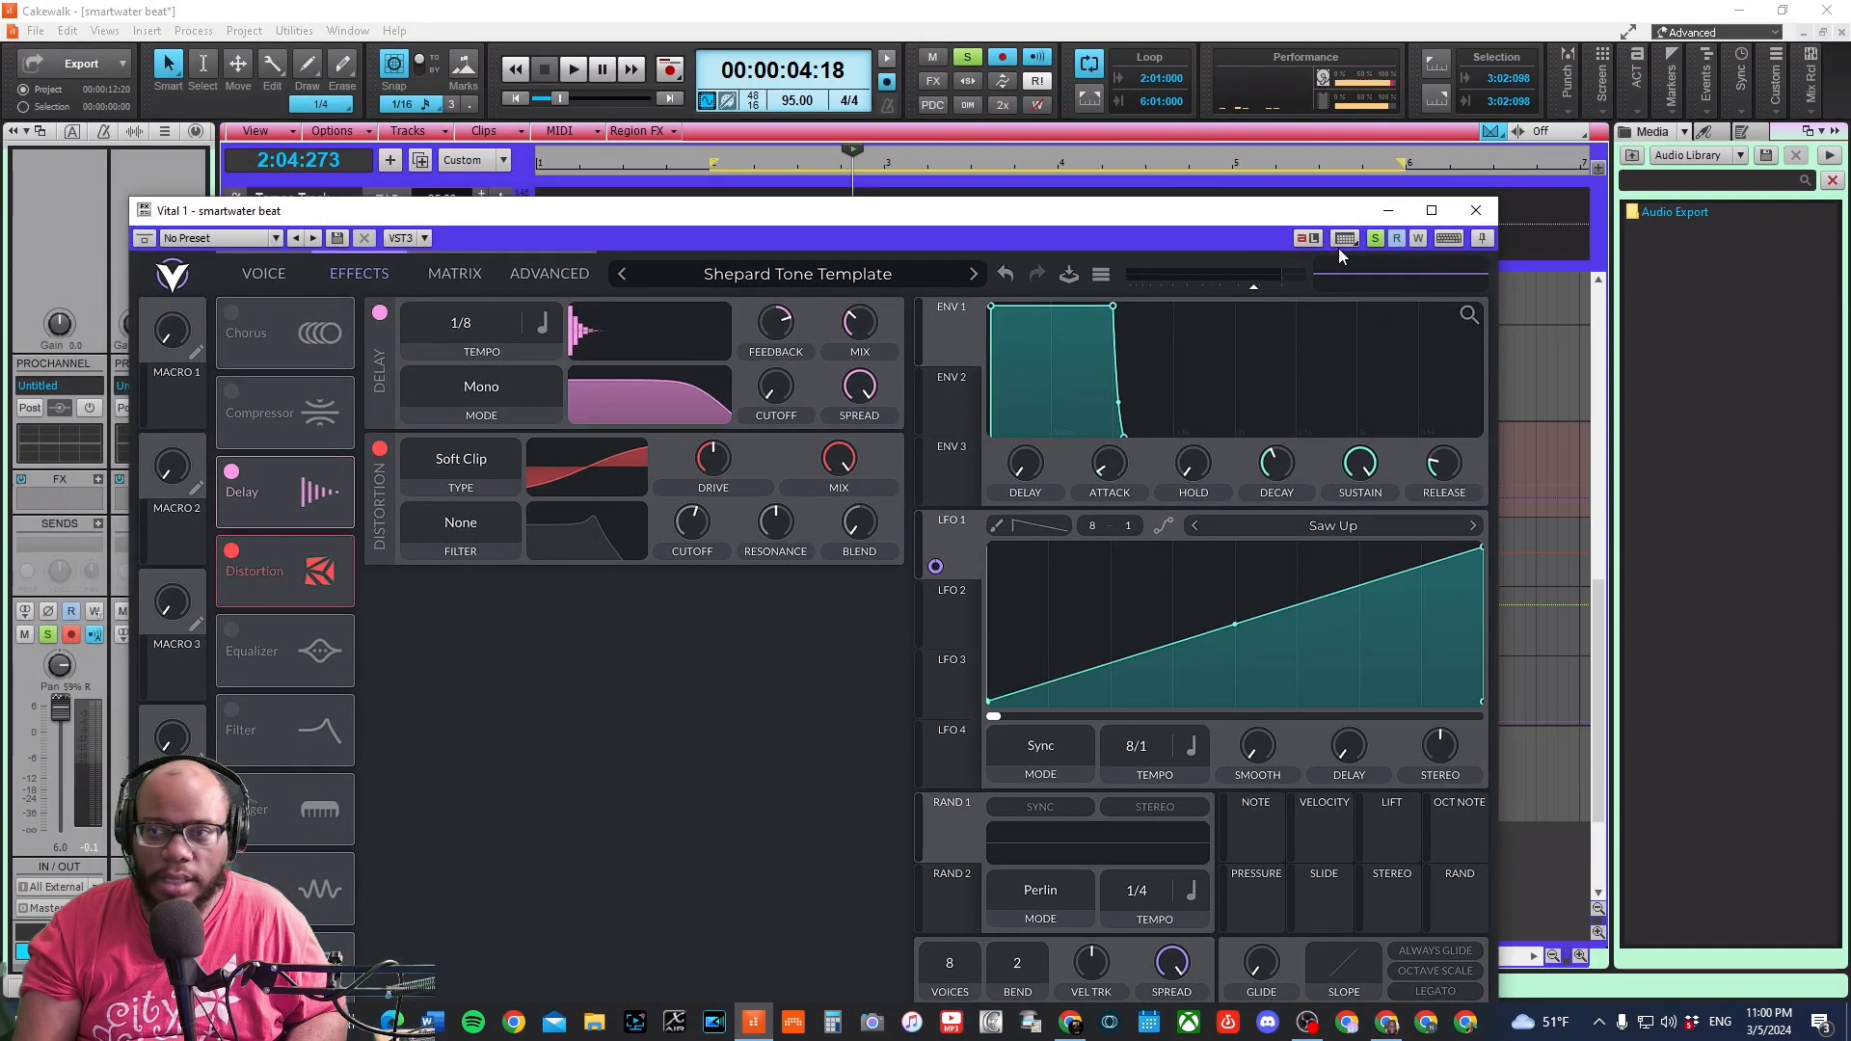
drag(1203, 218, 1634, 159)
drag(1749, 157, 1697, 138)
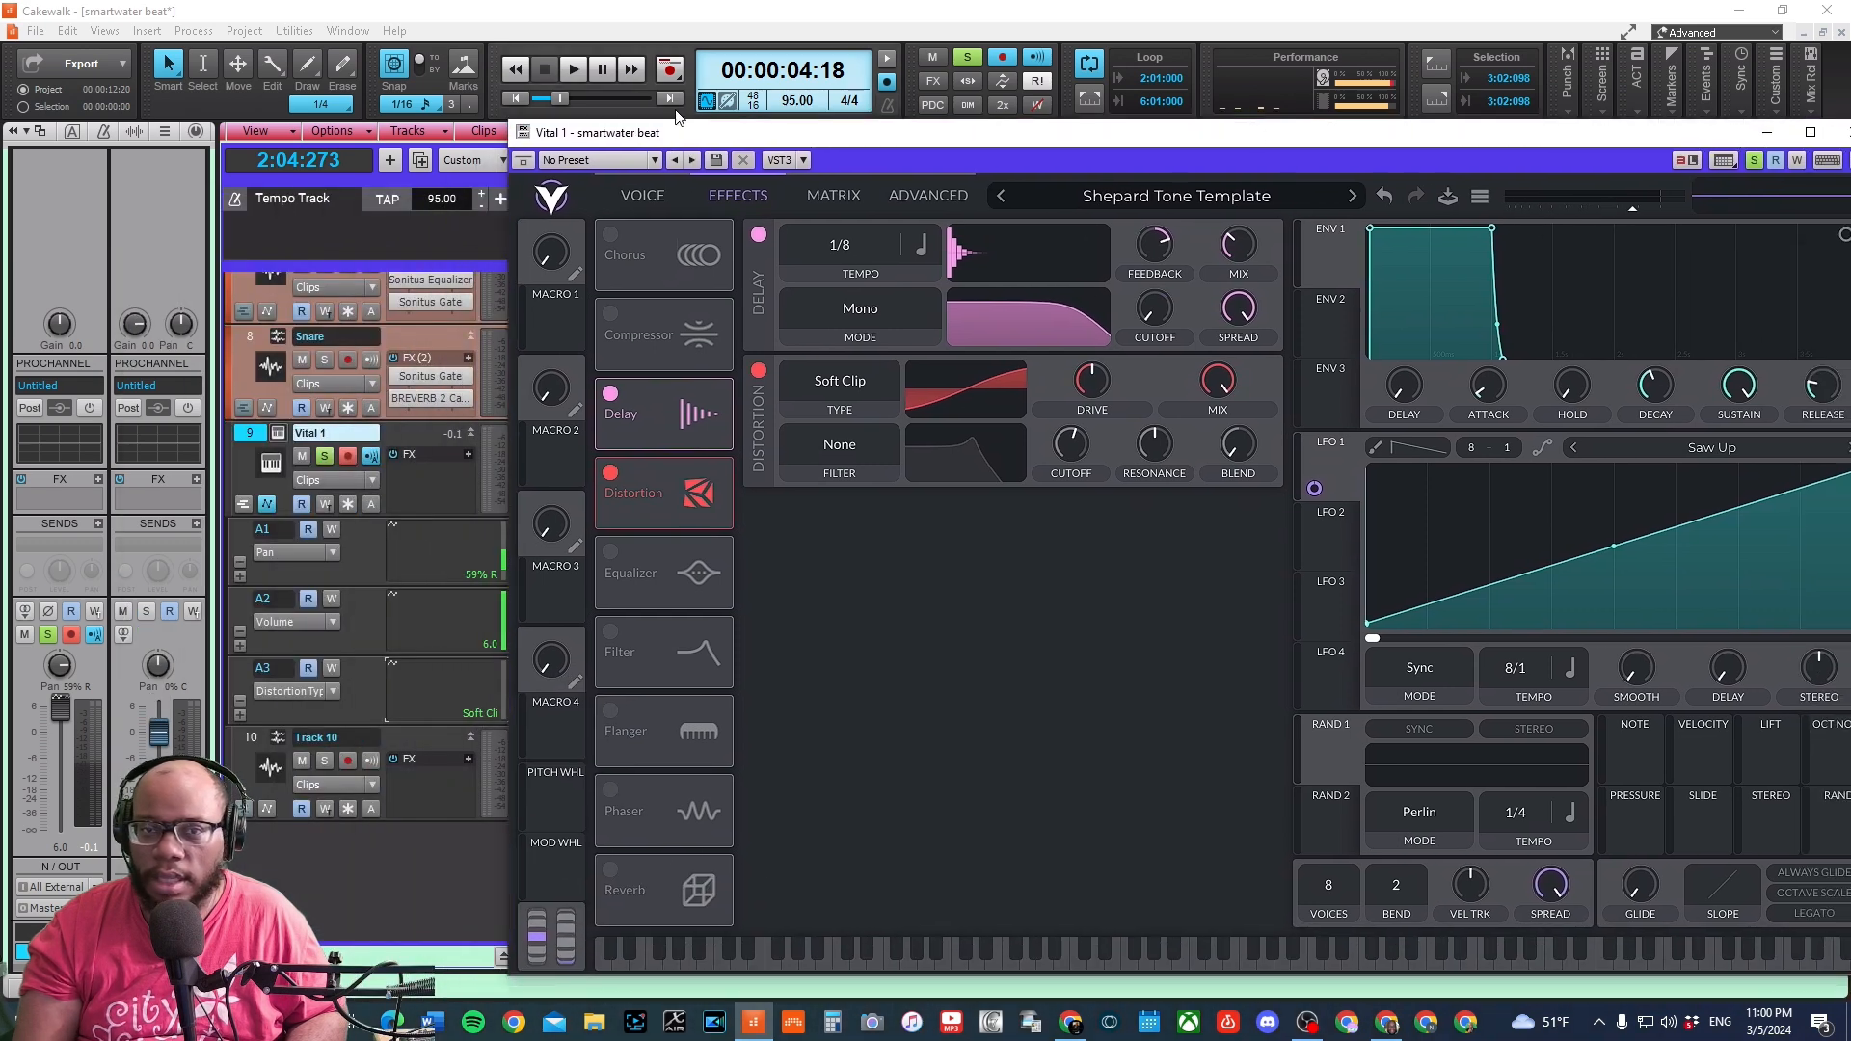
drag(511, 125, 1082, 300)
drag(1610, 318, 1375, 134)
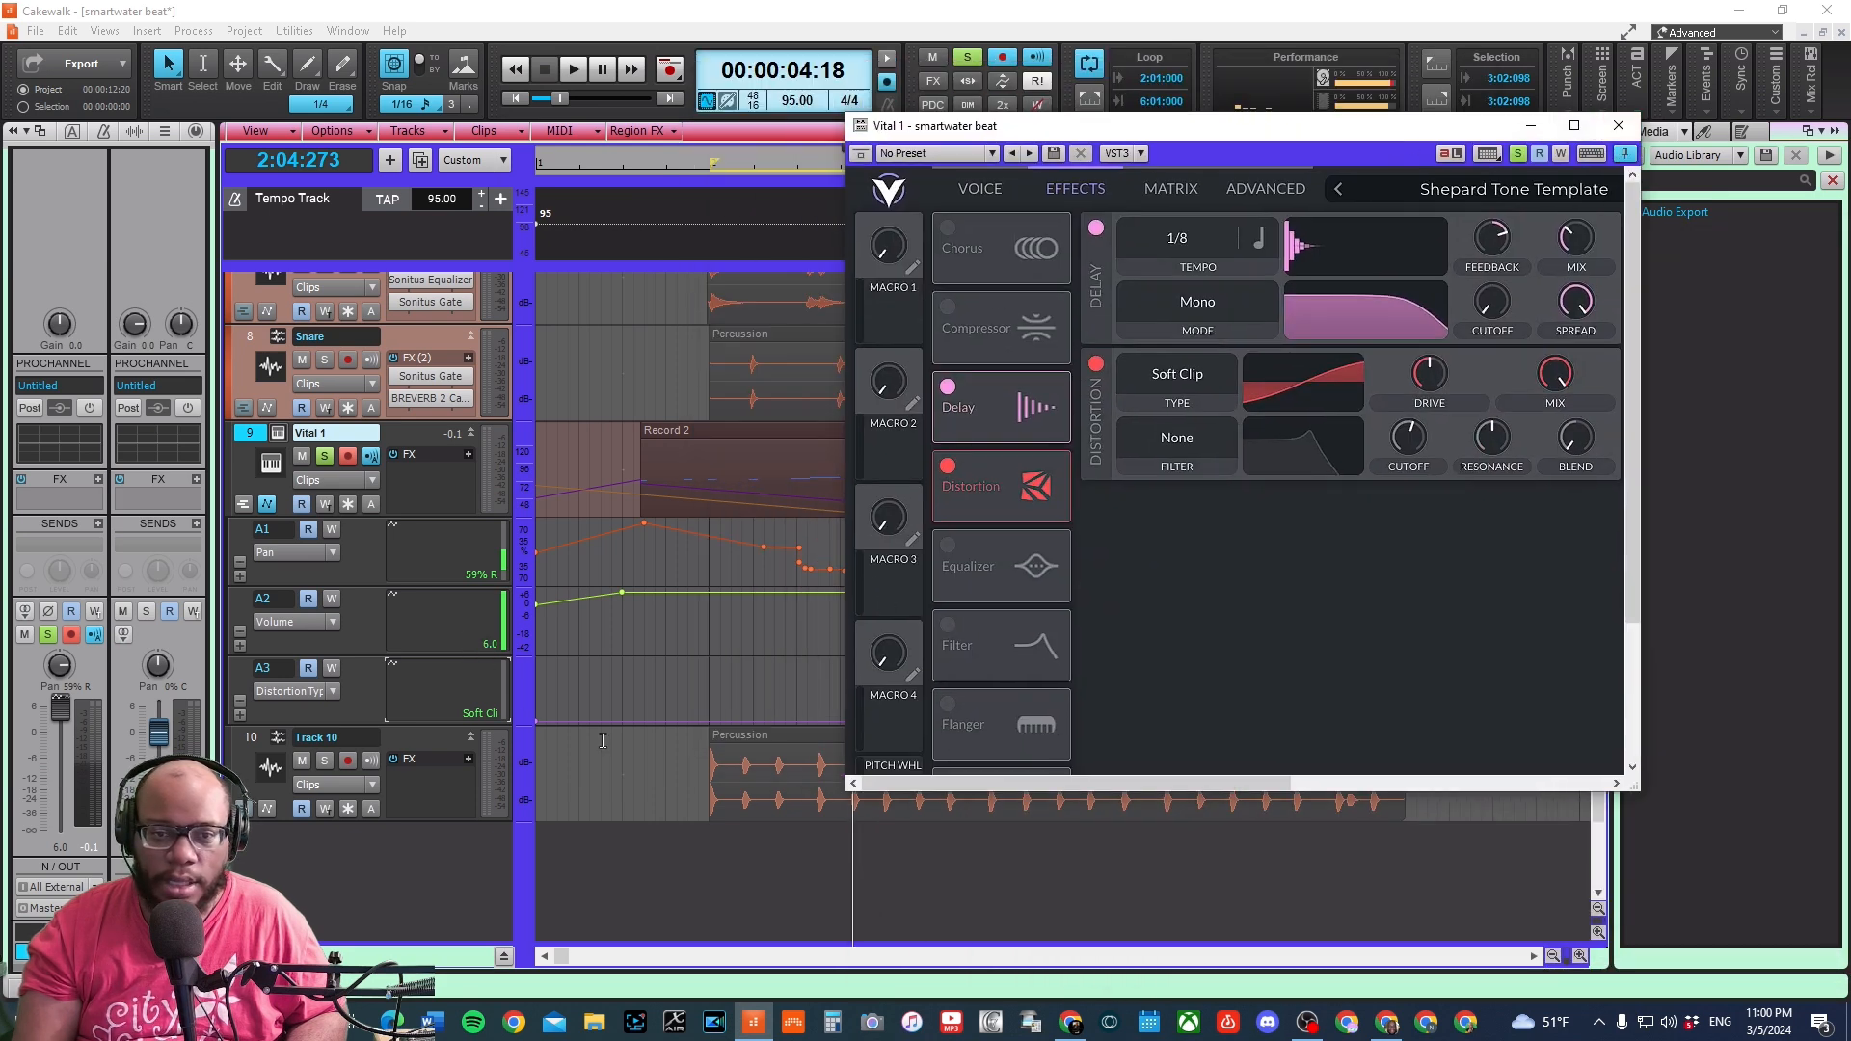
- Shape lane A3's Distortion Type curve to peak at Linear Fold around mid-measure 2, play it back, and close the Vital window
mouse_move(604, 714)
mouse_down()
mouse_move(644, 692)
mouse_move(661, 748)
mouse_move(657, 694)
mouse_move(622, 662)
mouse_move(720, 721)
mouse_move(708, 692)
mouse_up()
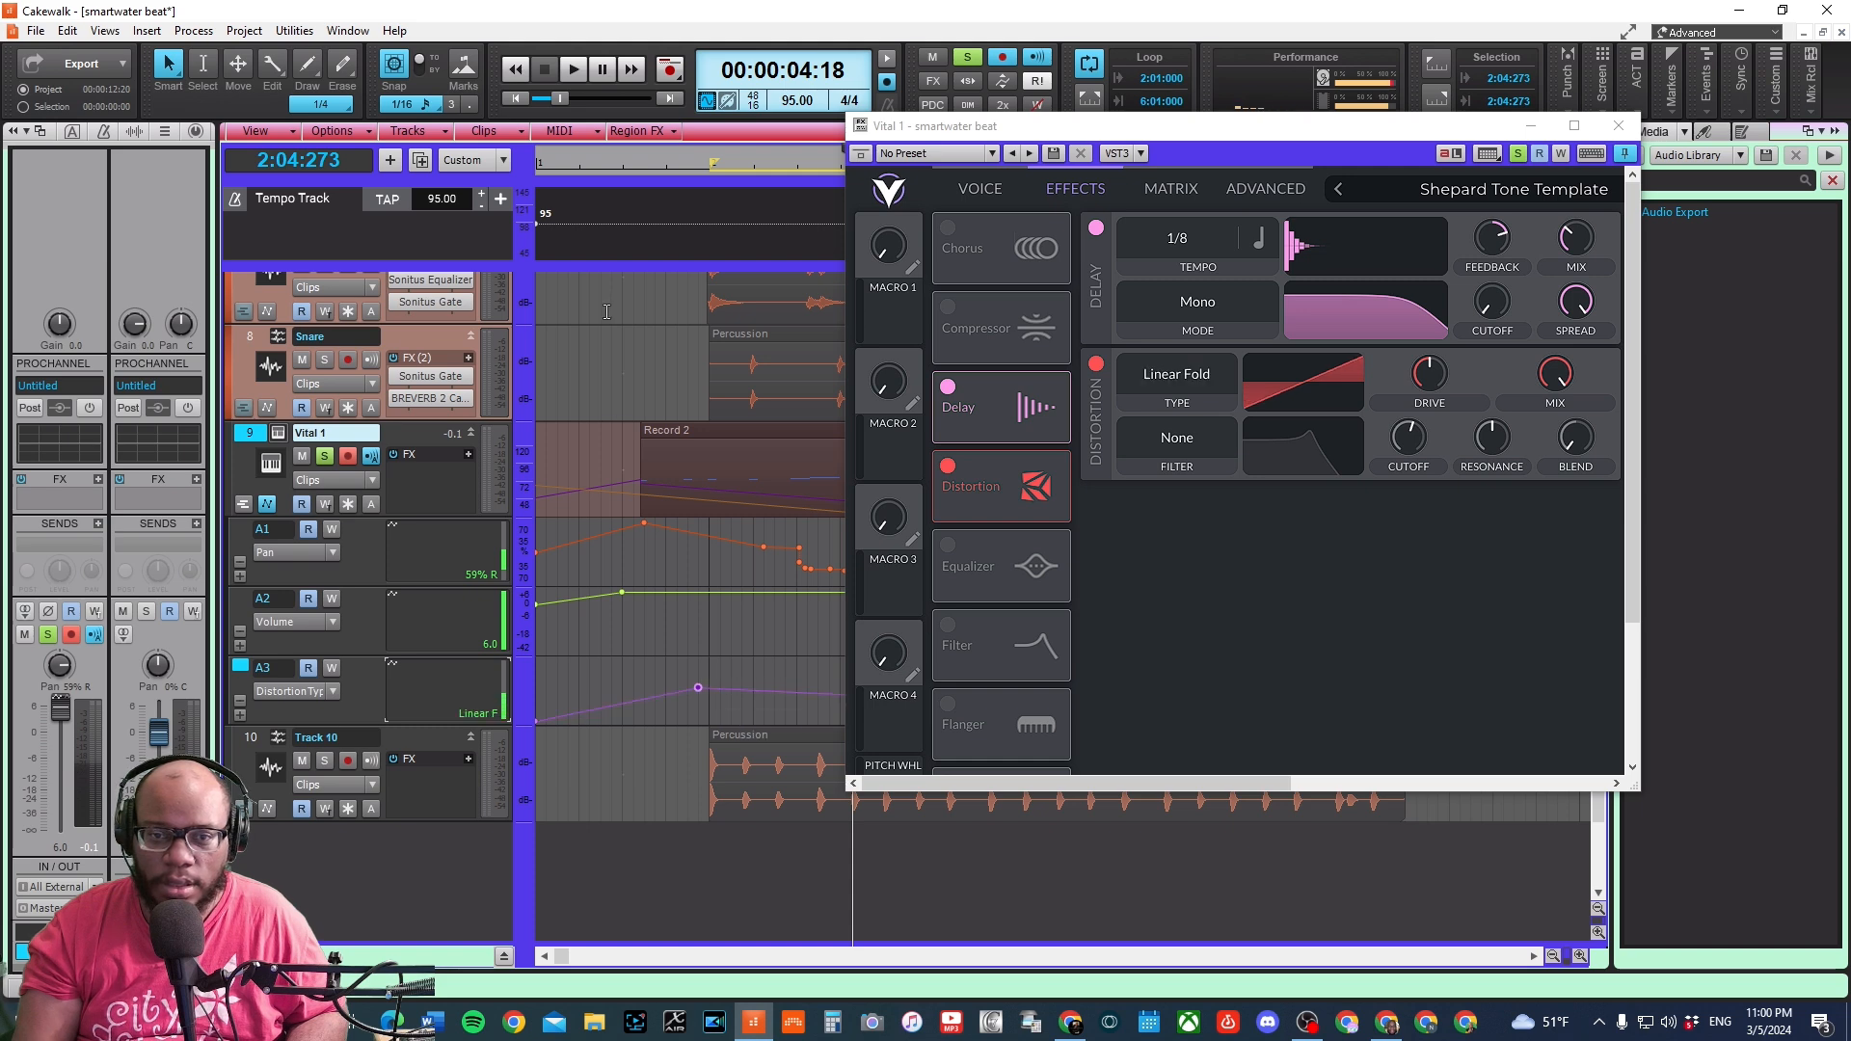
key(space)
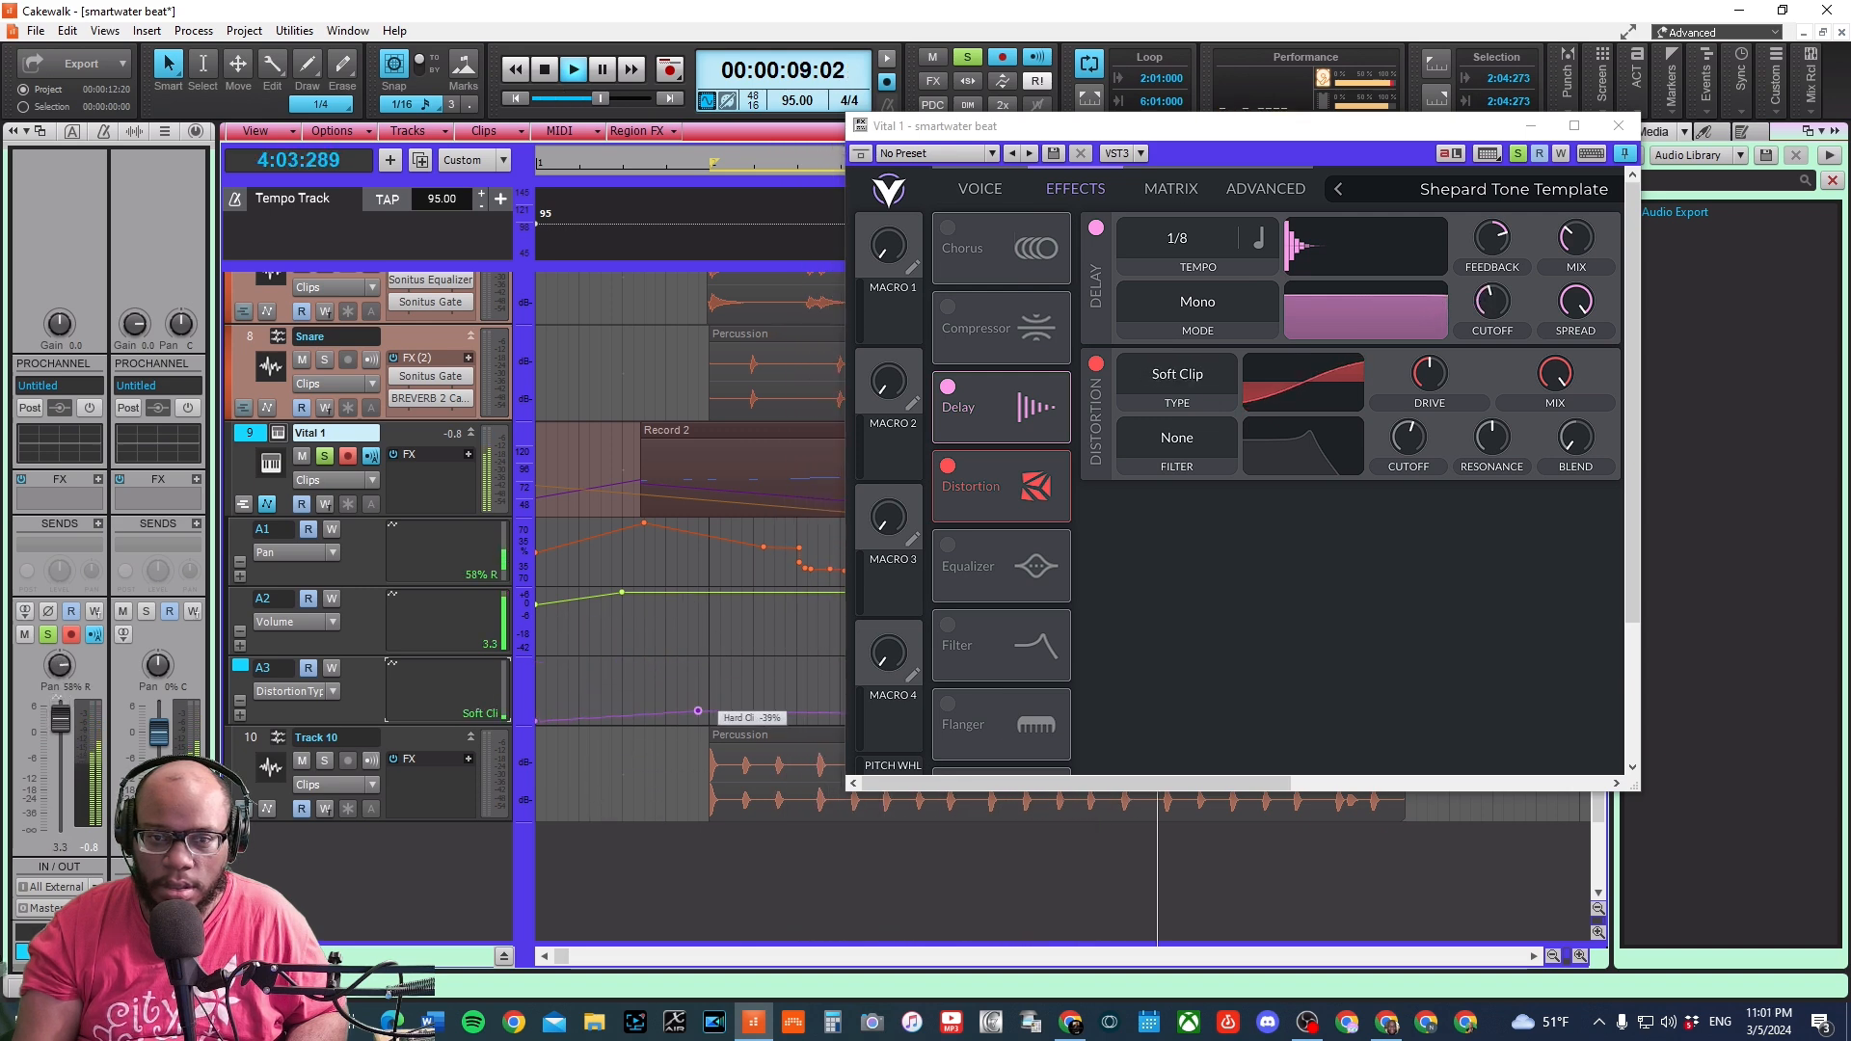
drag(796, 719, 796, 681)
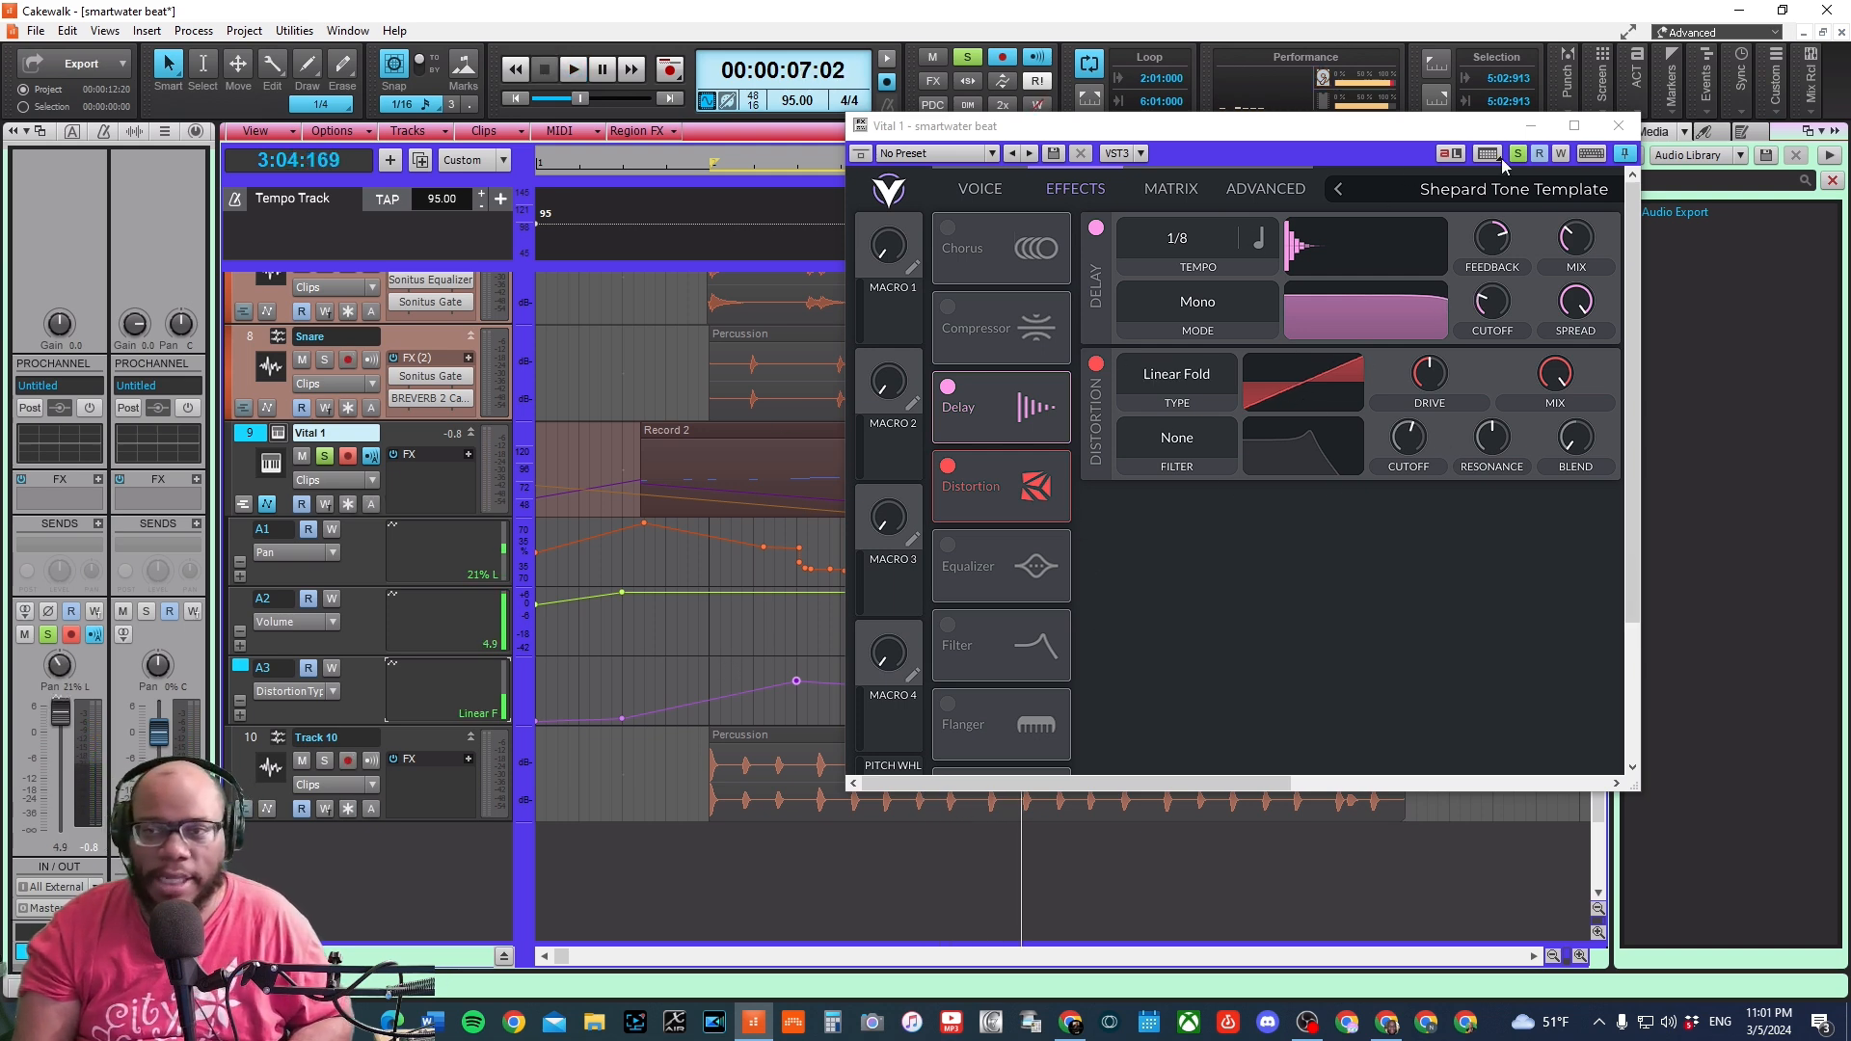
click(1618, 126)
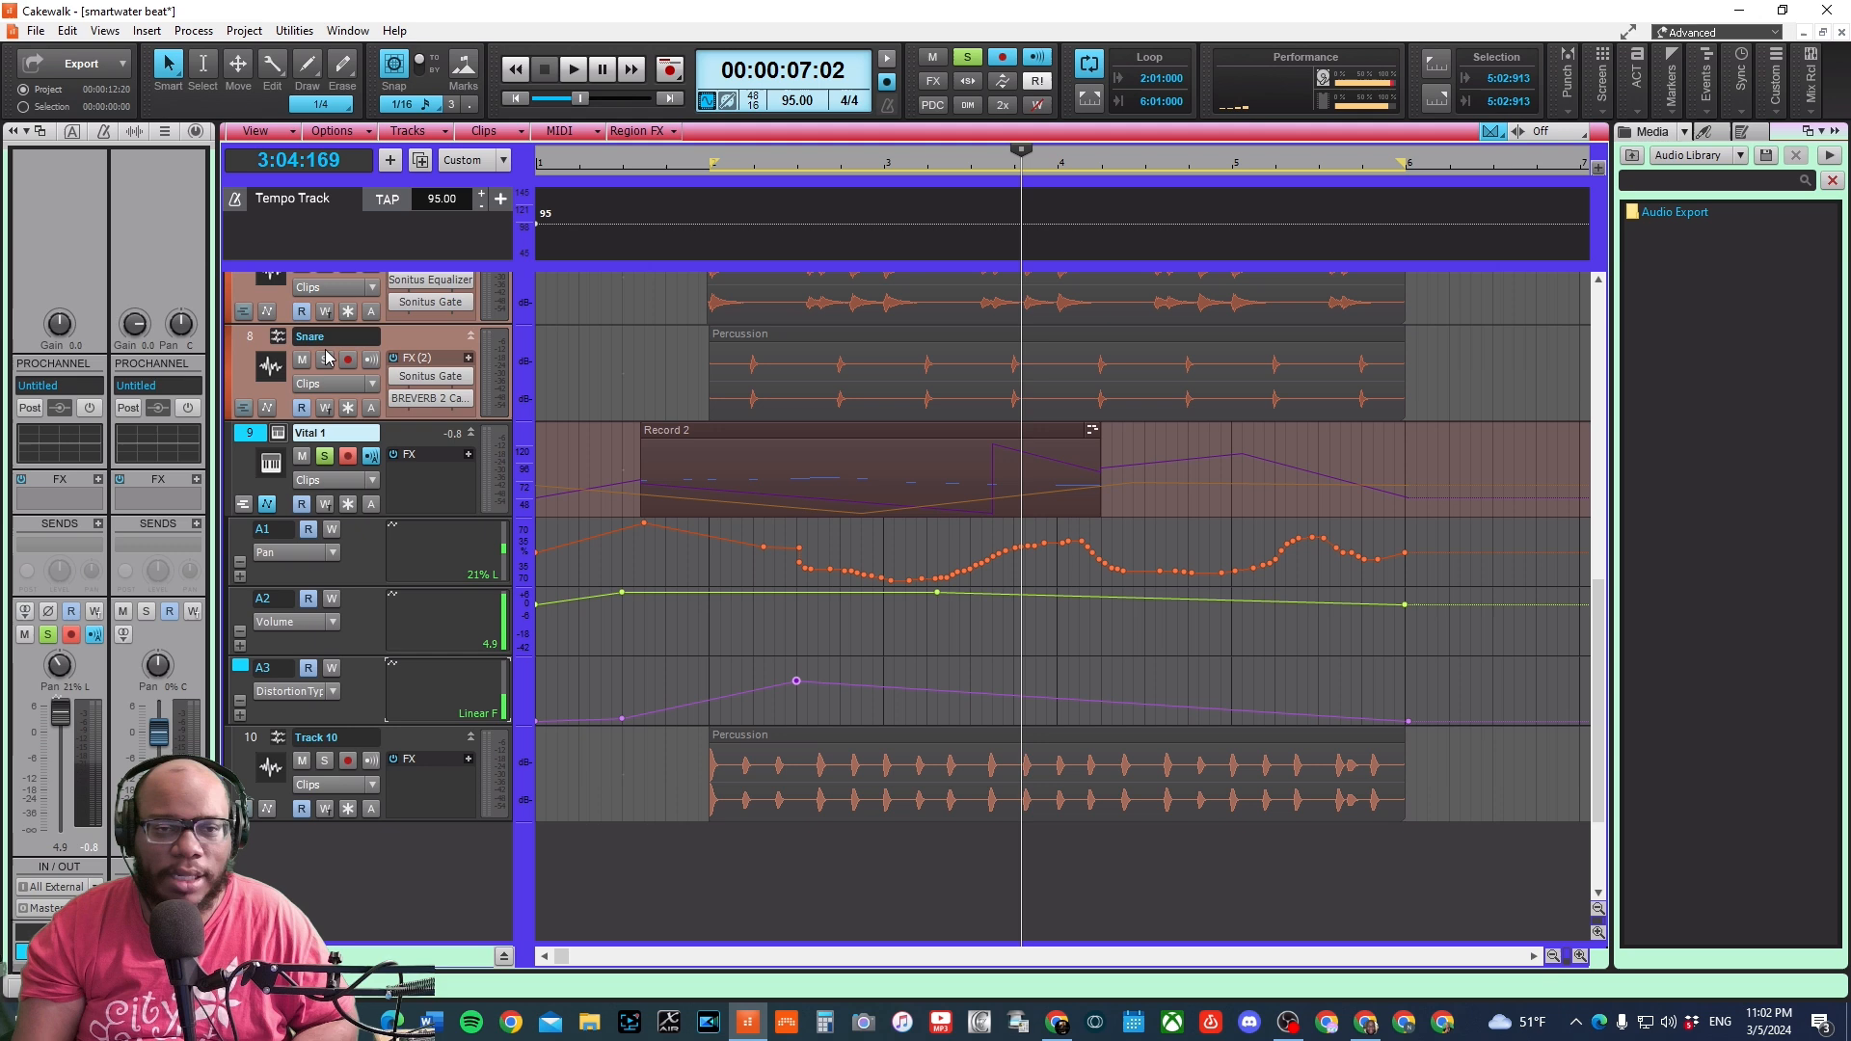
- Unsolo the Vital 1 track, collapse it, and delete it from the project
click(324, 457)
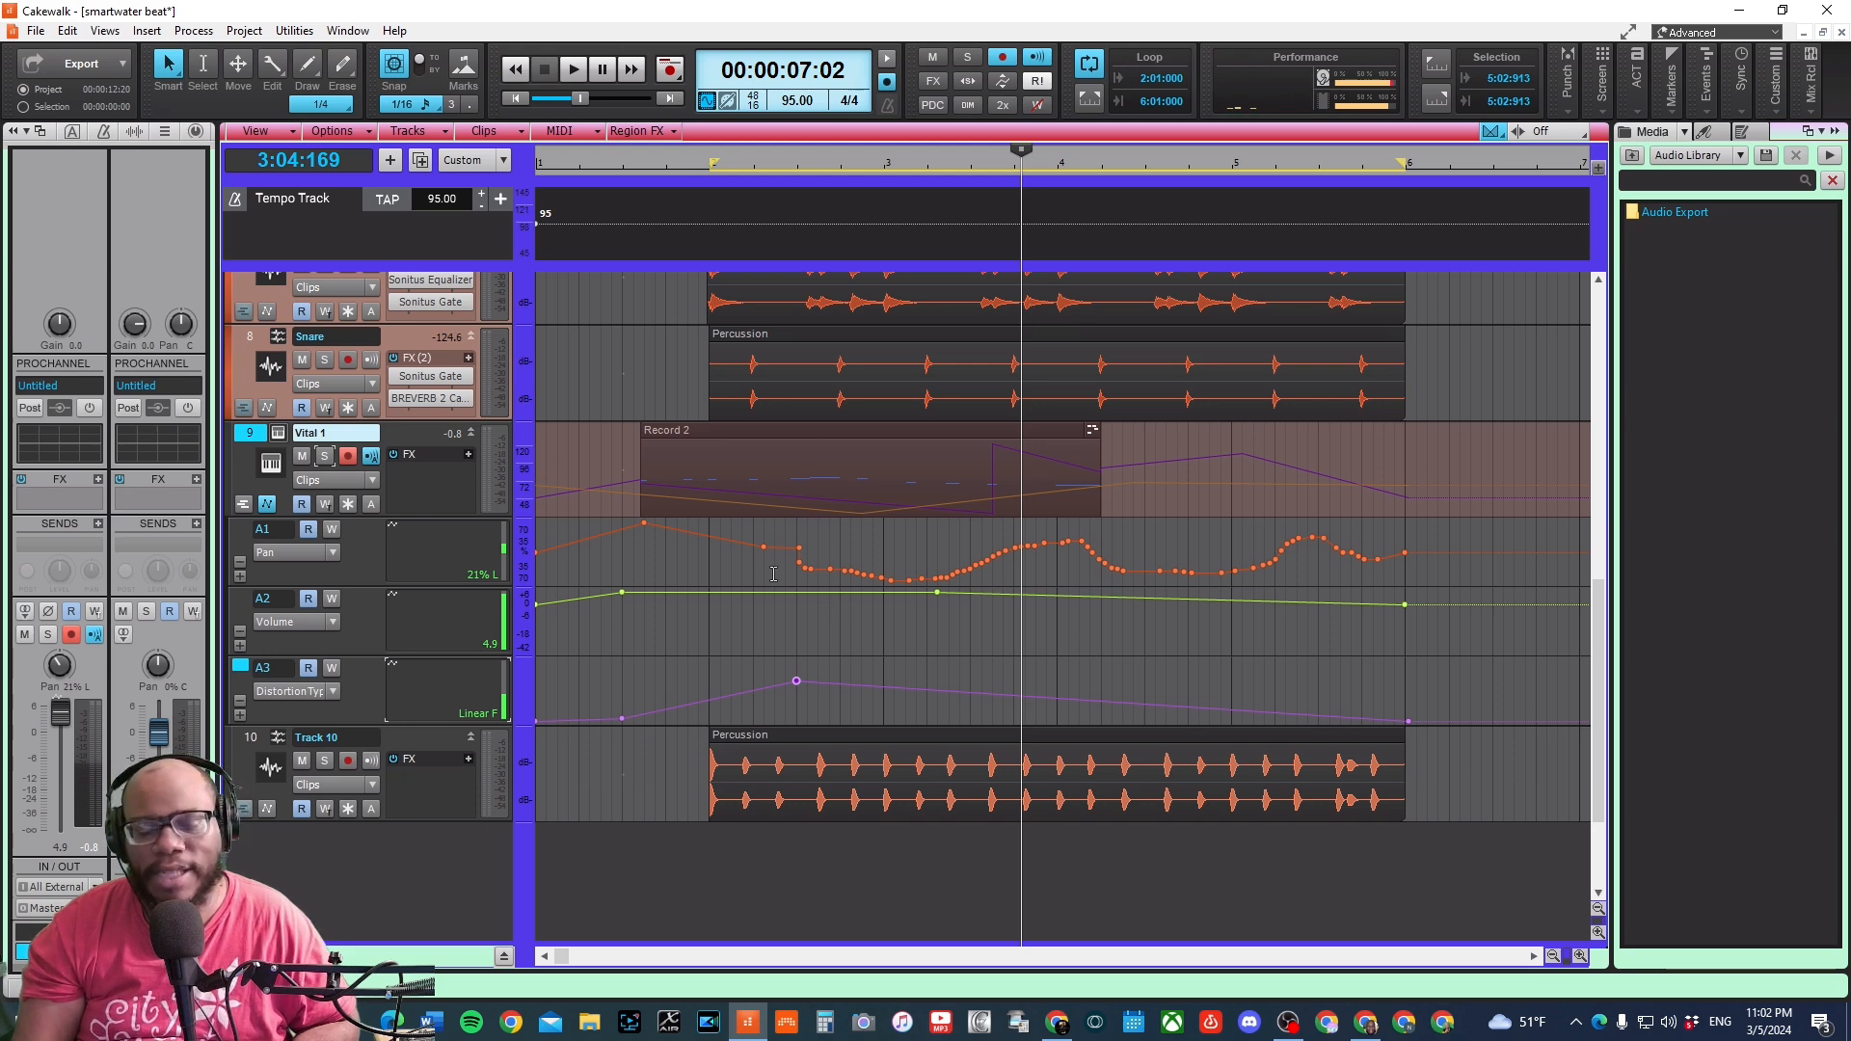
scroll(736, 619, up, 3)
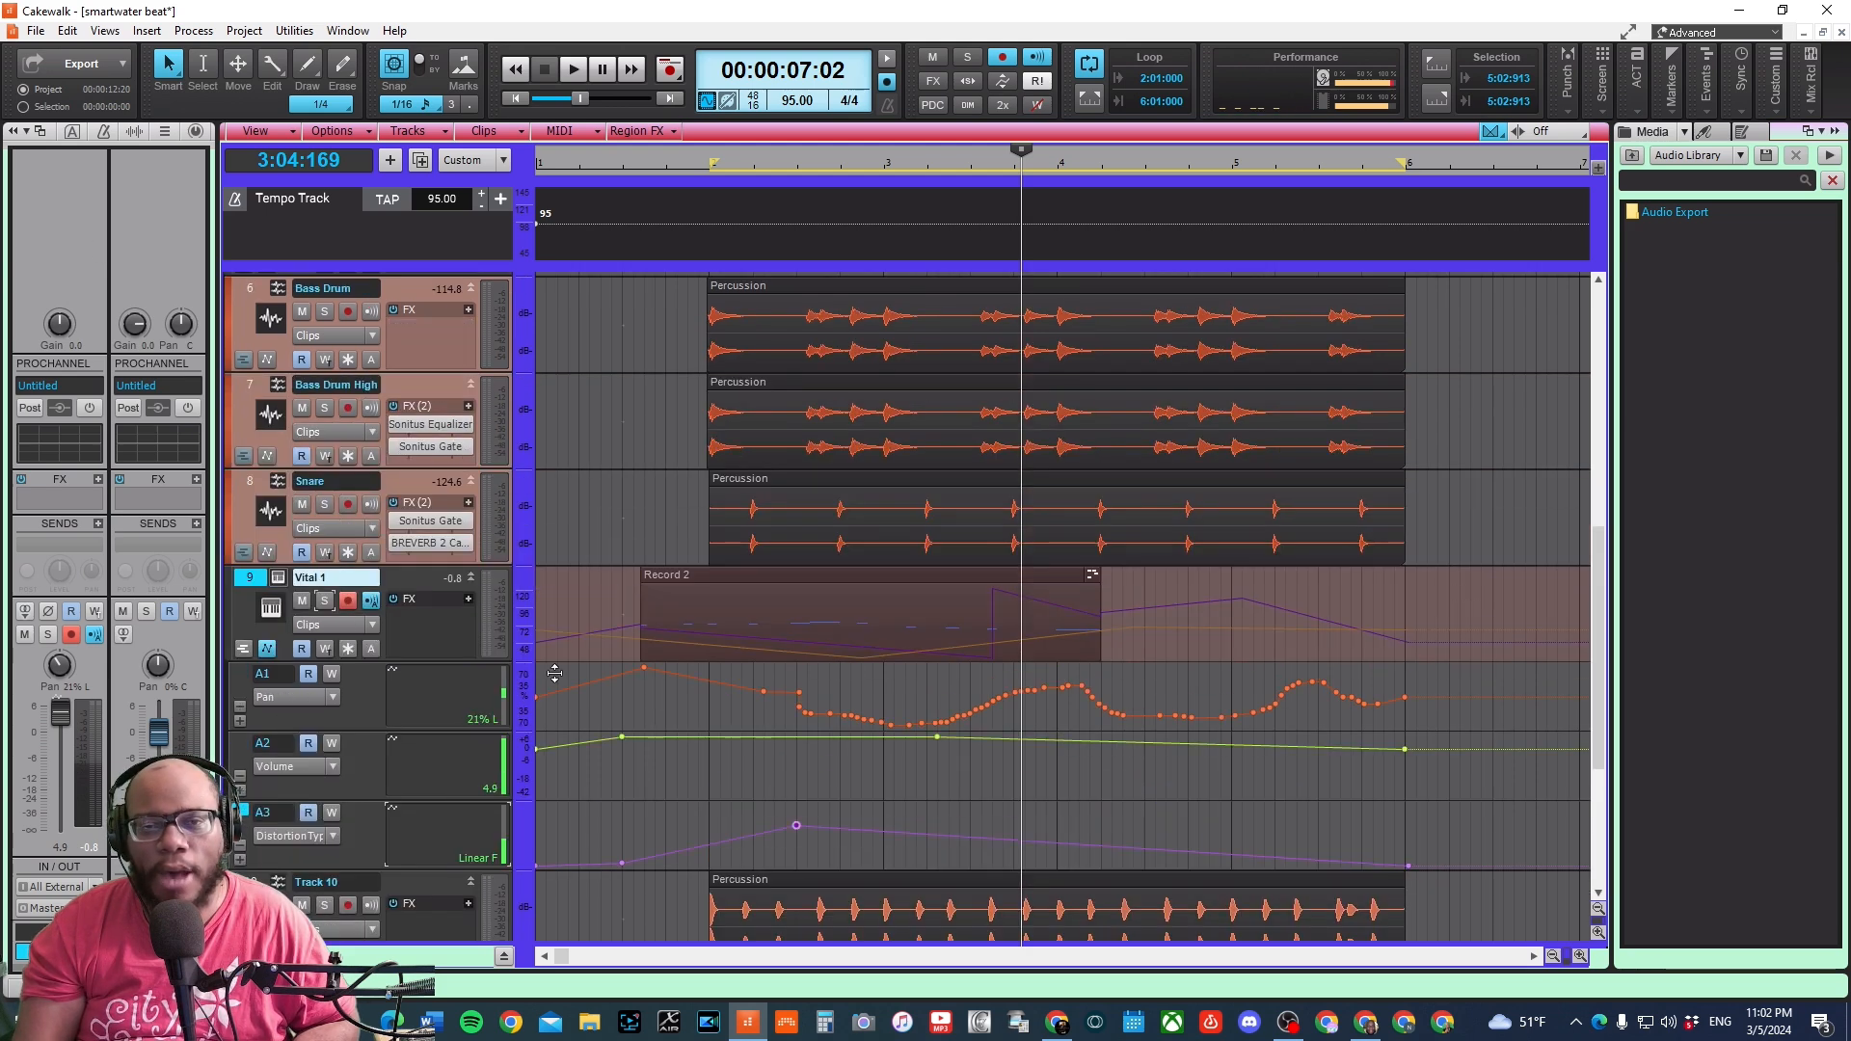
click(476, 576)
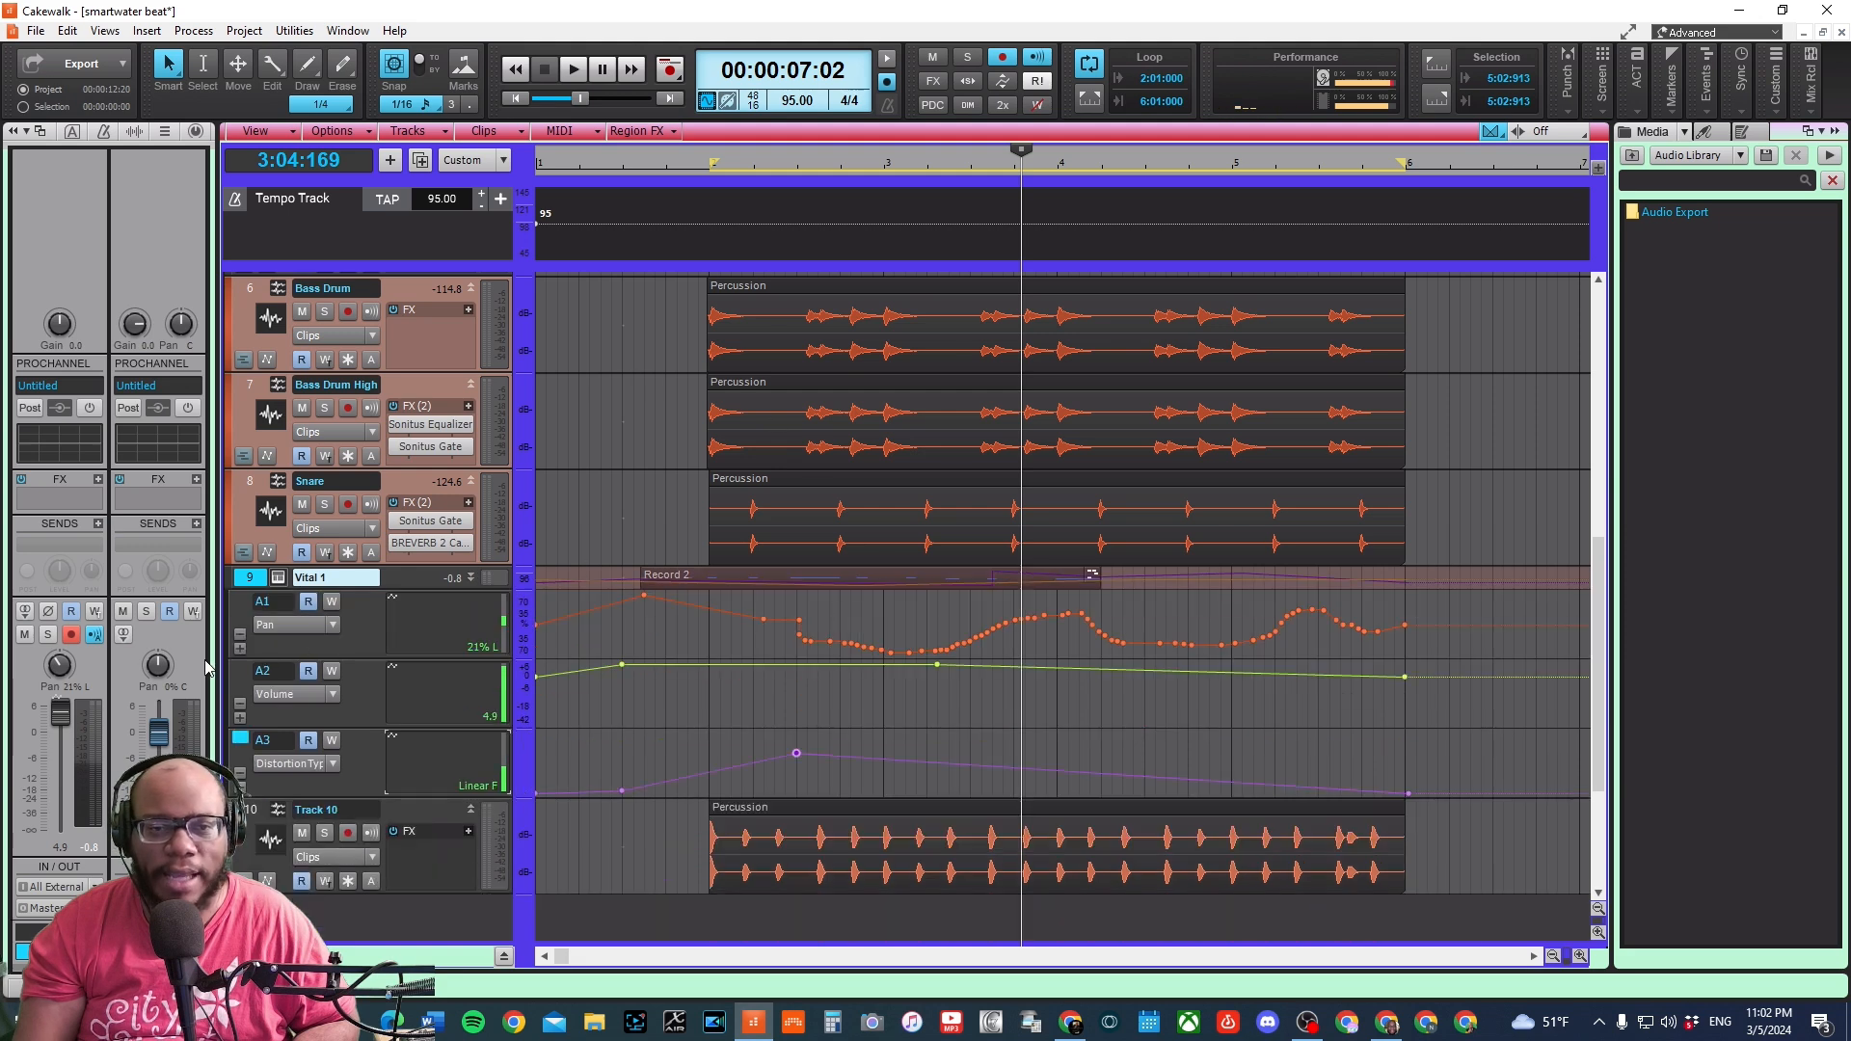
right_click(248, 583)
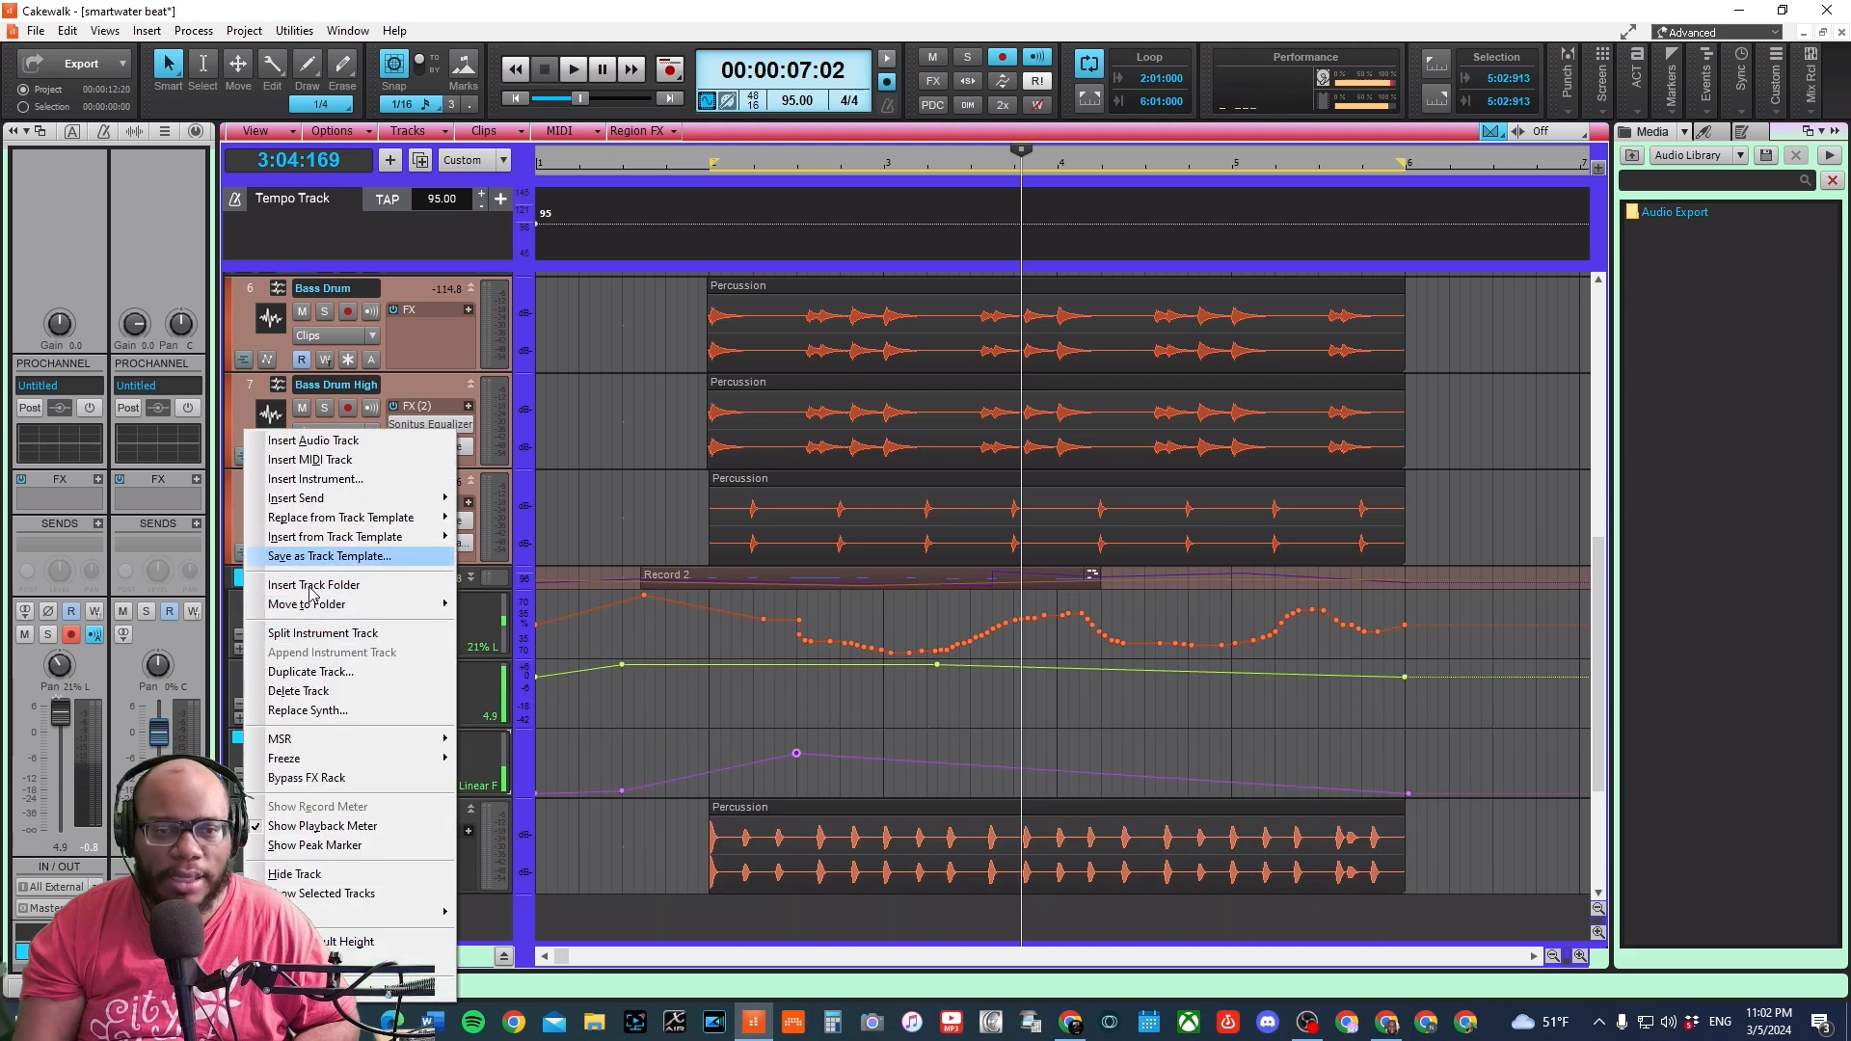
click(299, 690)
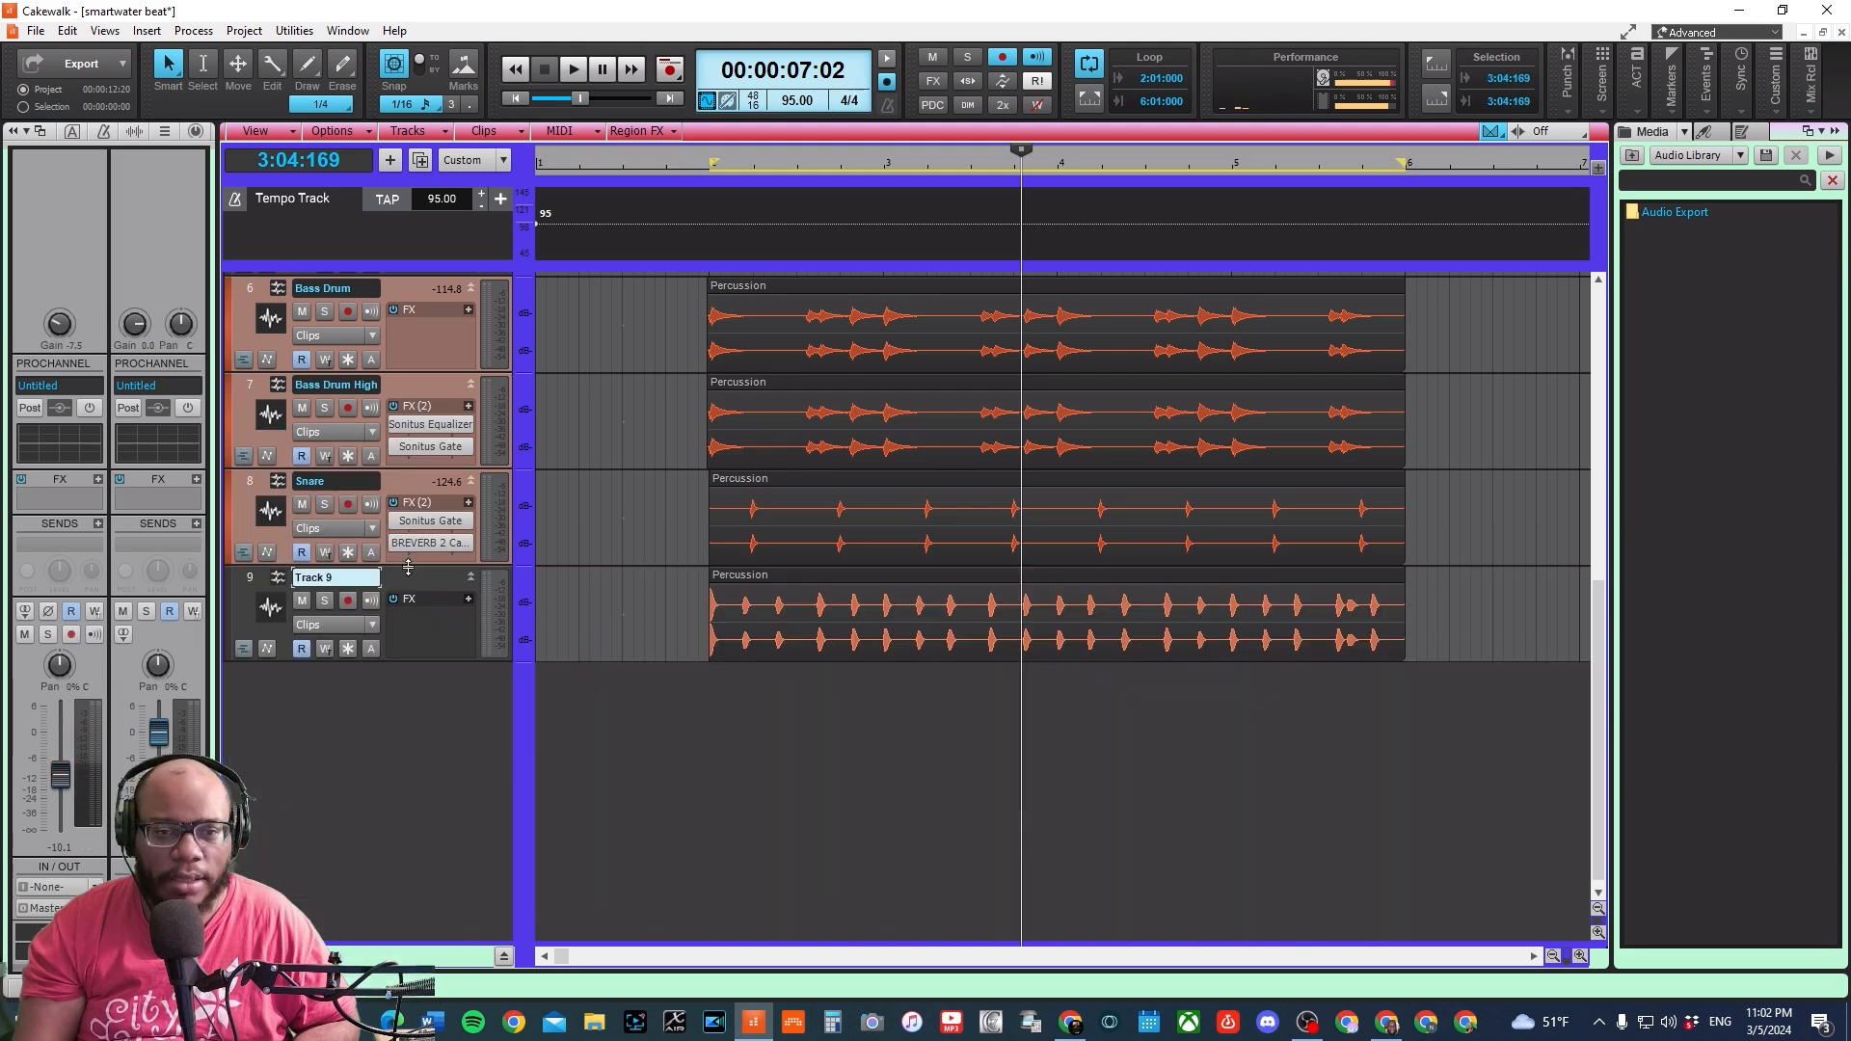
- Zoom out the timeline horizontally and collapse the media browser to widen the track view
scroll(448, 655, up, 5)
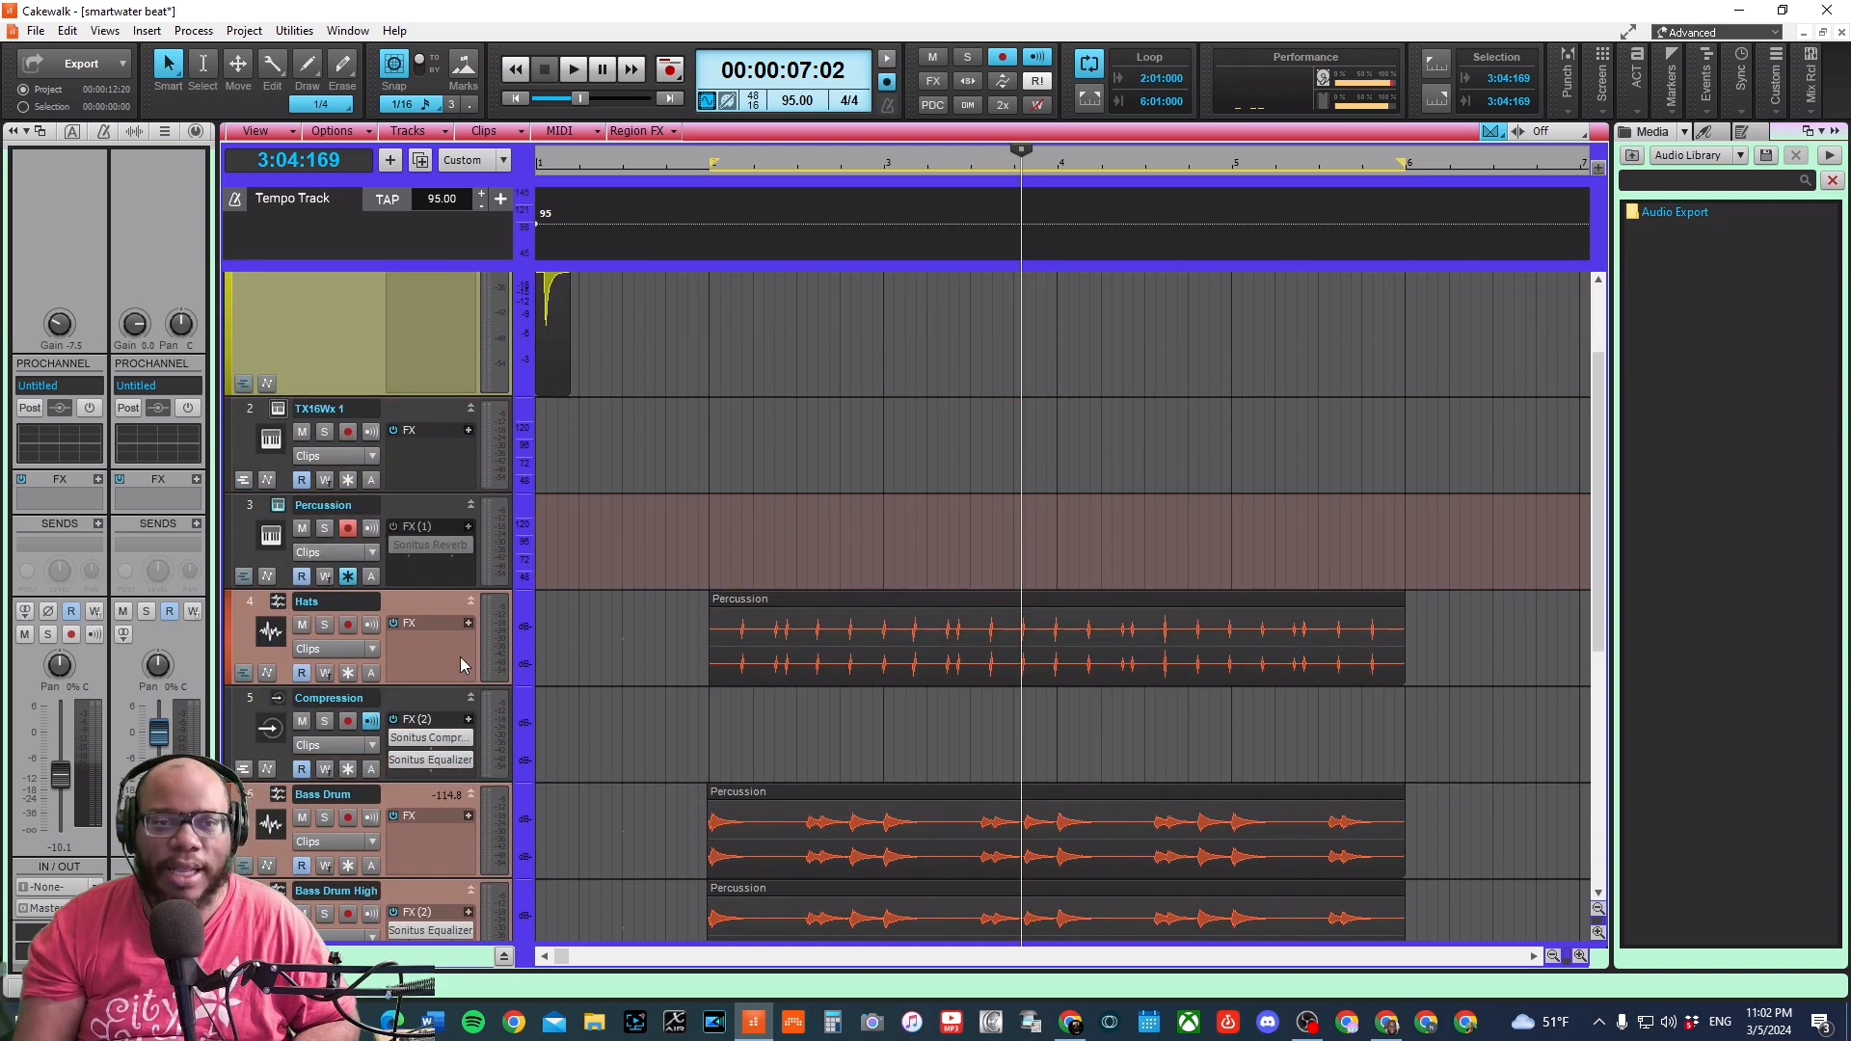
scroll(455, 364, up, 2)
scroll(455, 364, down, 2)
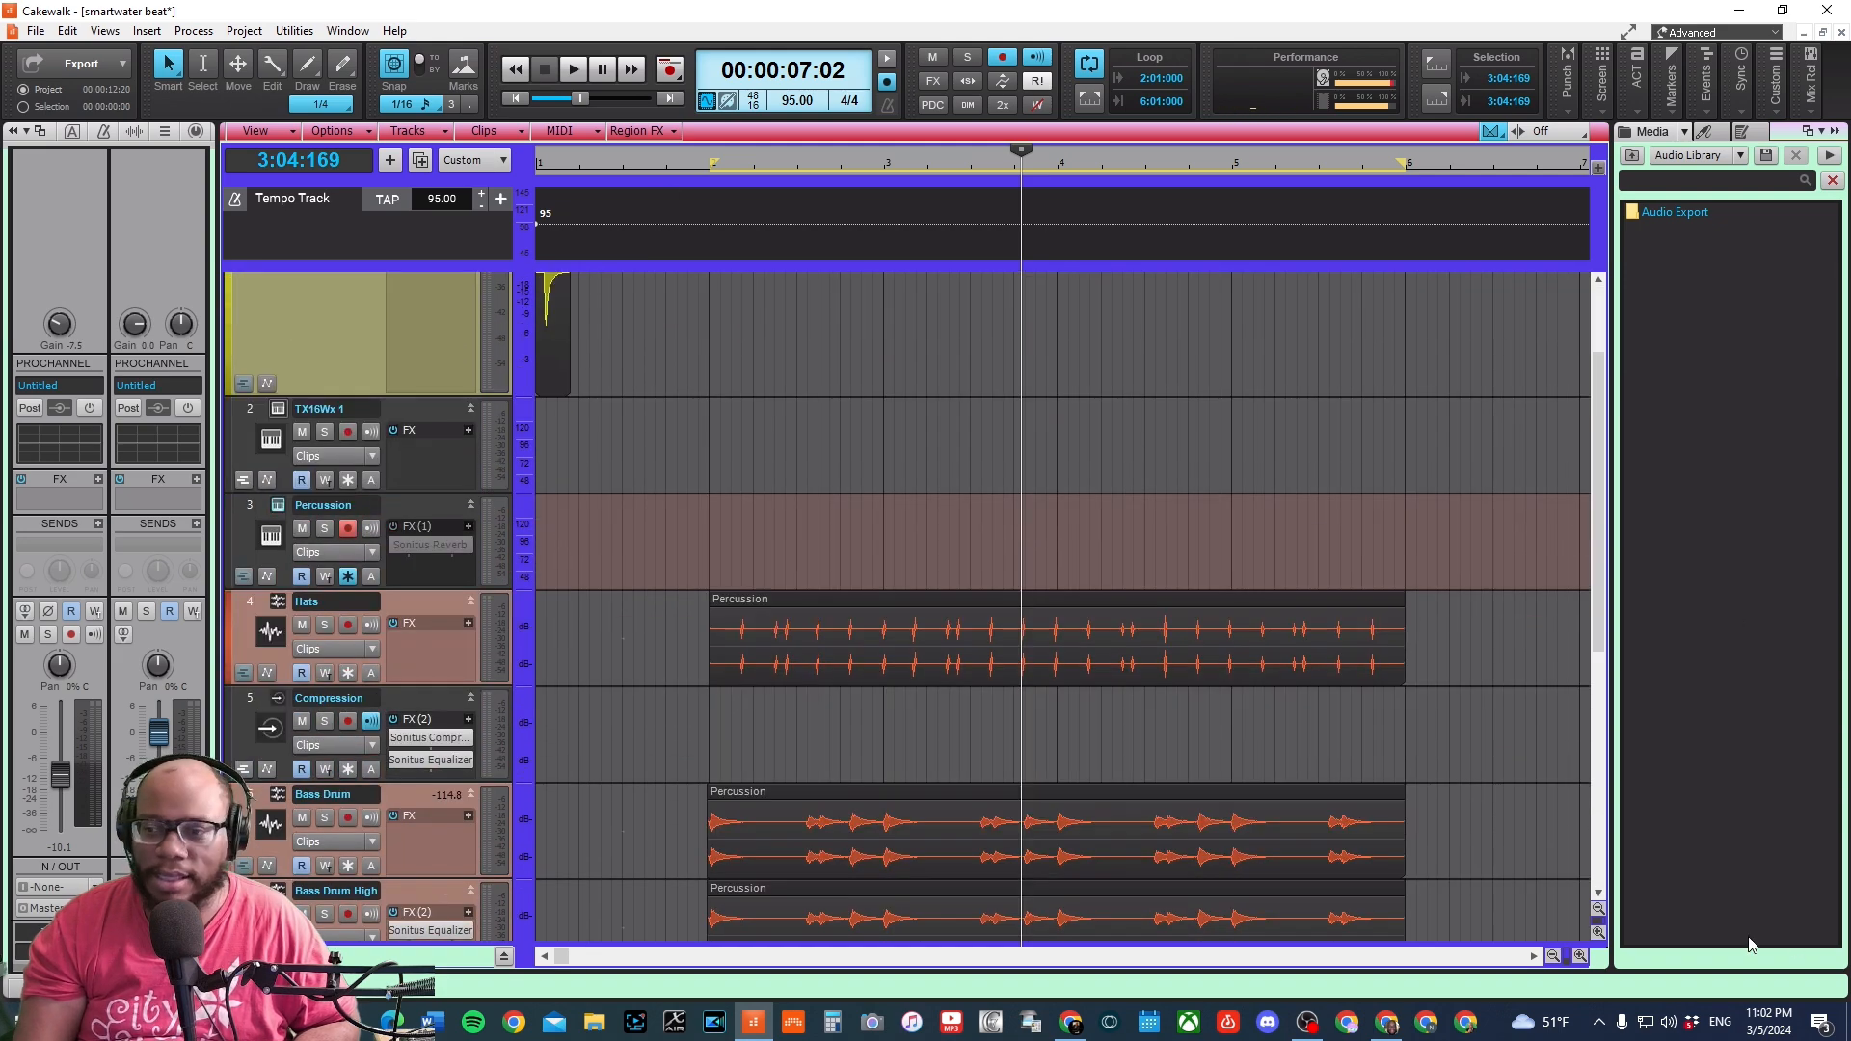
click(1553, 956)
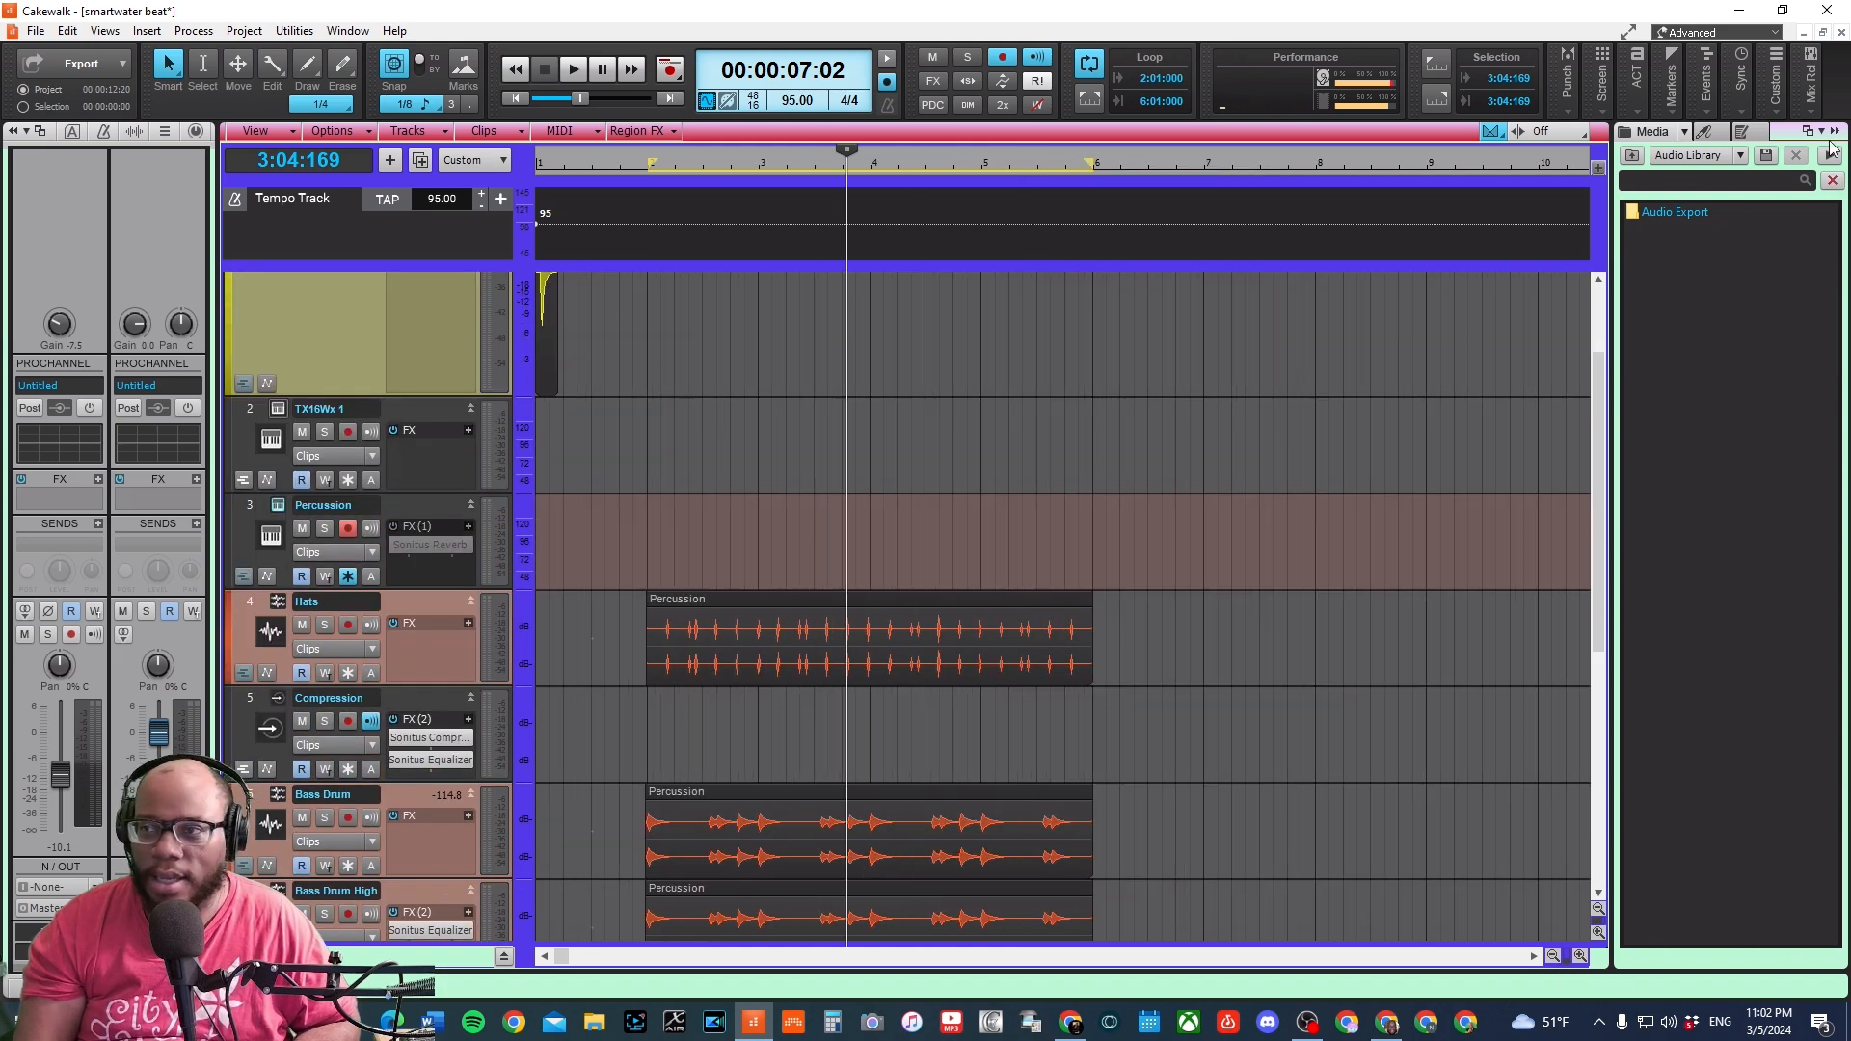
click(1834, 133)
scroll(732, 482, down, 3)
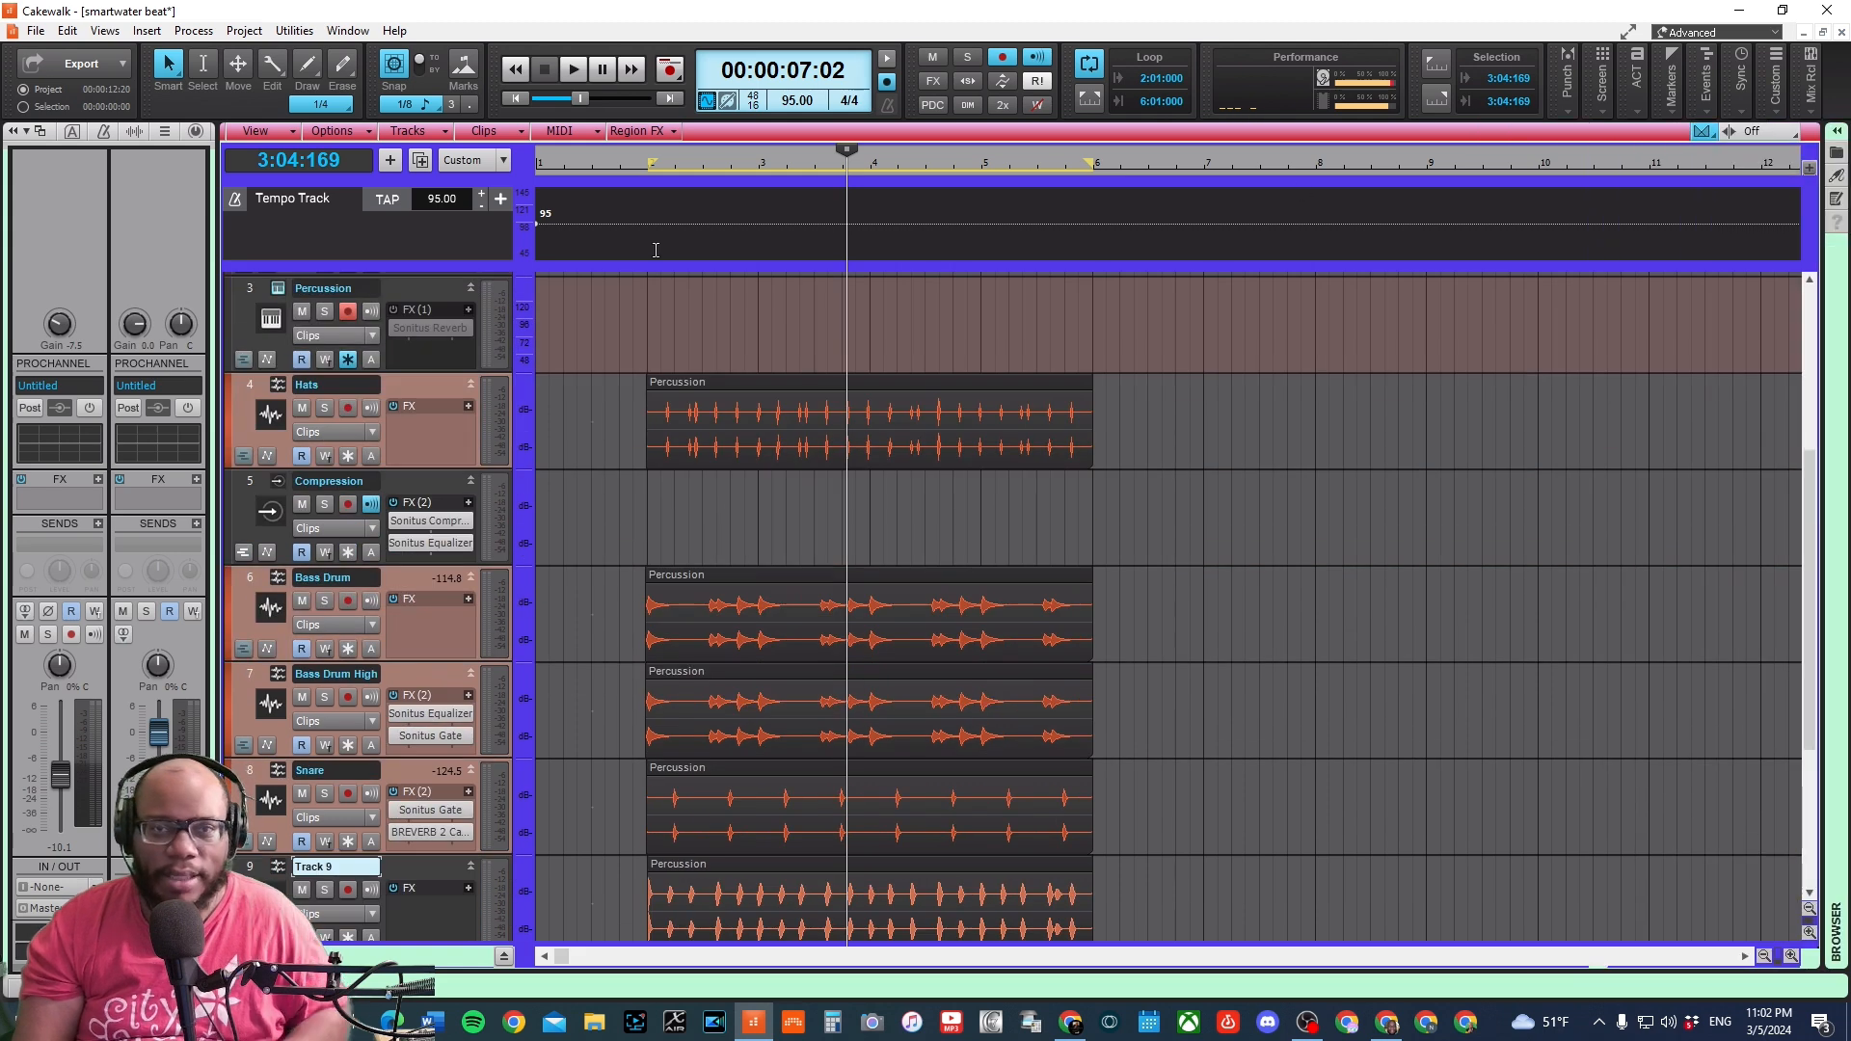
scroll(733, 318, down, 2)
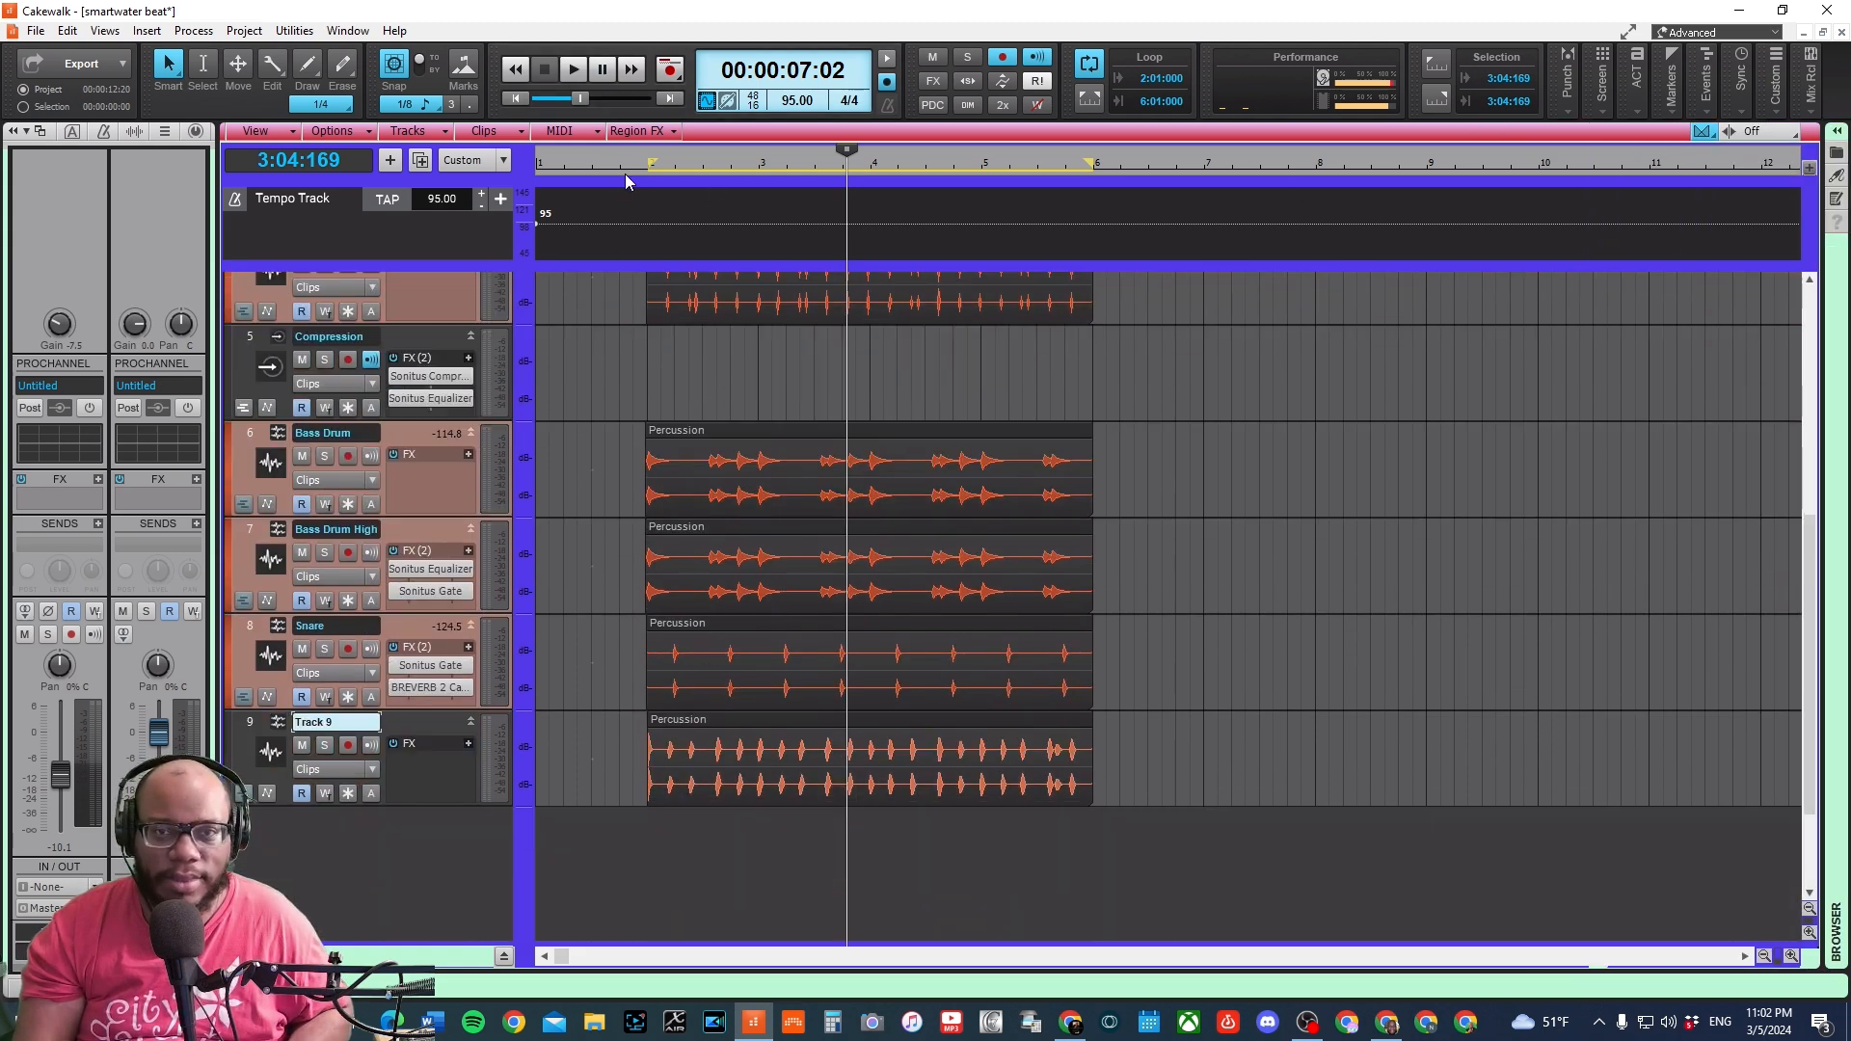
- Return the playhead to the project start and briefly play the Original Sample track
click(631, 171)
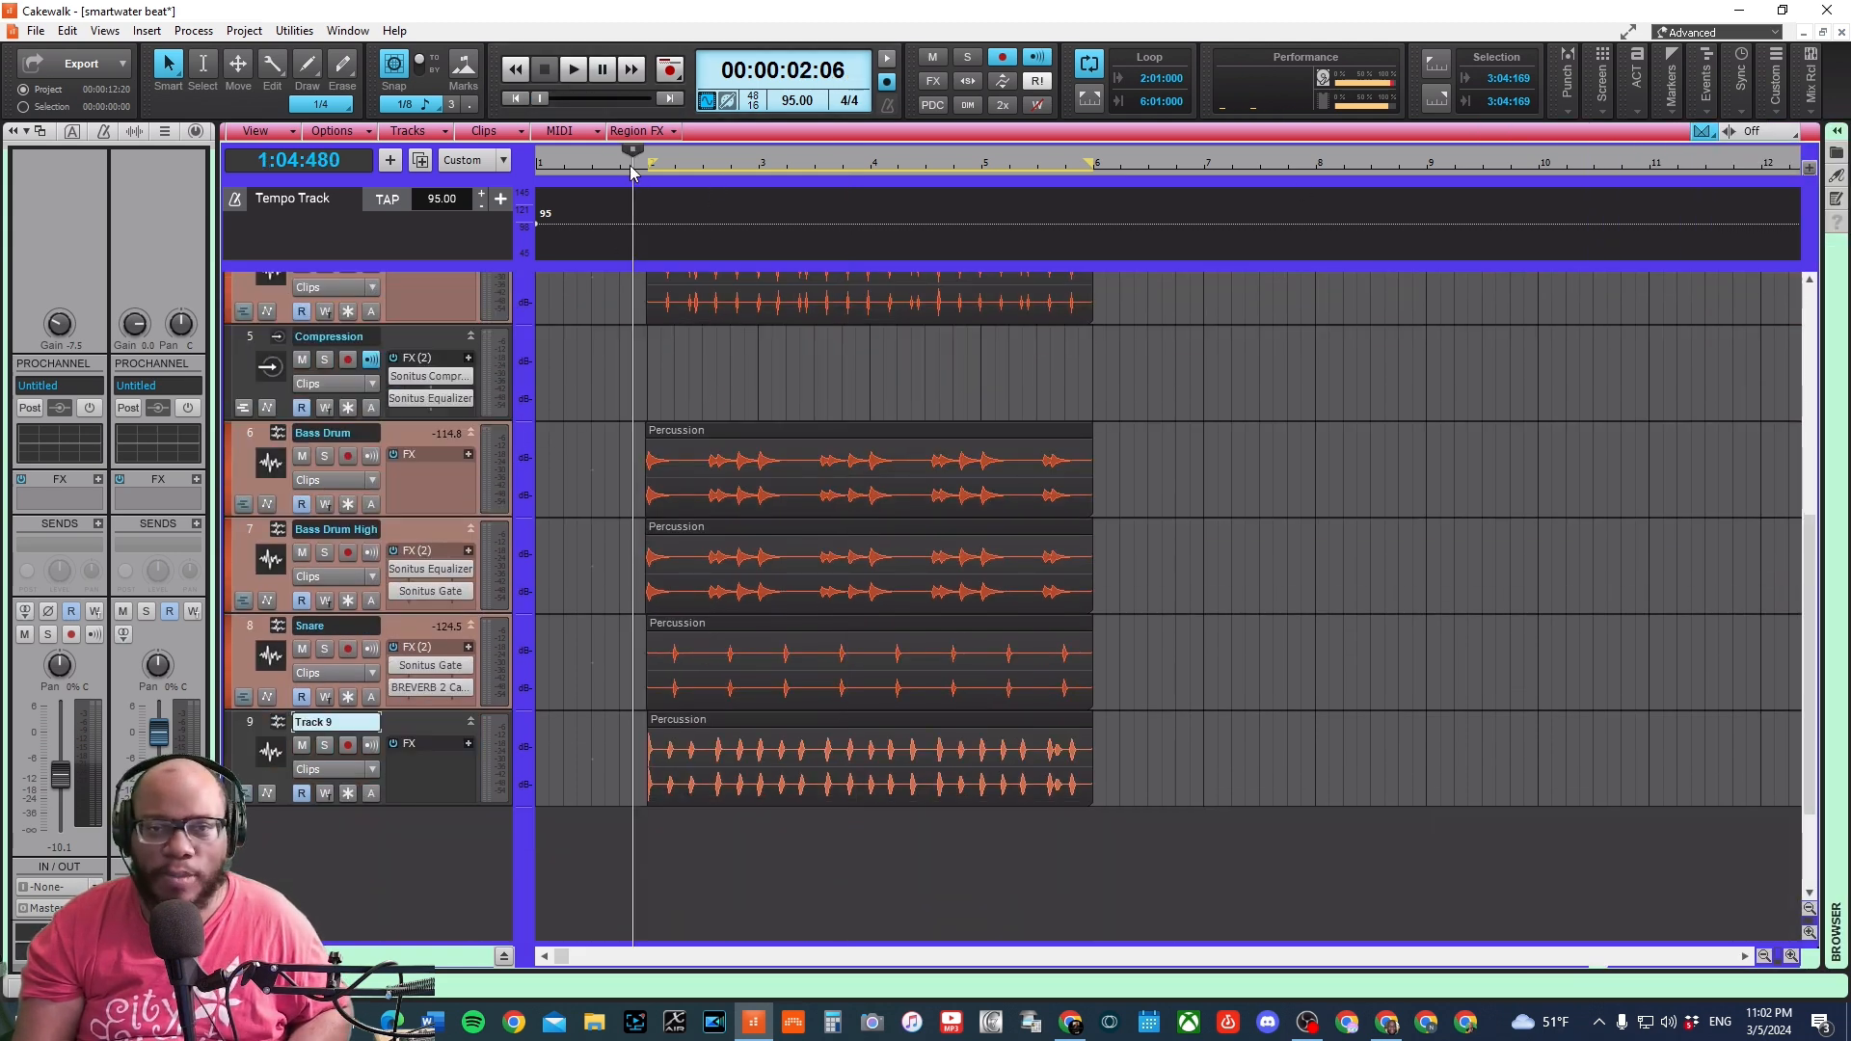
scroll(780, 417, up, 5)
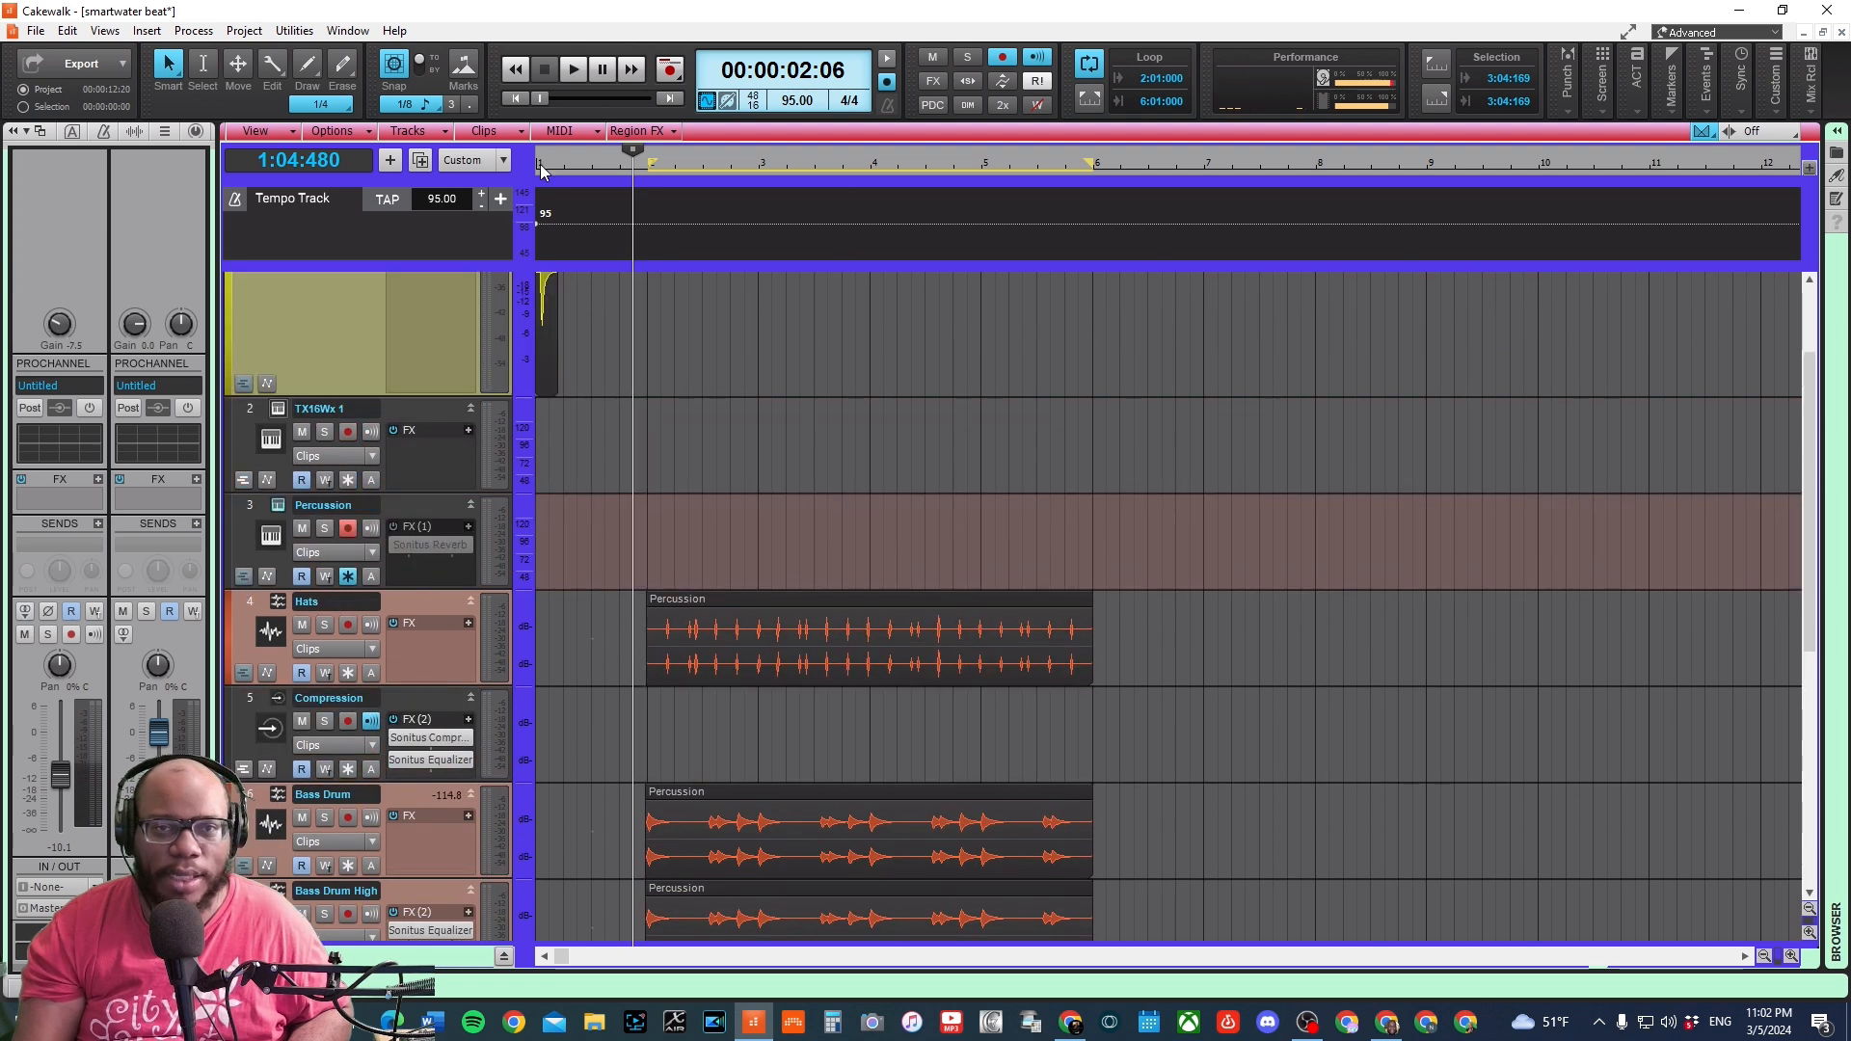
click(514, 98)
key(space)
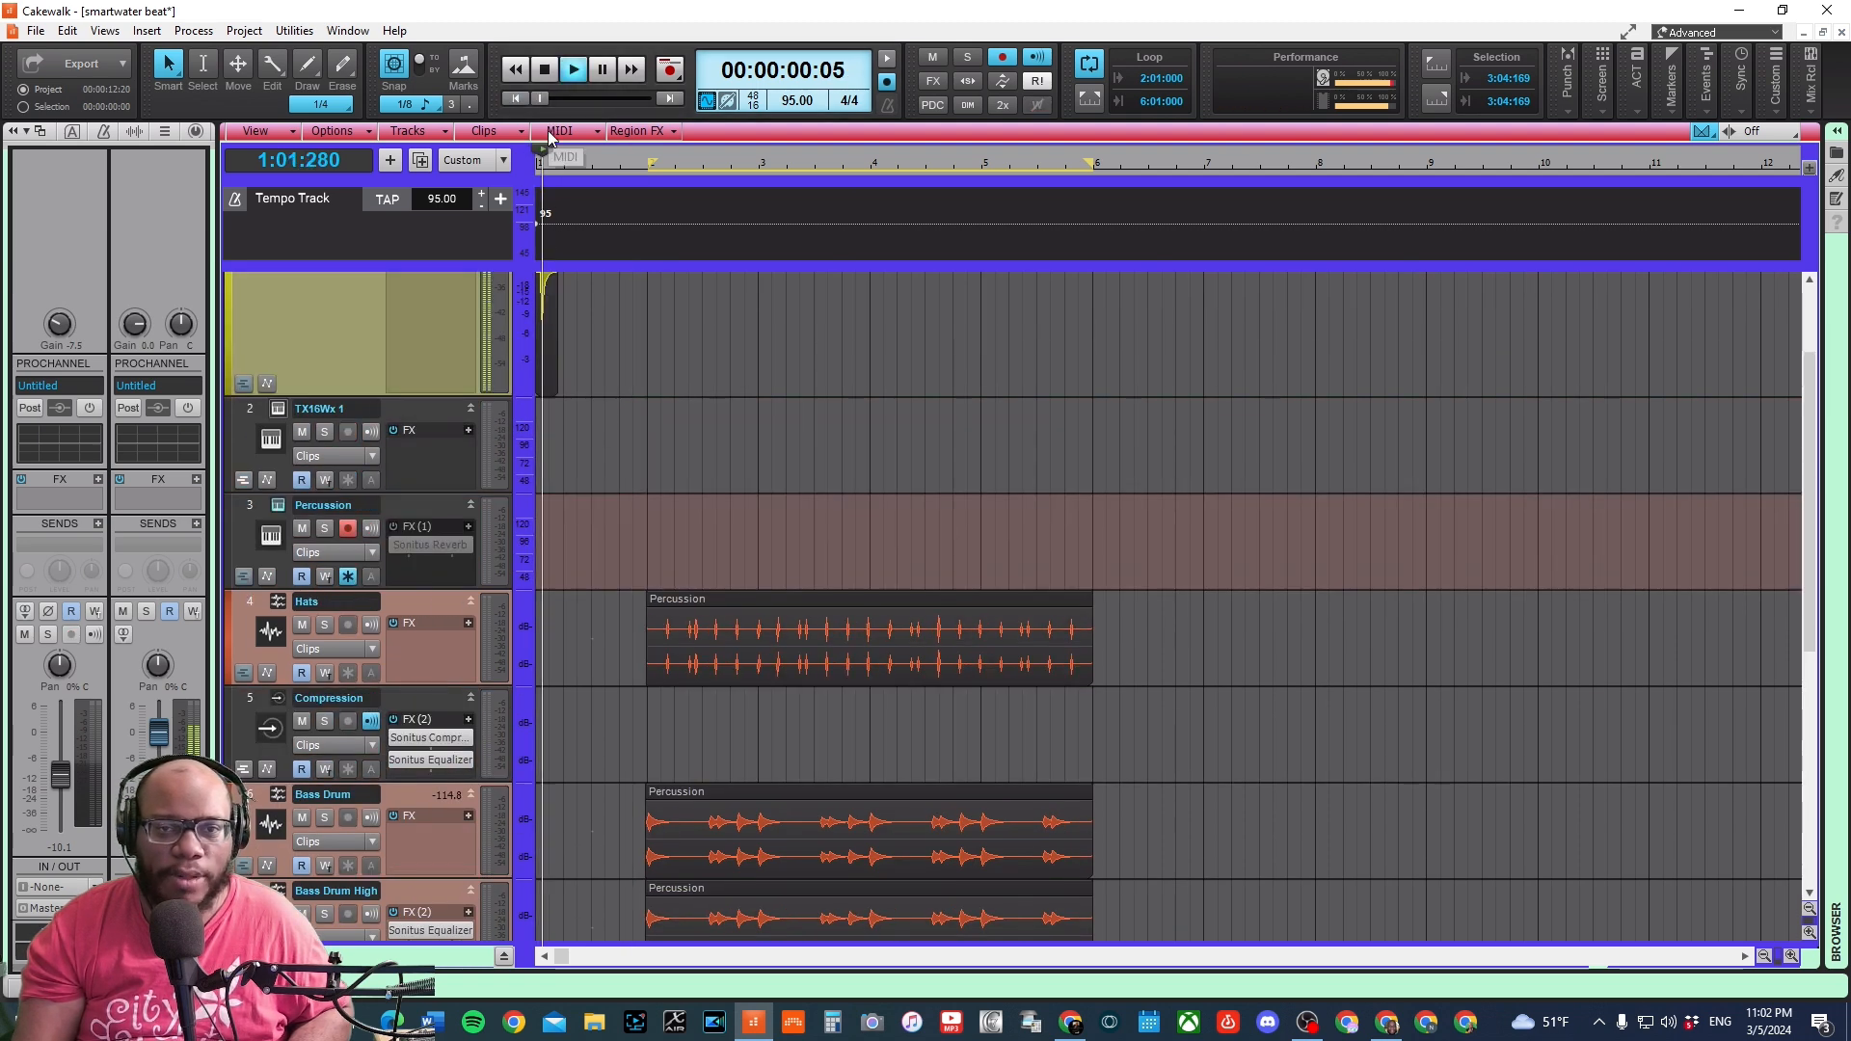
key(space)
scroll(383, 560, up, 2)
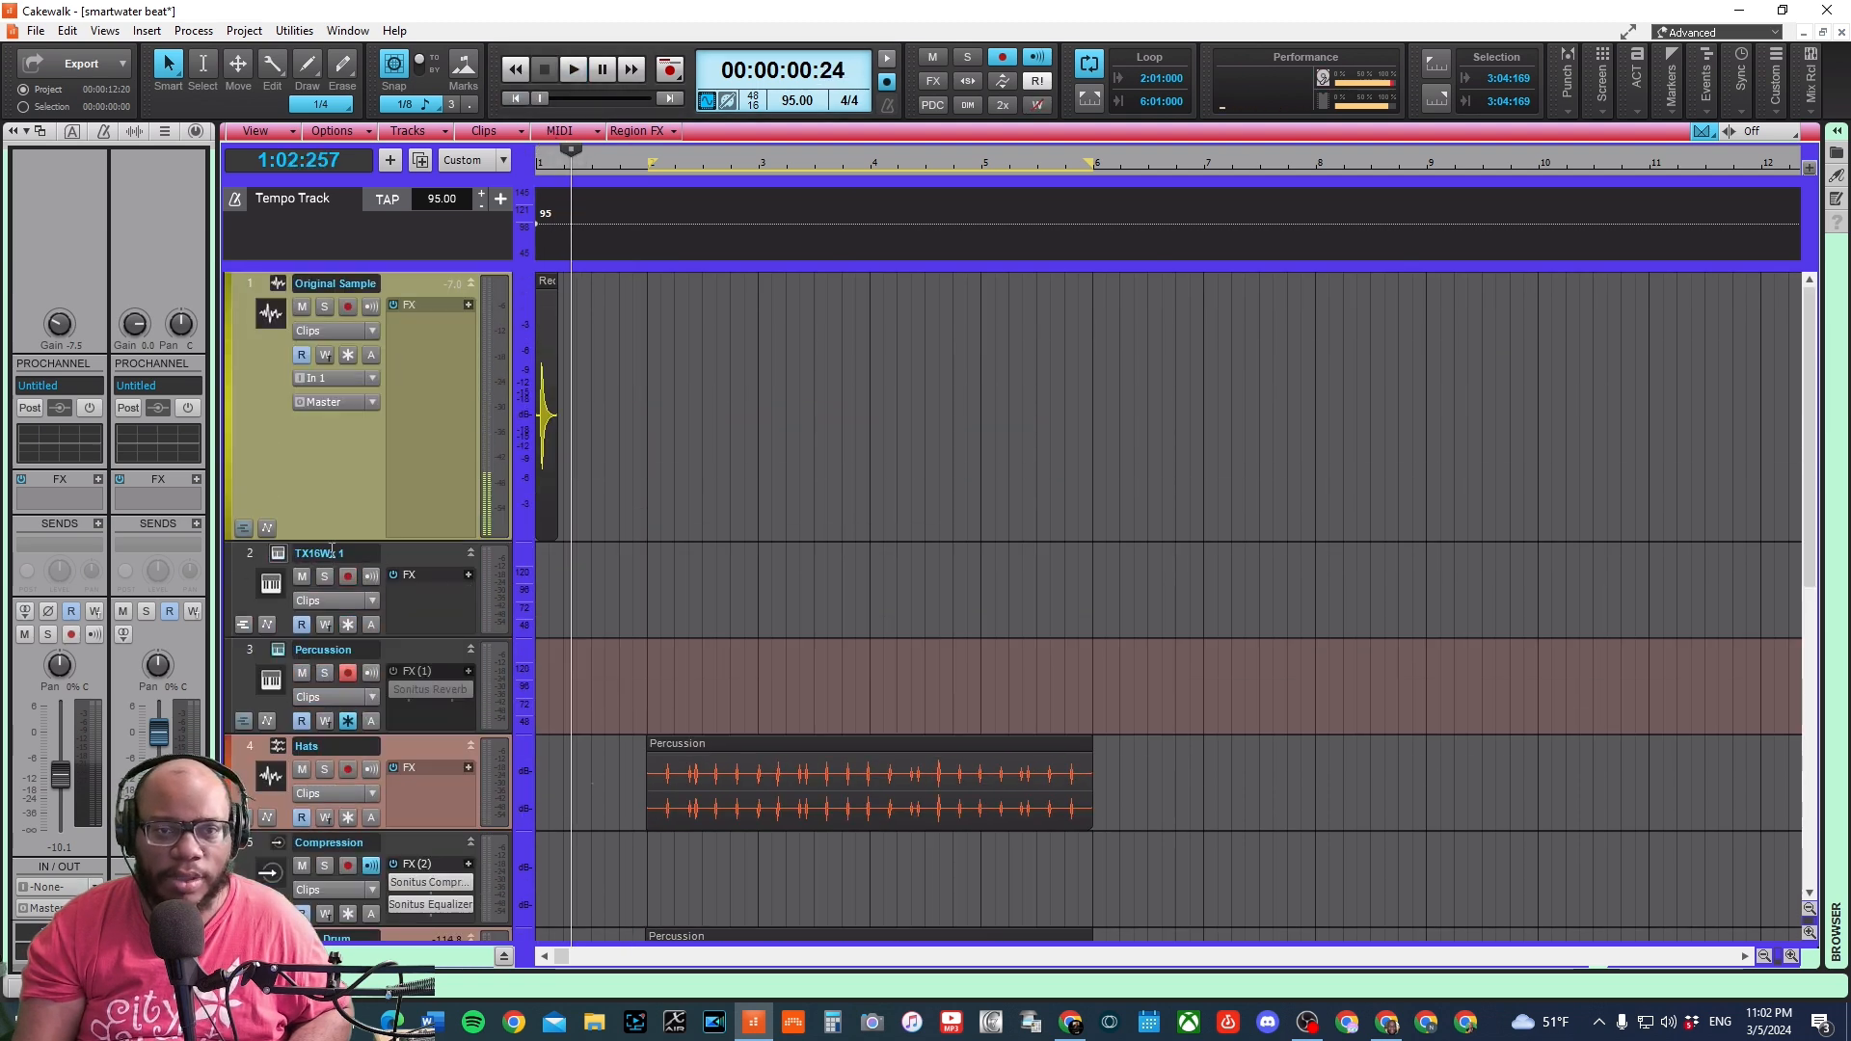
scroll(332, 554, down, 6)
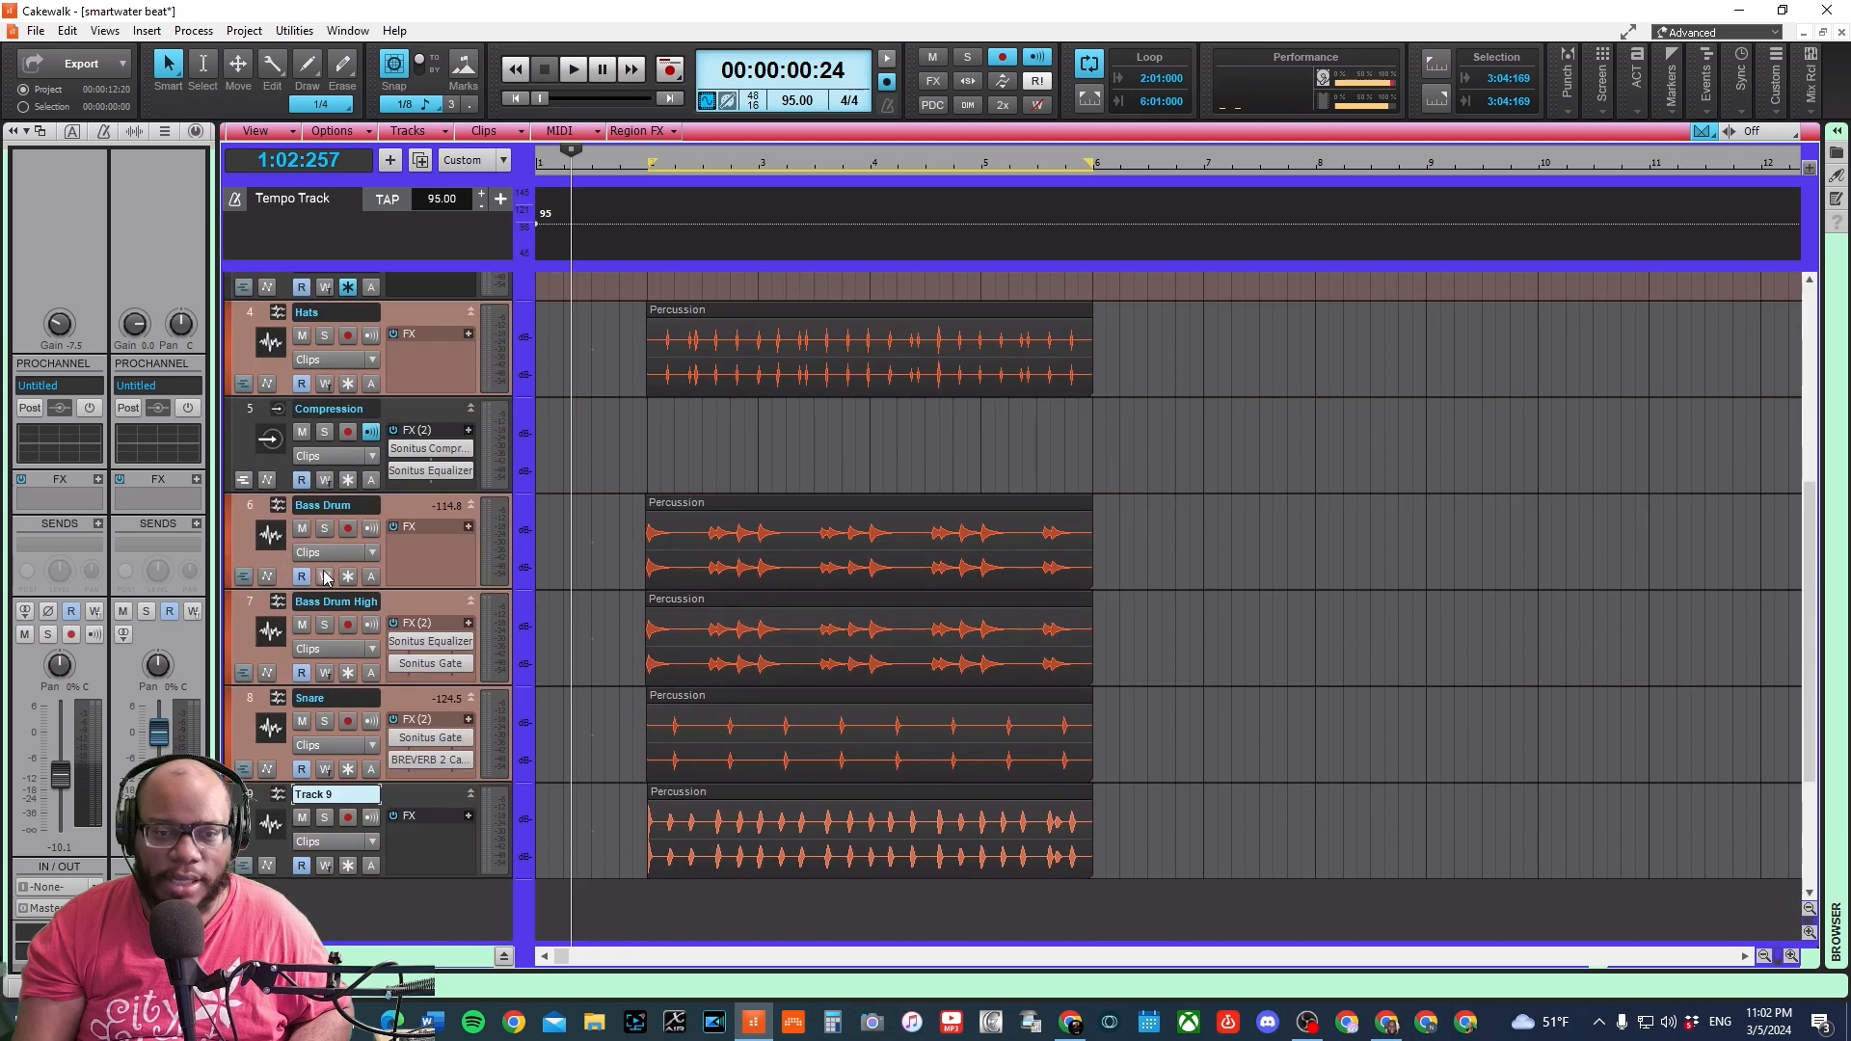
- Return the playhead to the project start and briefly play the beat
scroll(322, 576, up, 3)
click(517, 99)
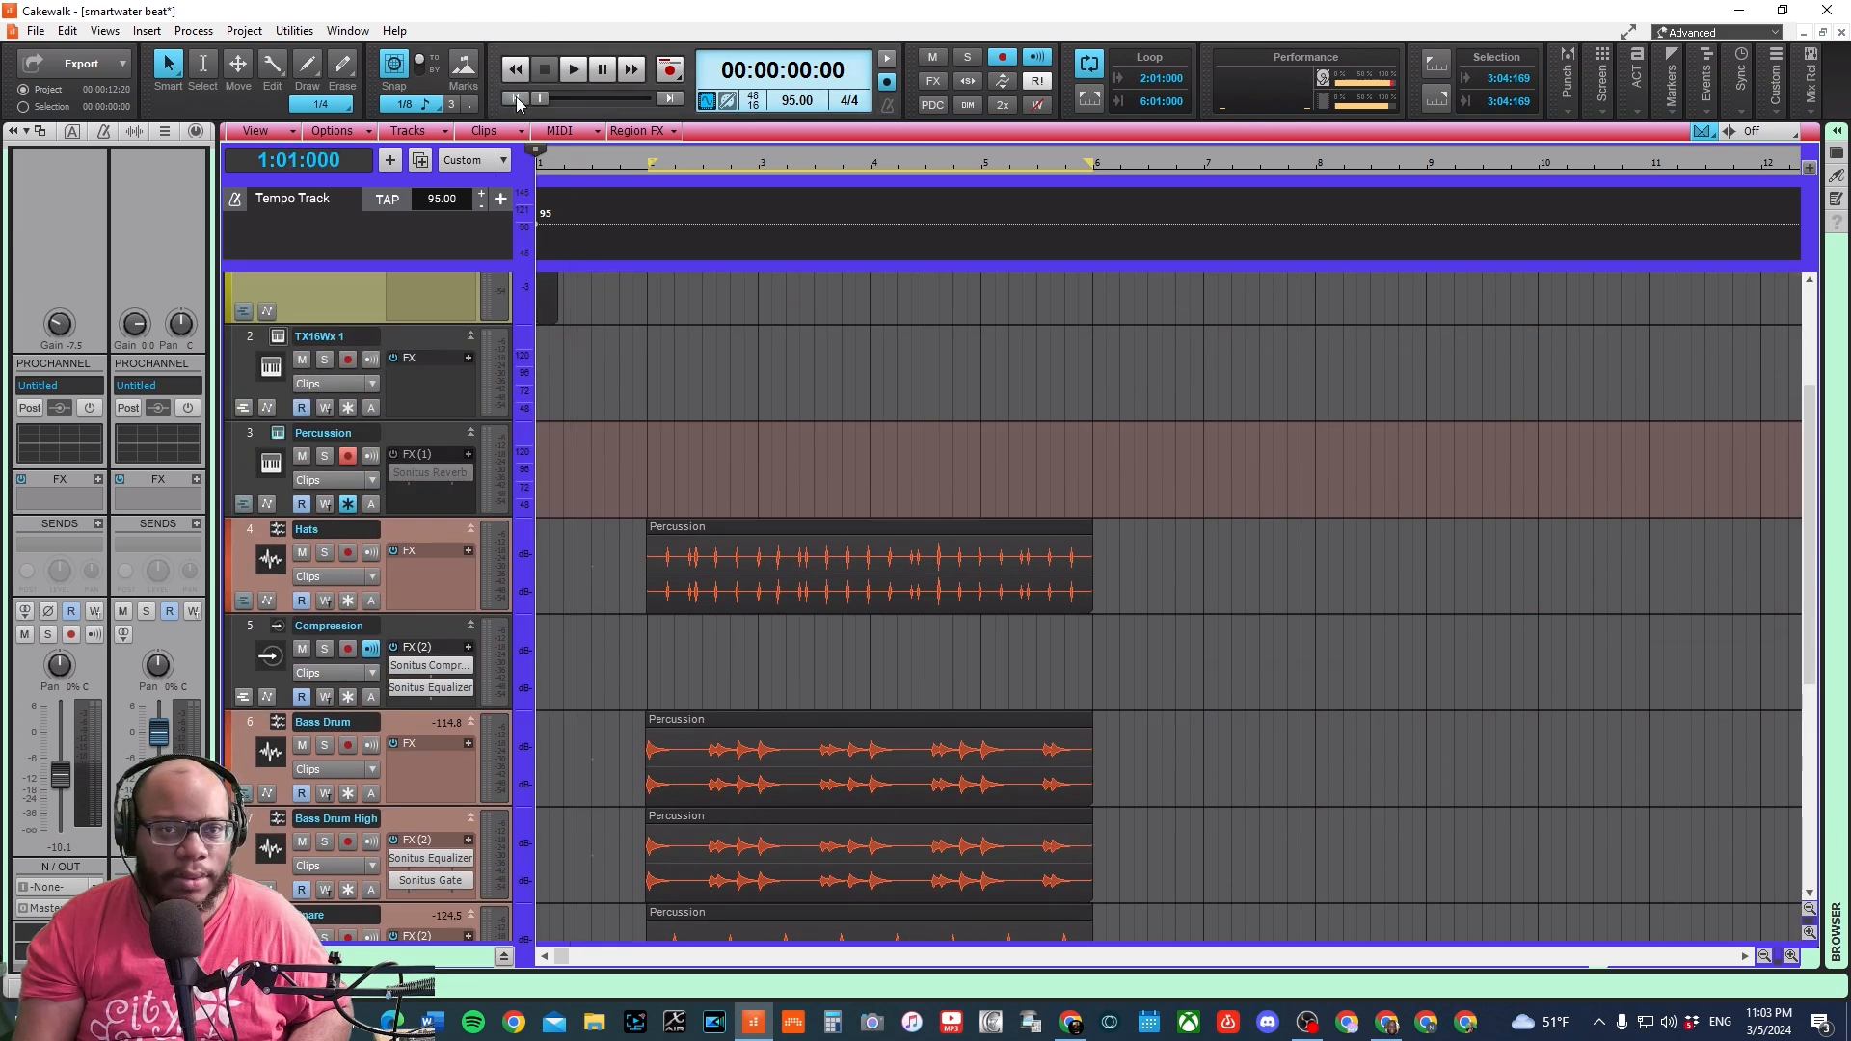
key(space)
key(space)
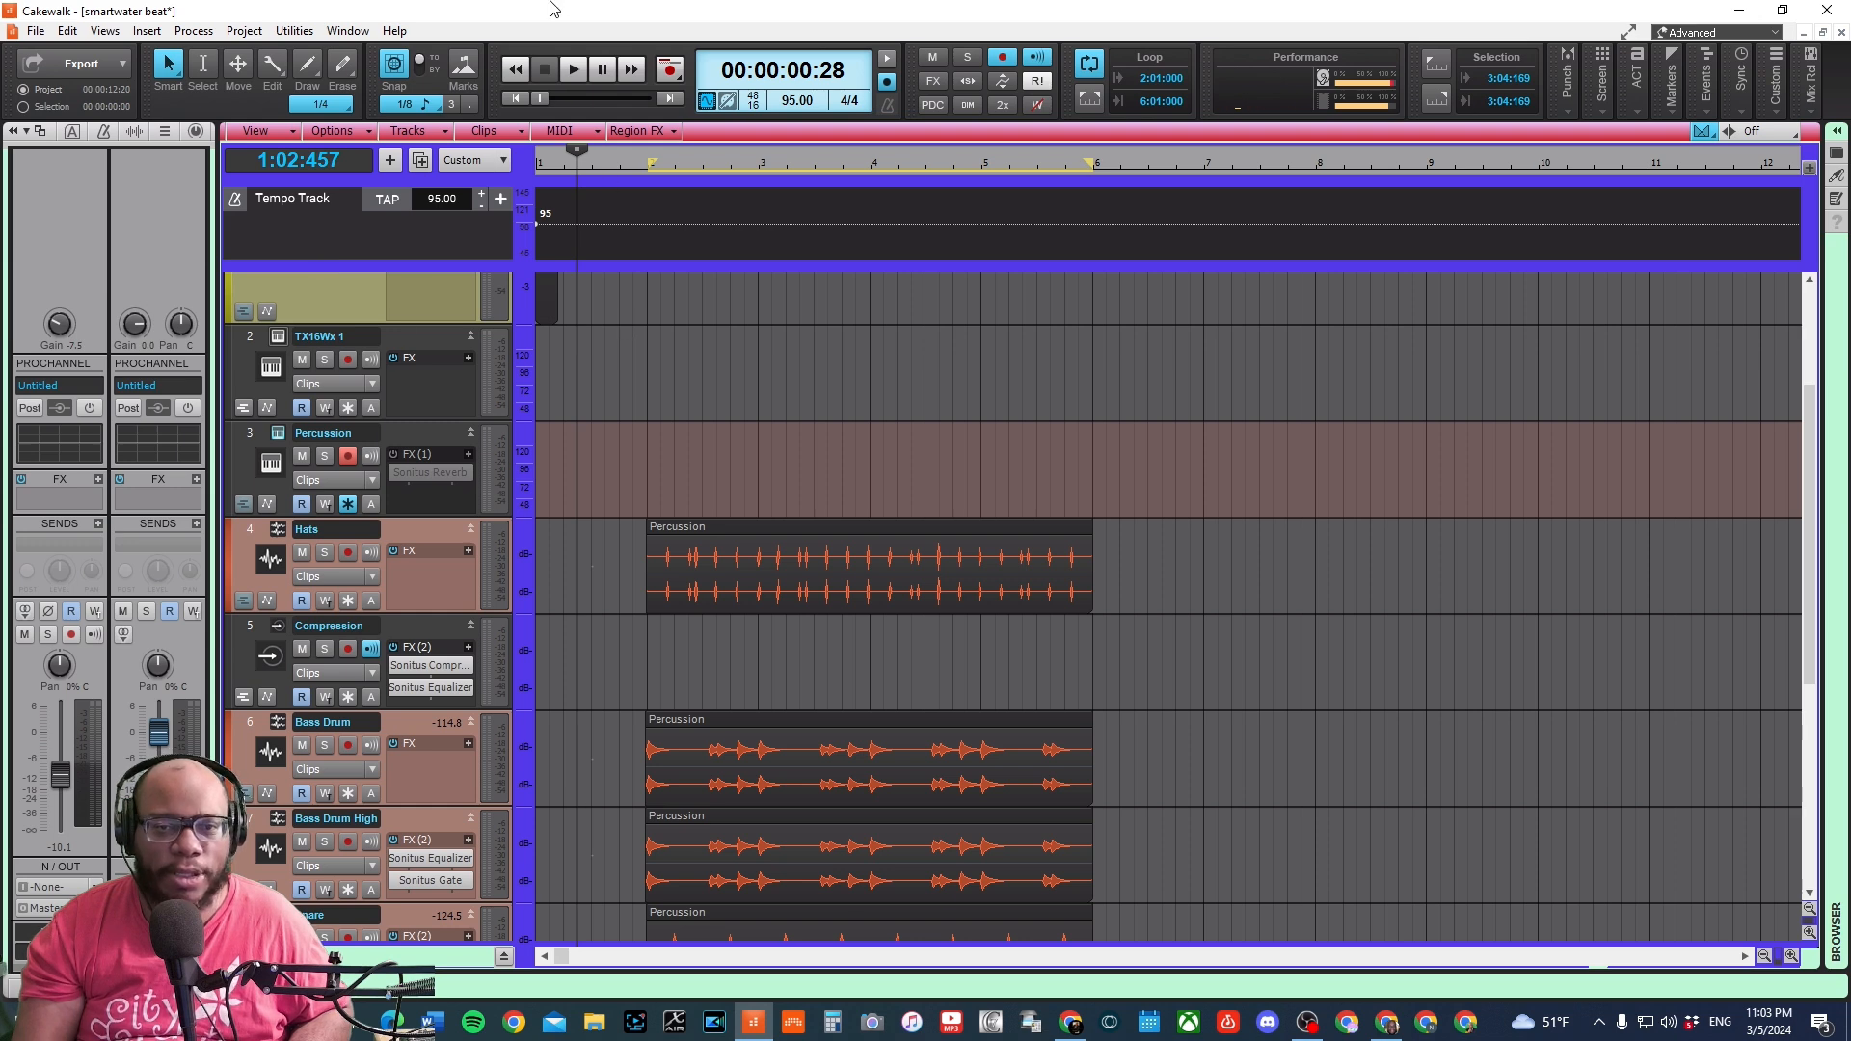
- Play the drum loop from 1:04:000 to near the end of measure 5
click(615, 170)
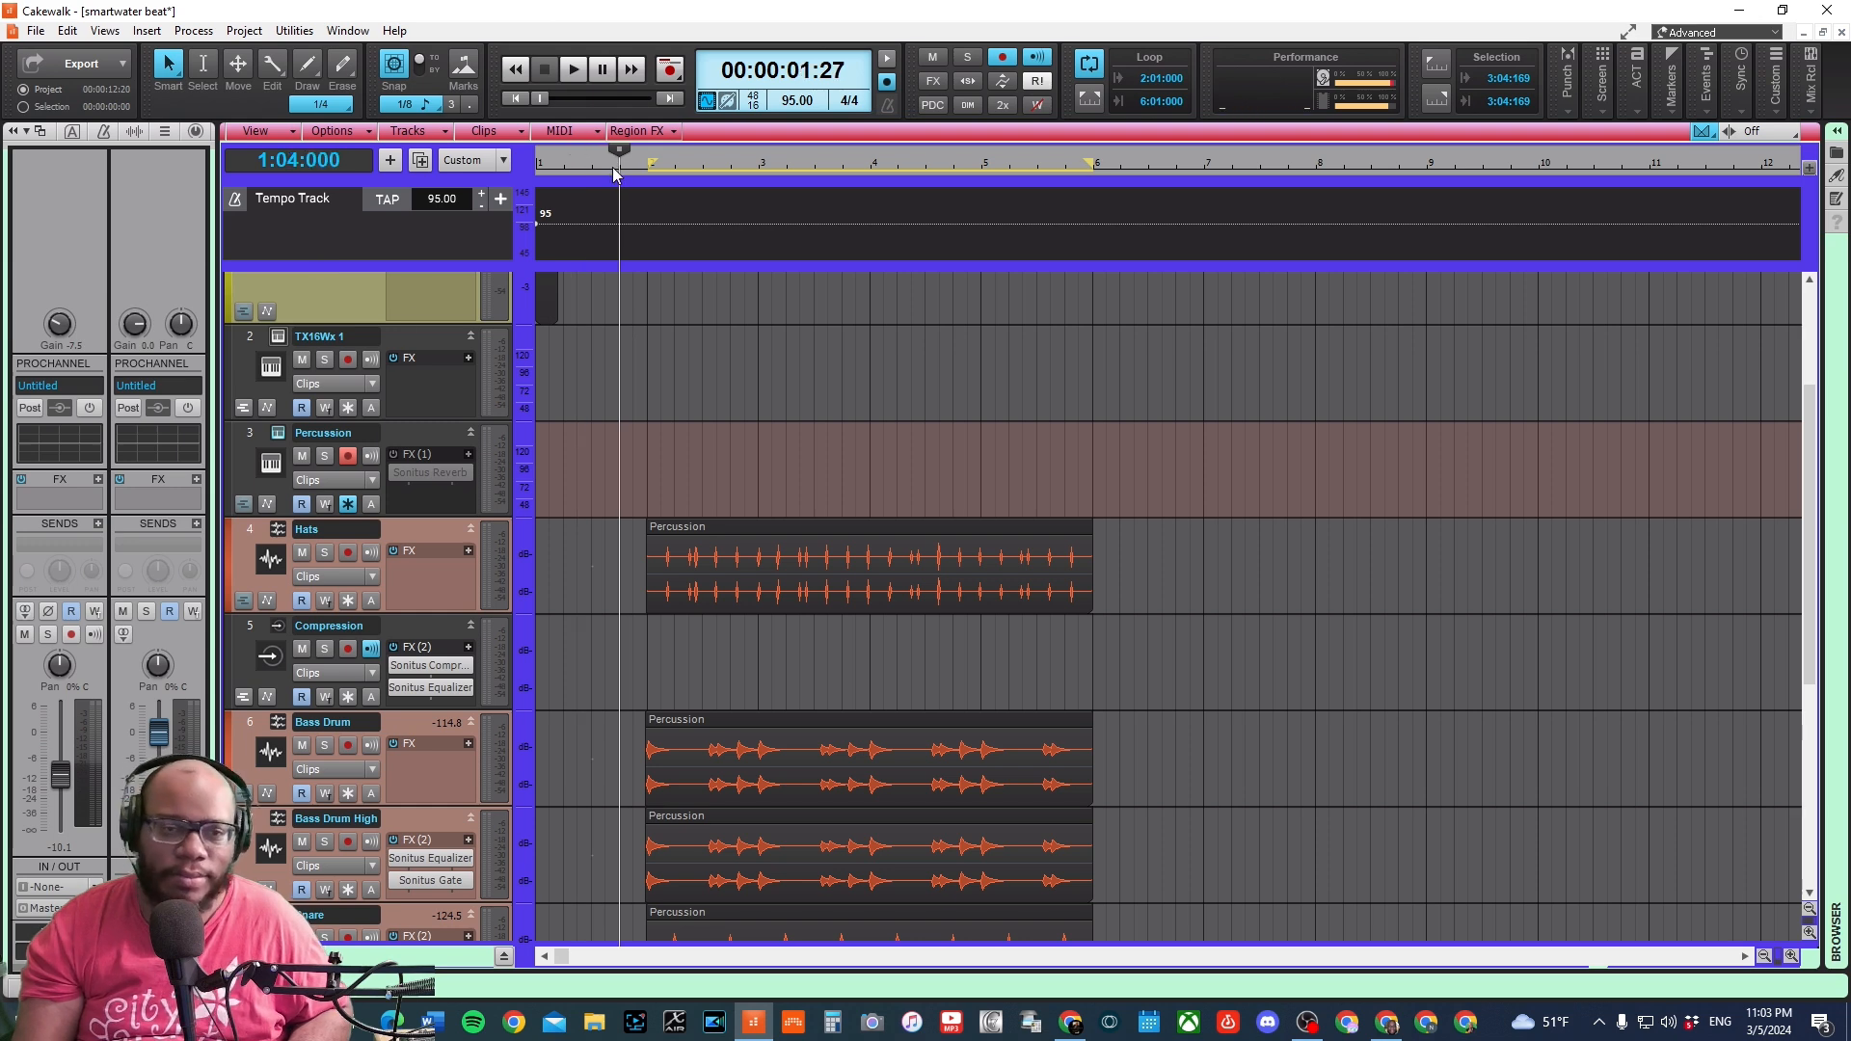
scroll(571, 581, down, 5)
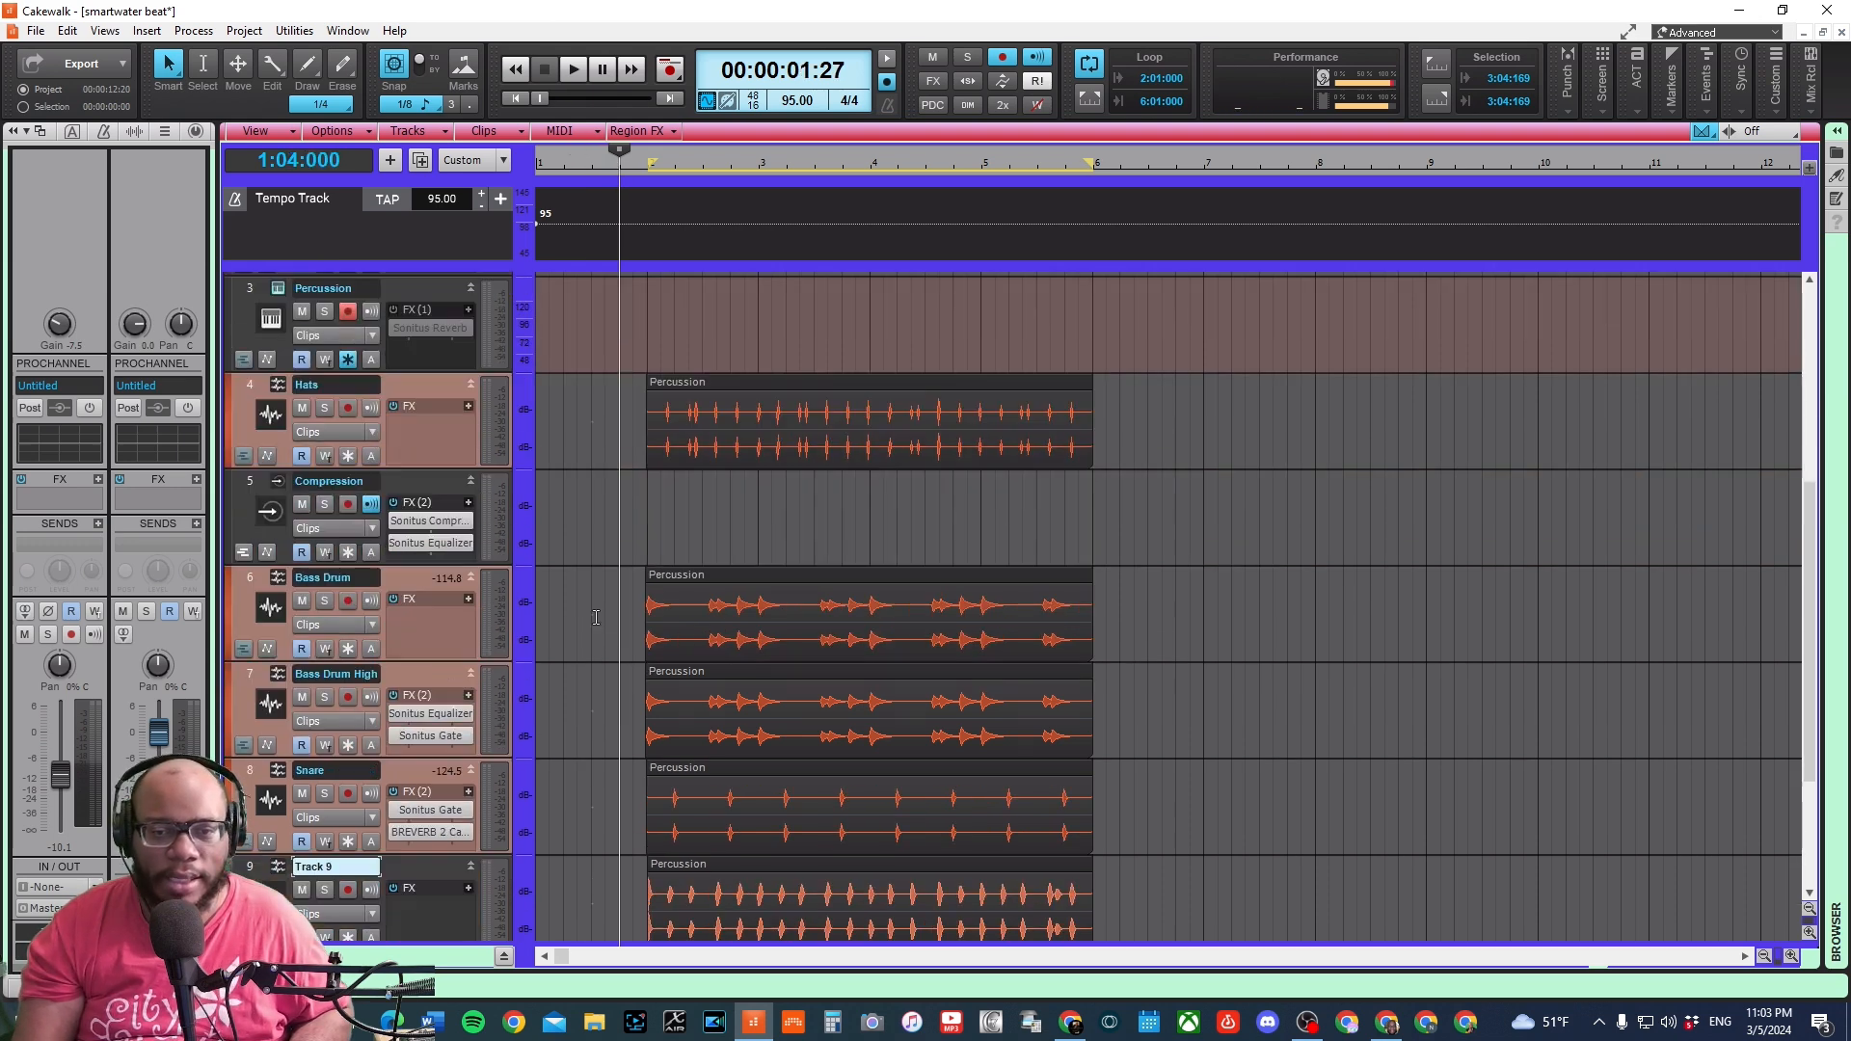
key(space)
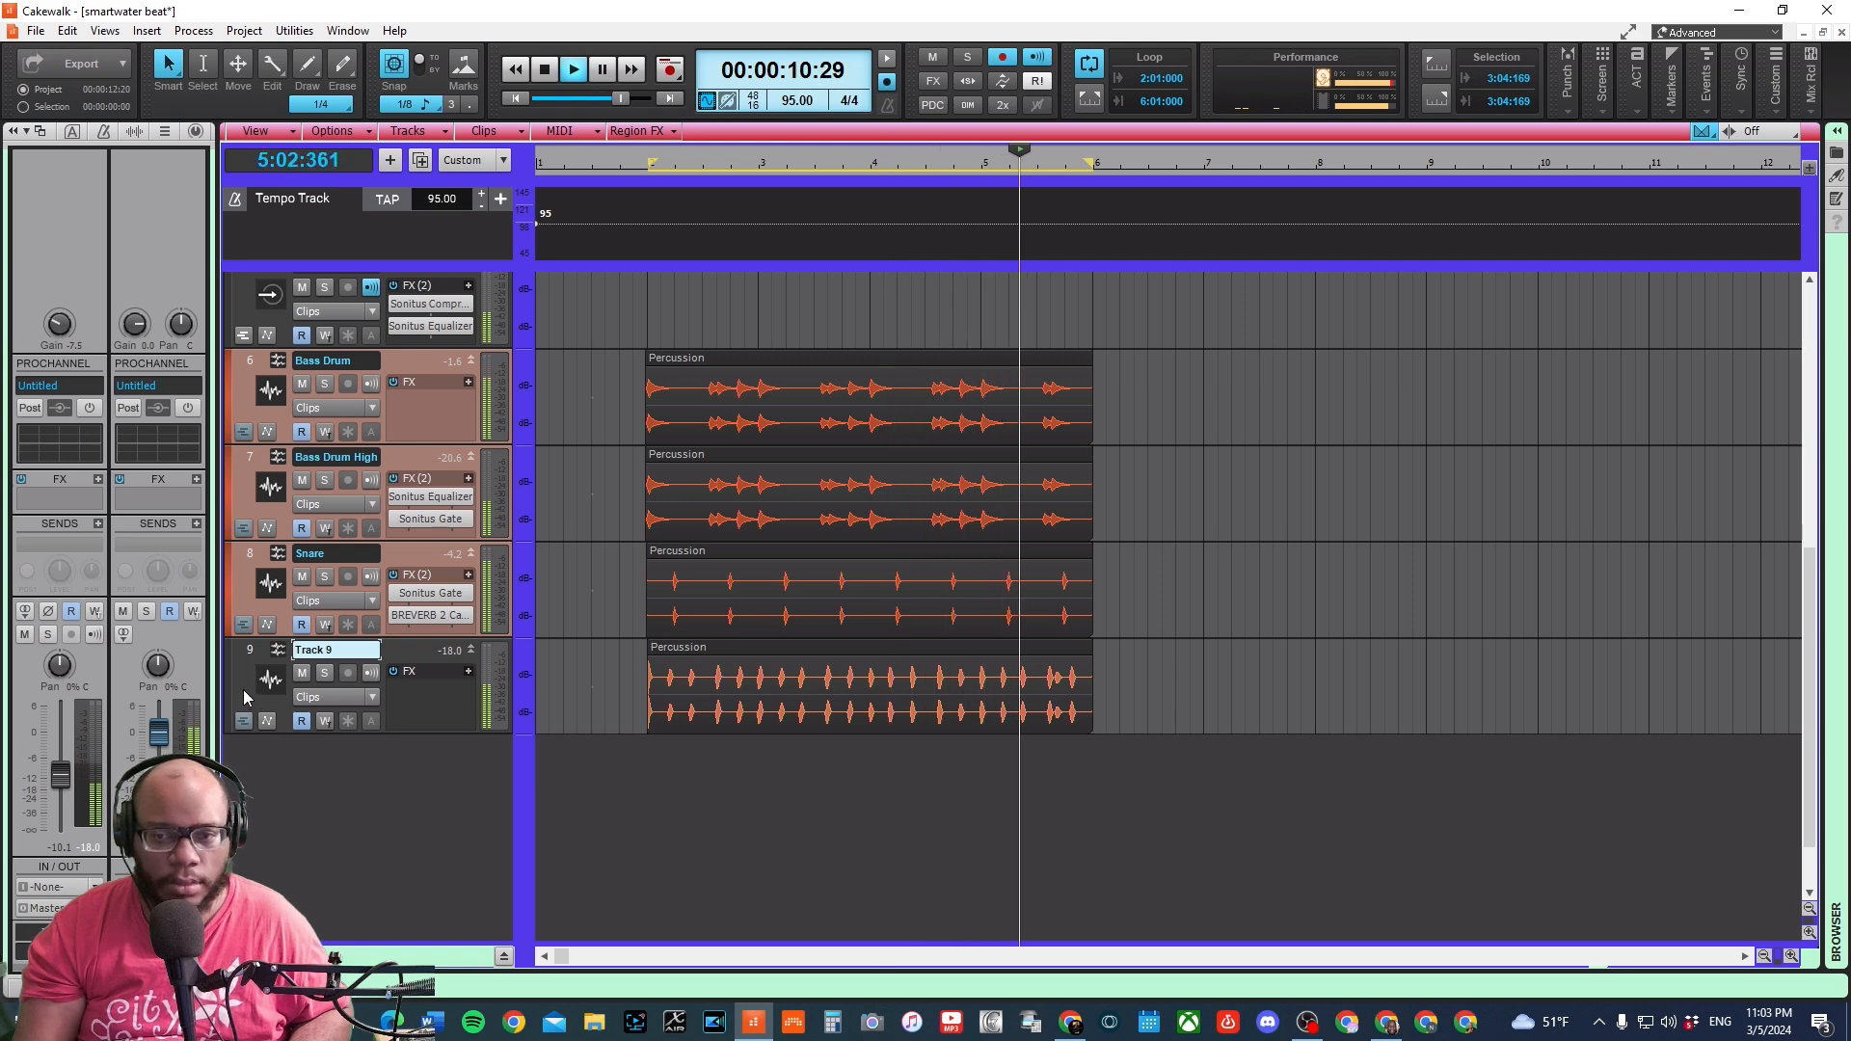
key(space)
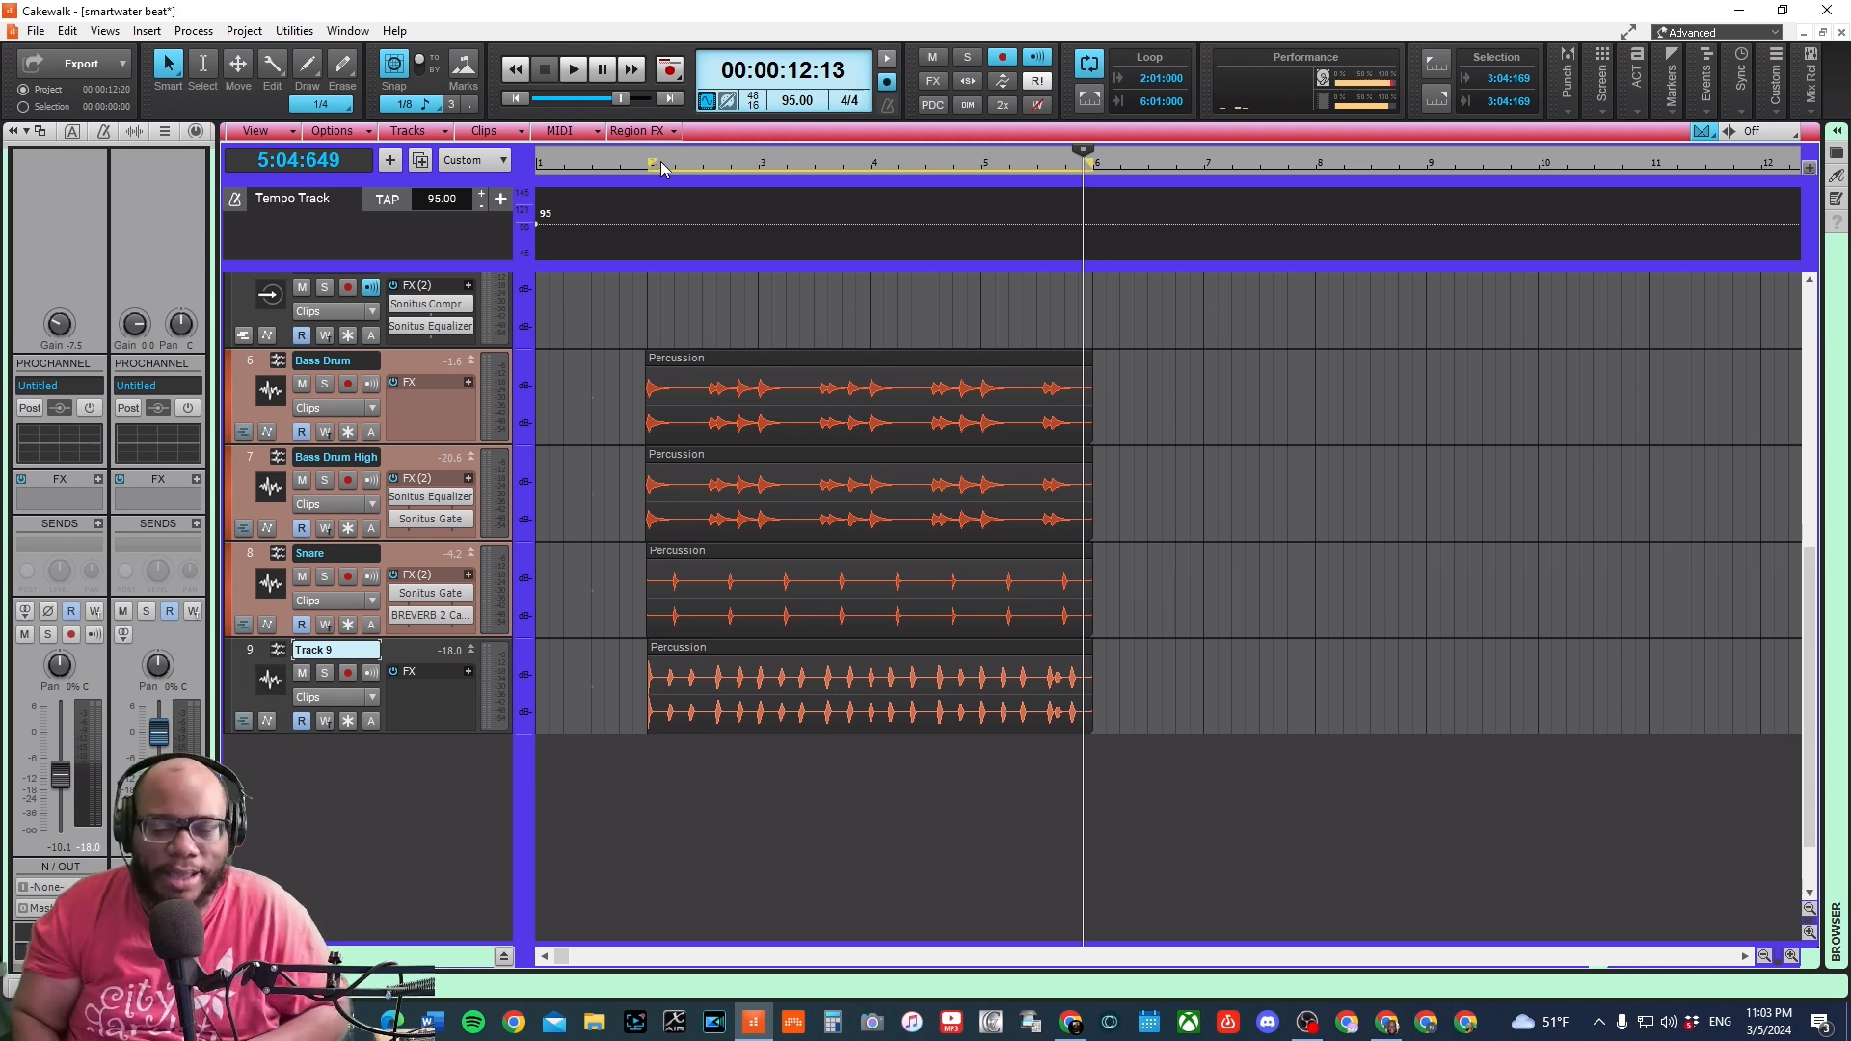
- Select the Bass Drum, Bass Drum High and Snare tracks together and open a taller Volume automation lane under Snare
click(249, 361)
click(246, 564)
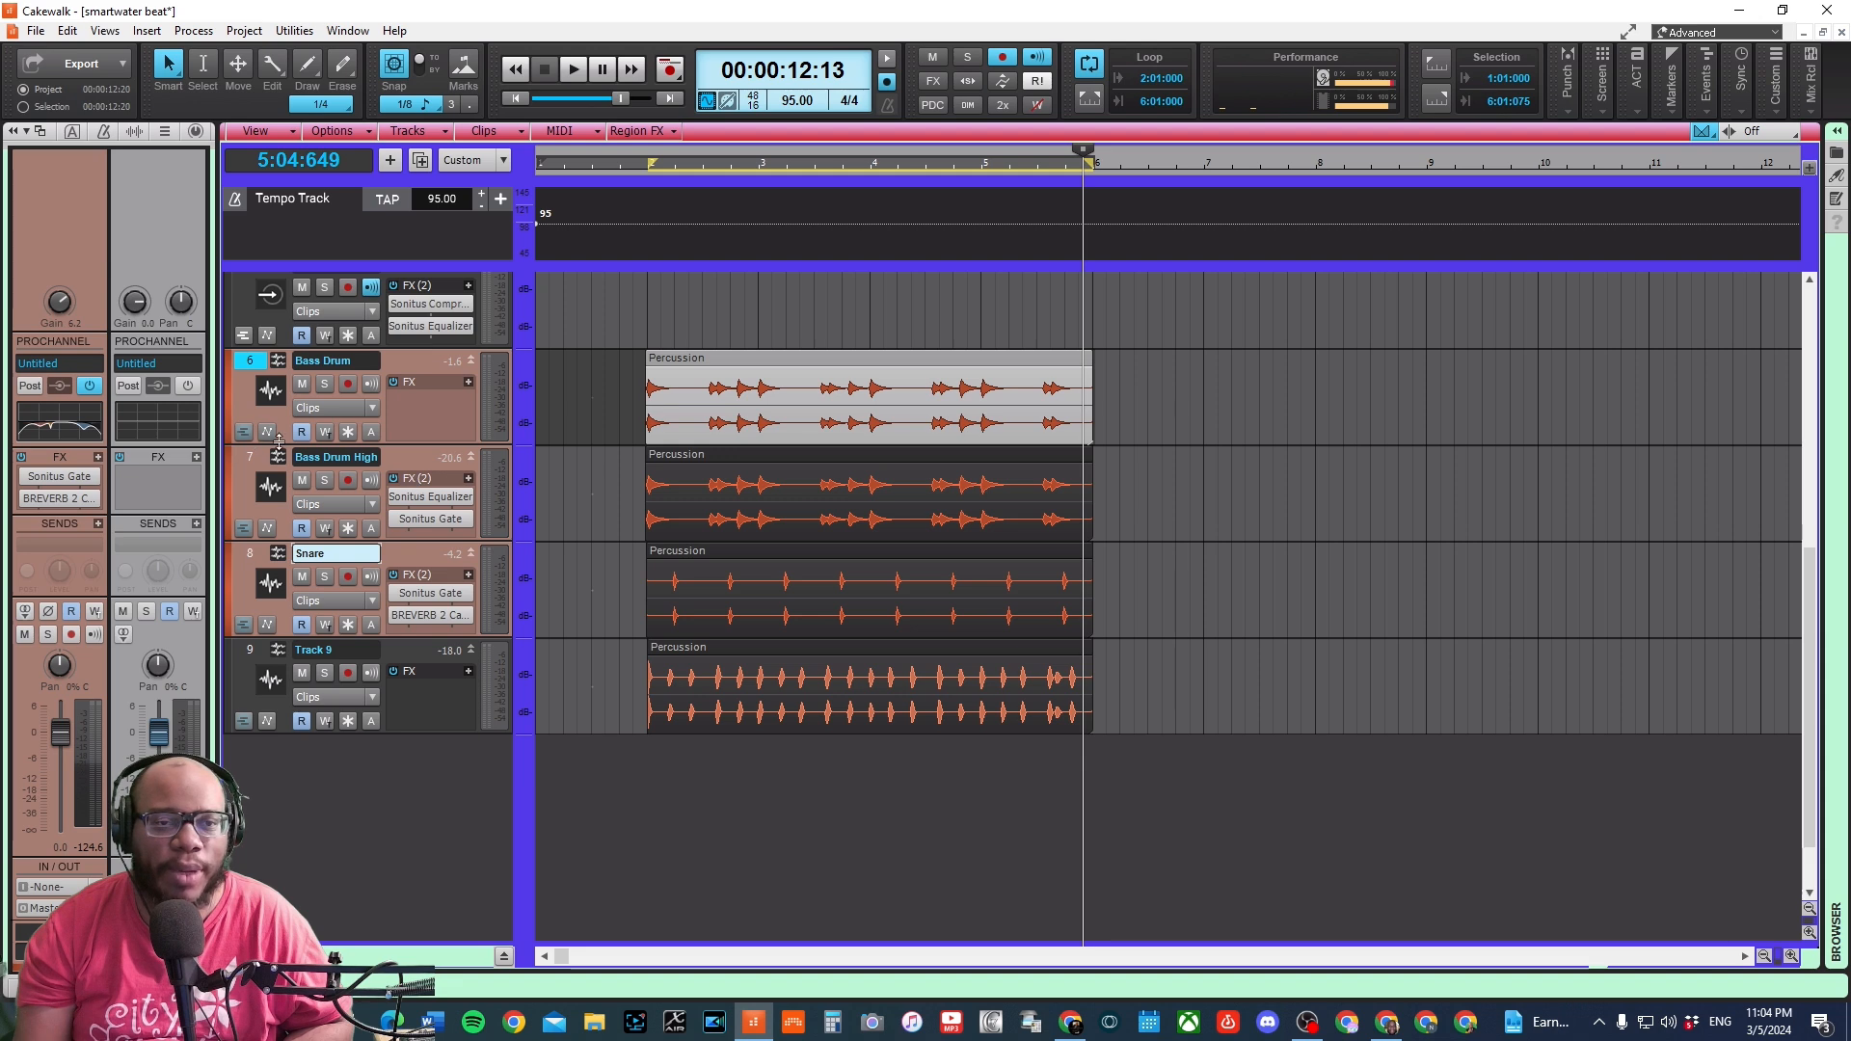
click(247, 560)
shift+click(245, 359)
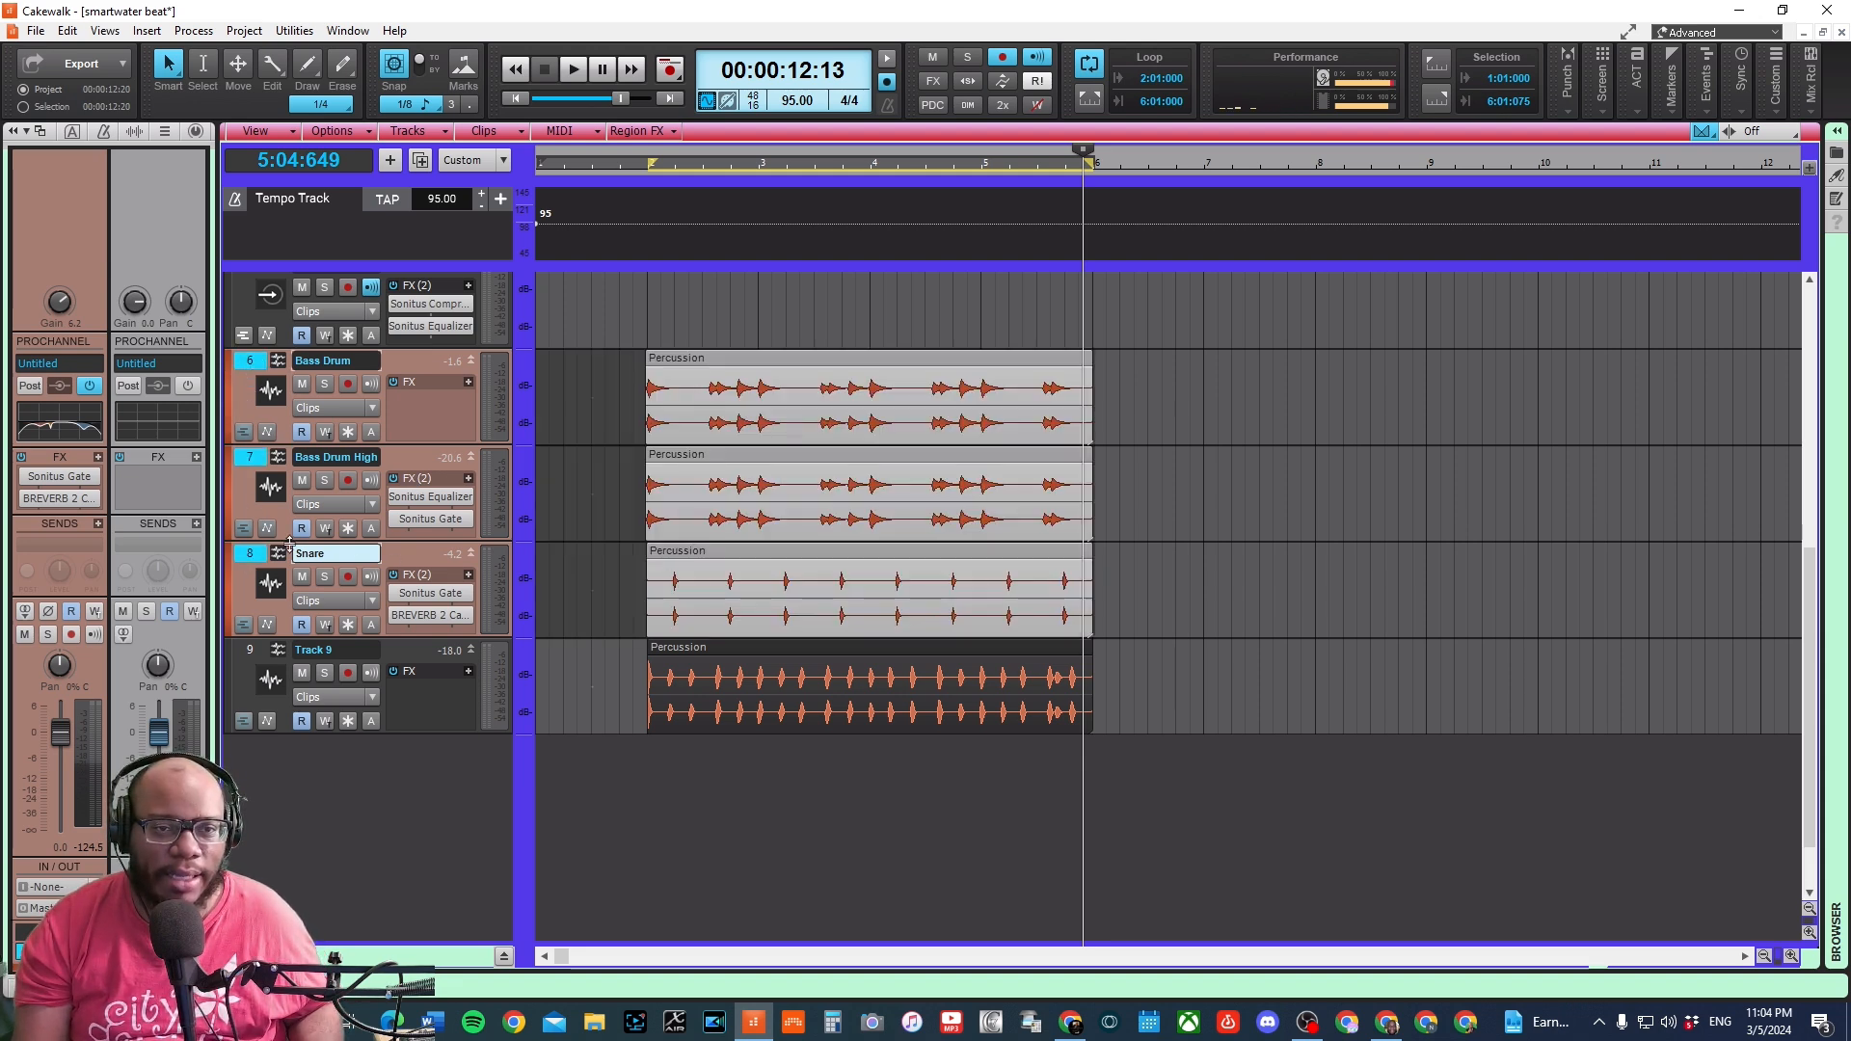
click(267, 625)
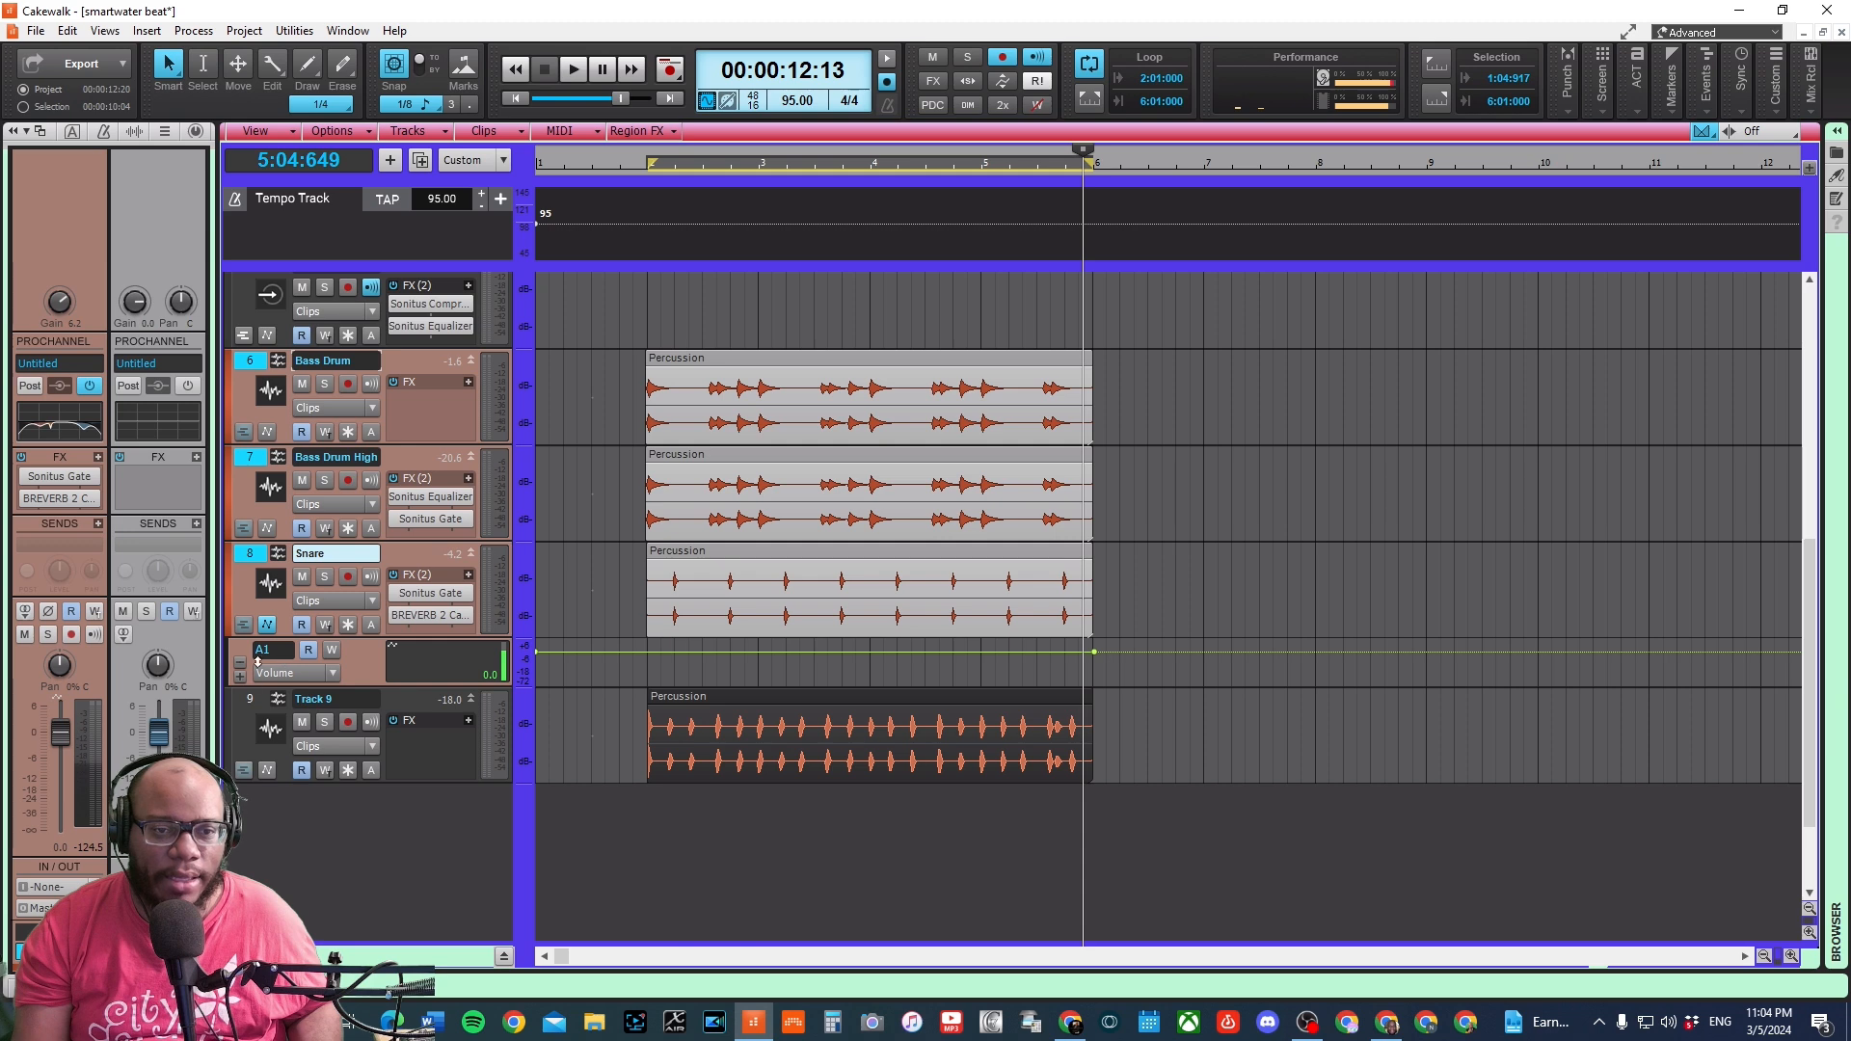
drag(369, 684, 320, 750)
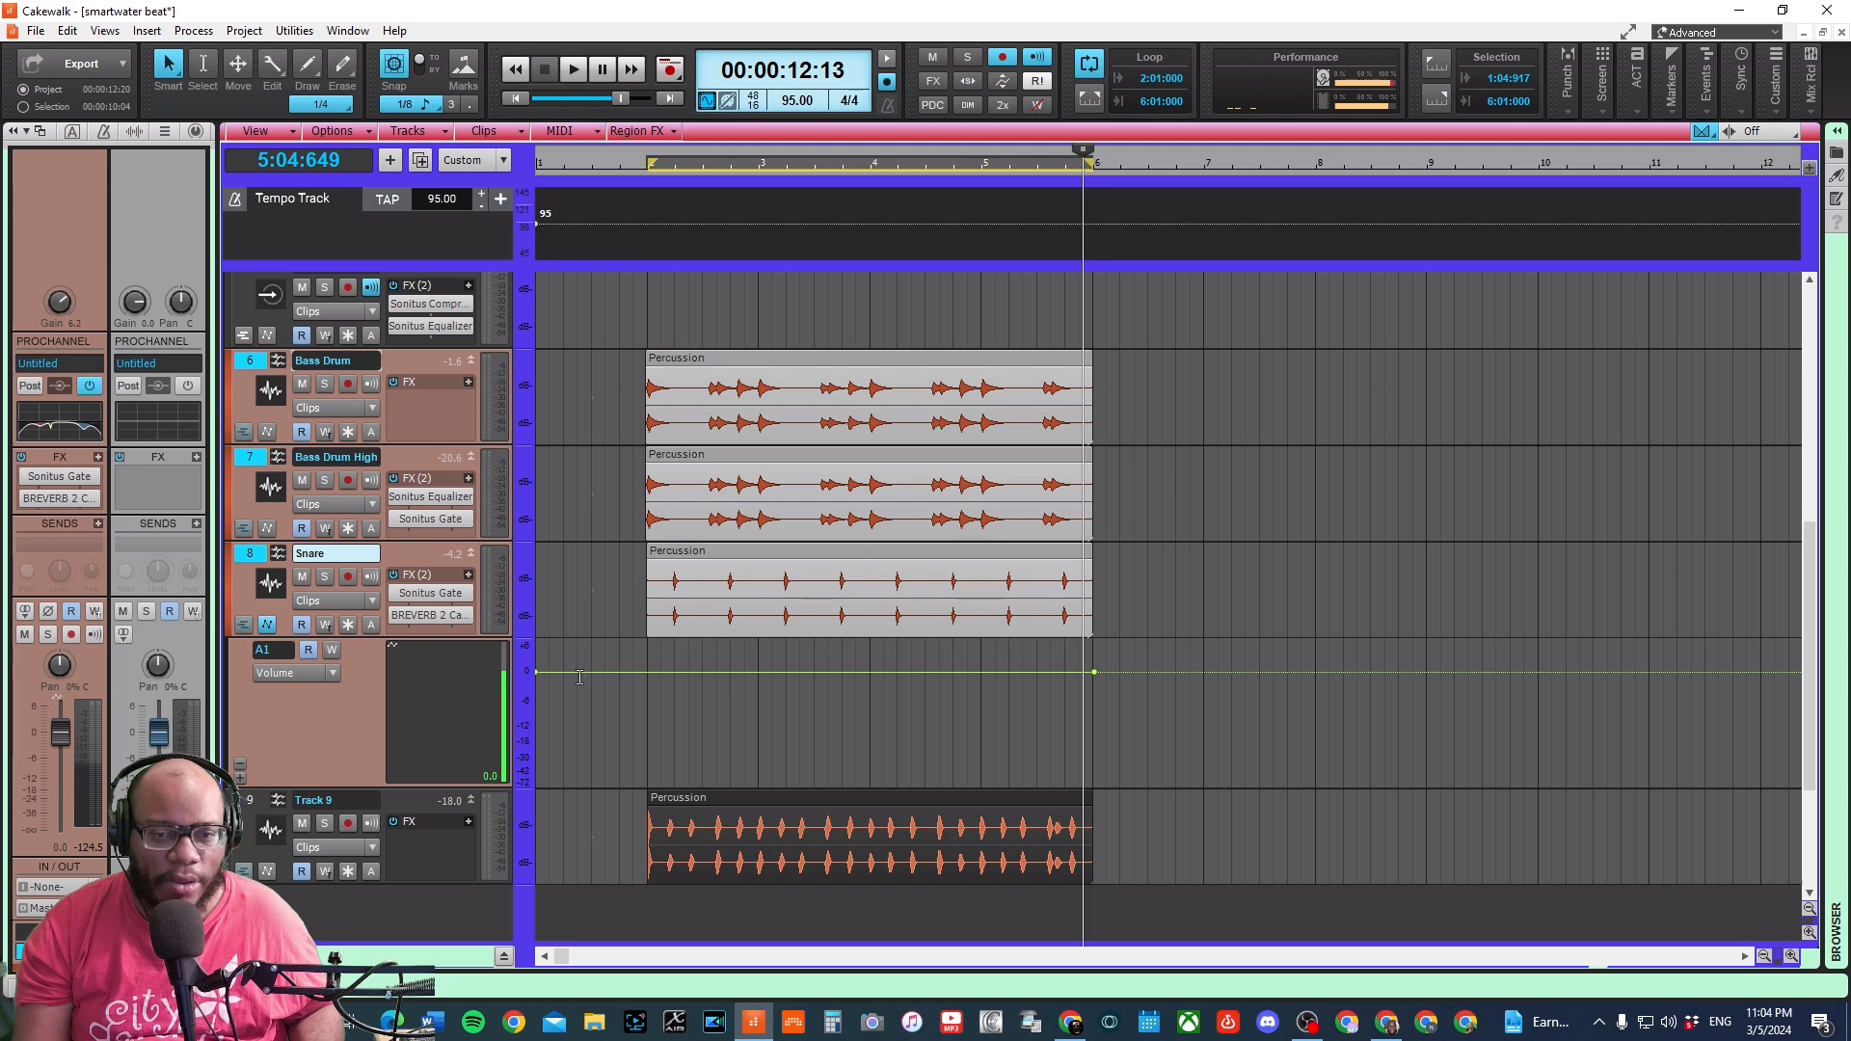
- With Bass Drum through Snare selected, try to automate their volume together by dipping the Snare lane's envelope near the start of measure 2
click(630, 670)
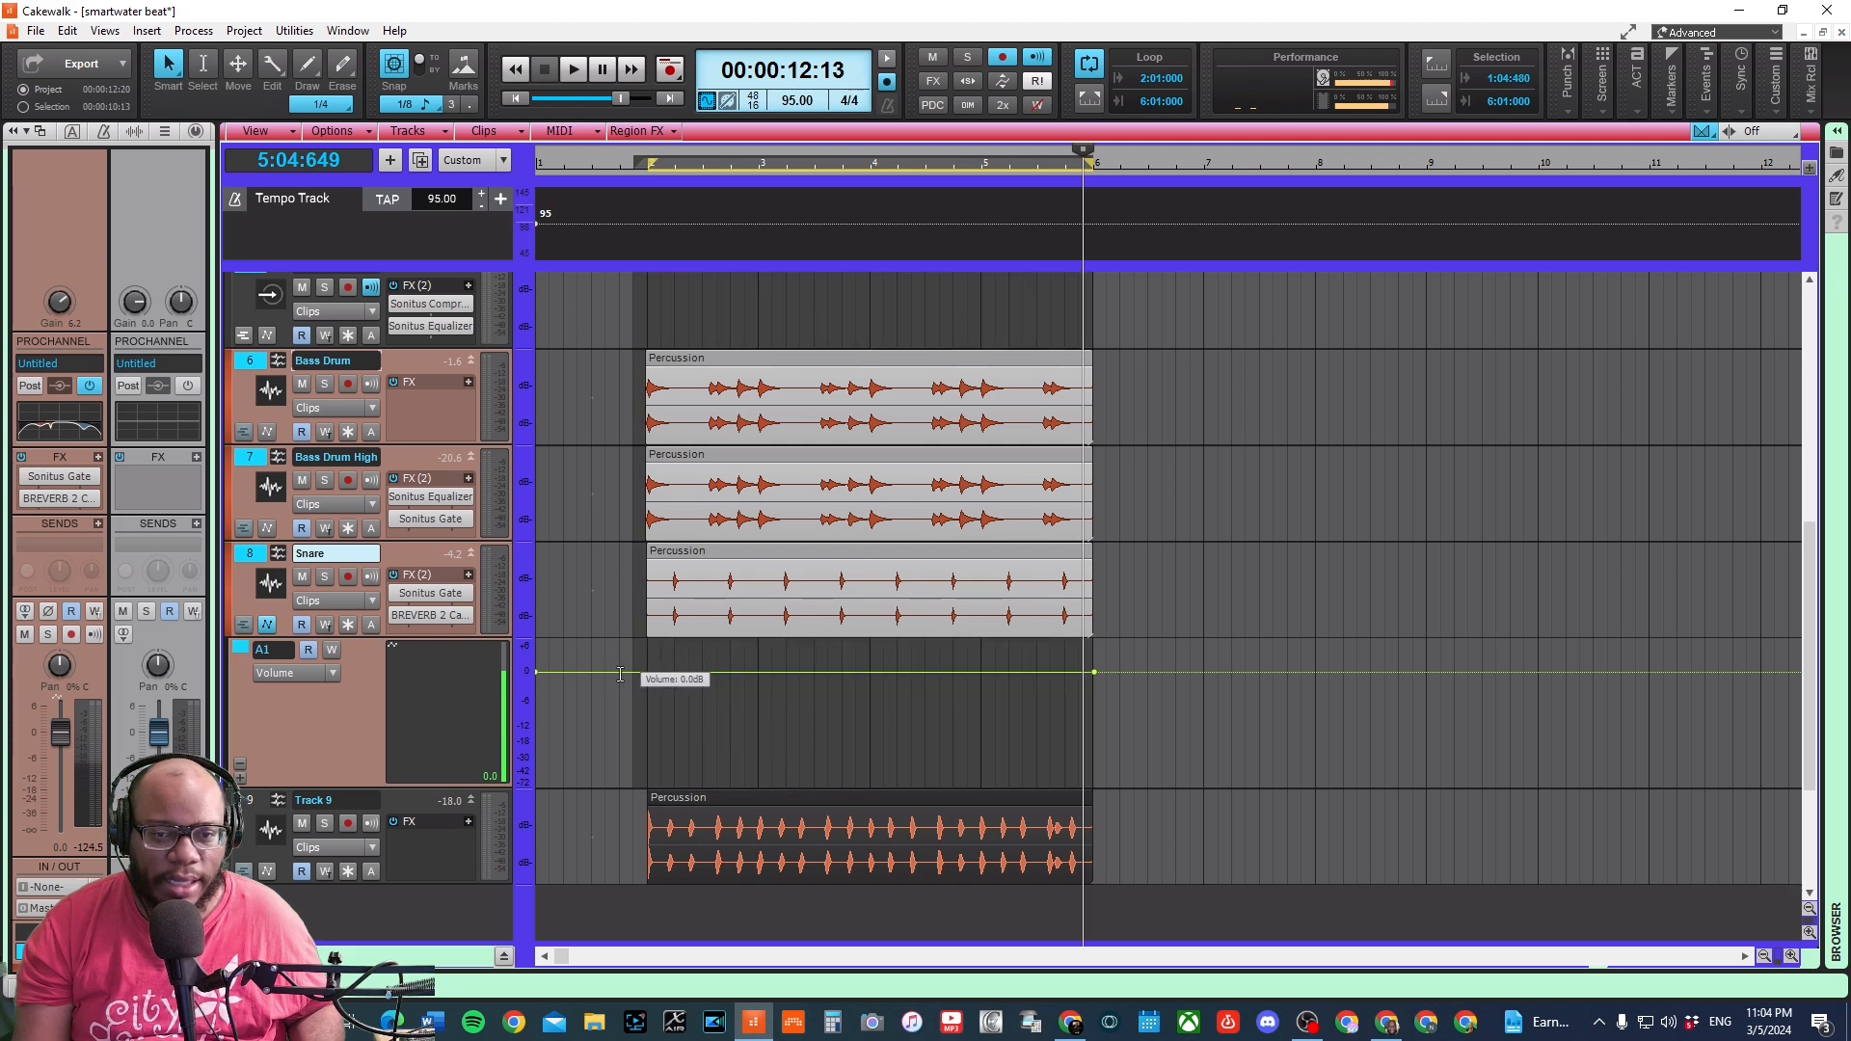
click(627, 712)
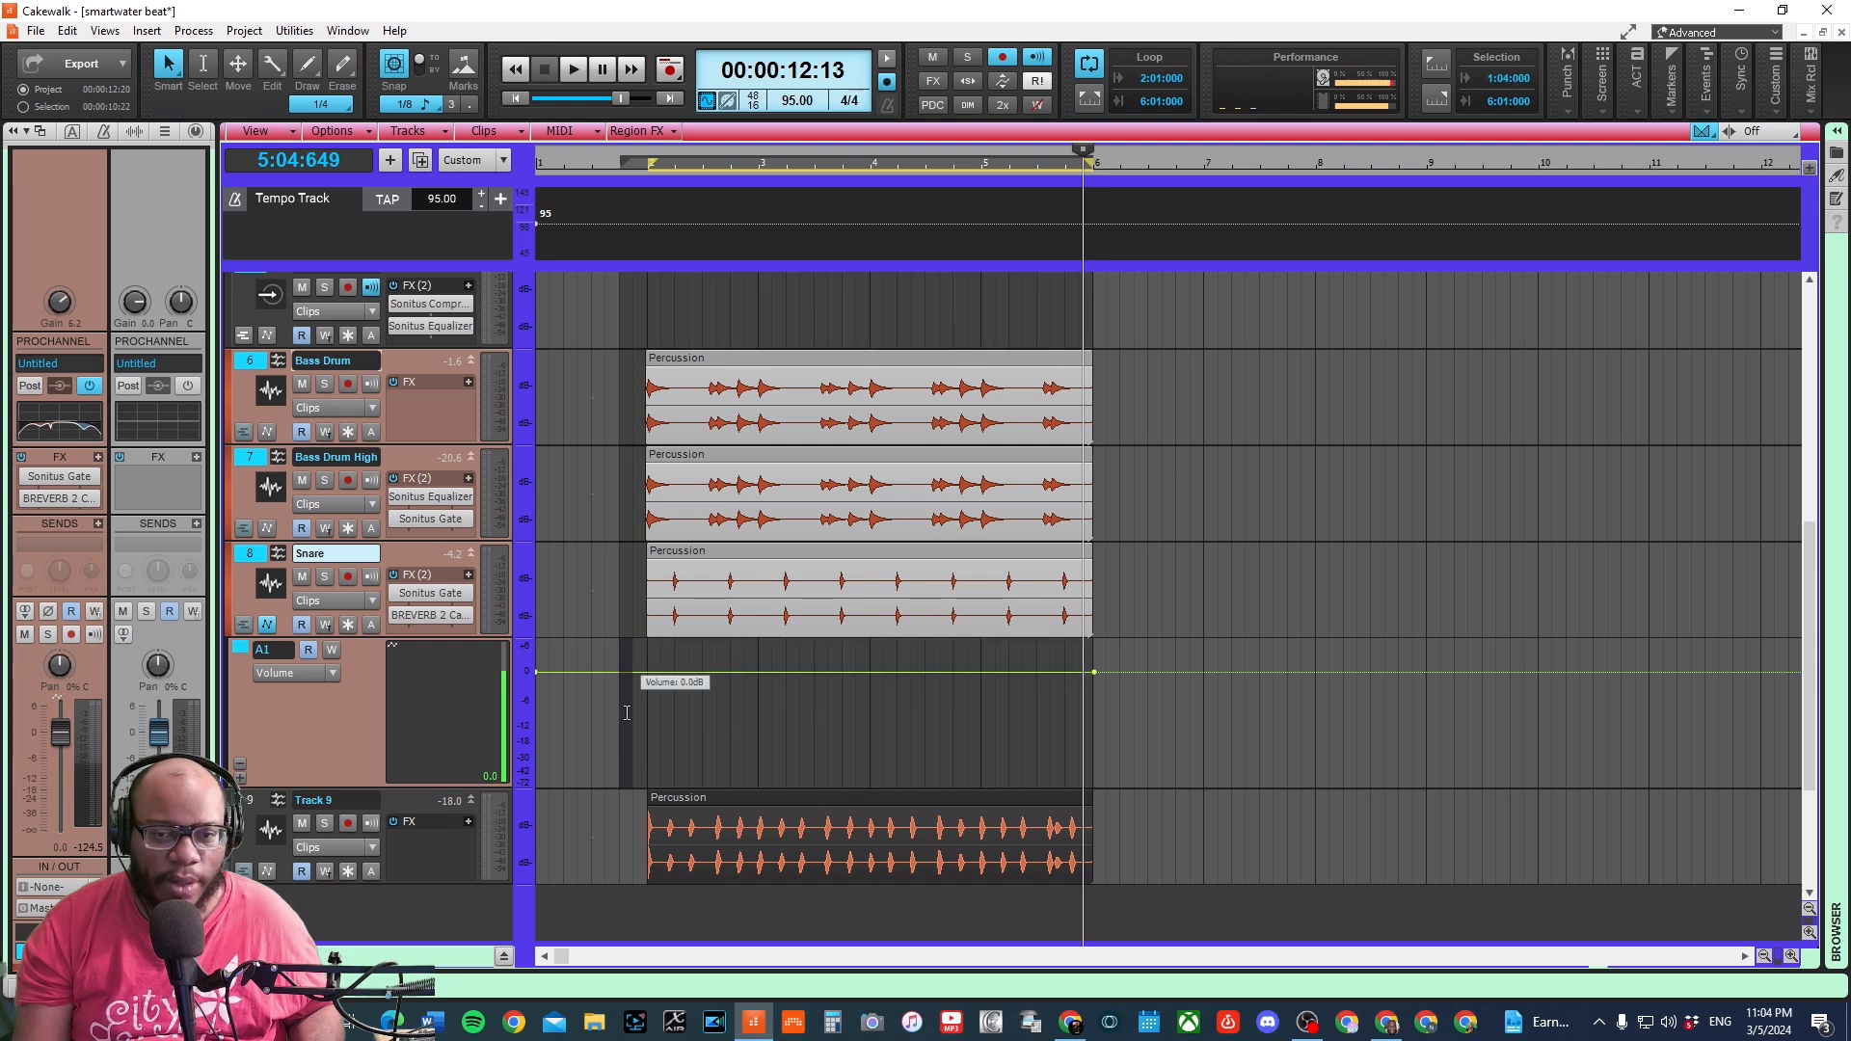
click(722, 670)
click(682, 670)
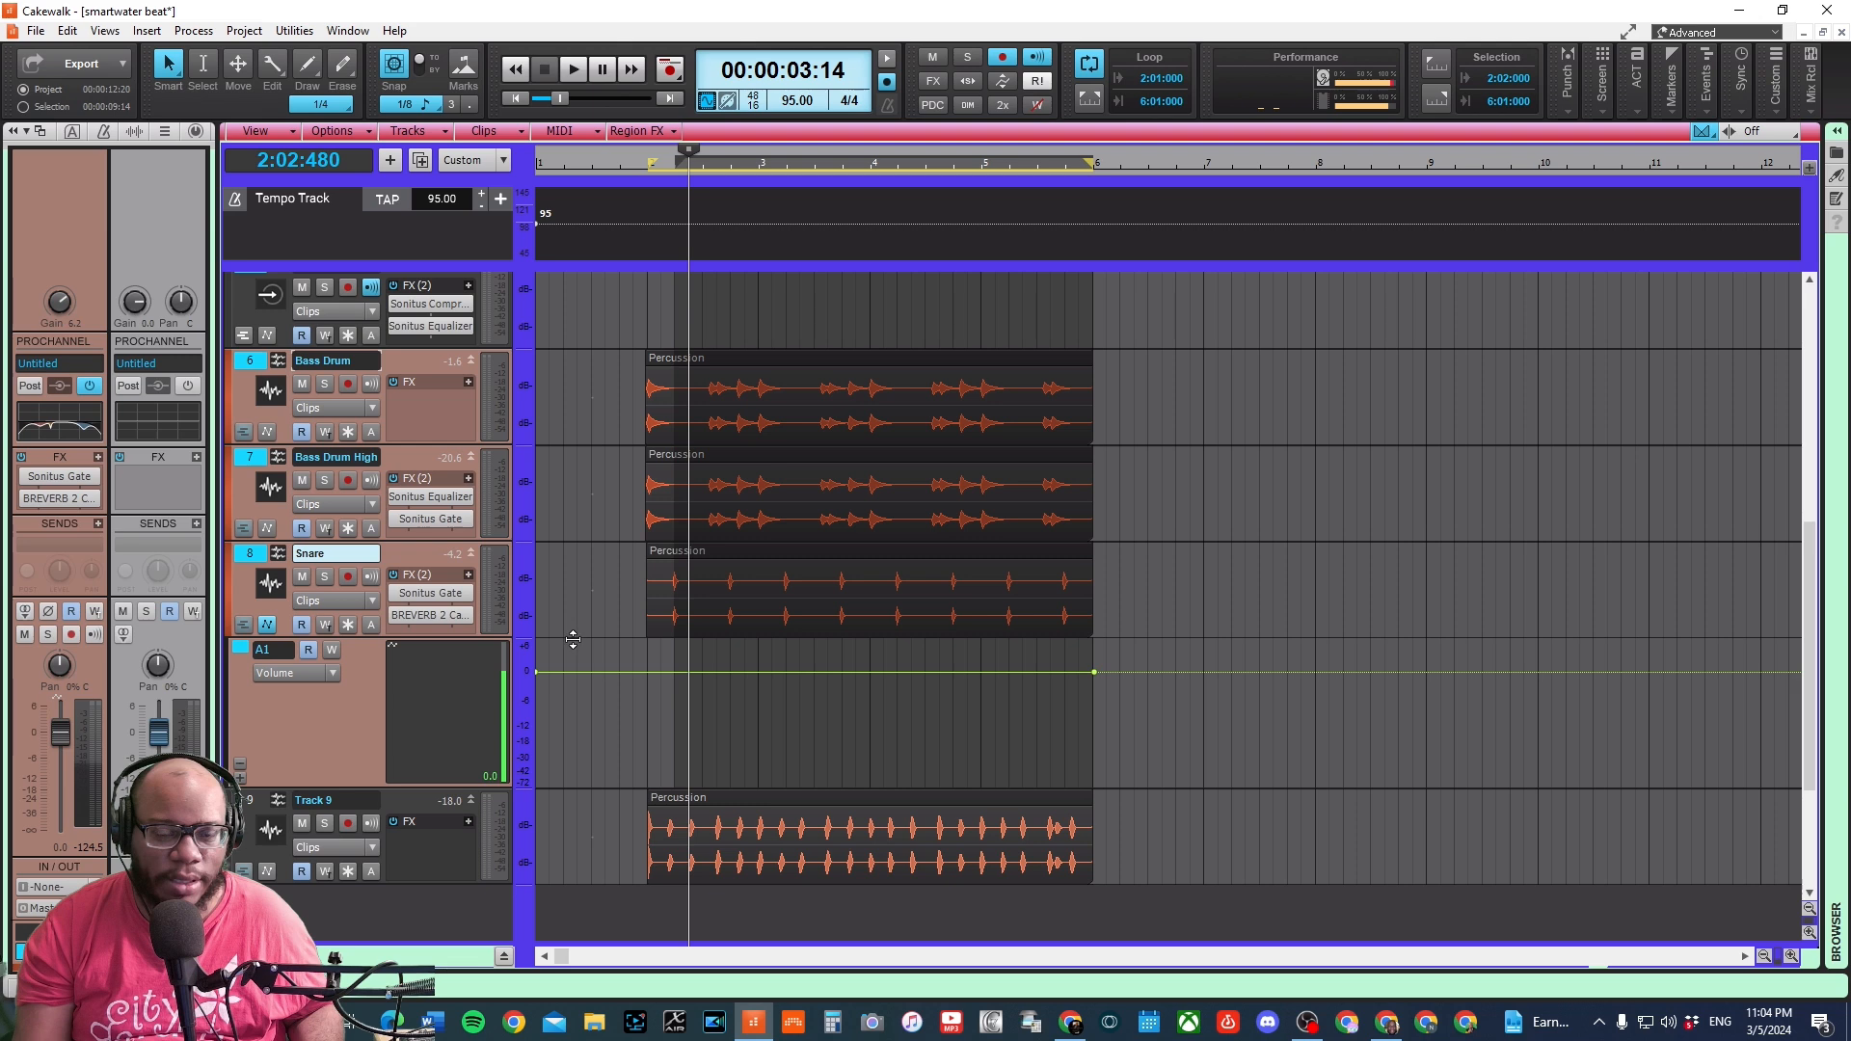
double_click(573, 671)
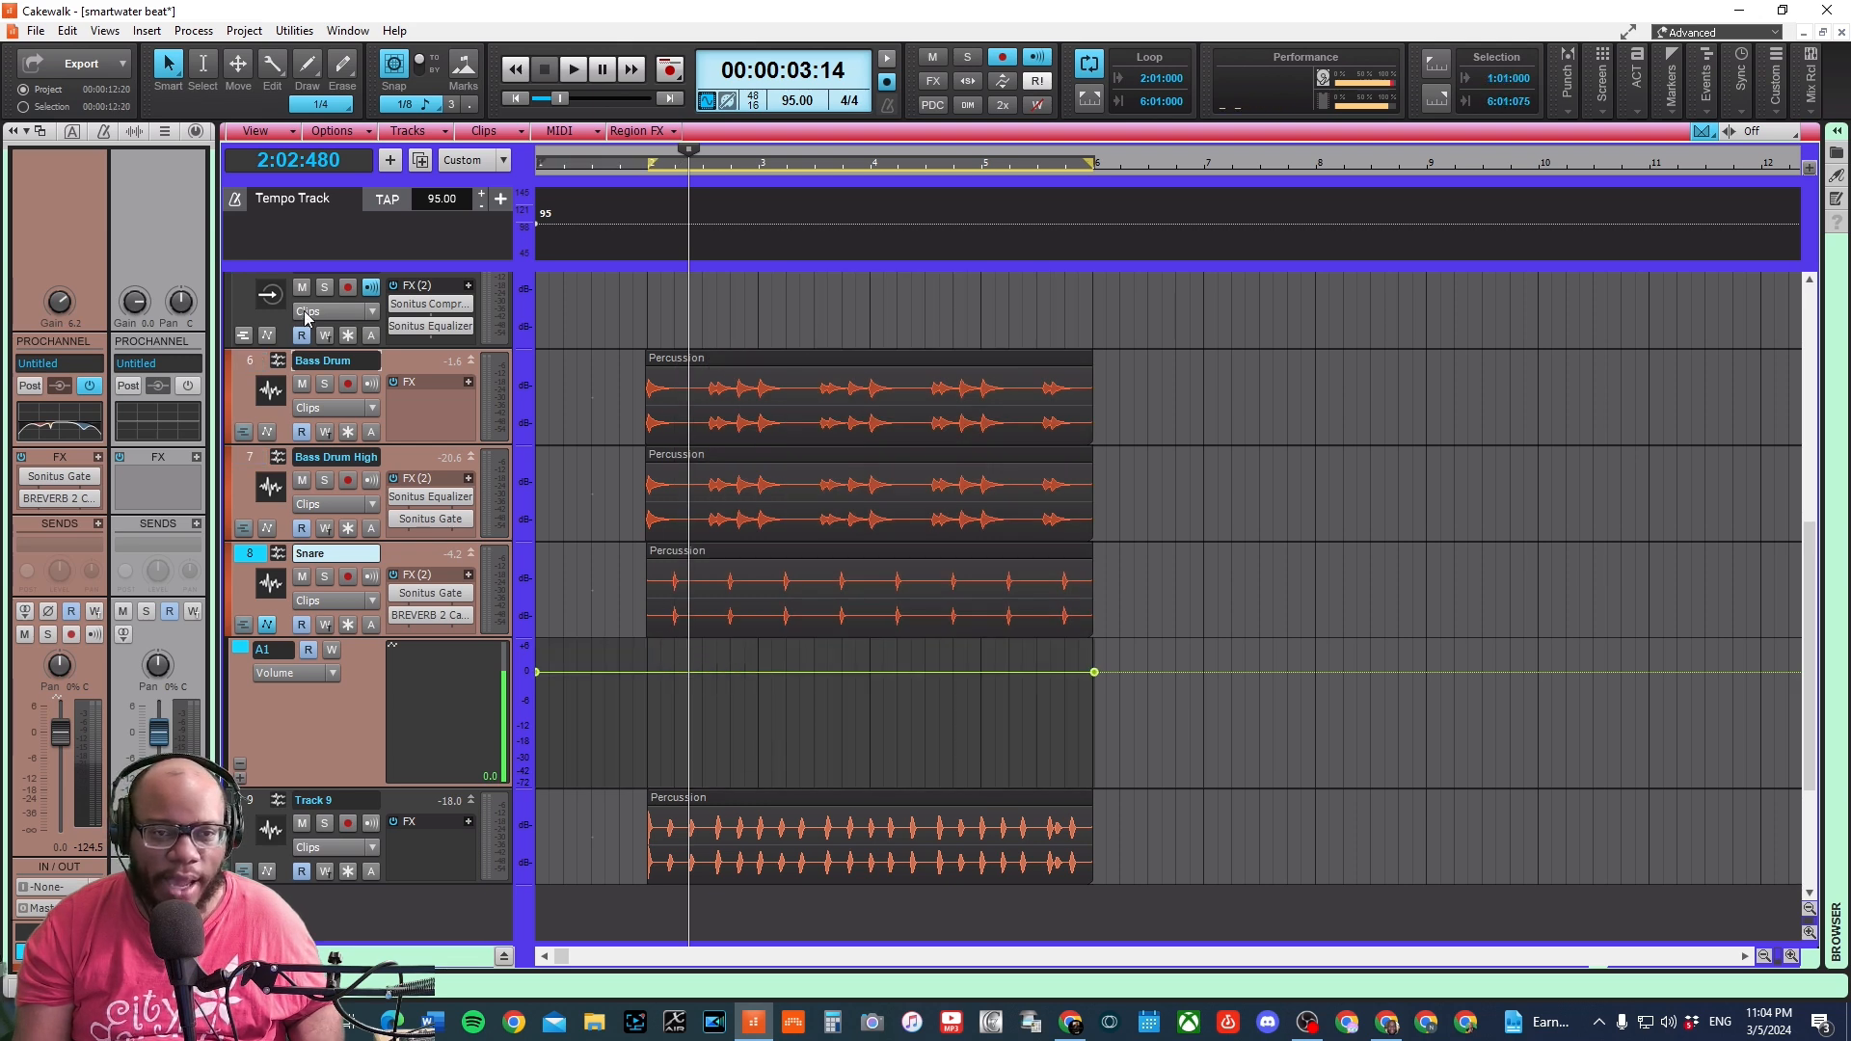
click(241, 362)
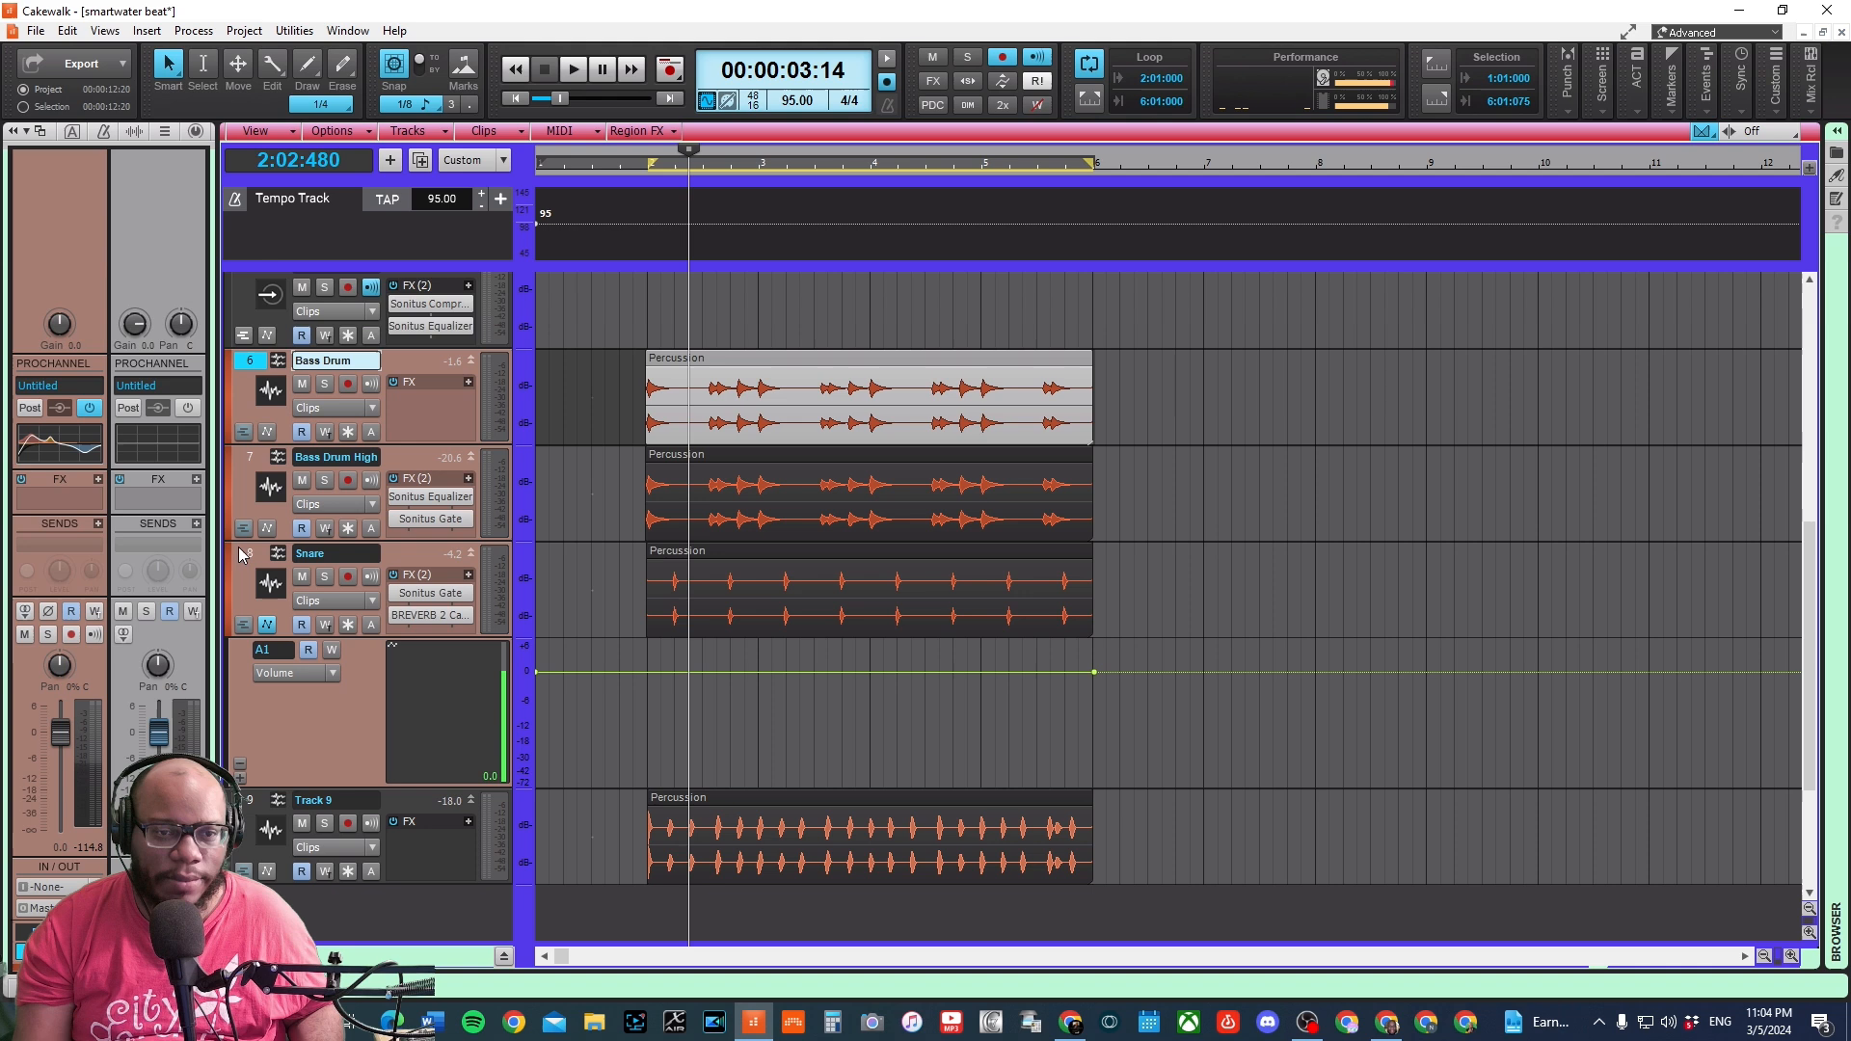
shift+click(241, 554)
drag(652, 672, 661, 725)
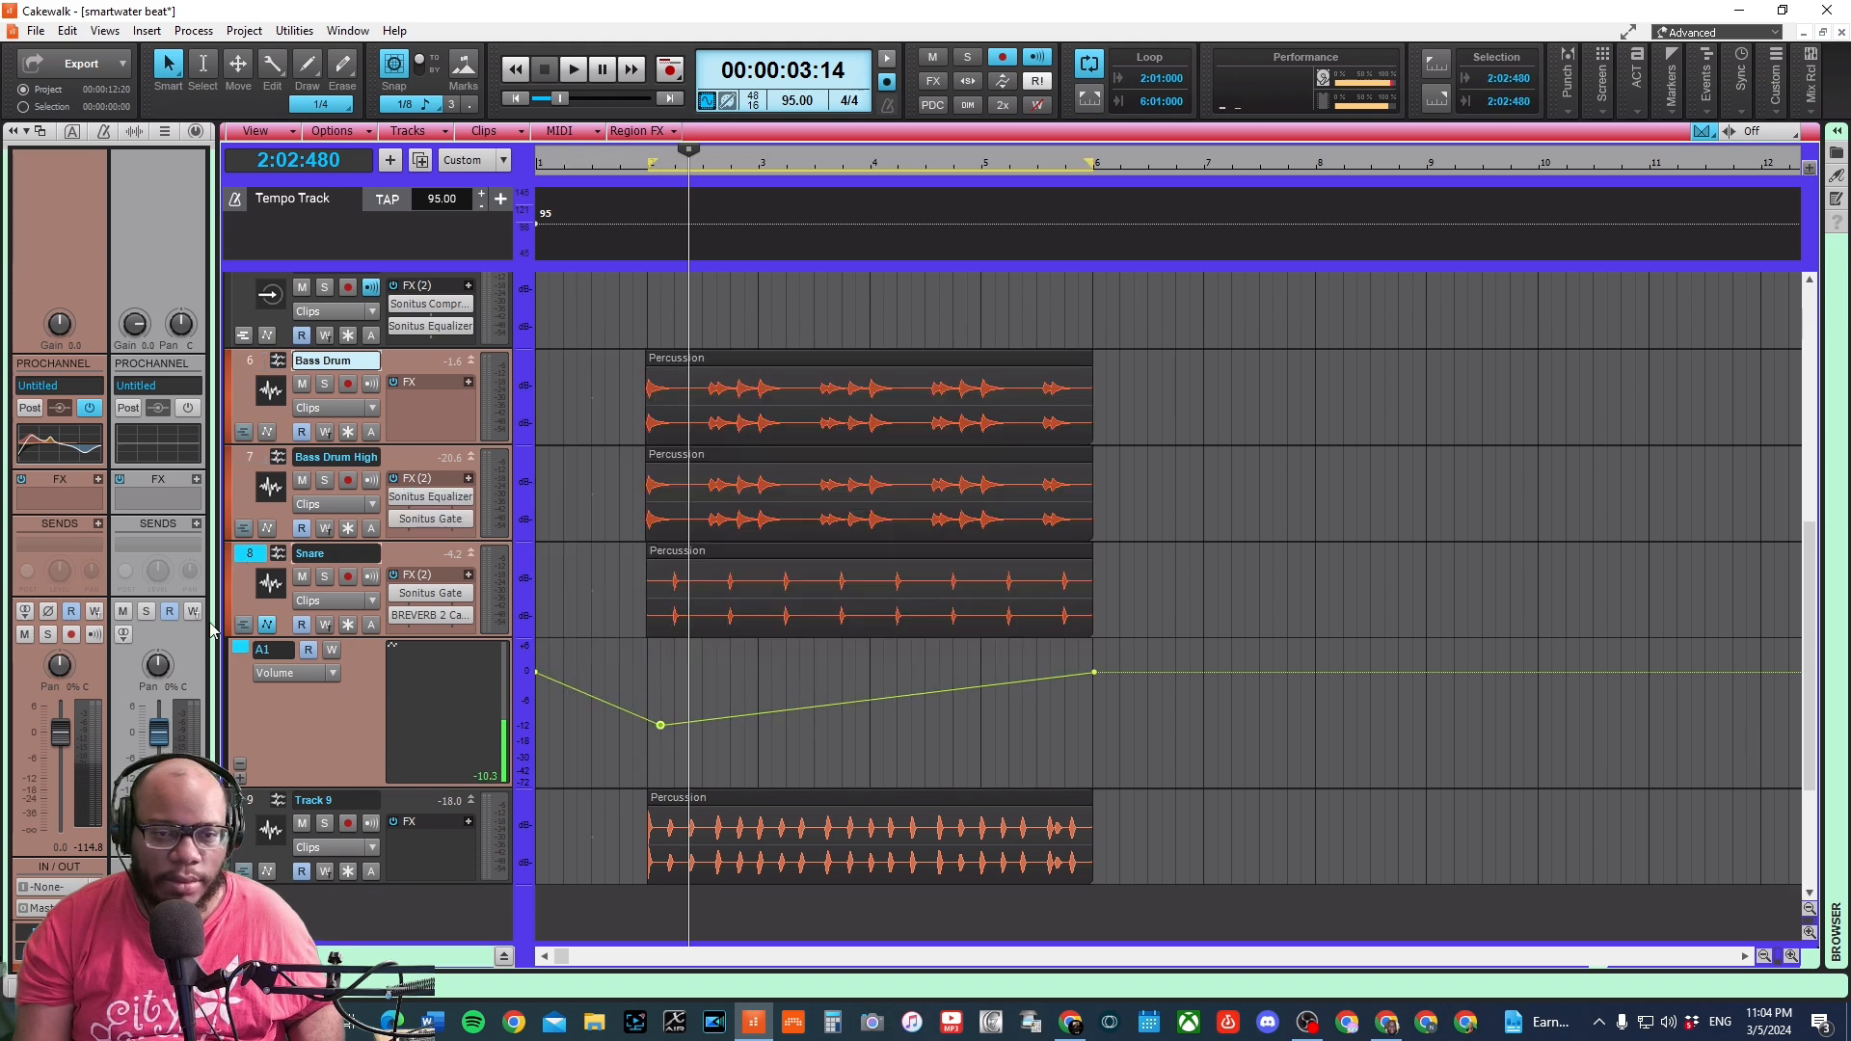
- Open Bass Drum High's volume automation lane, and undo both that lane and the Snare volume dip
click(267, 528)
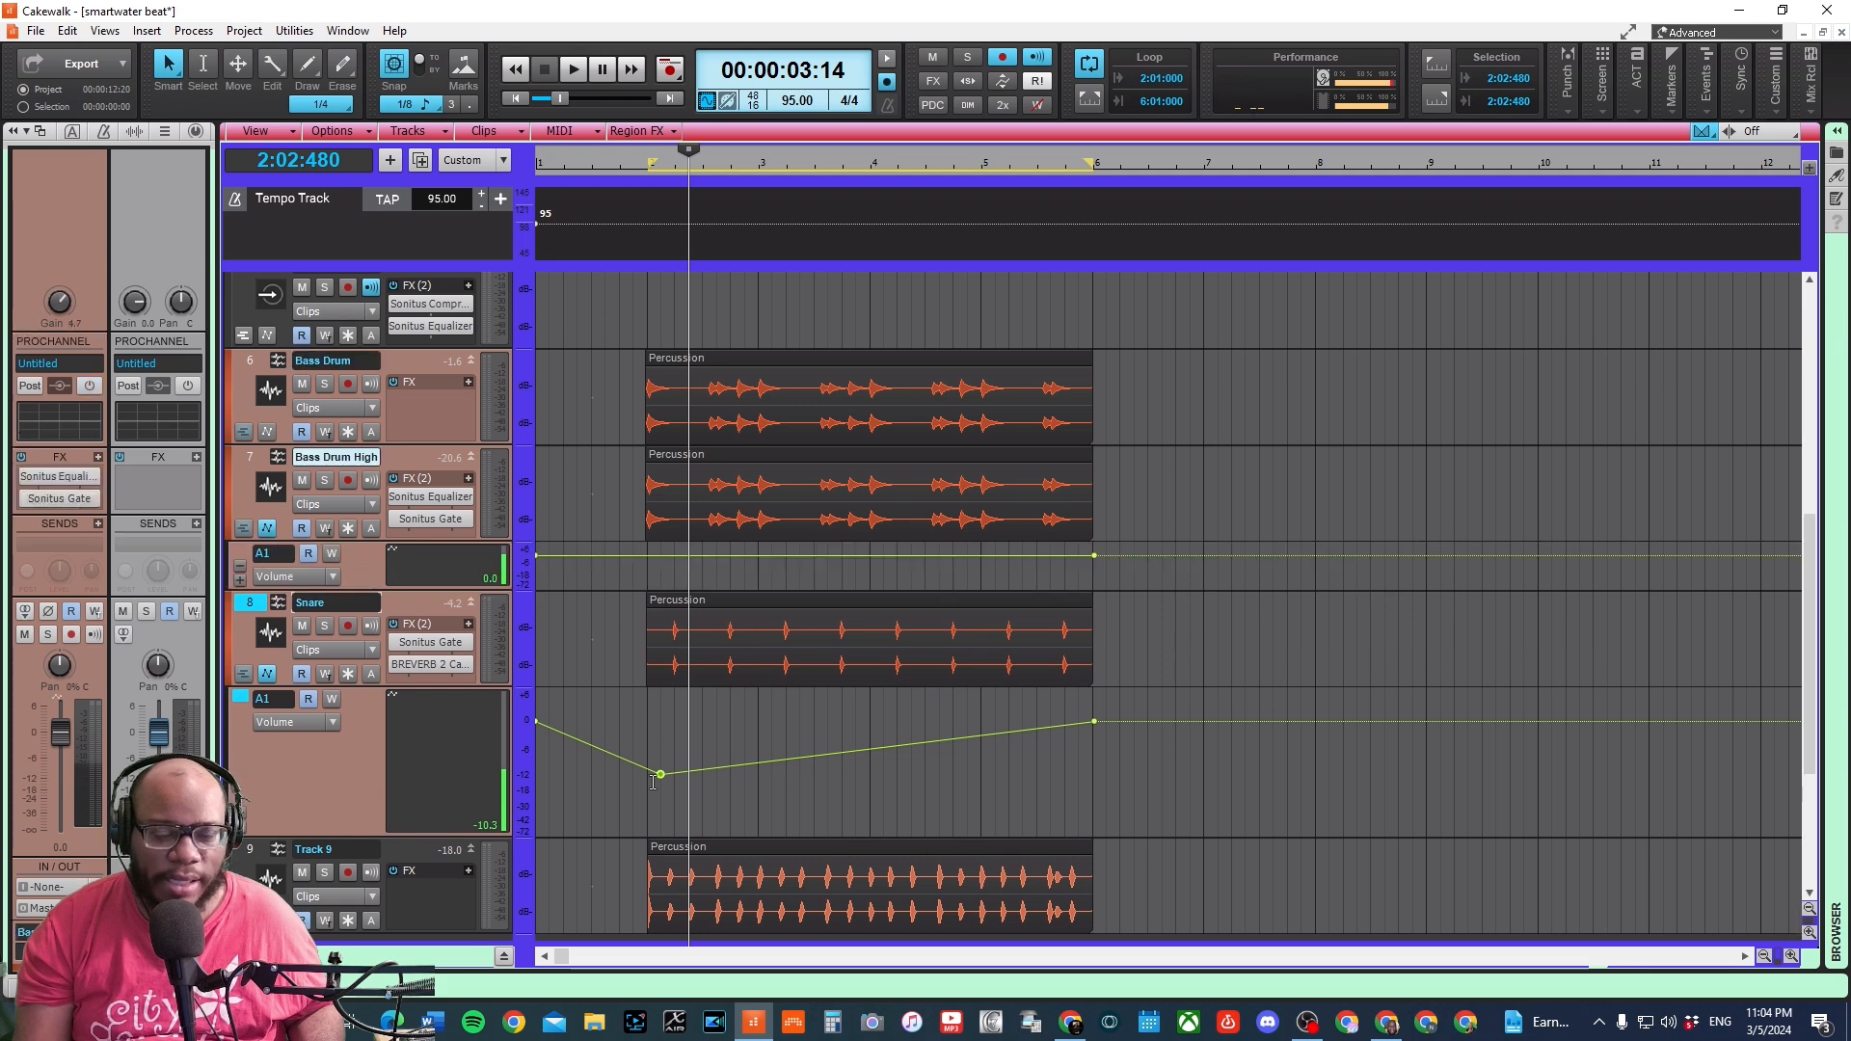
key(ctrl+z)
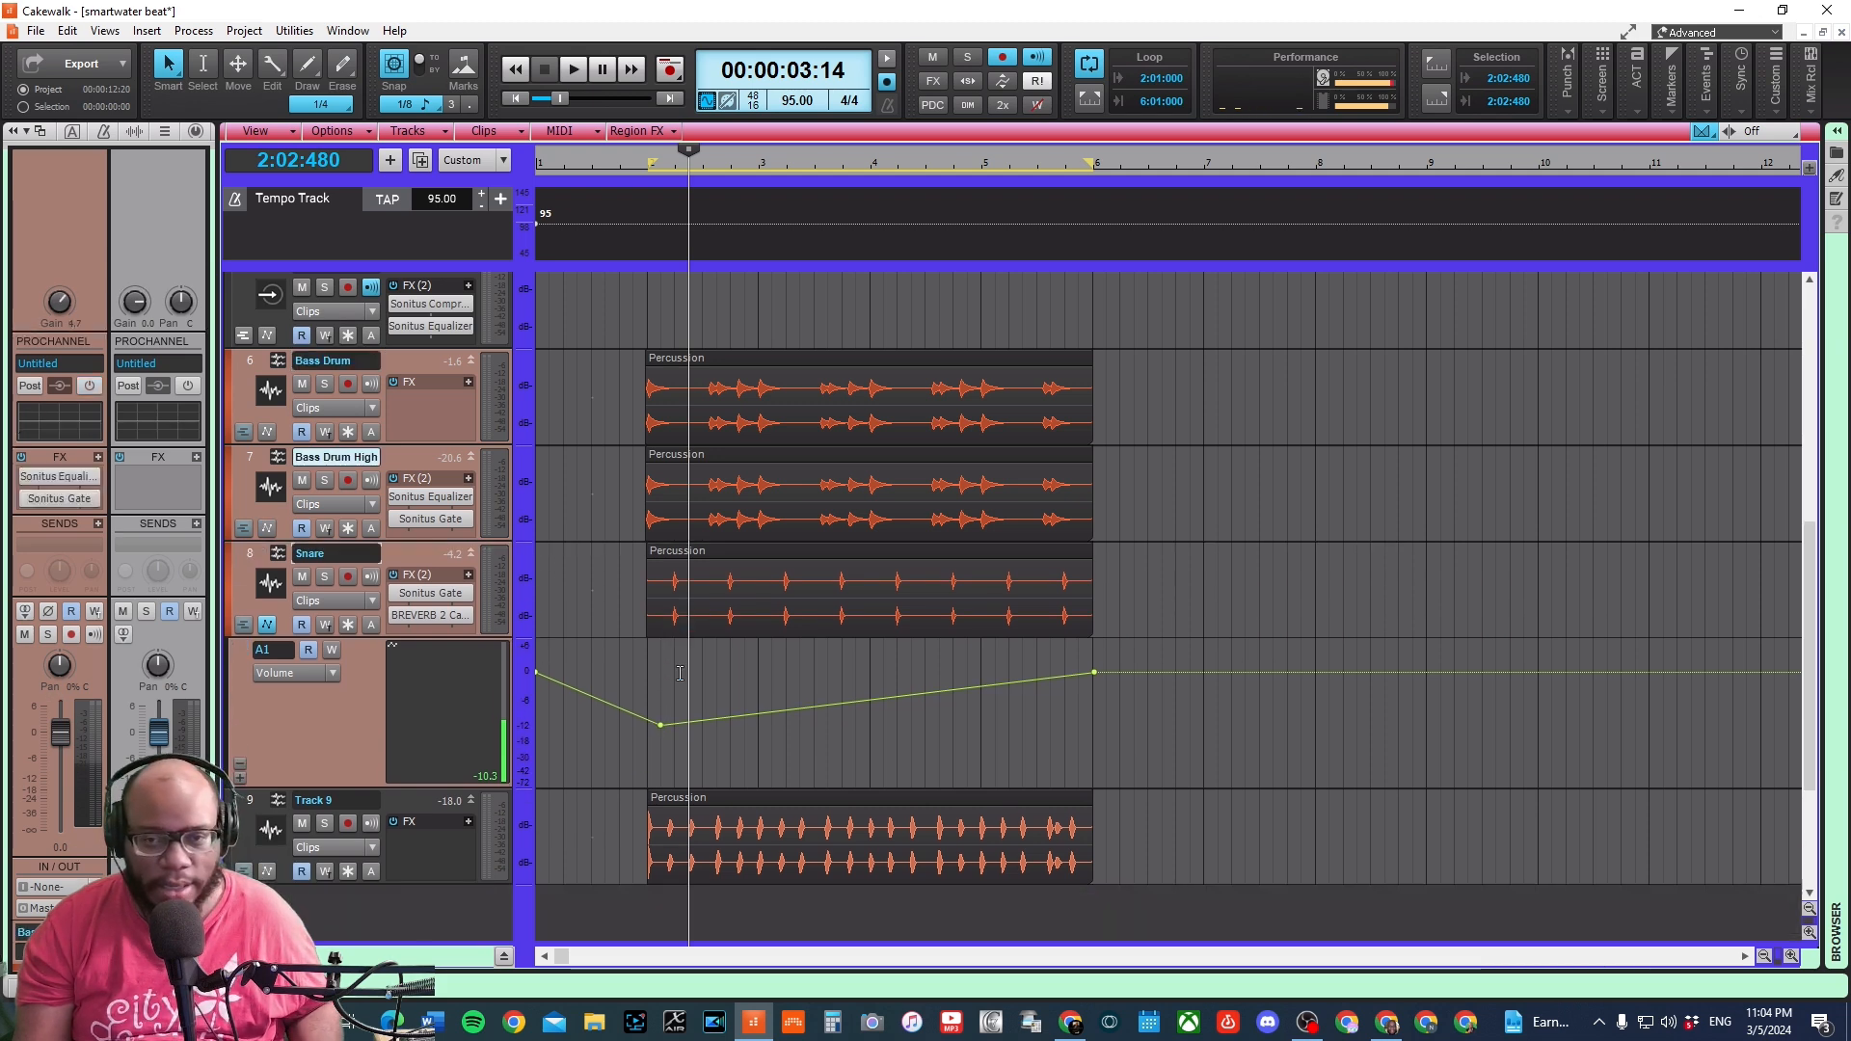
key(ctrl+z)
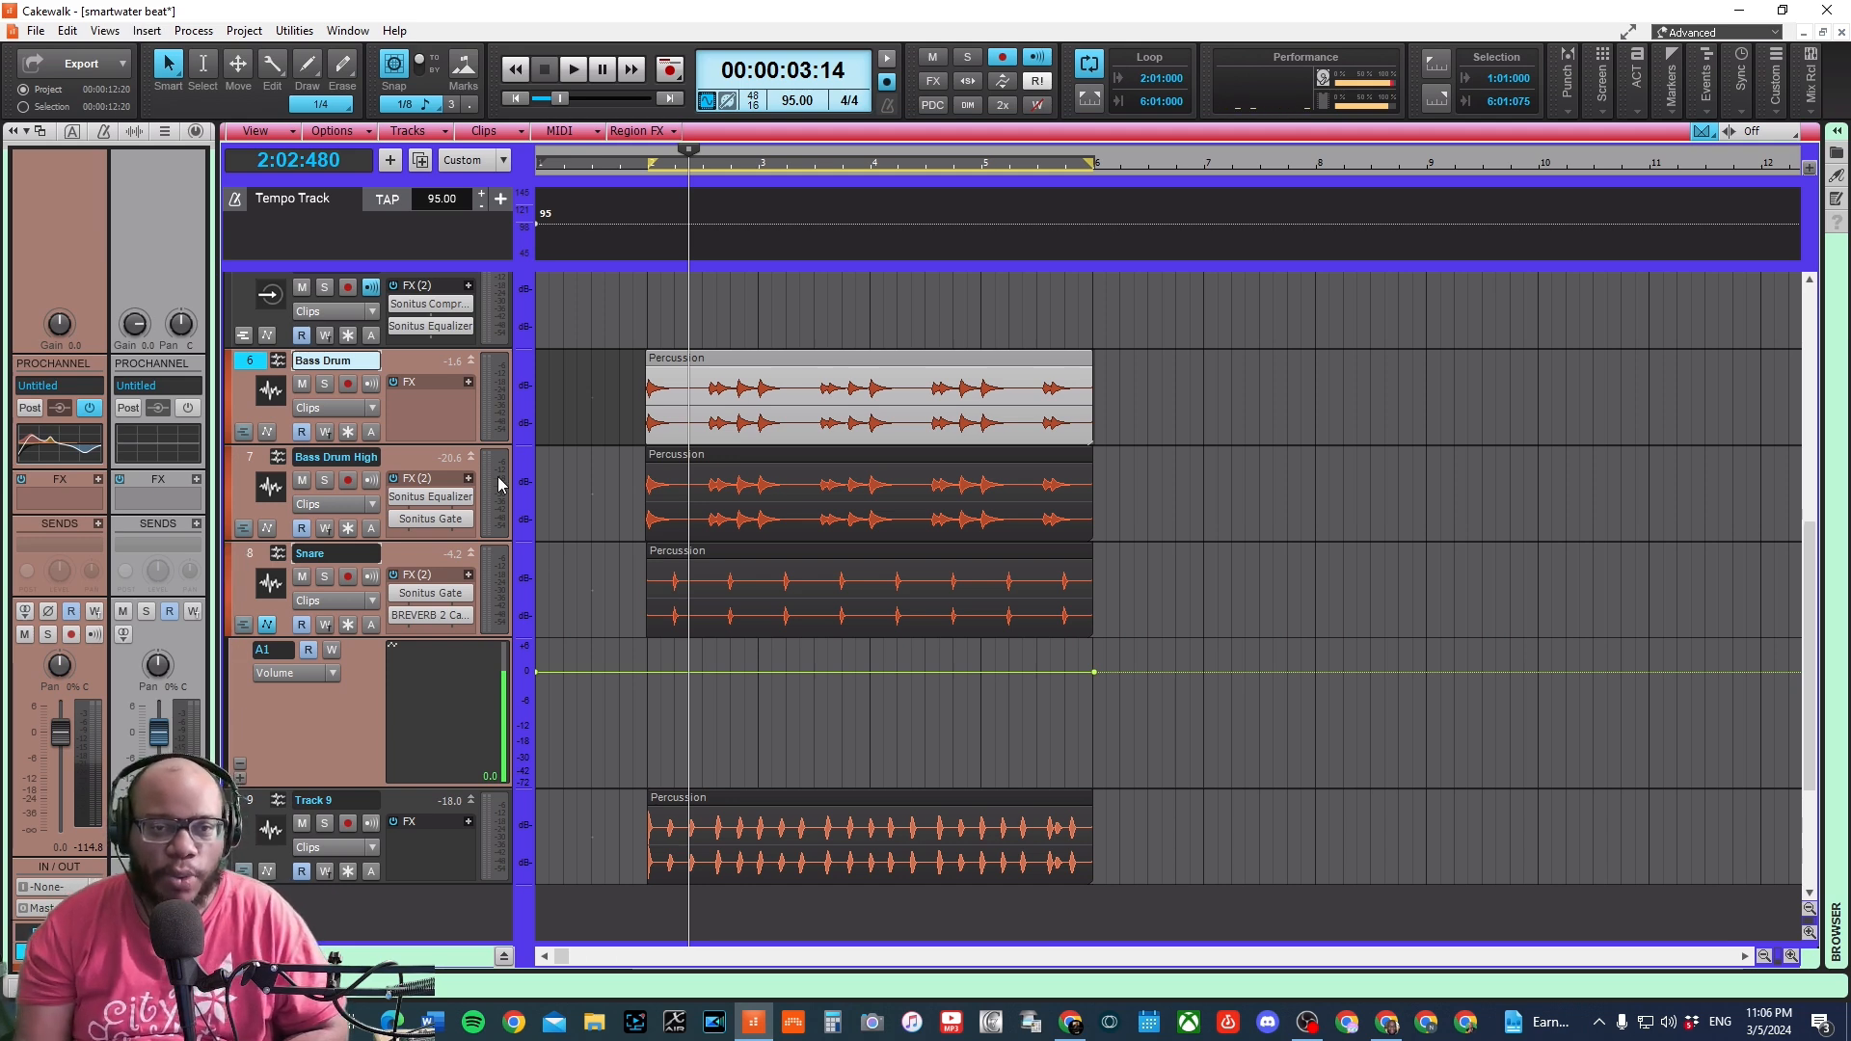
- Select the Bass Drum, Bass Drum High and Snare tracks and route their outputs together to a new bus
click(602, 651)
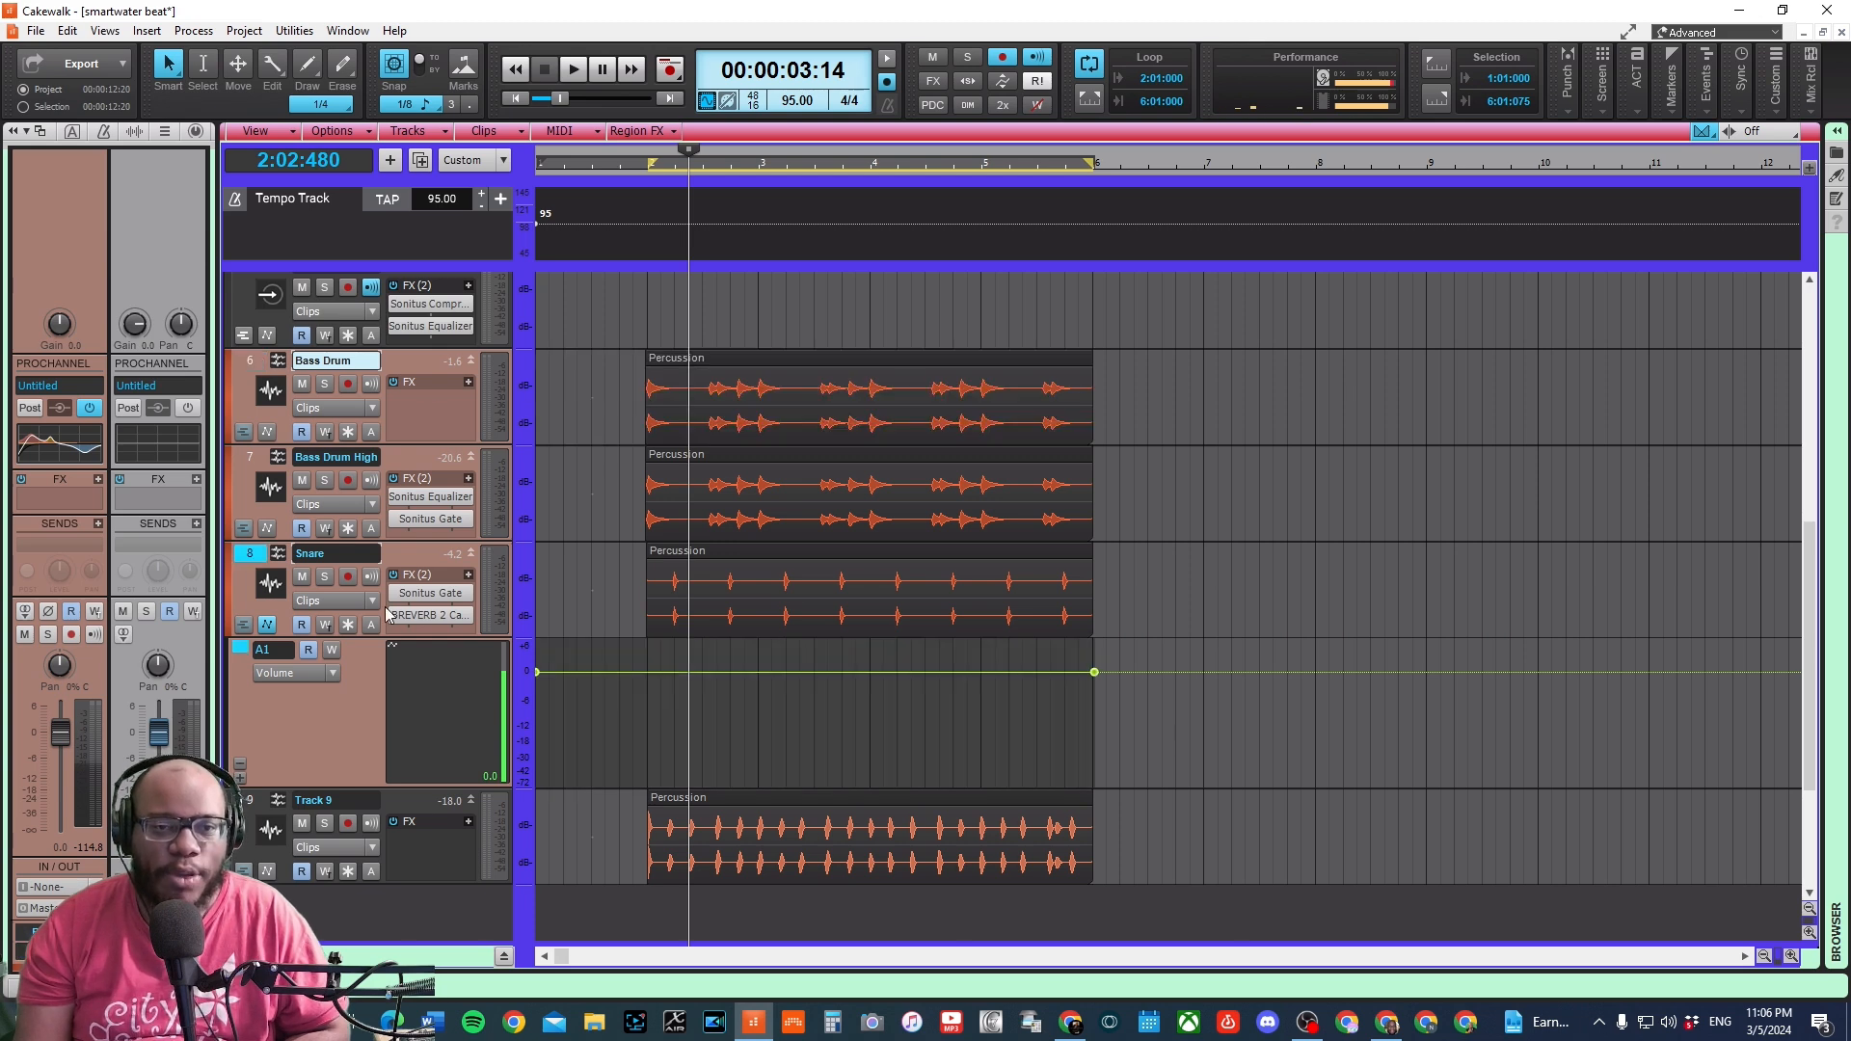
click(248, 361)
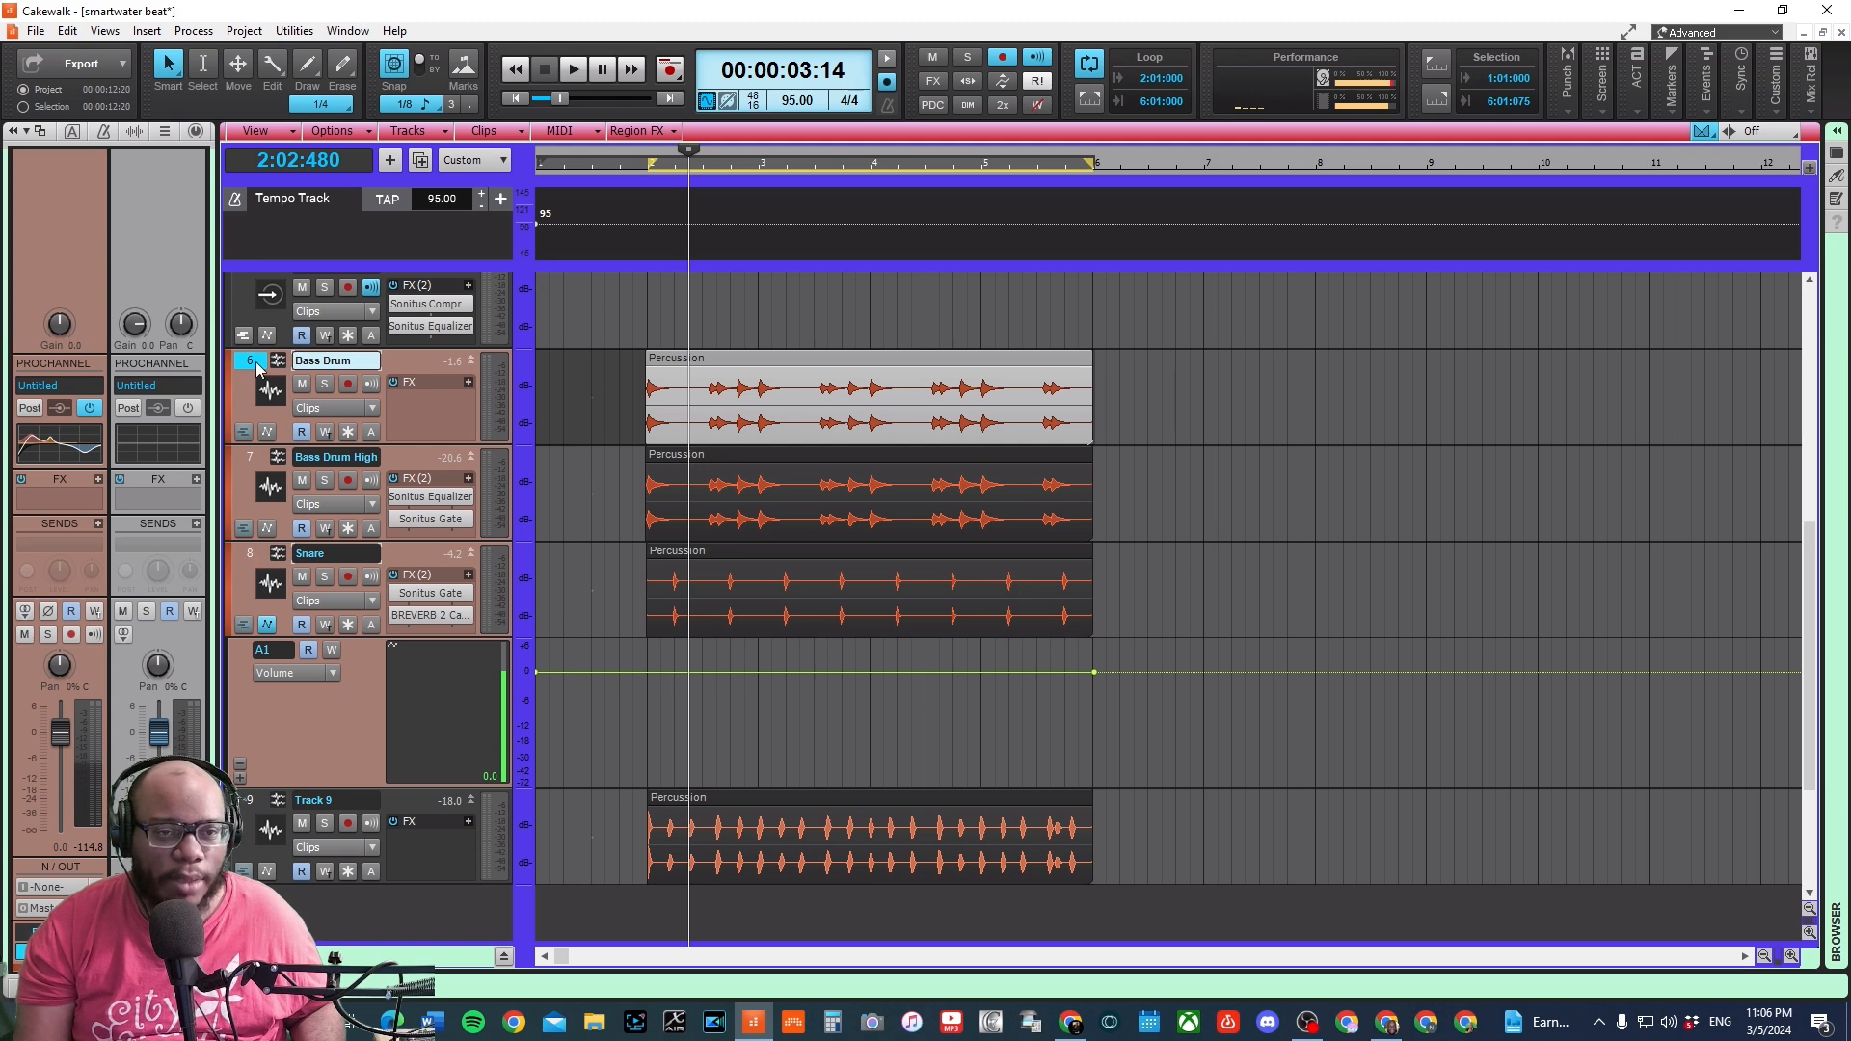
shift+click(250, 563)
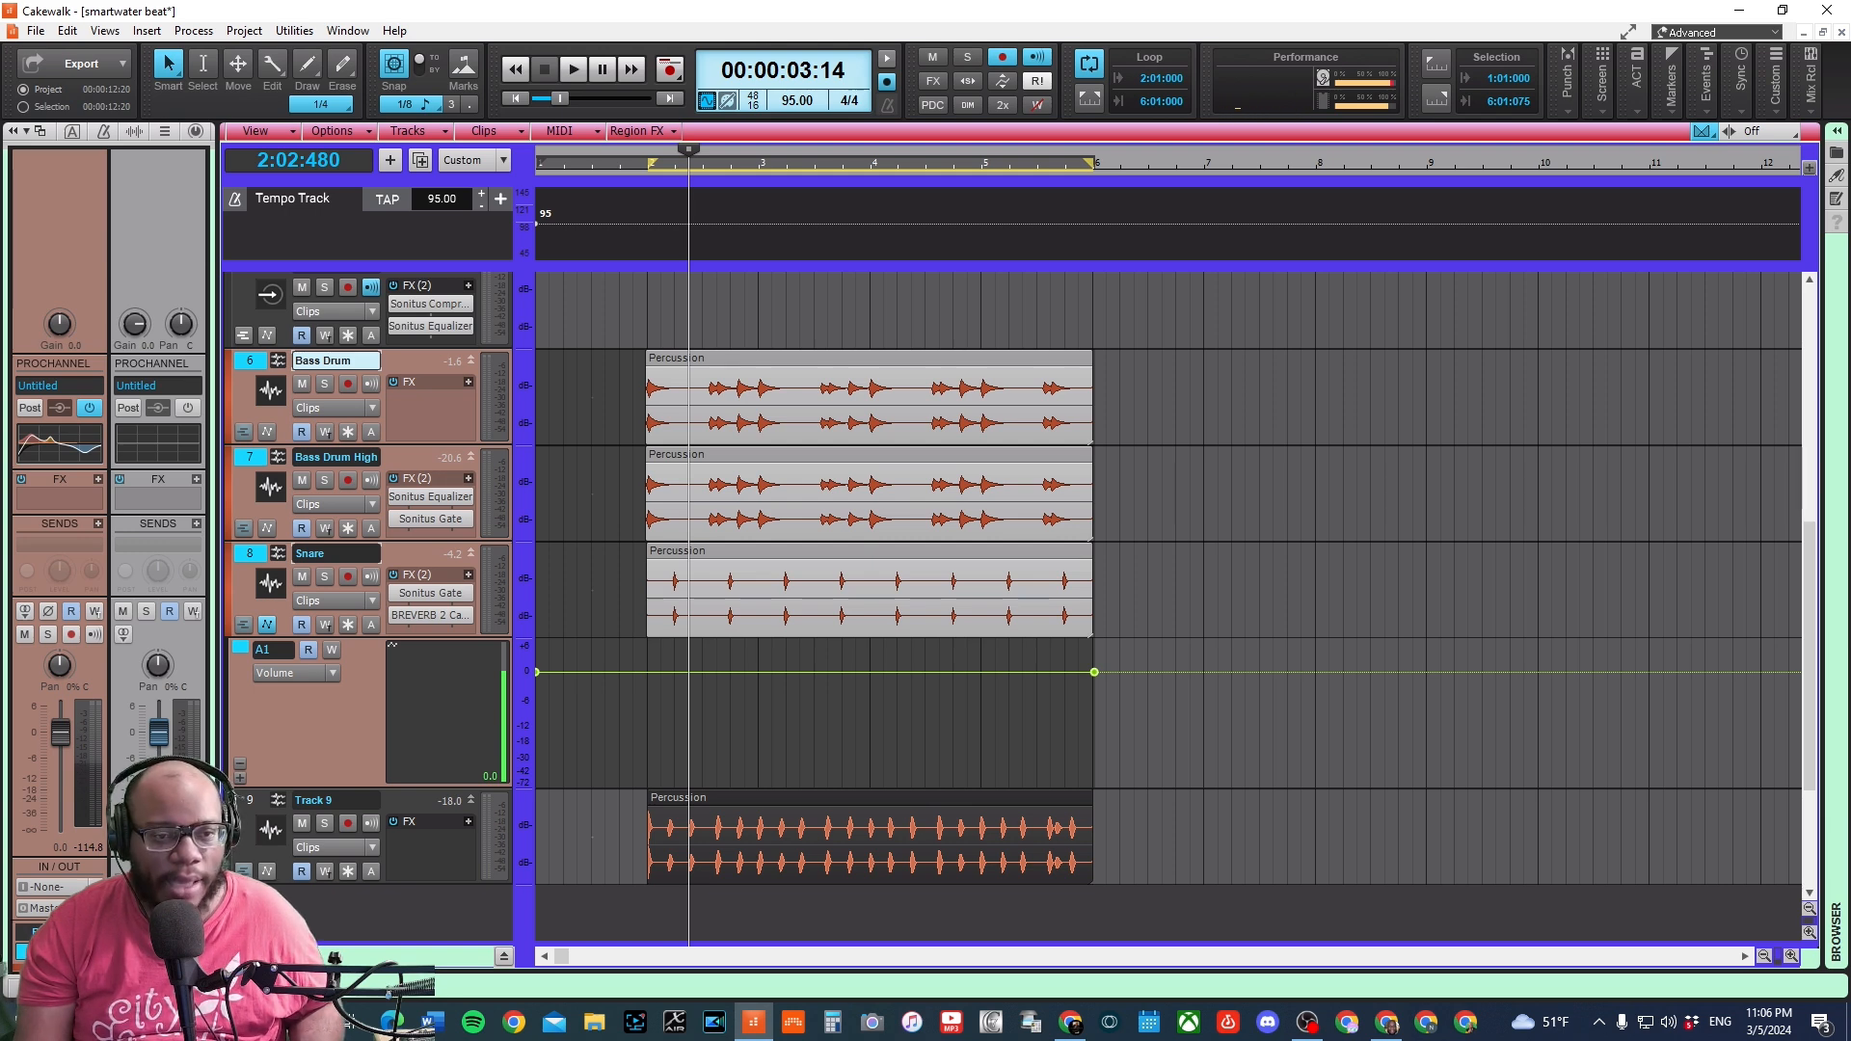
click(83, 908)
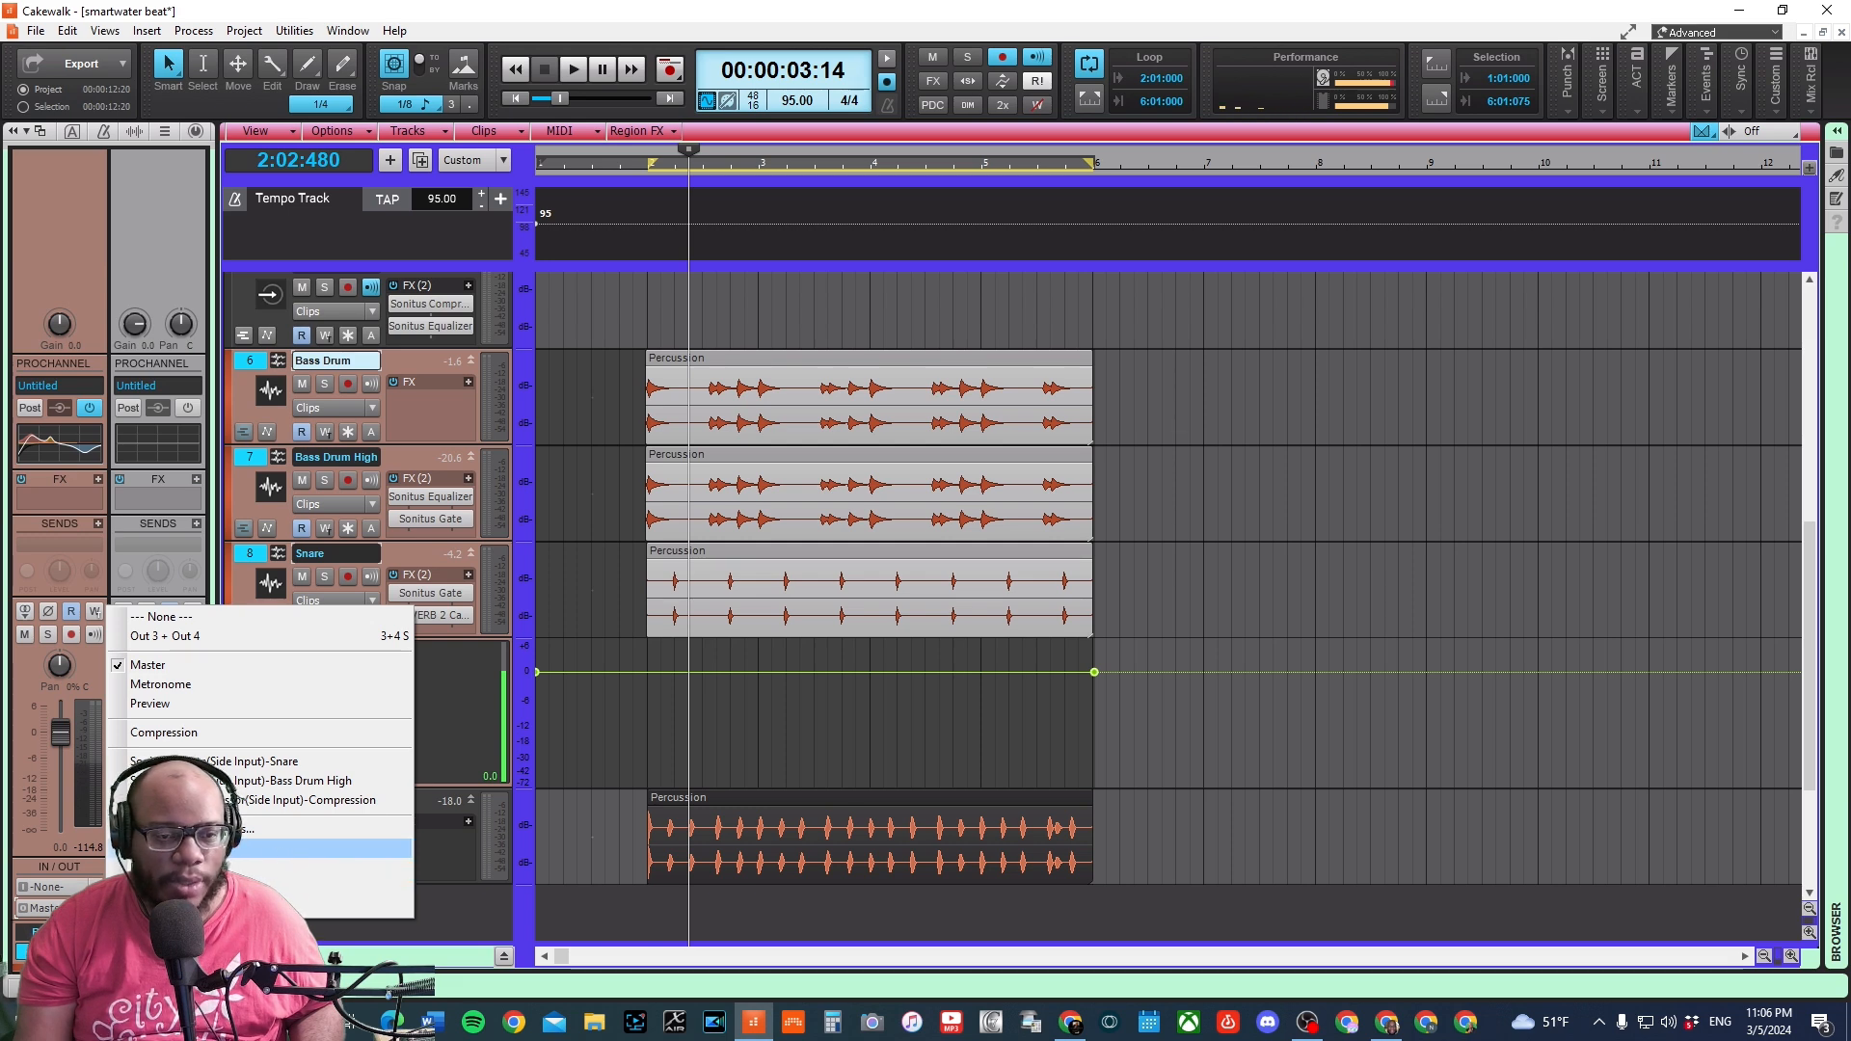
click(341, 848)
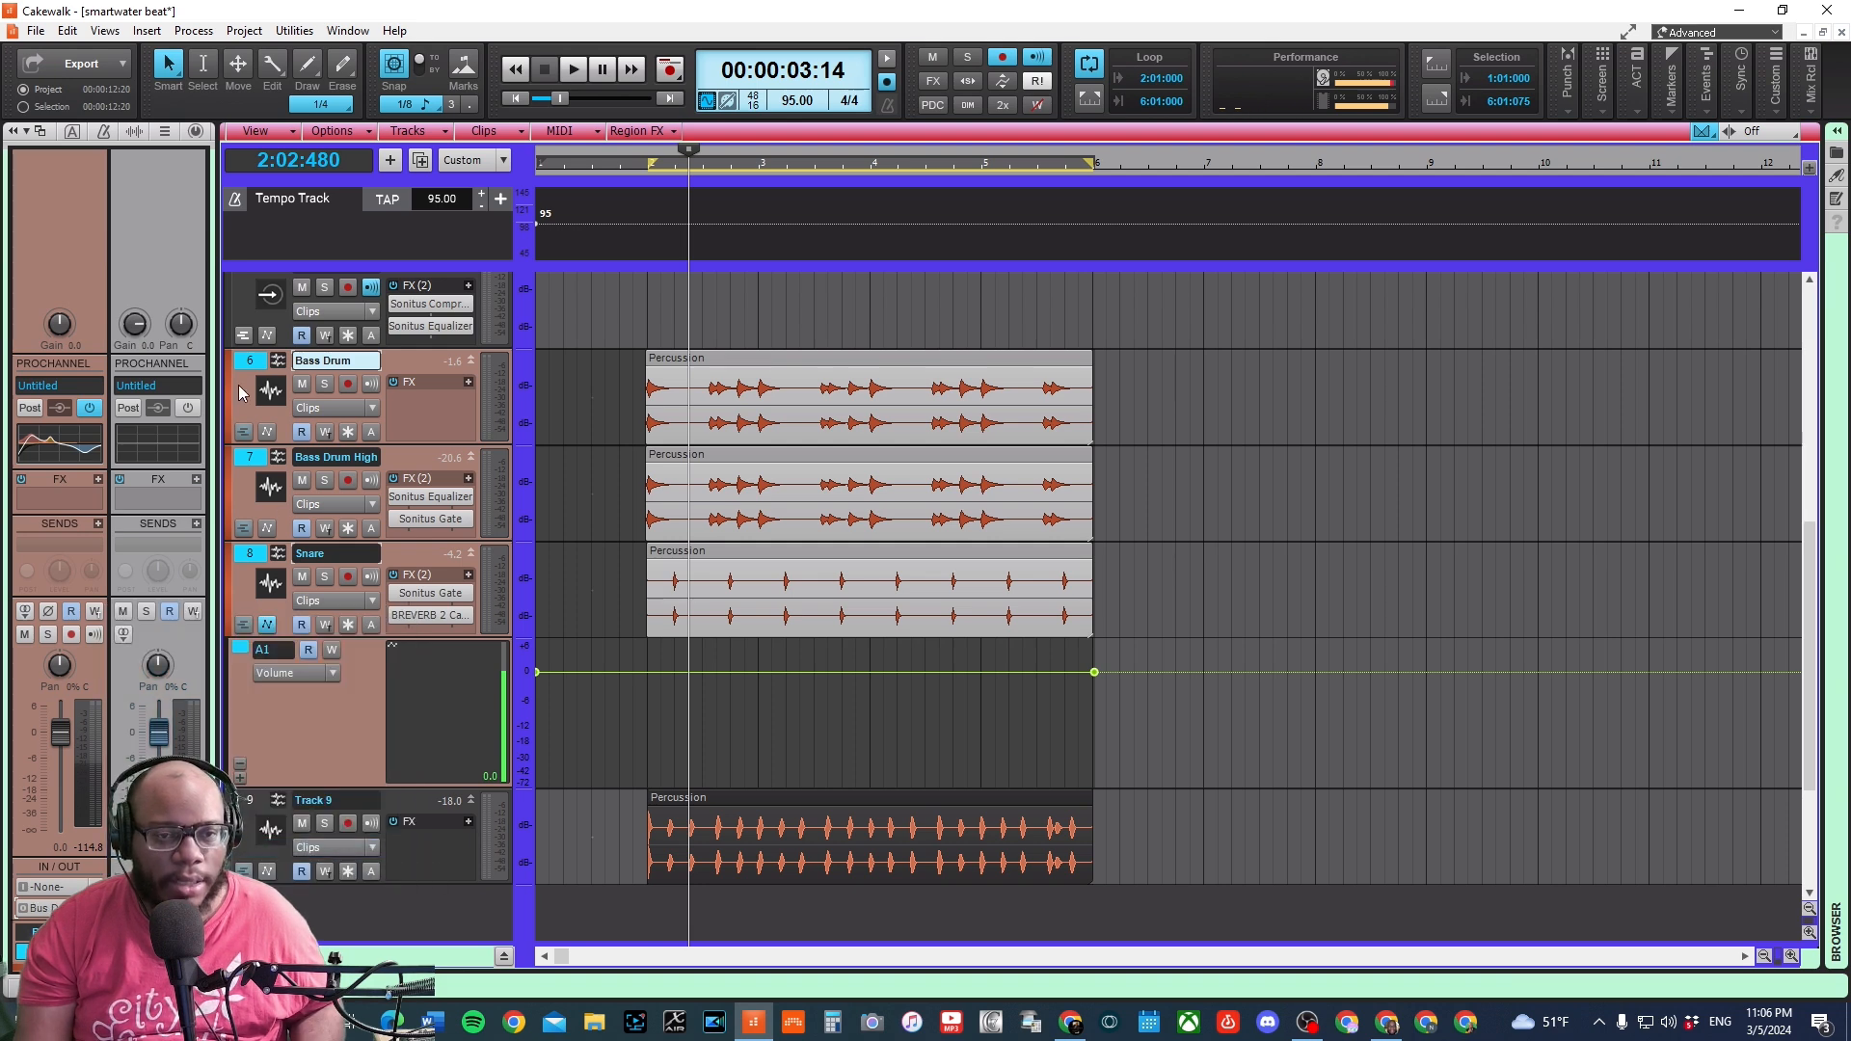
- Check the output assignment of the Bass Drum High, Snare and Bass Drum tracks one by one
click(254, 462)
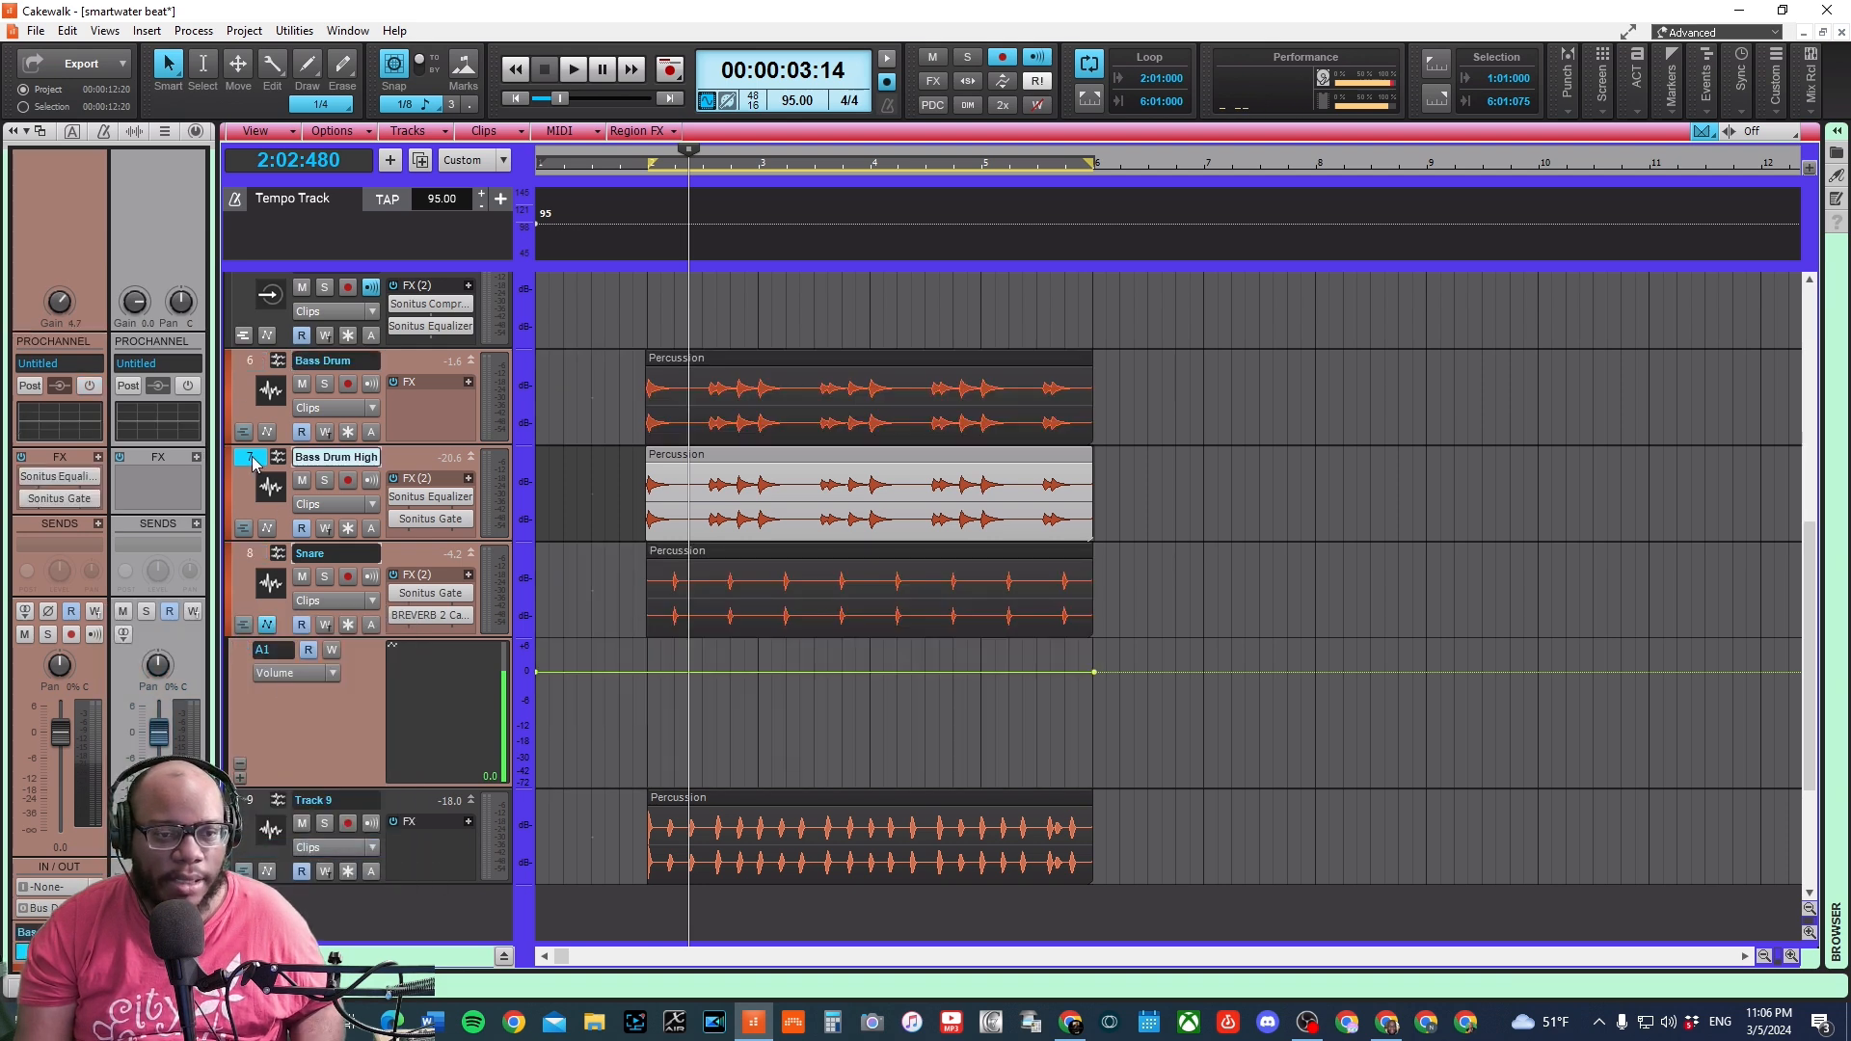
click(237, 557)
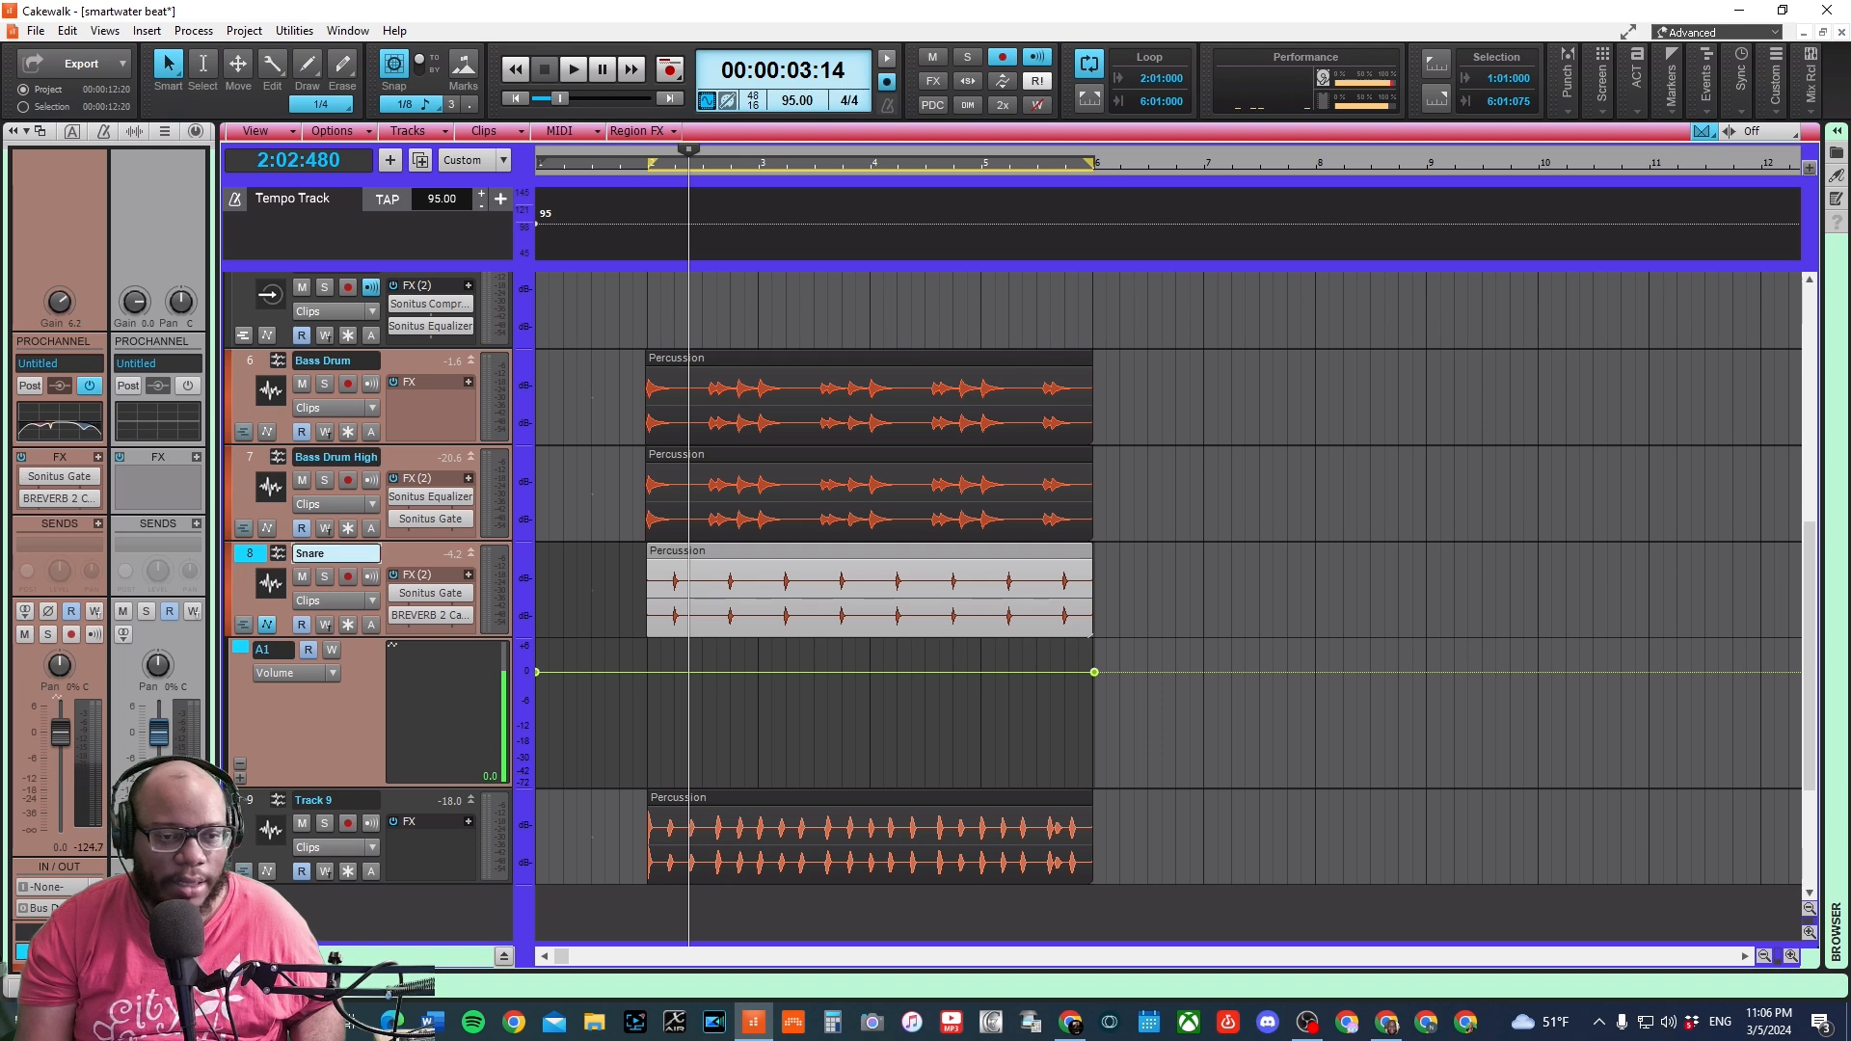
click(245, 365)
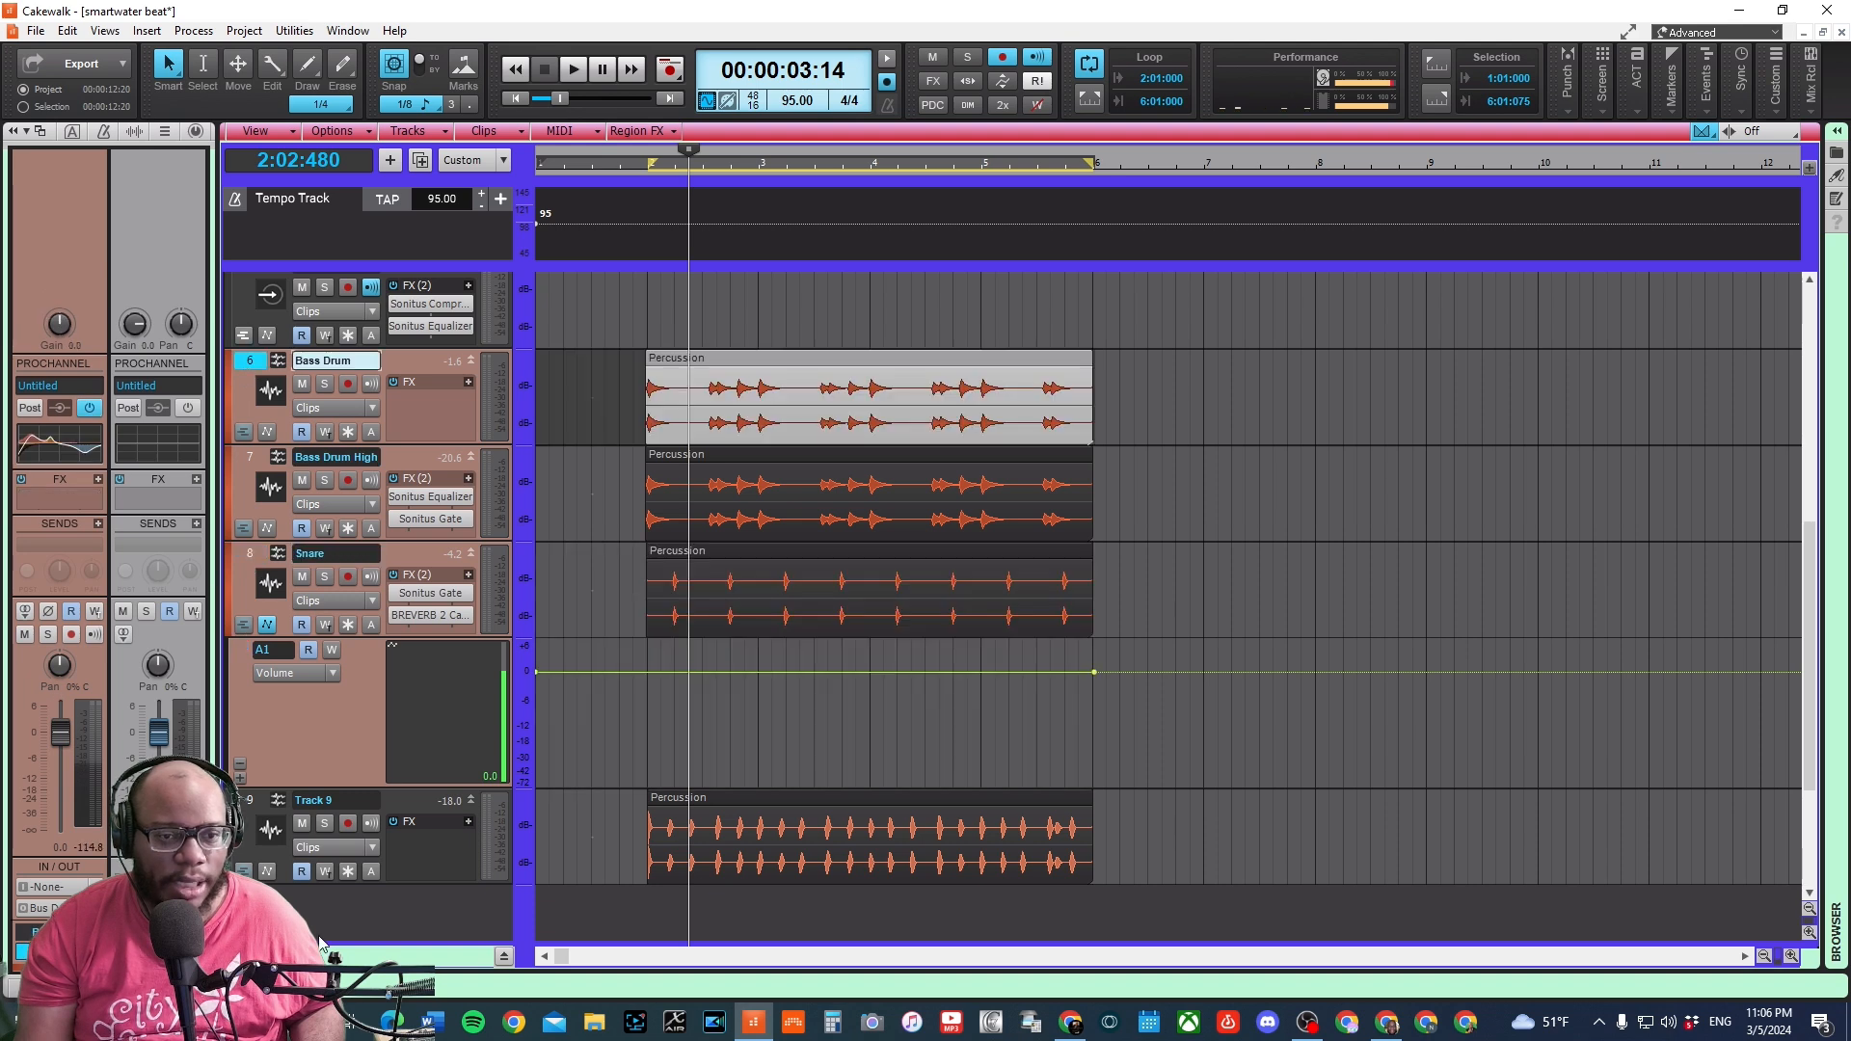
- Show the buses below the tracks and rename the new drum bus as Automation
click(504, 957)
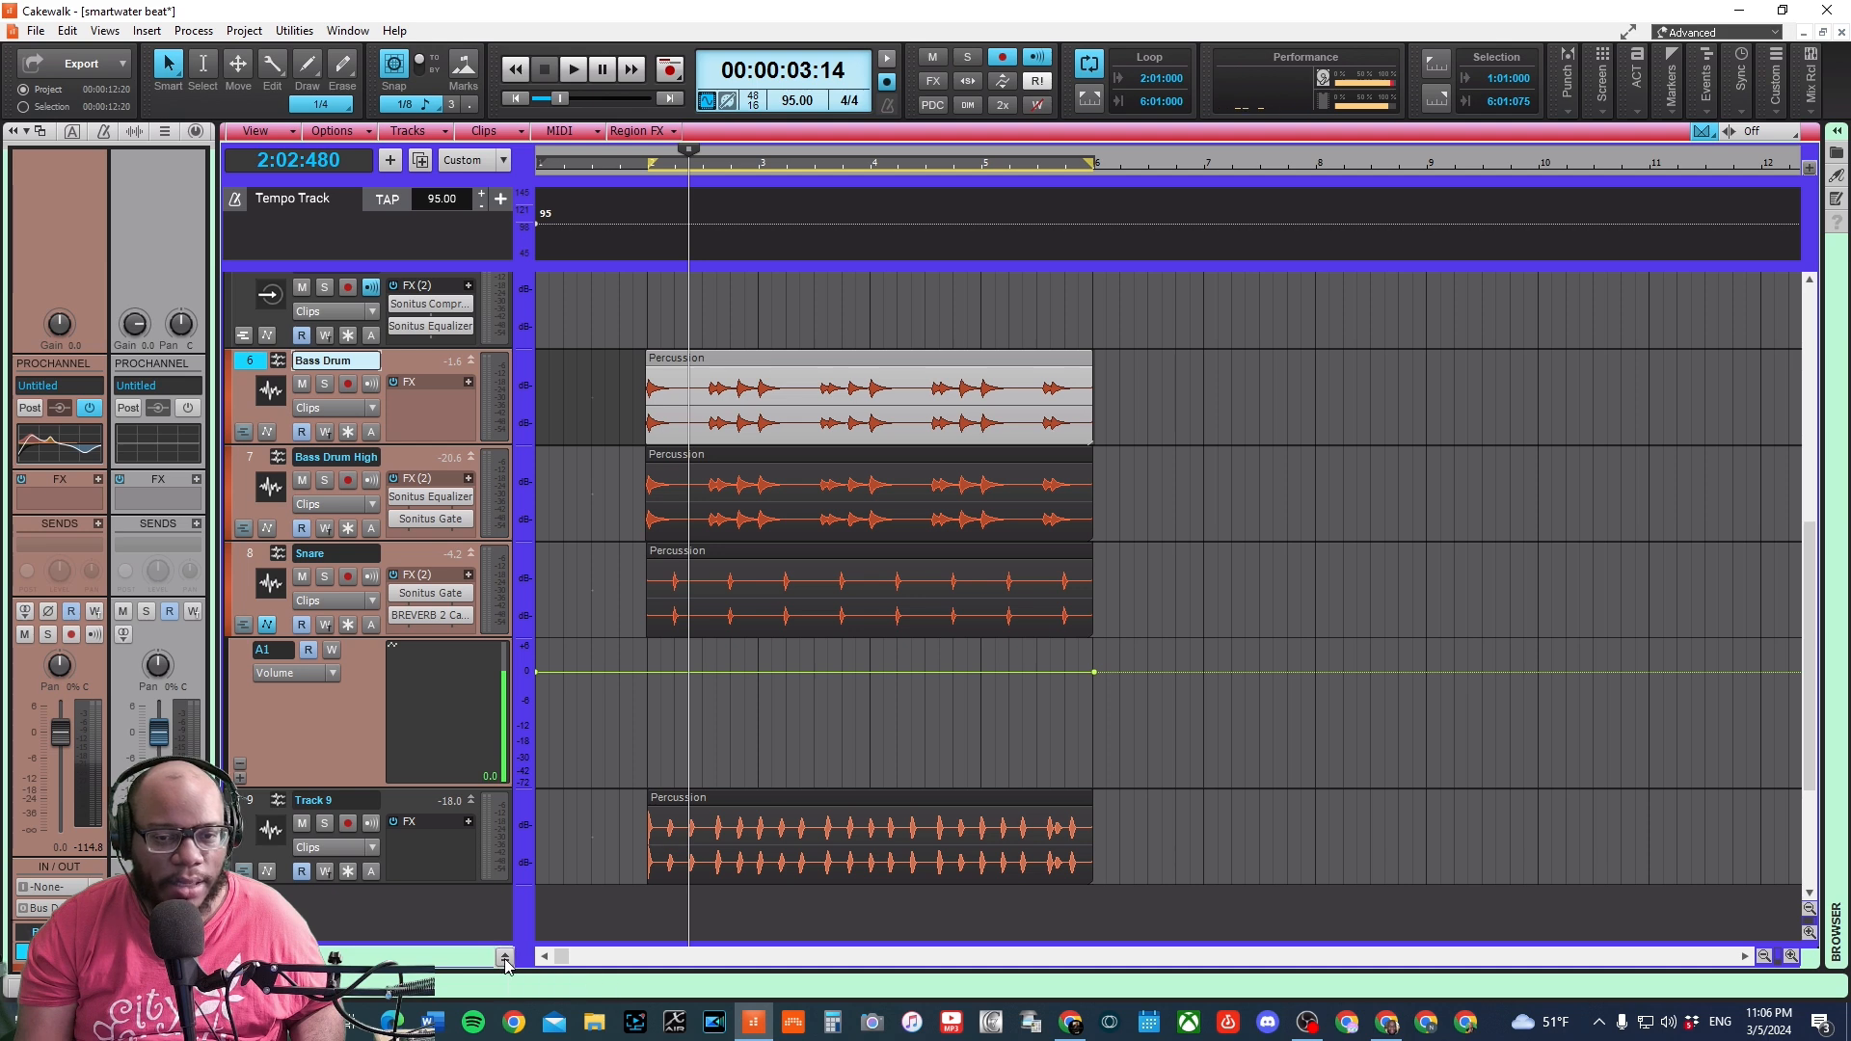
scroll(310, 890, down, 3)
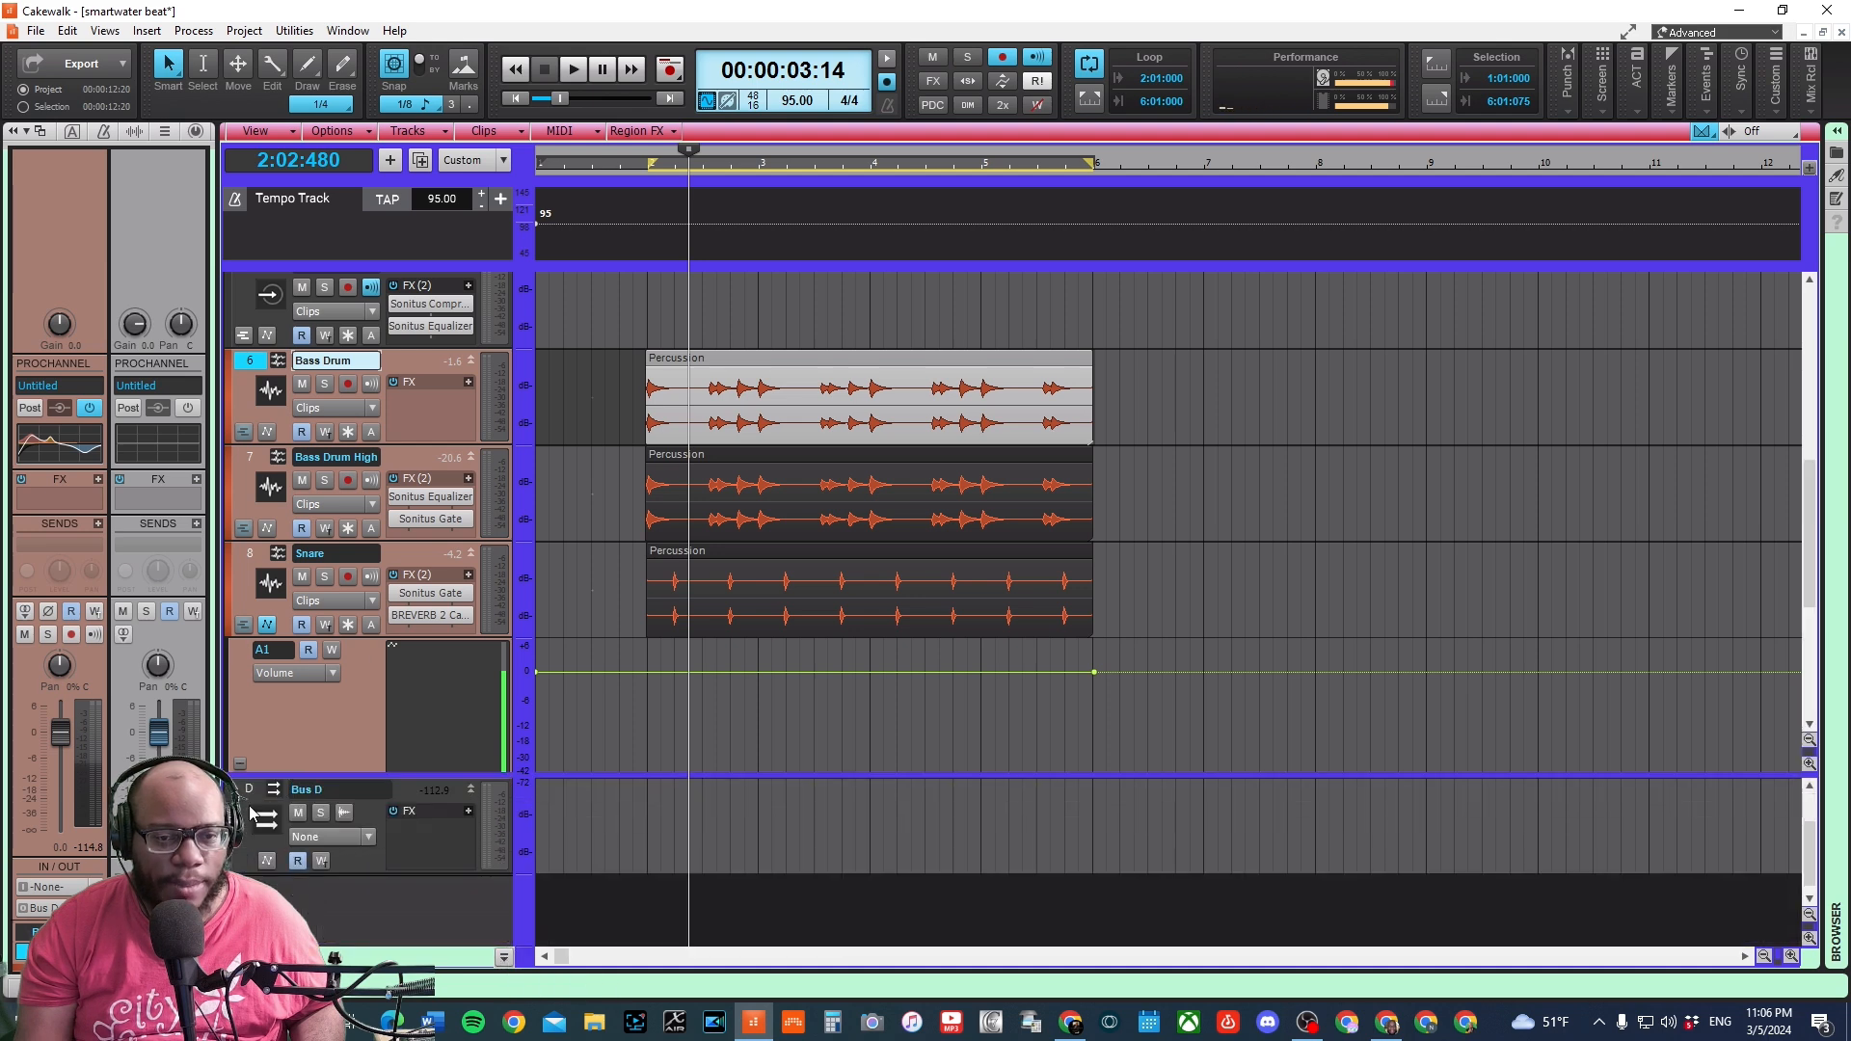
click(291, 790)
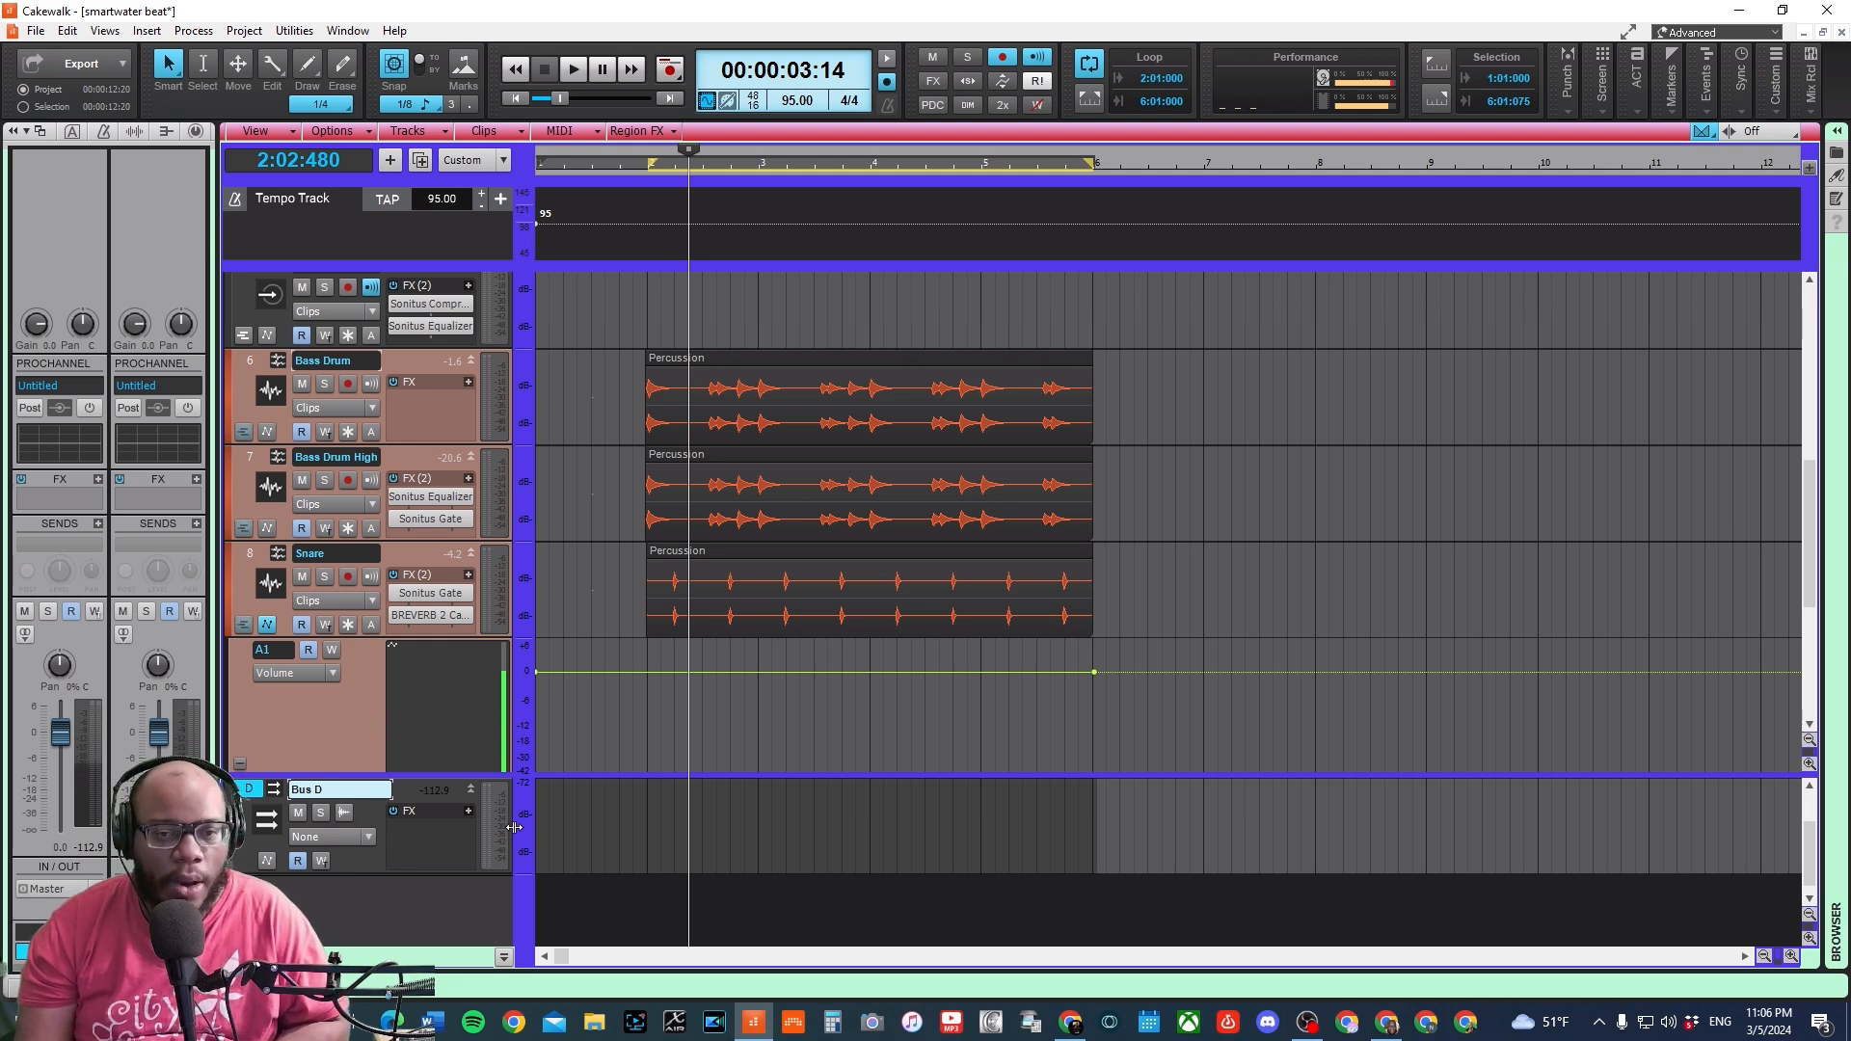
double_click(382, 788)
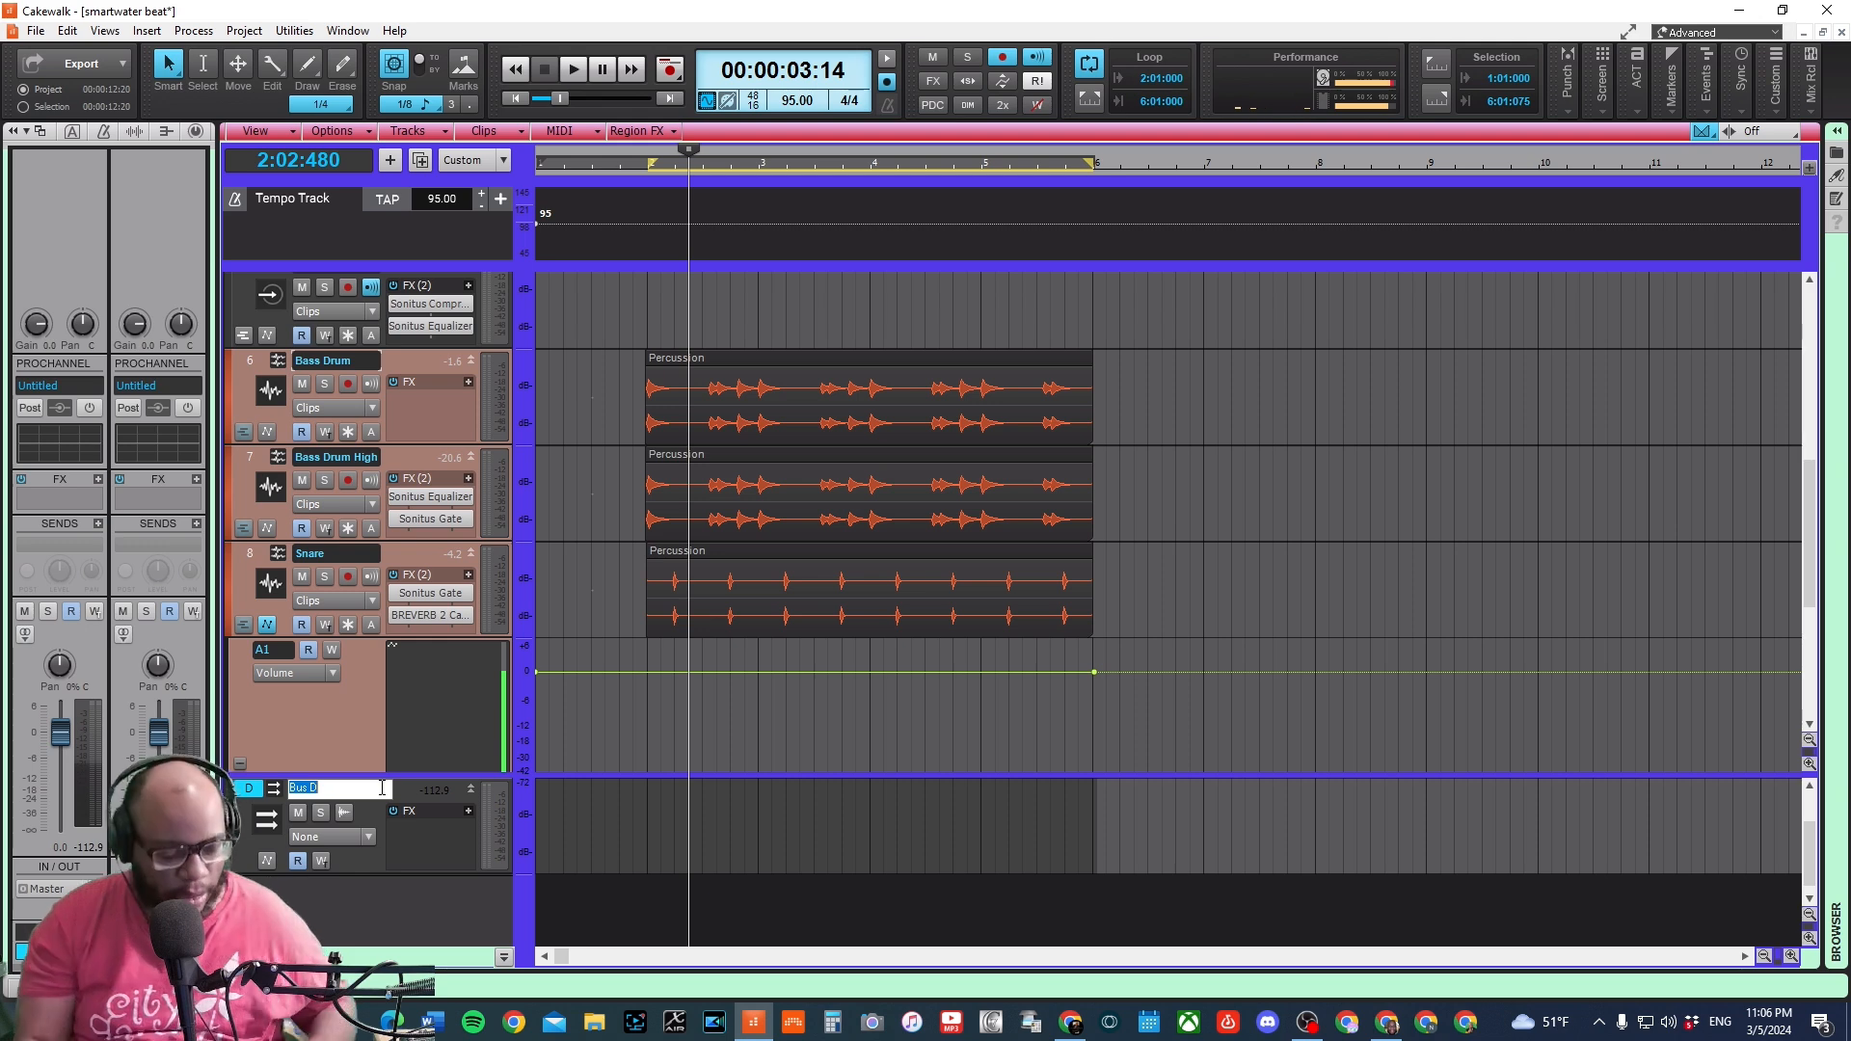
text(Automa)
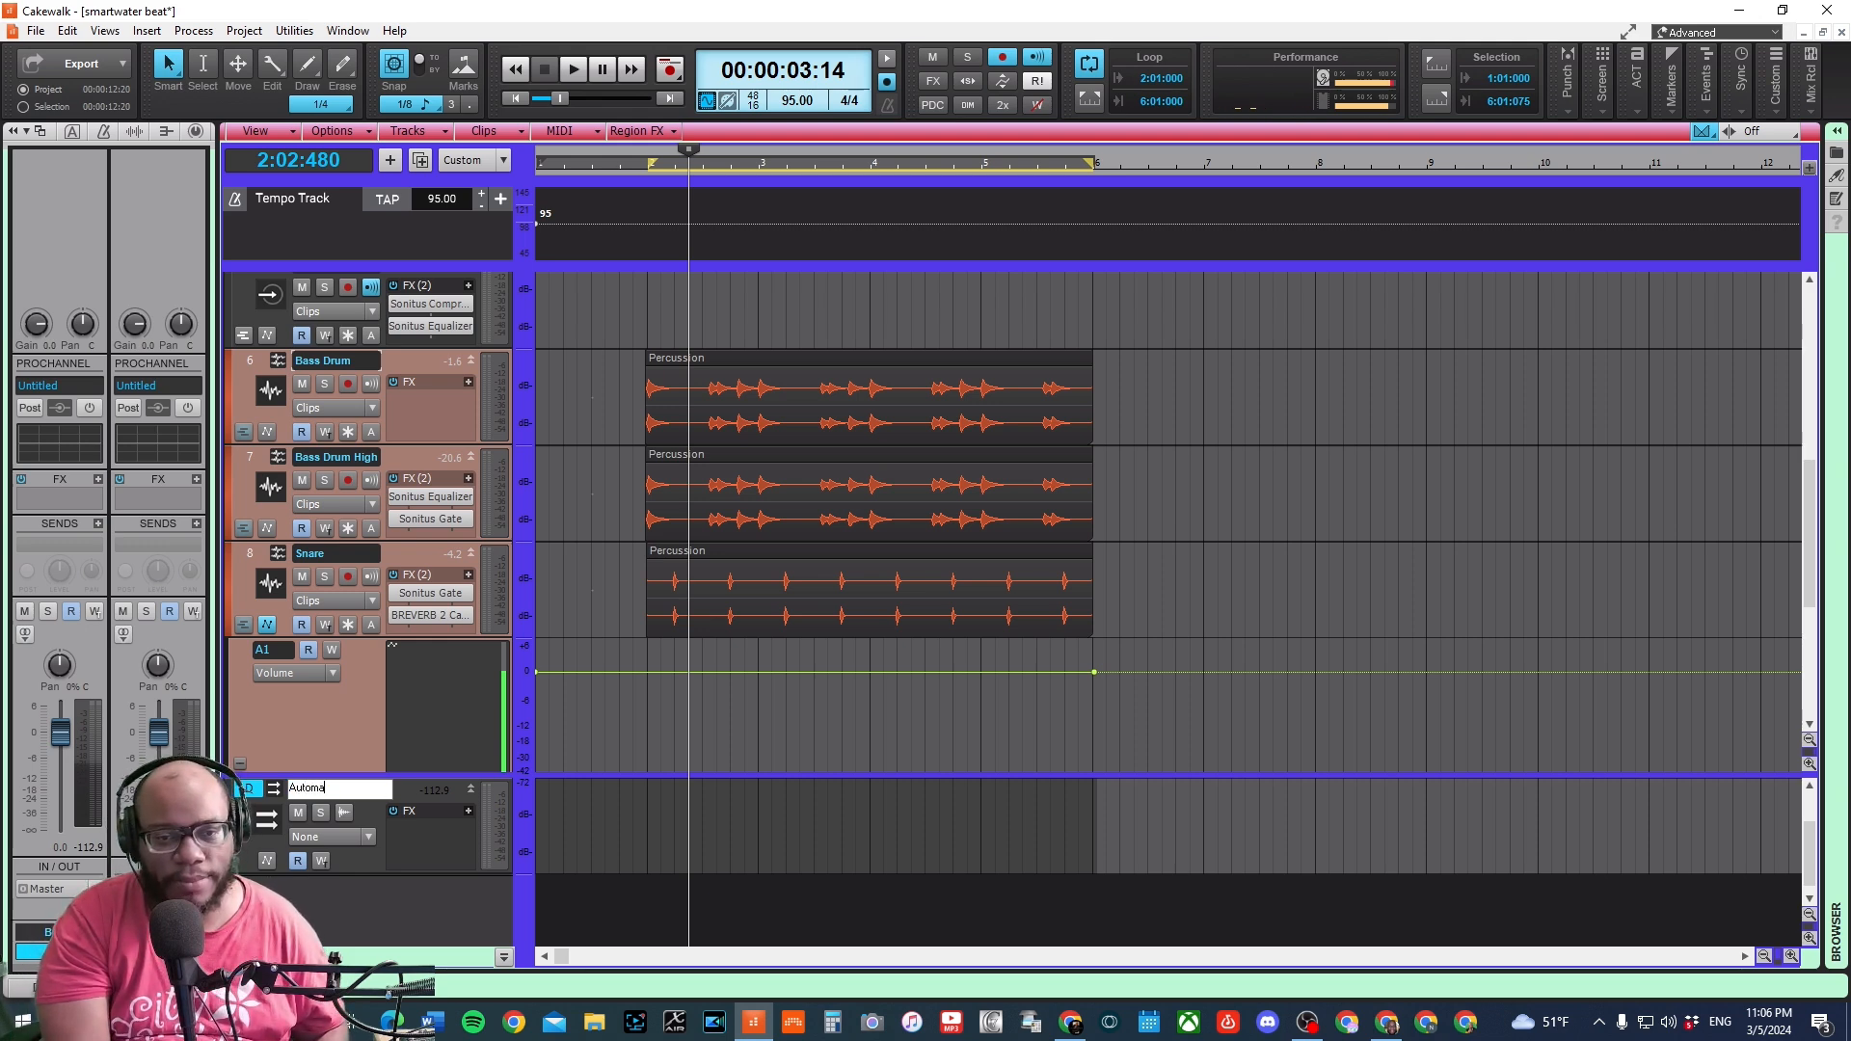
text(tion)
key(Return)
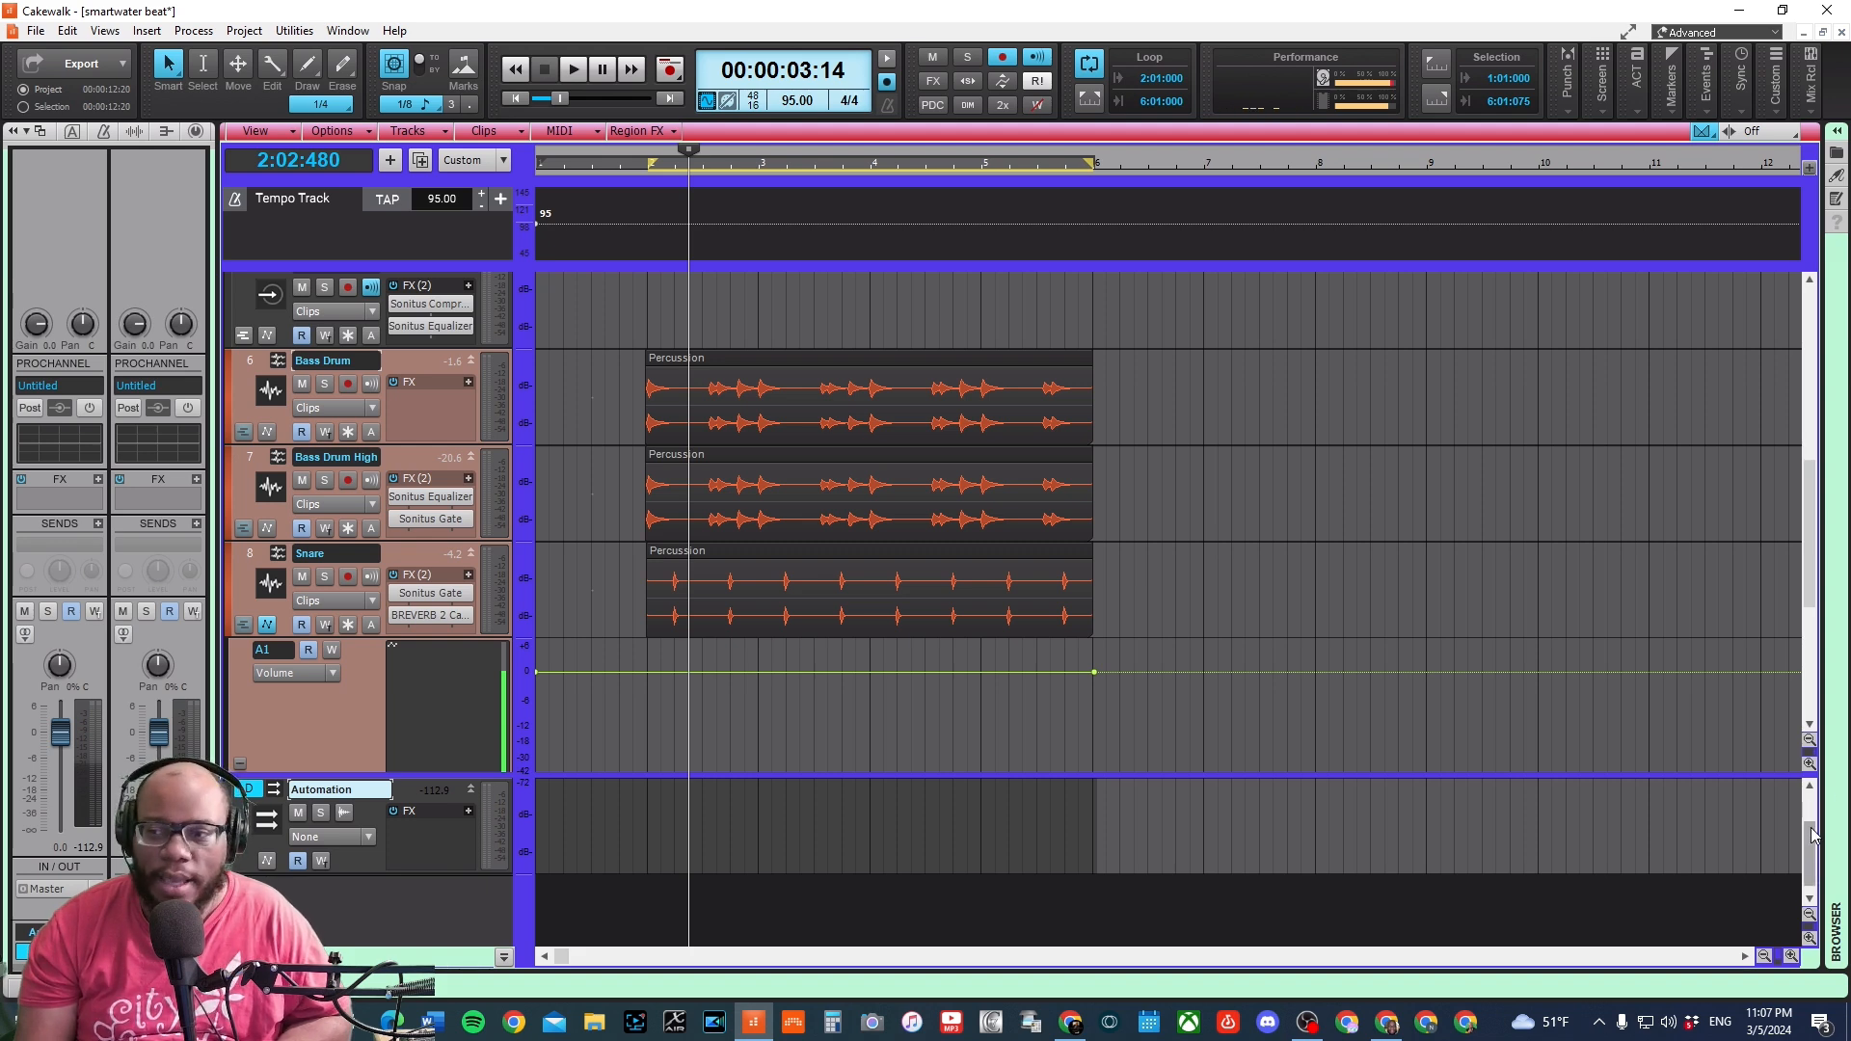
- Bring the Automation bus fully into view and open its volume automation lane
click(1810, 898)
drag(1810, 892, 1809, 845)
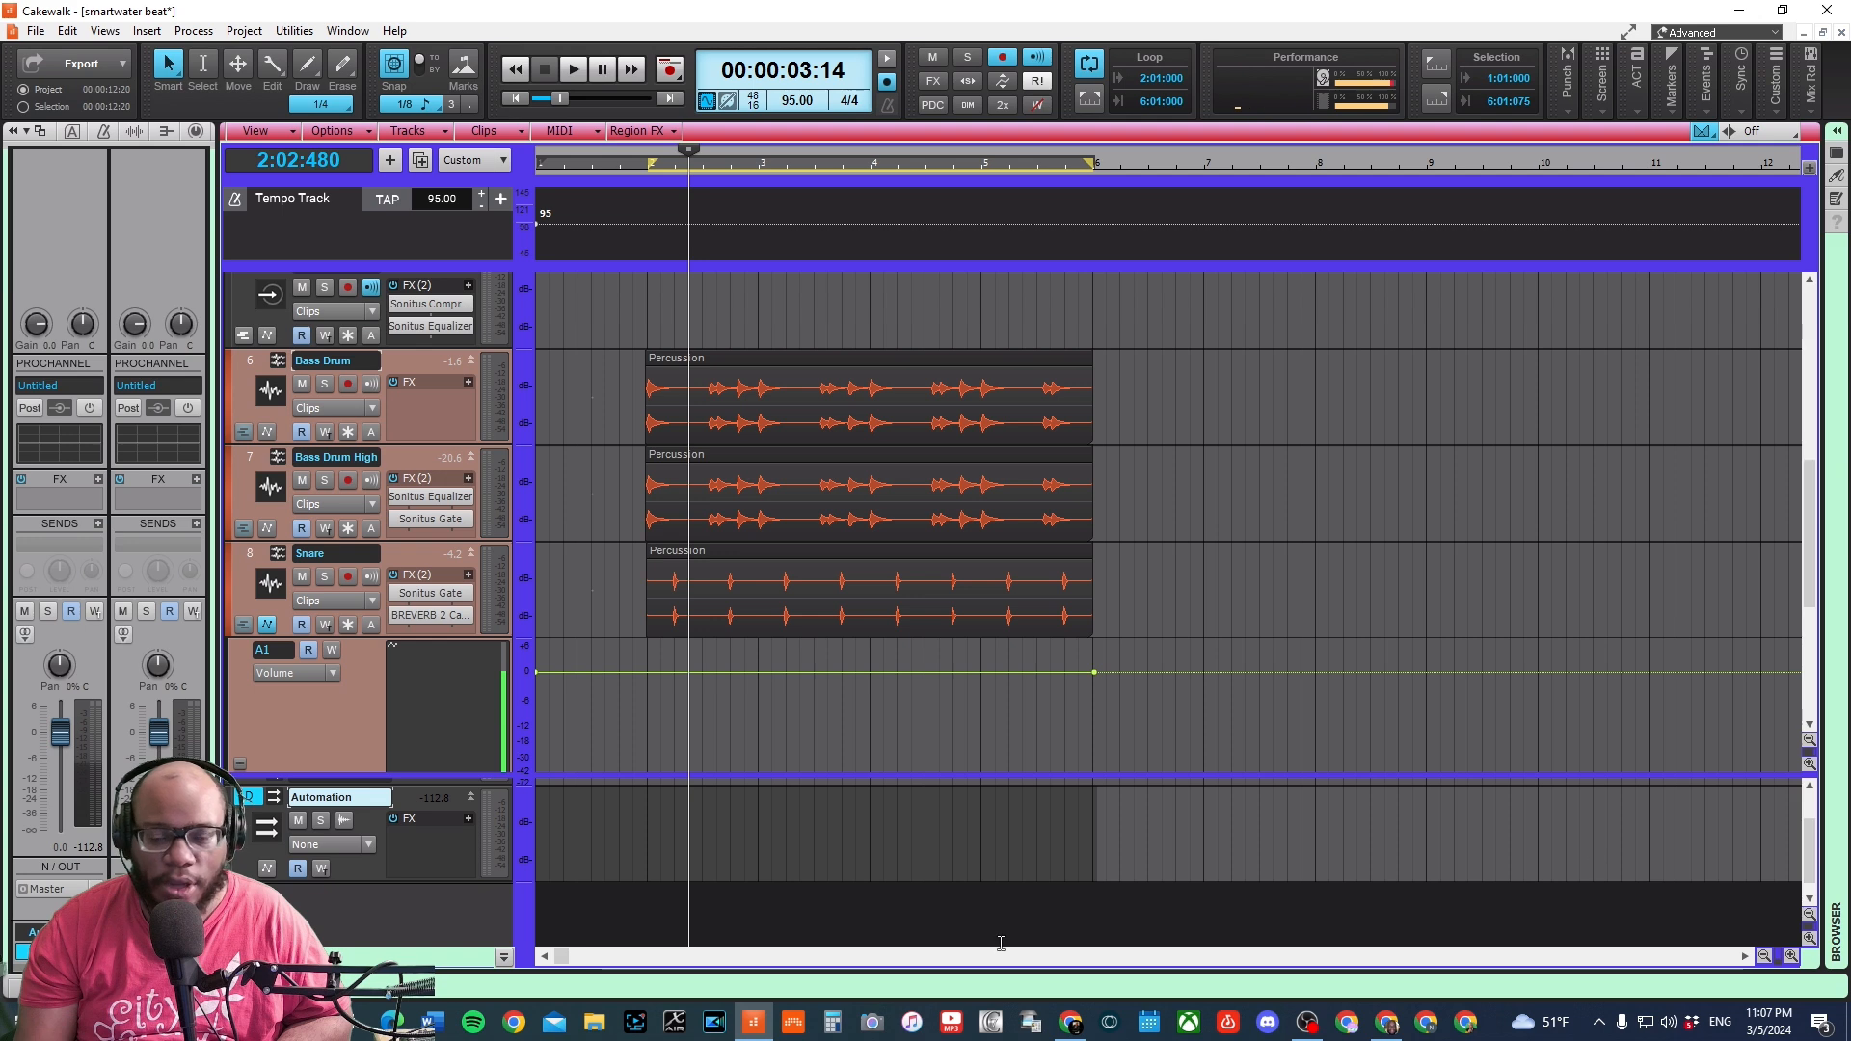
click(268, 870)
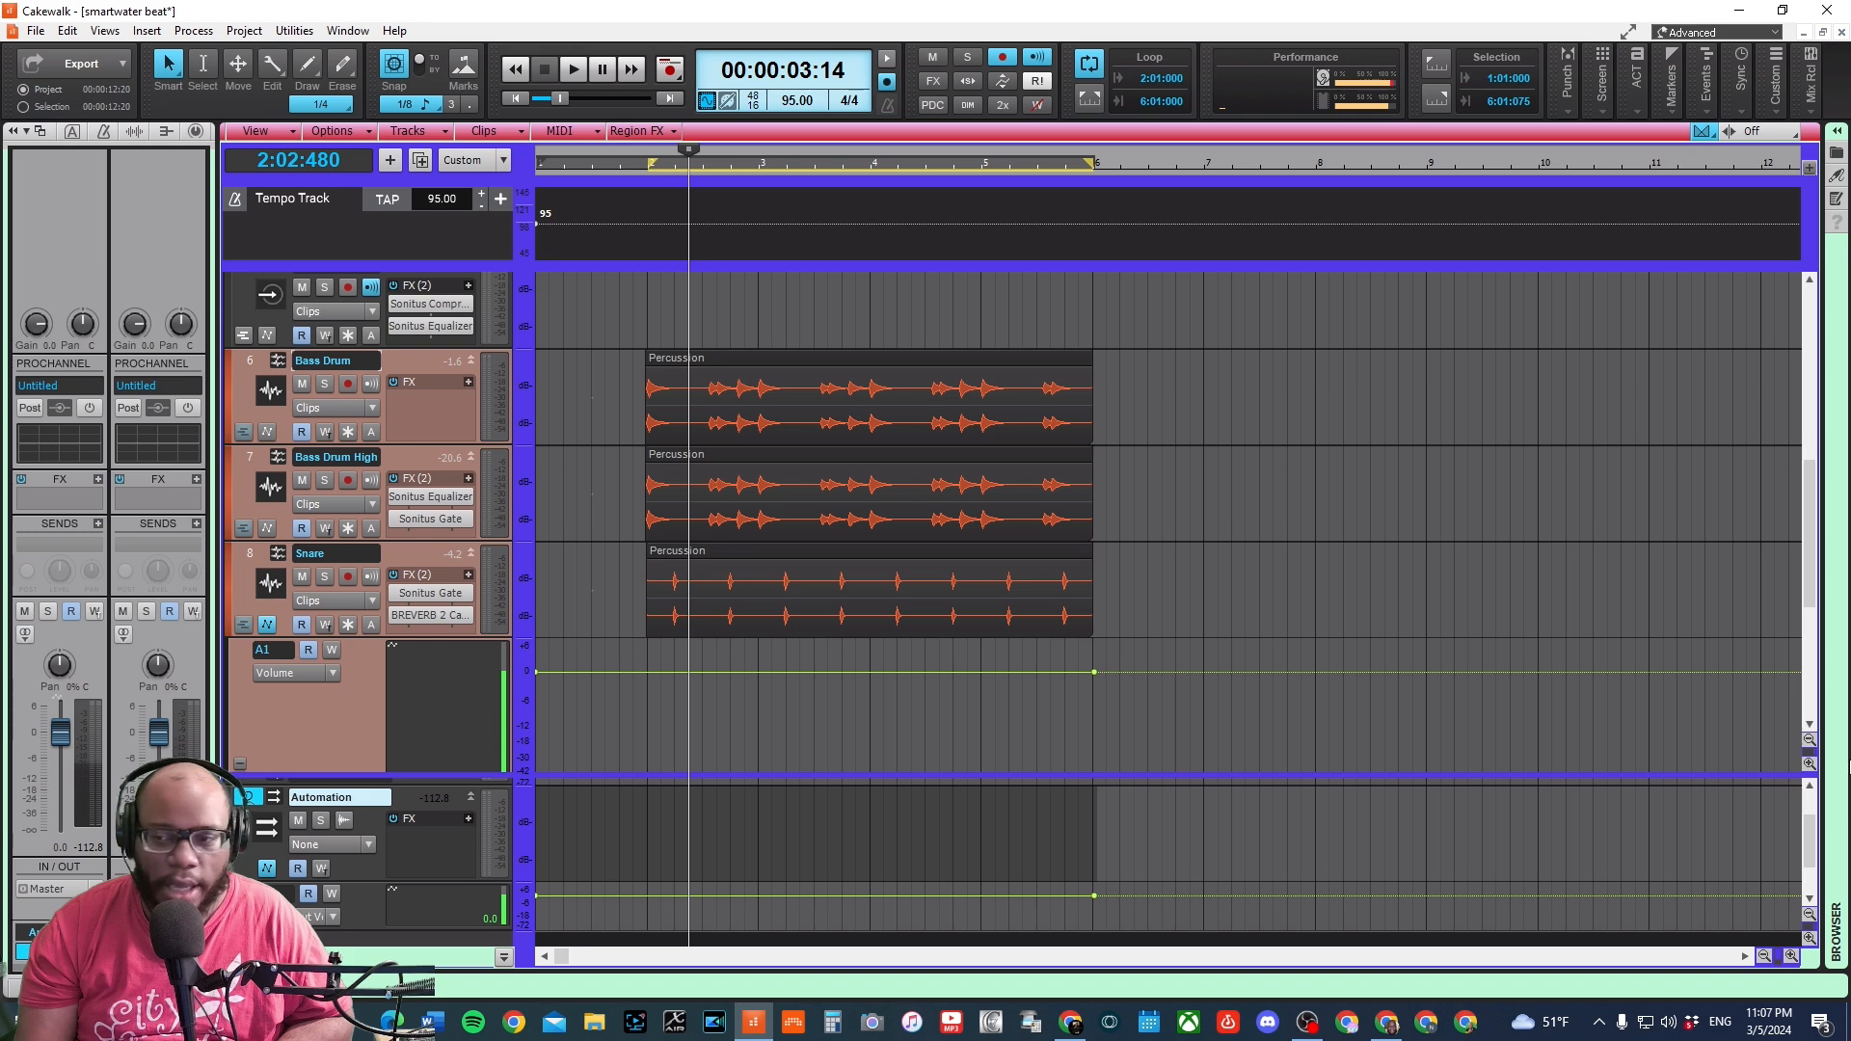
- Enlarge the bus area and make the Automation bus's volume lane taller, with the whole bus in view
scroll(1808, 865, down, 2)
scroll(1807, 865, up, 3)
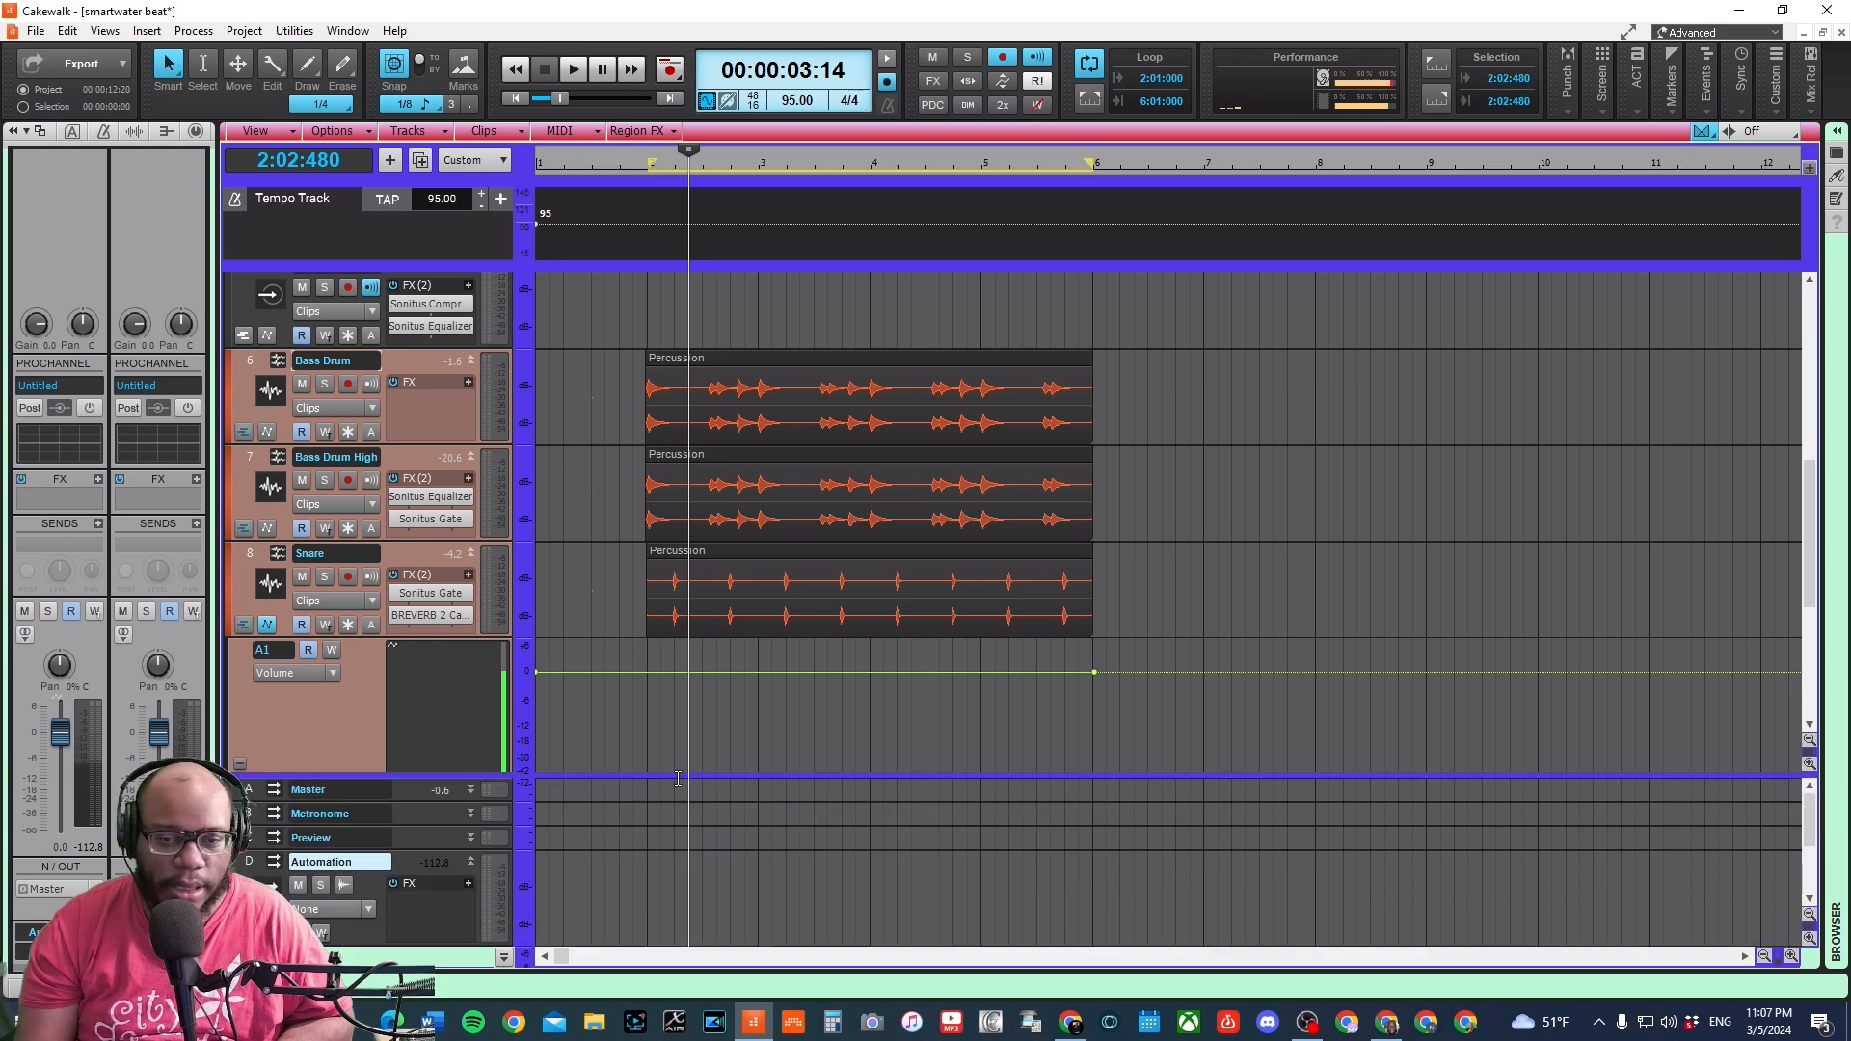
drag(684, 777, 684, 653)
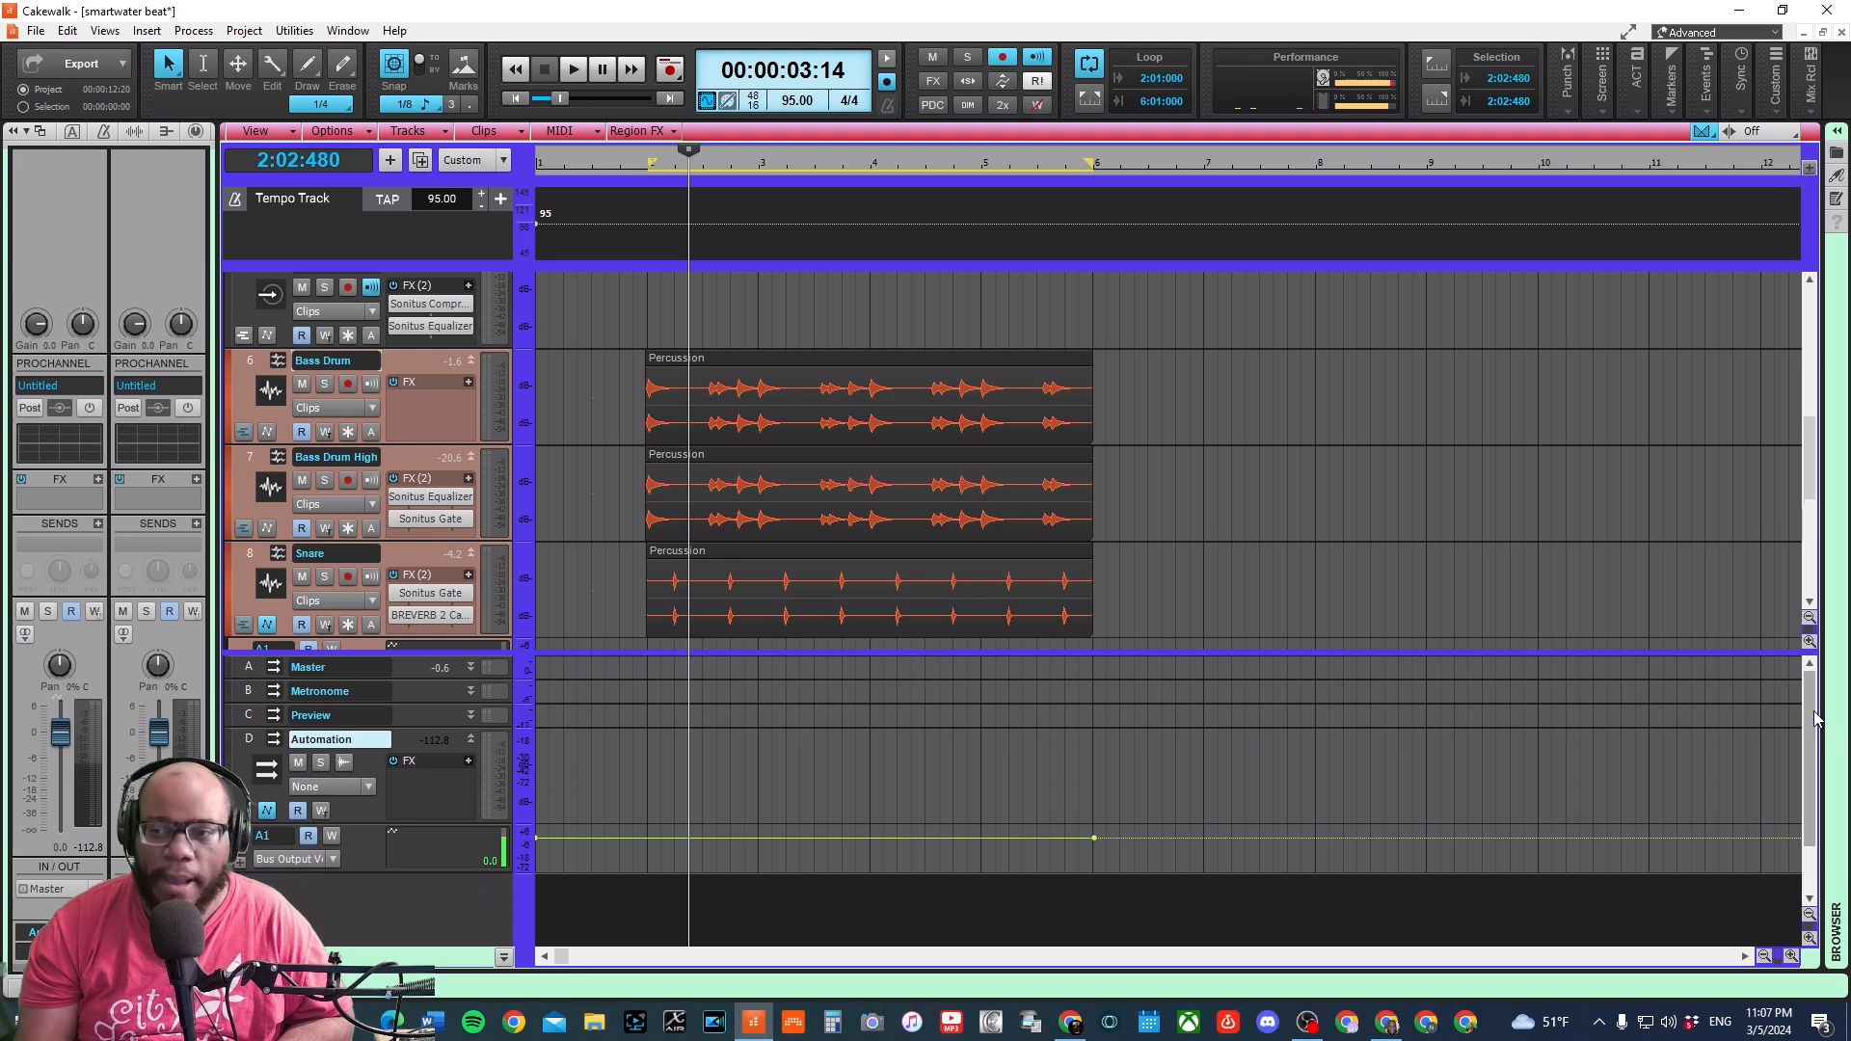
scroll(1754, 696, down, 3)
drag(347, 799, 349, 864)
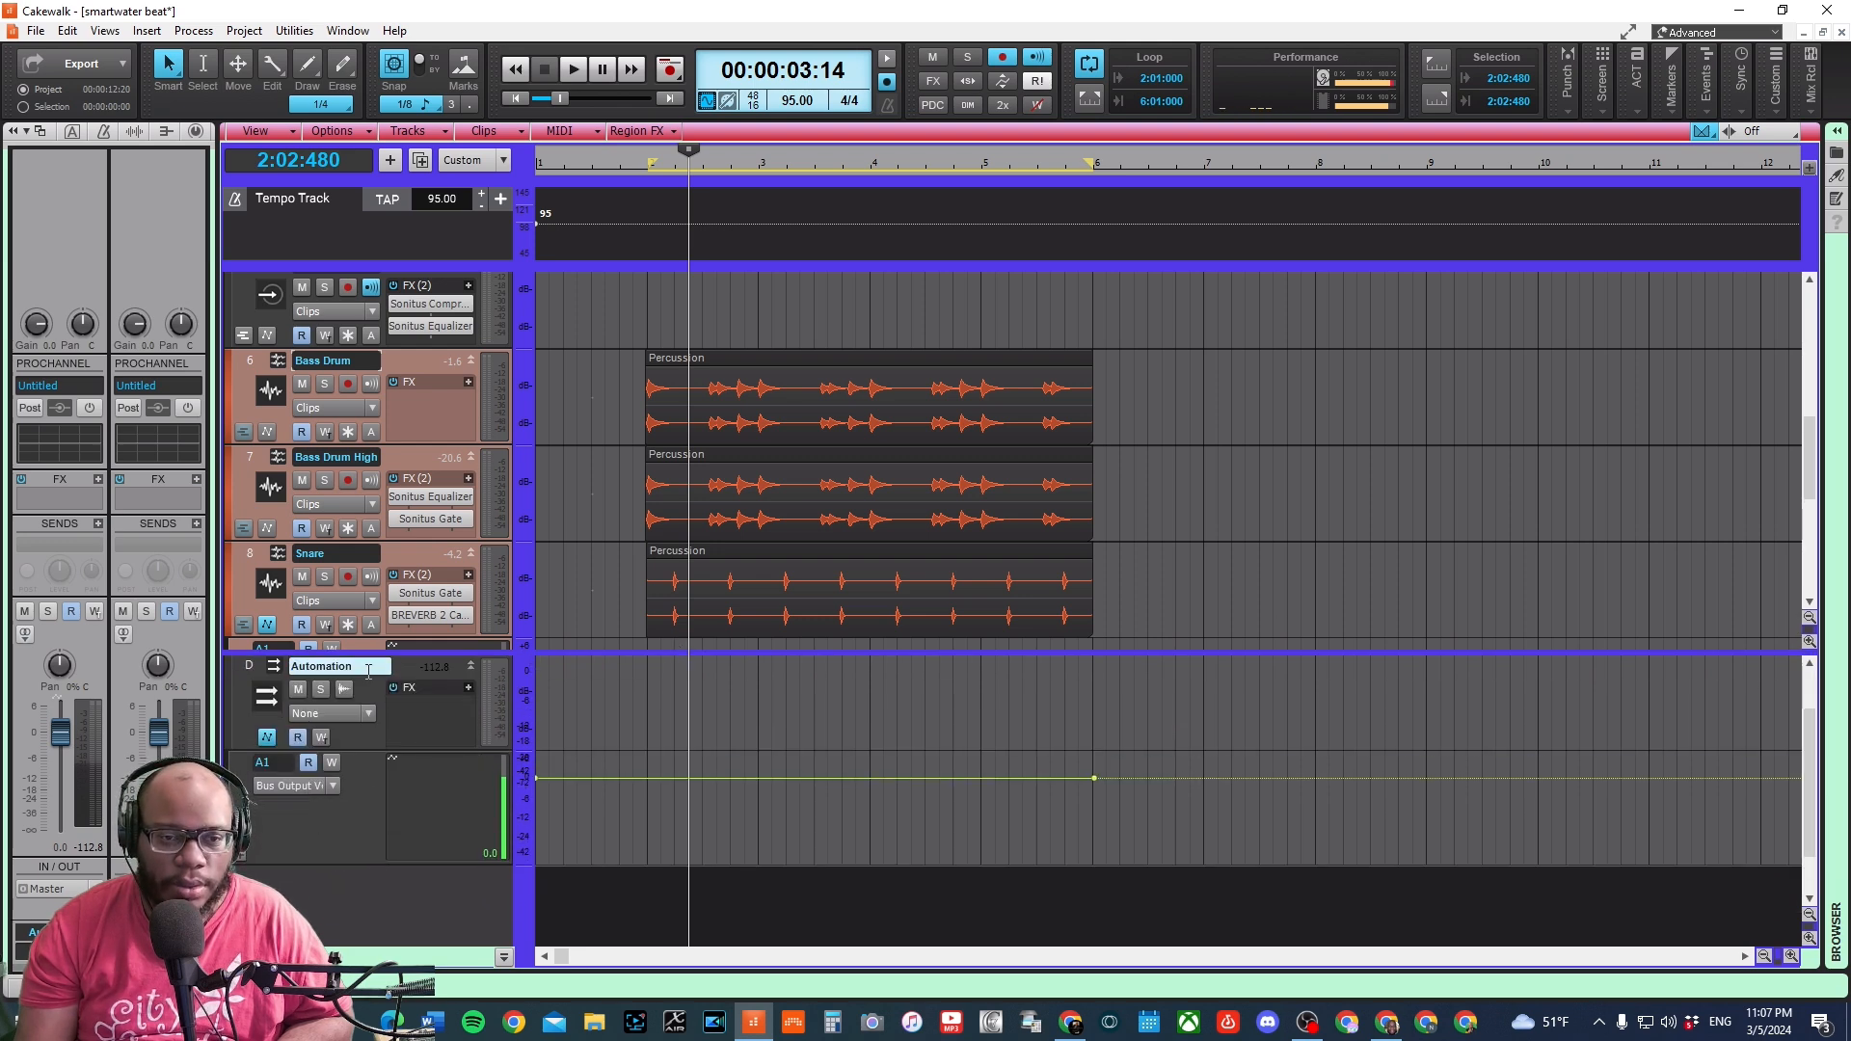
scroll(368, 793, up, 3)
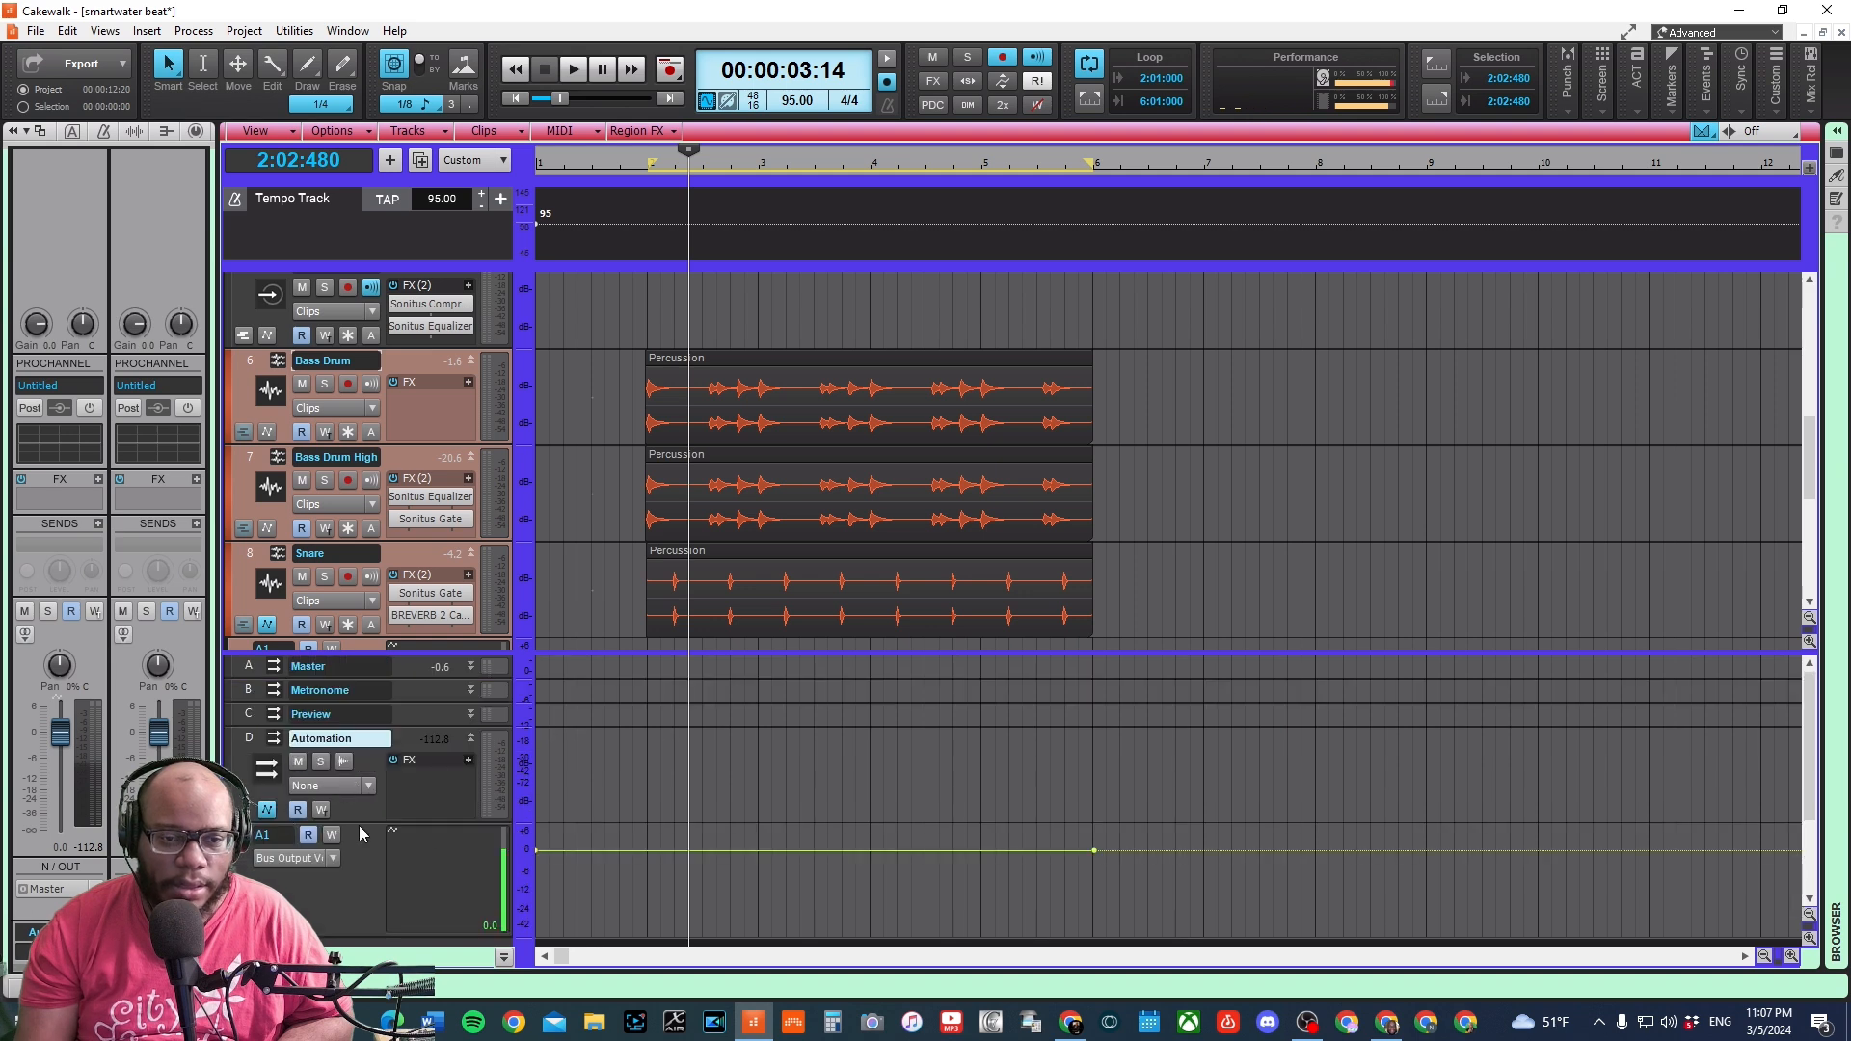
- Keep Bus Output Volume as the Automation bus's lane parameter and draw a rising fade-in from just before measure 2 to about mid-measure 3
click(307, 858)
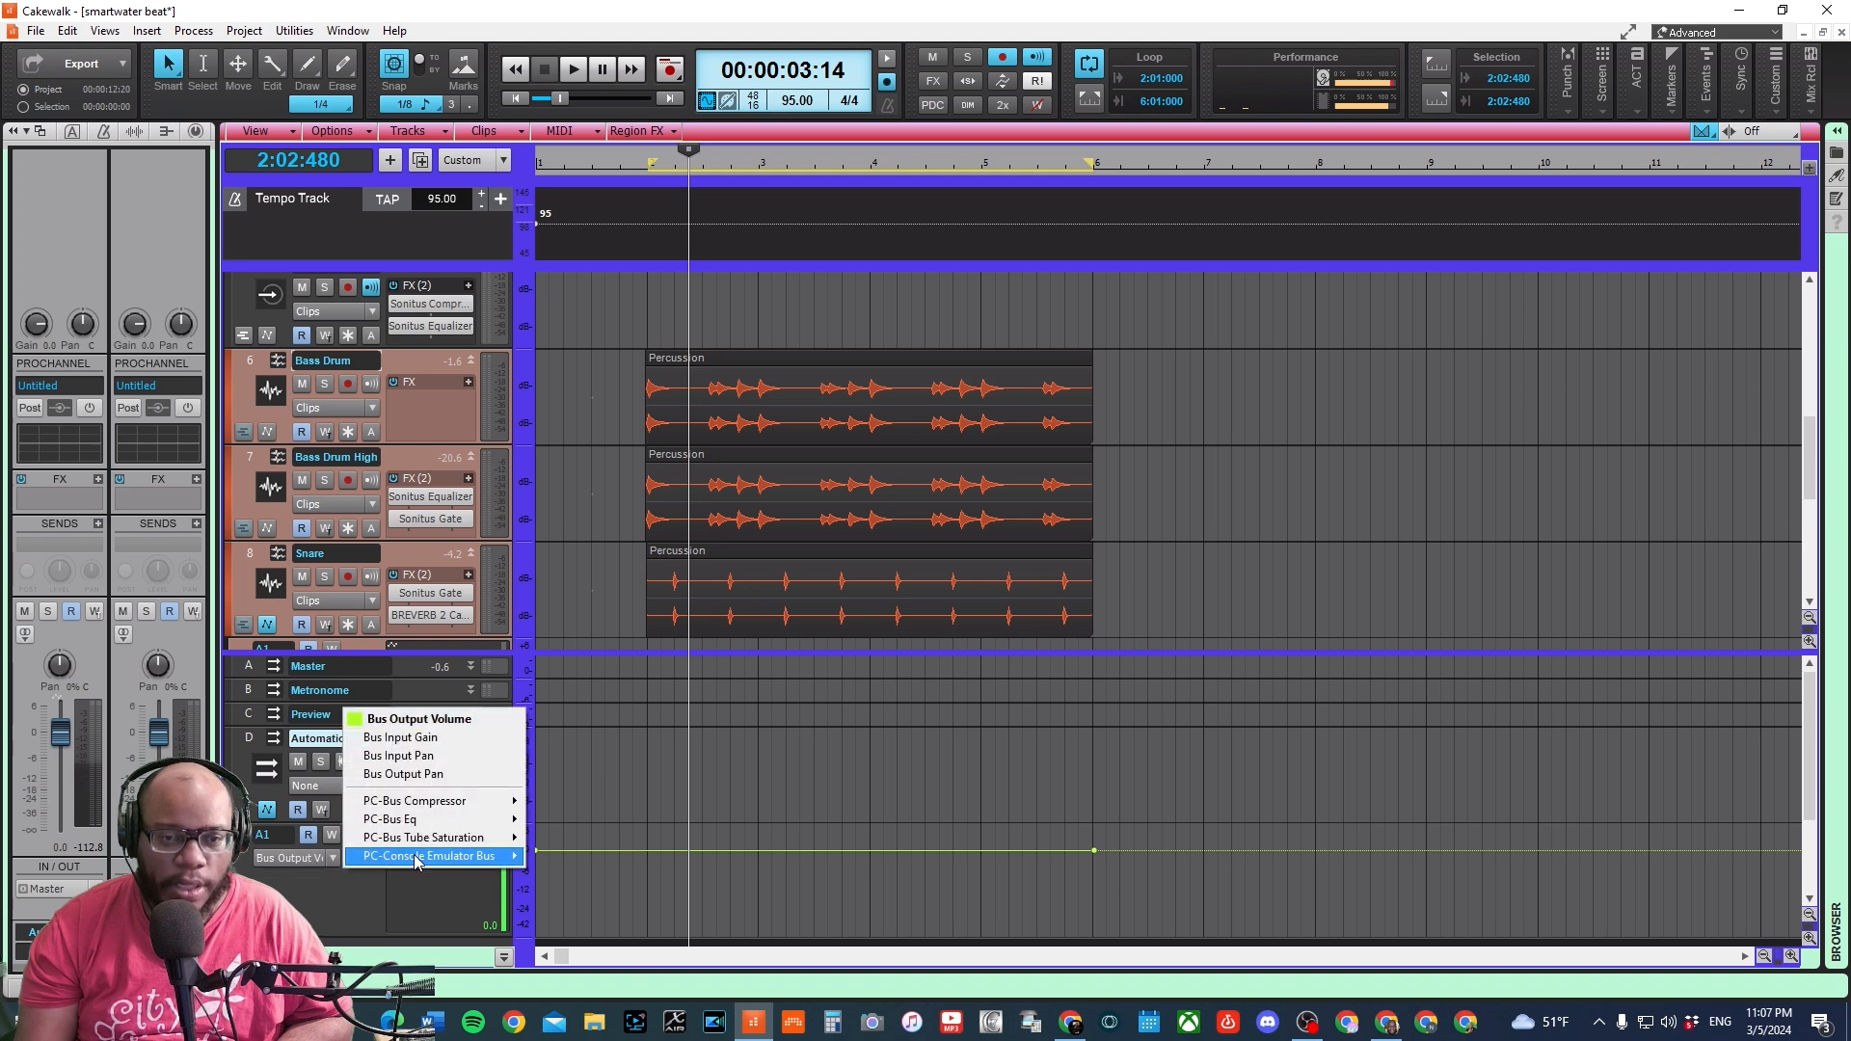
click(385, 891)
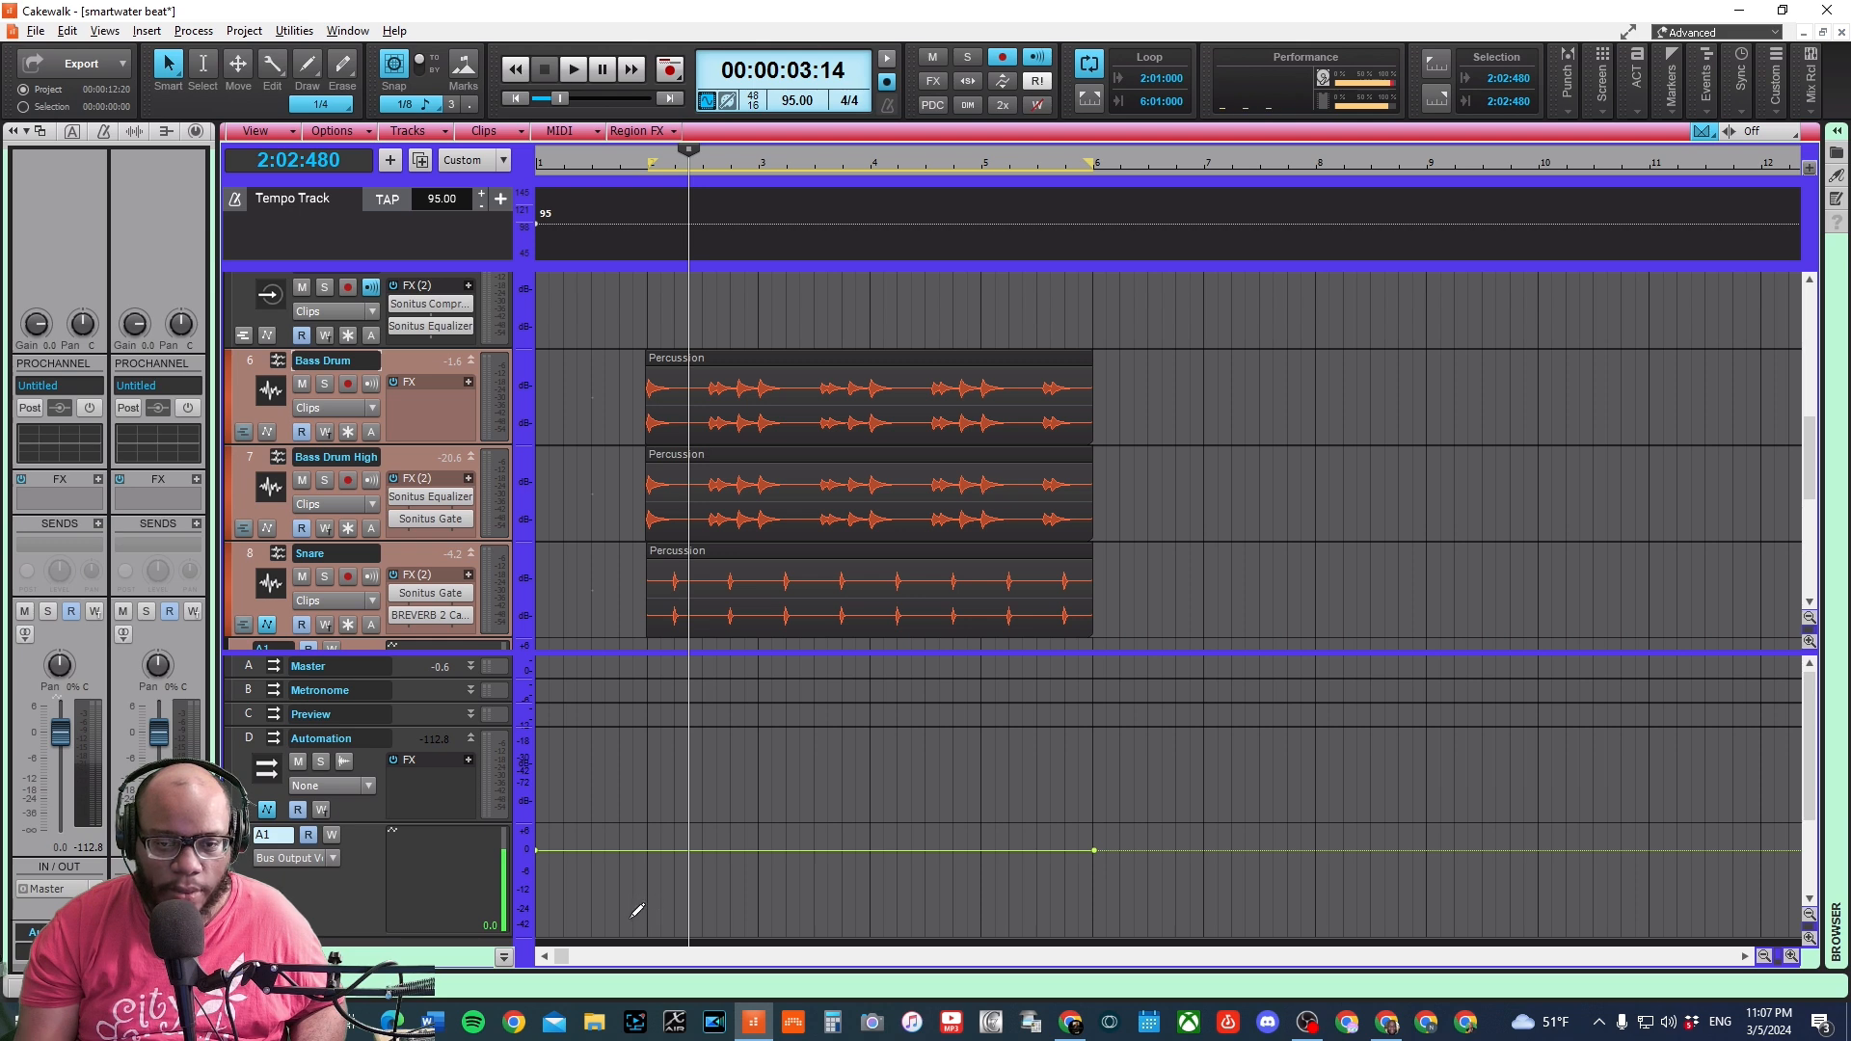
drag(651, 906, 813, 847)
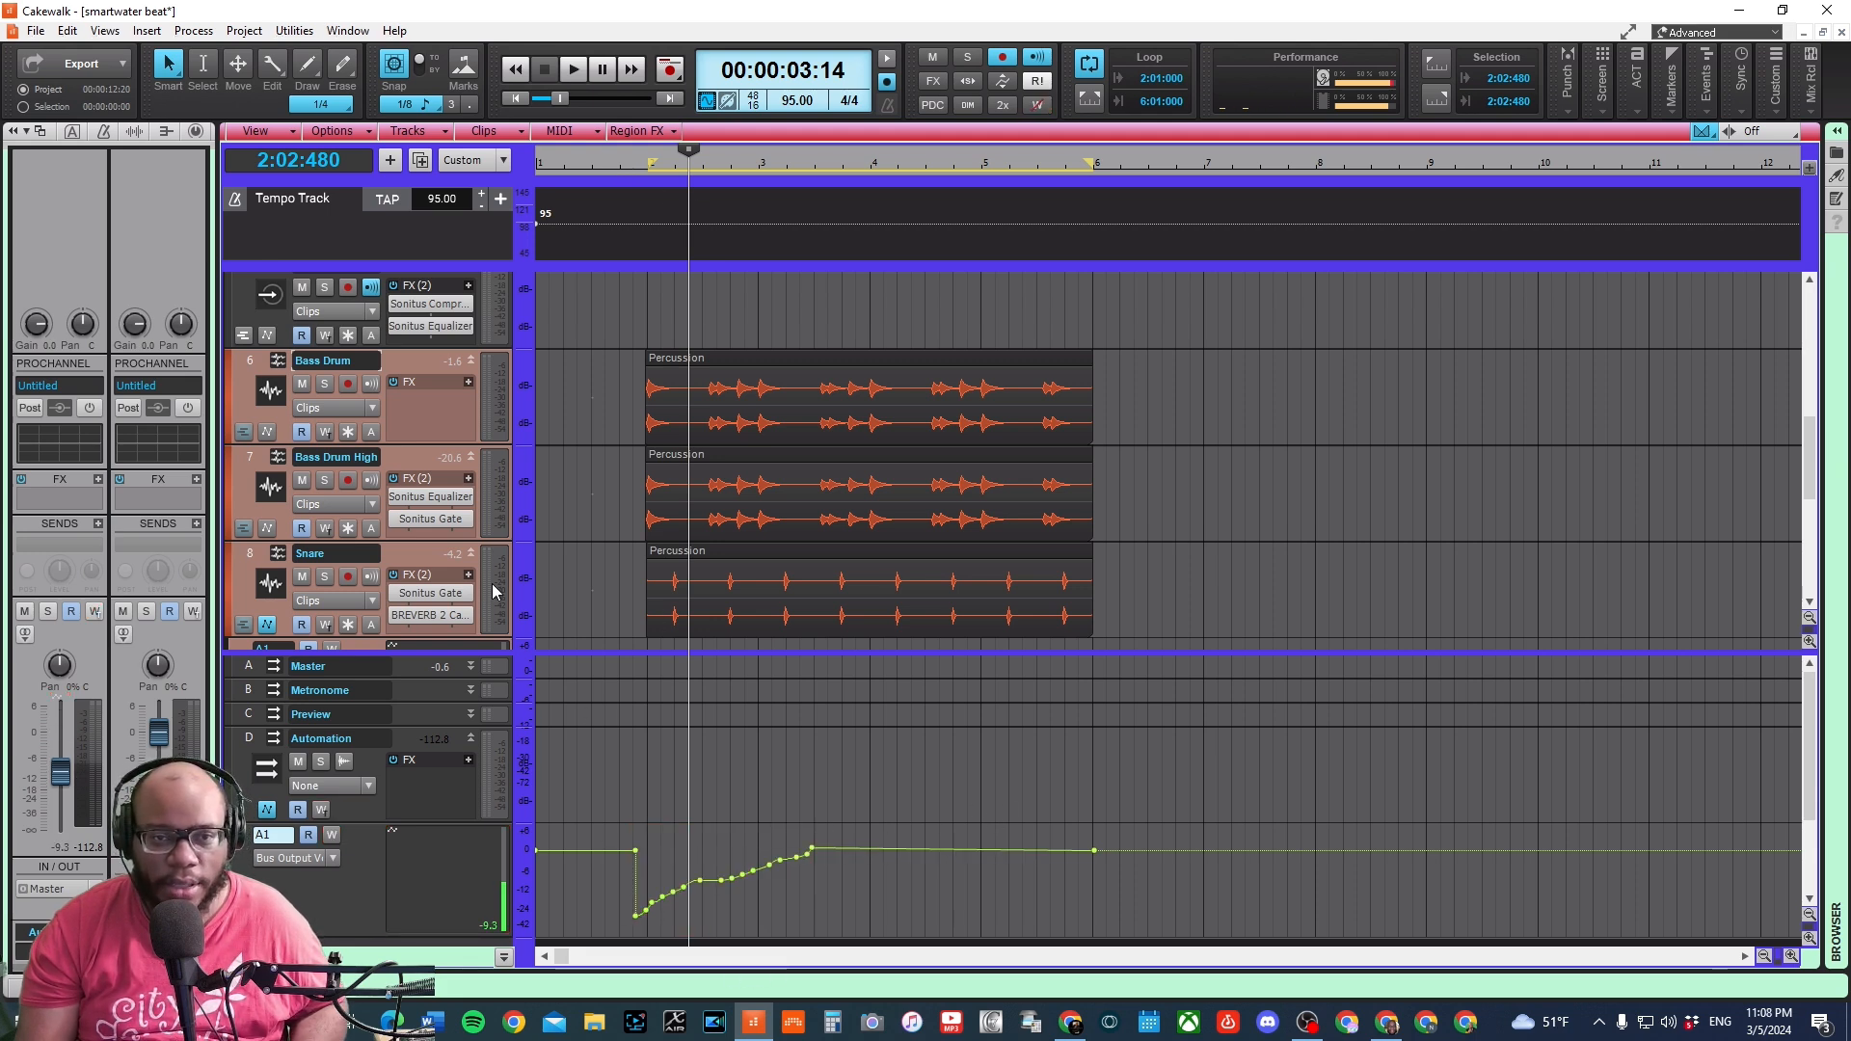
- Solo the Bass Drum, Bass Drum High and Snare tracks and play the fade-in twice from before measure 2
drag(324, 385, 336, 576)
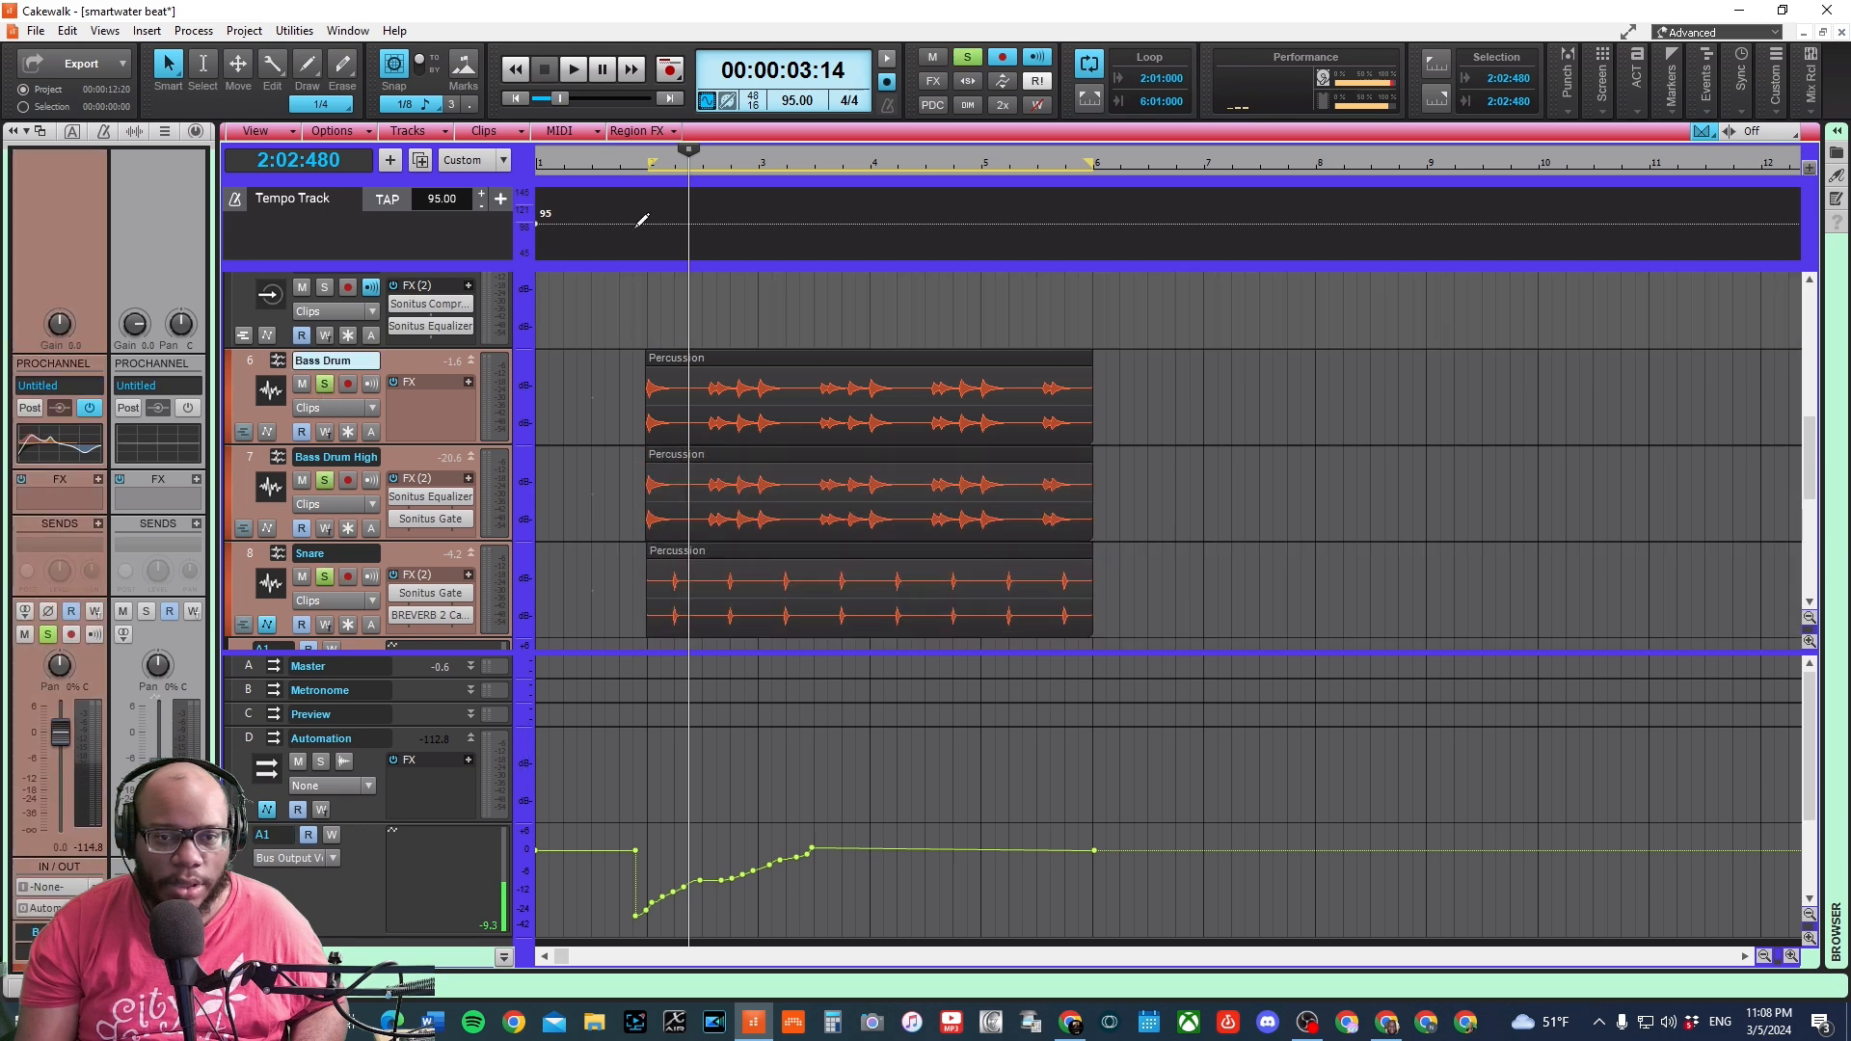
click(631, 164)
key(space)
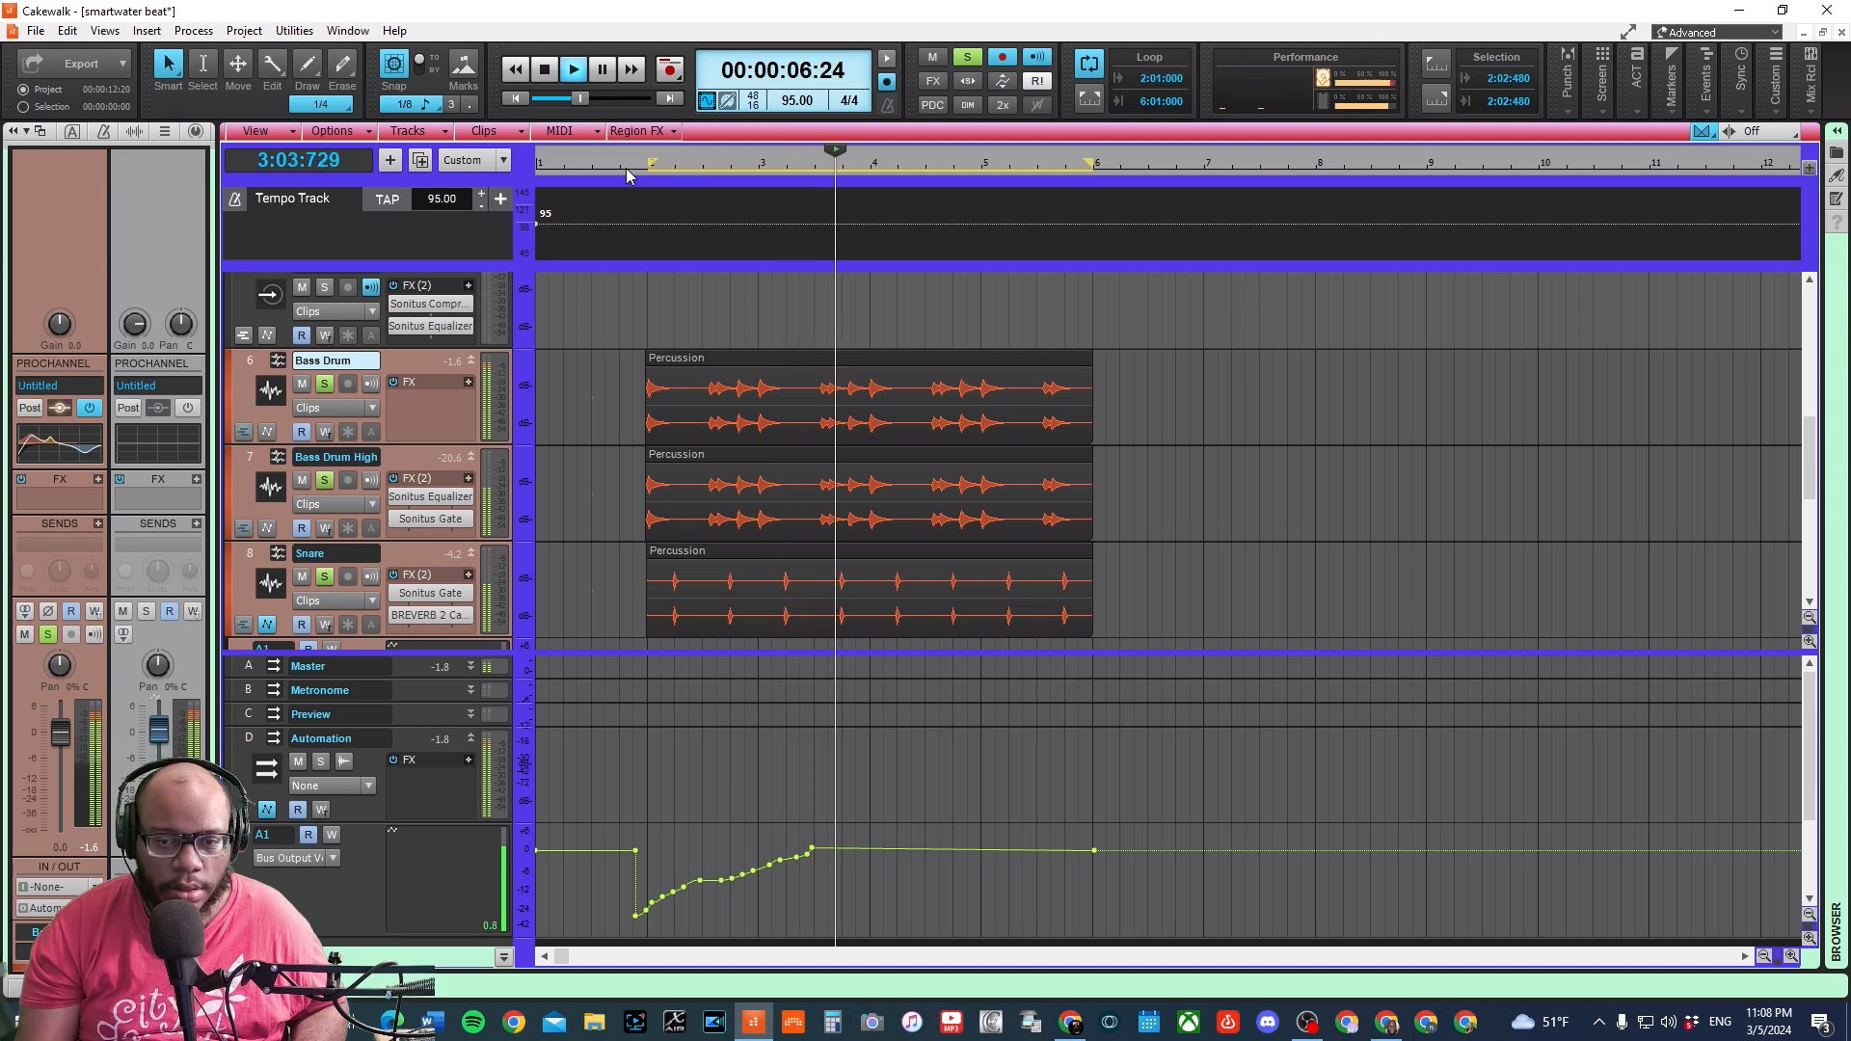
key(space)
click(594, 168)
key(space)
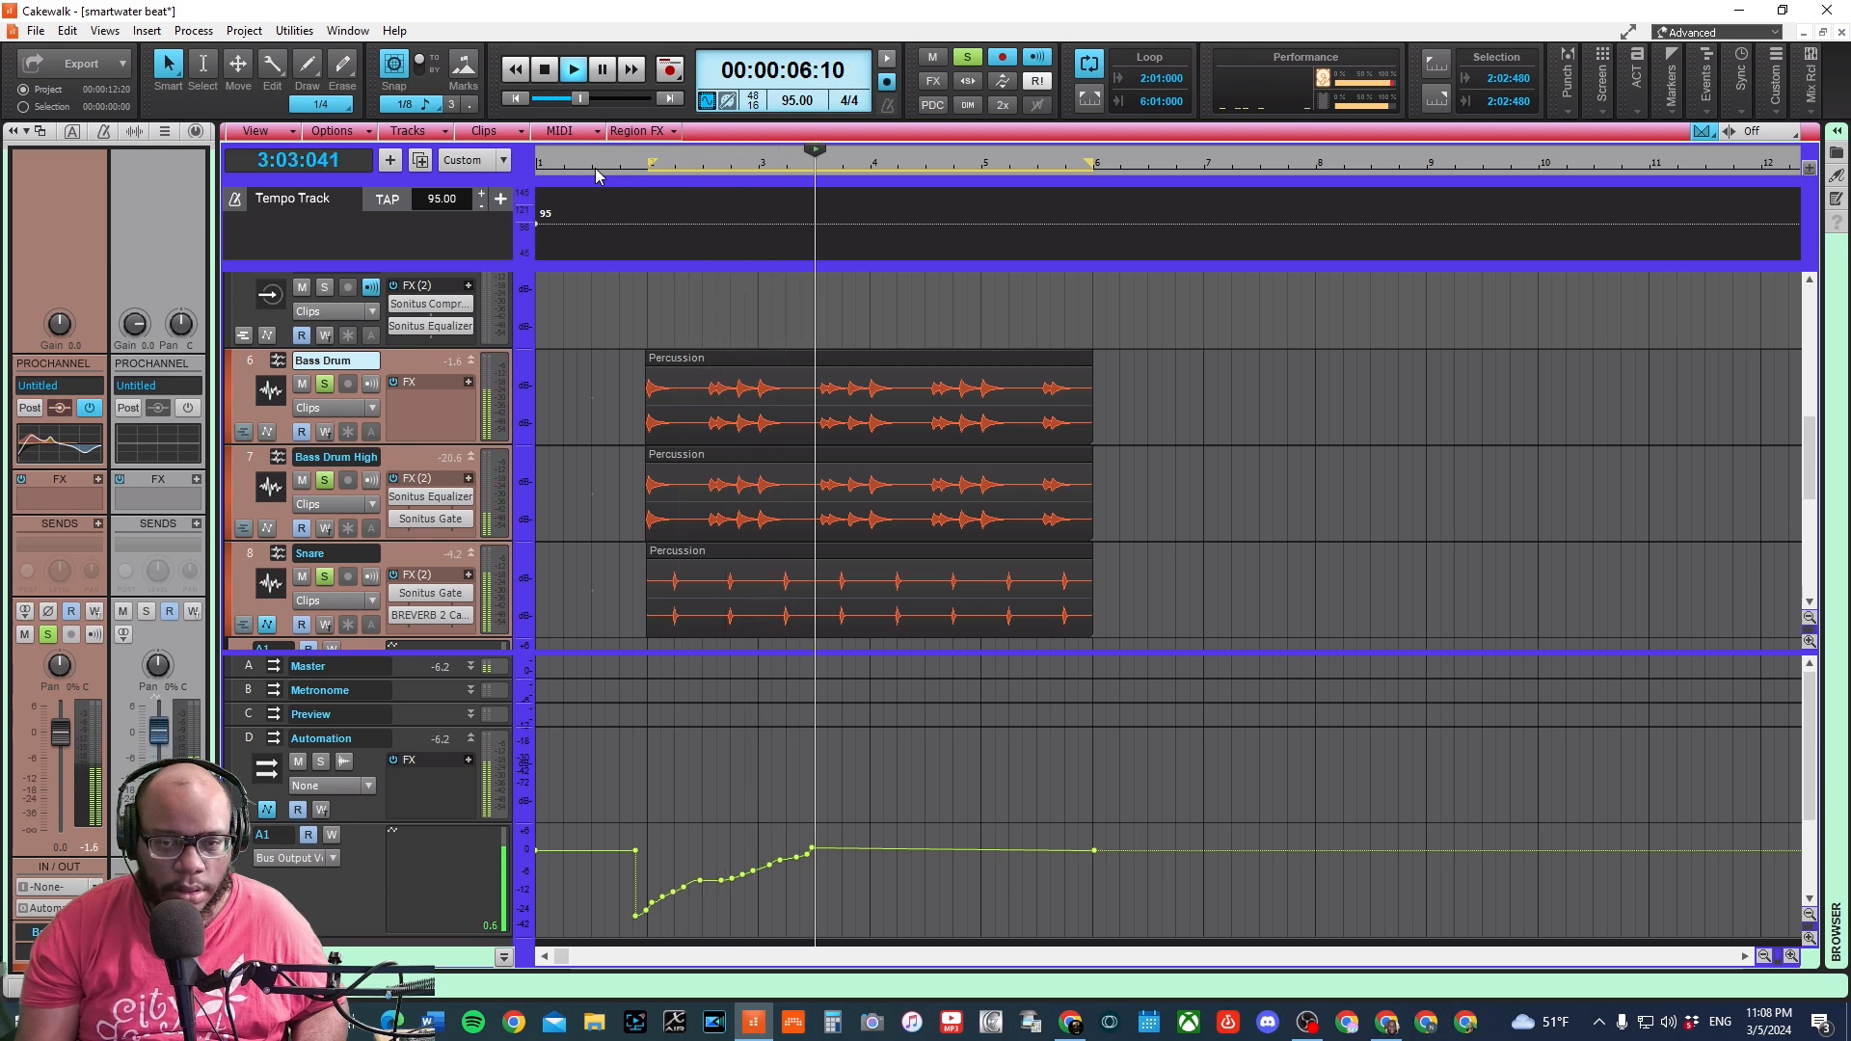
key(space)
key(ctrl+s)
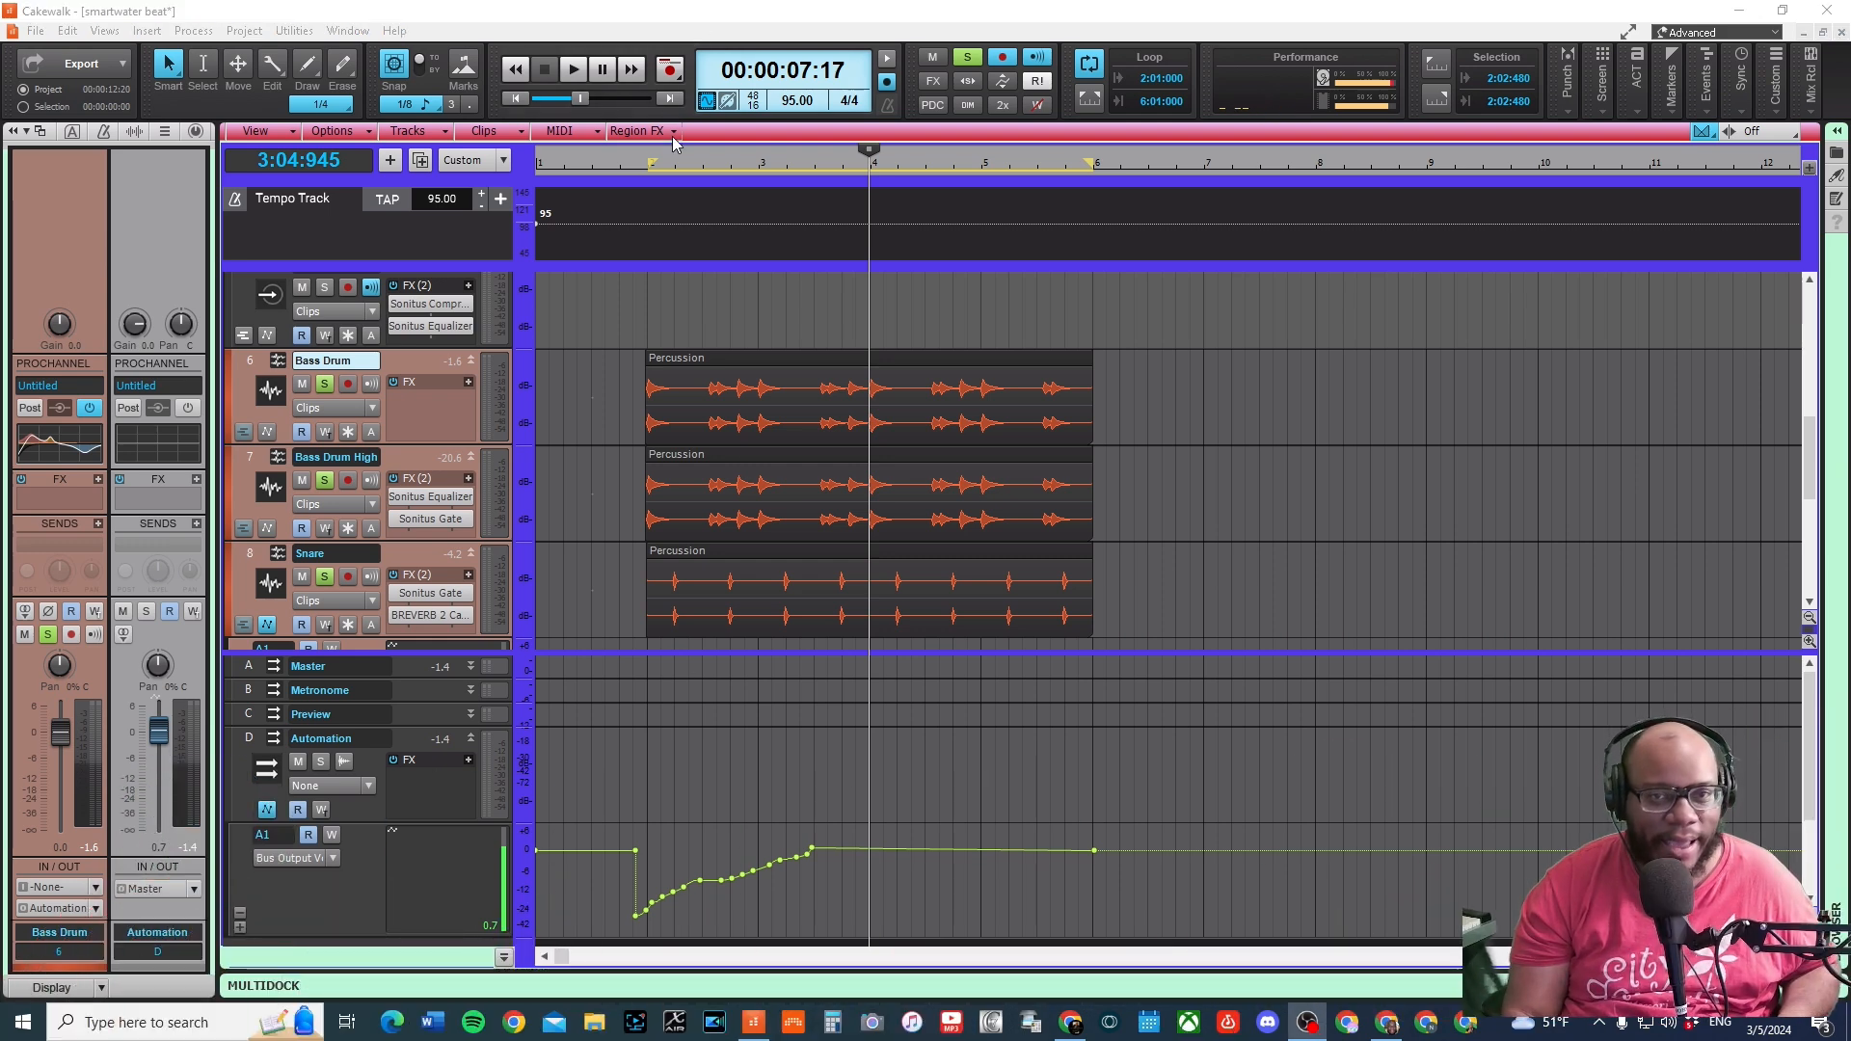
- Play the soloed drums once more from just before measure 2 through the end of the bus volume fade-in
click(619, 170)
key(space)
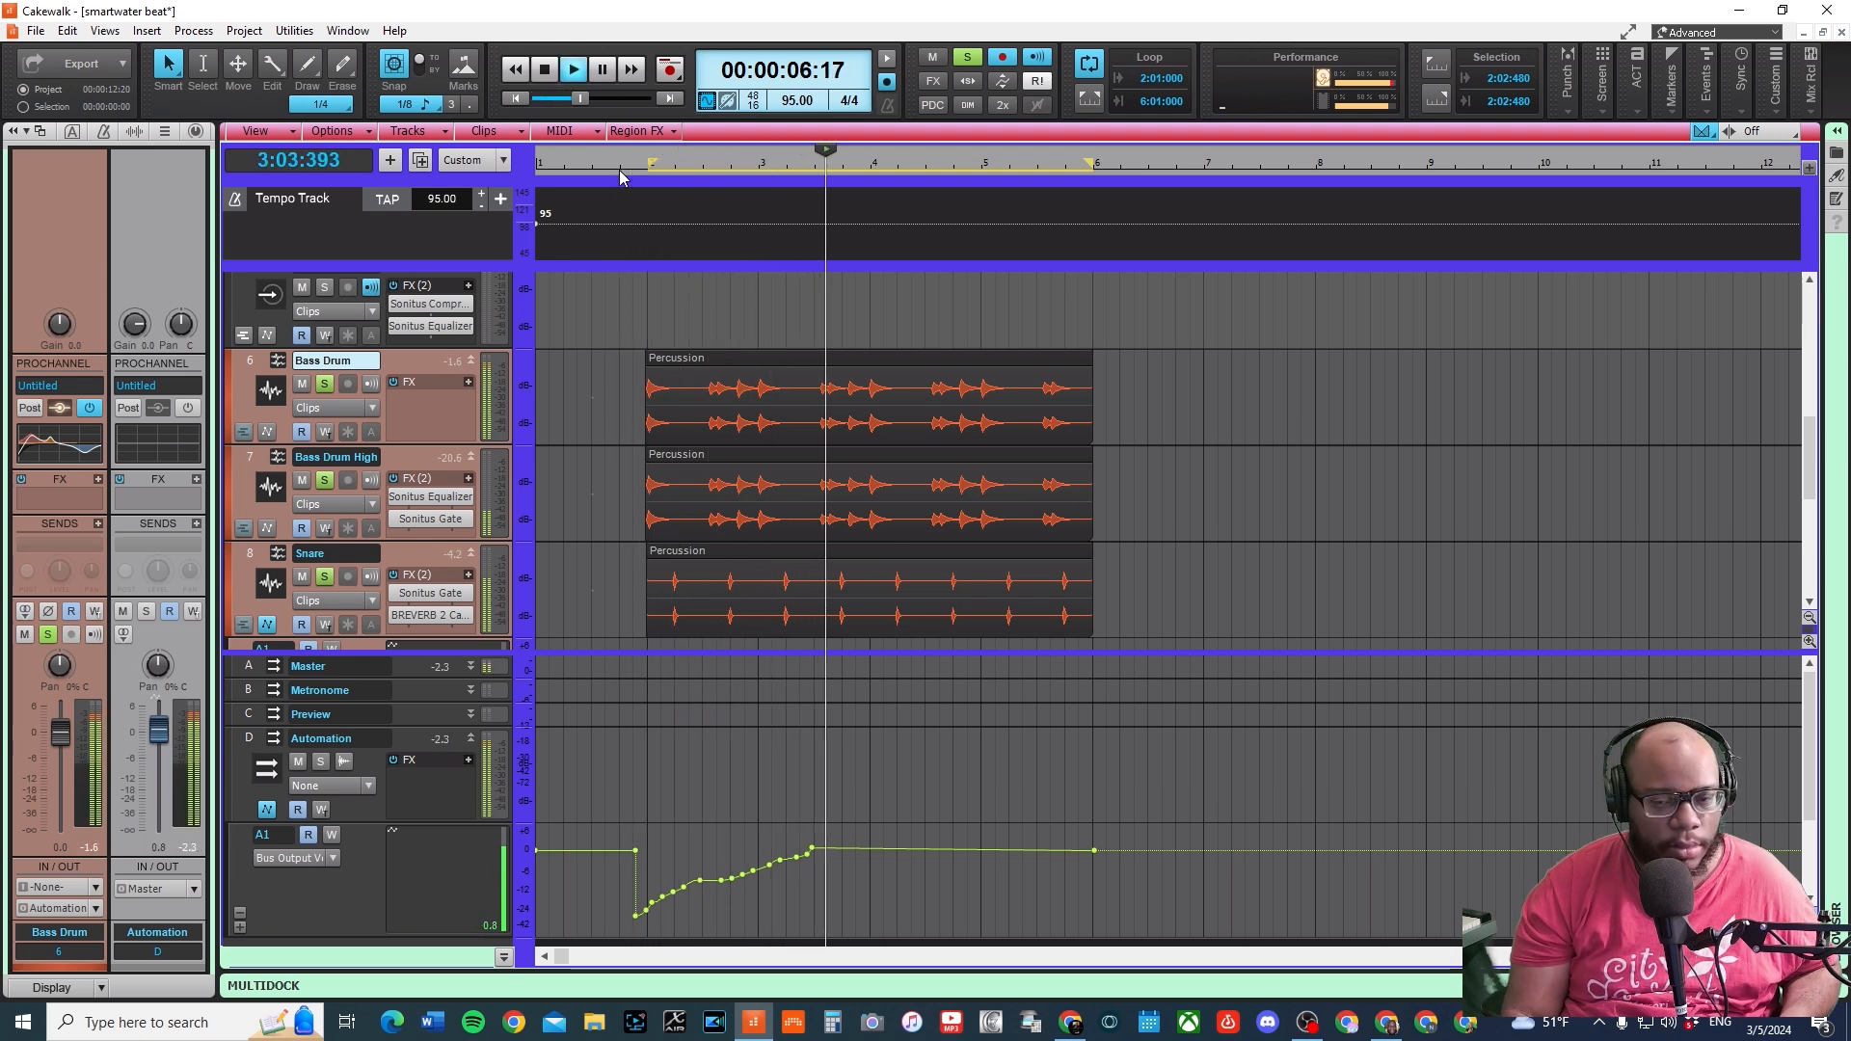
key(space)
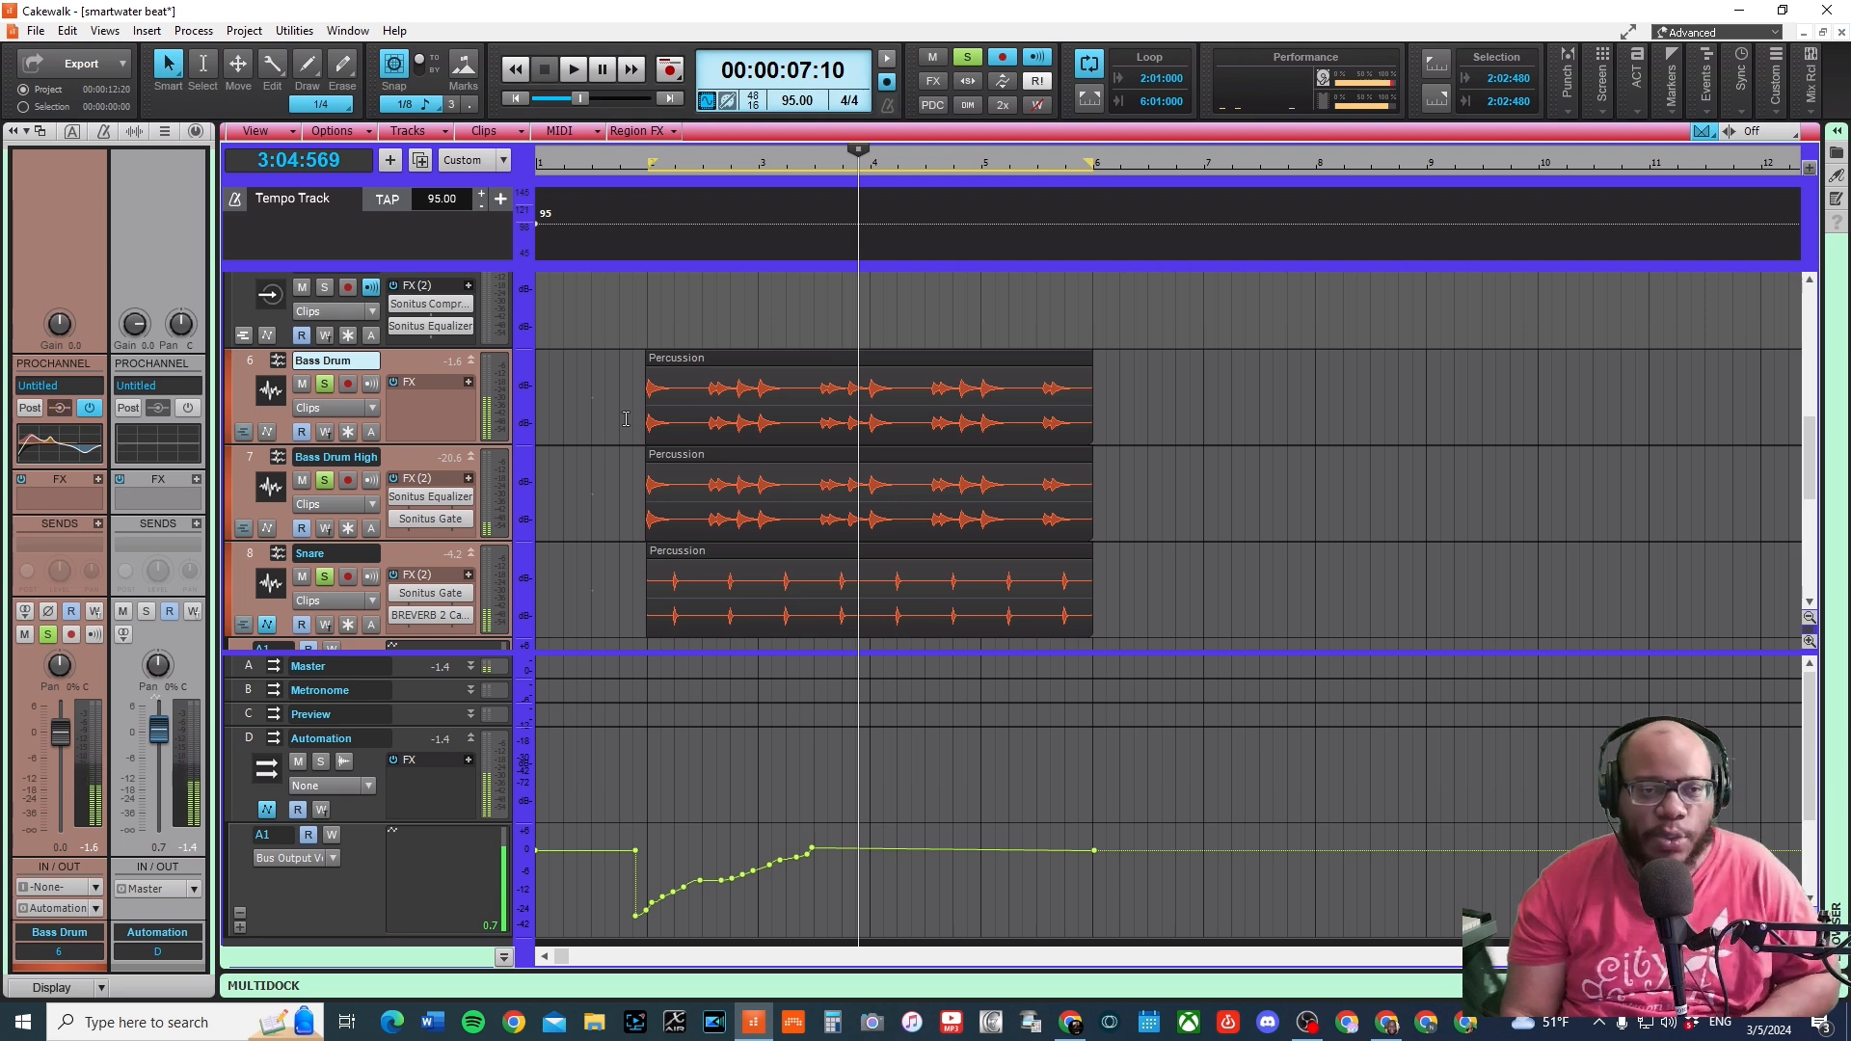